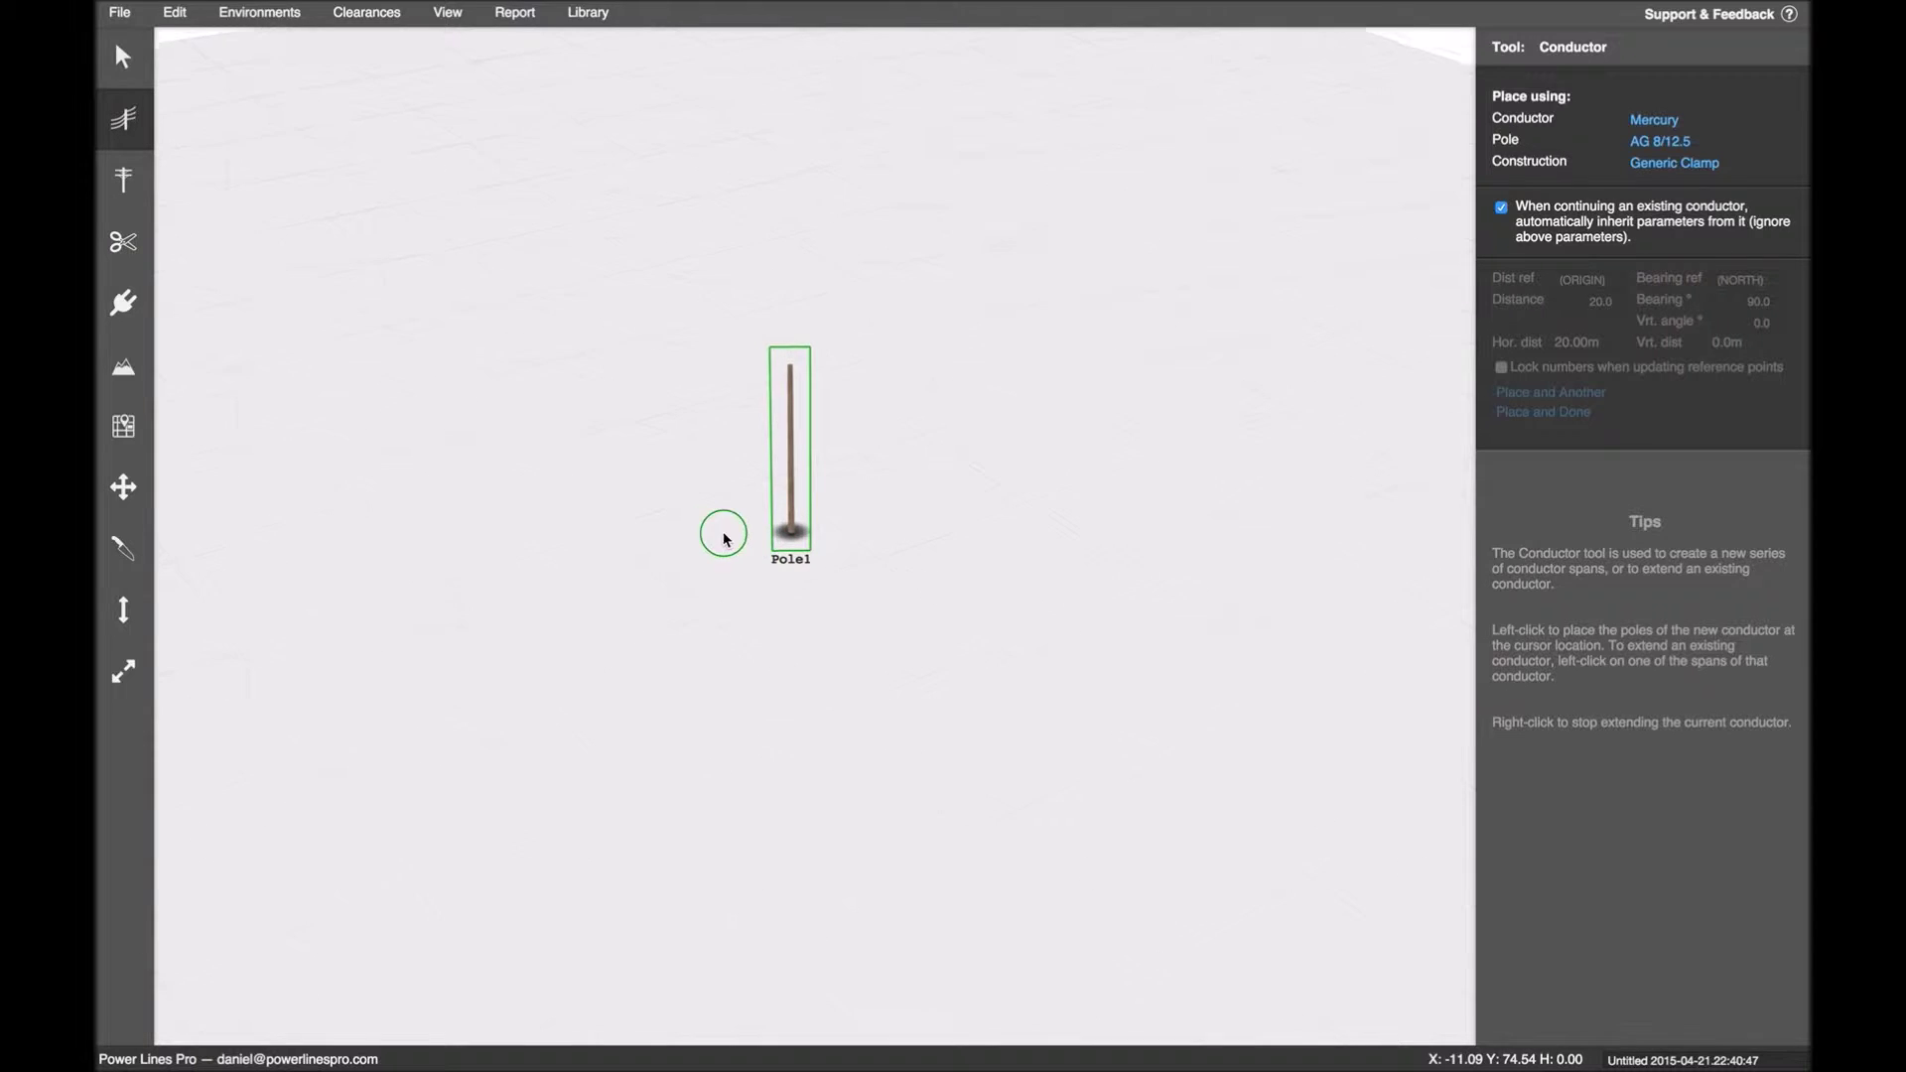
- Place a four-pole Mercury conductor with spans of about 20, 20 and 16 m, and finish placing poles
middle_click_drag(724, 539, 561, 521)
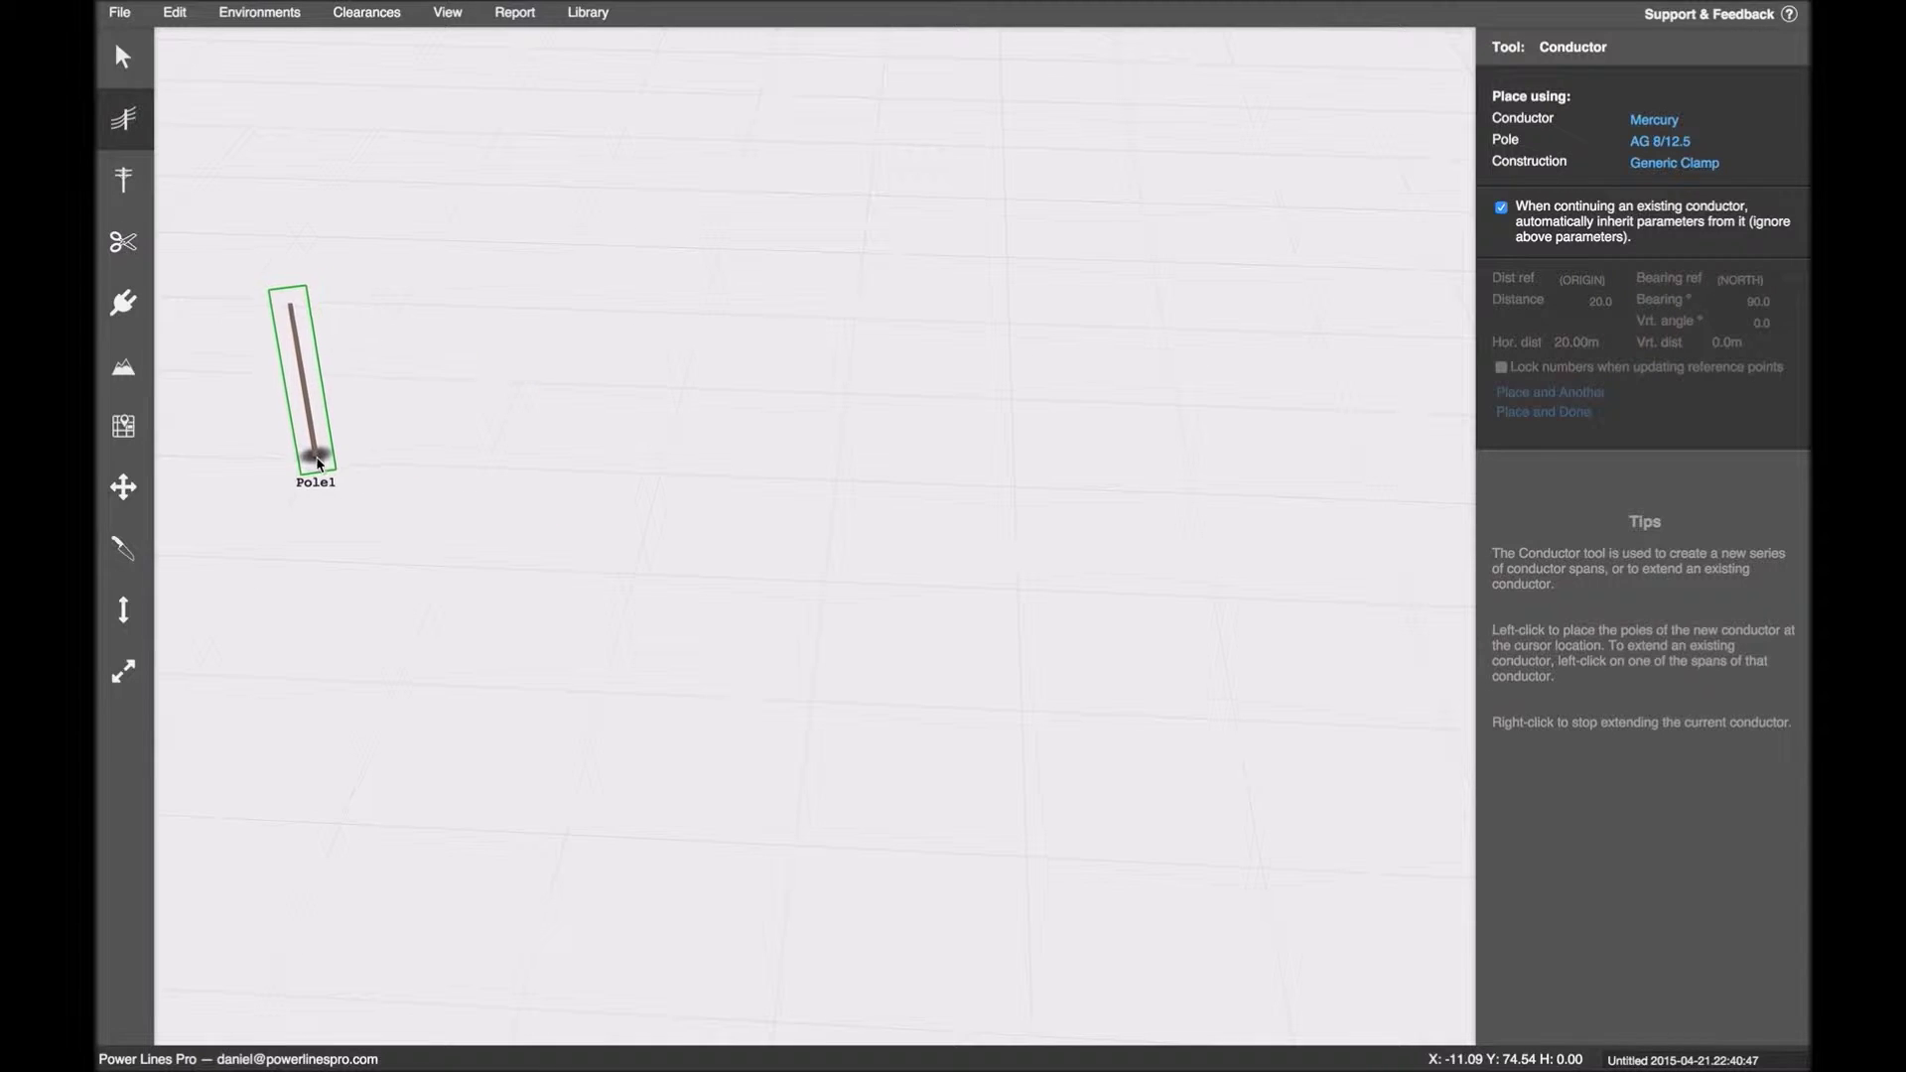
left_click(317, 463)
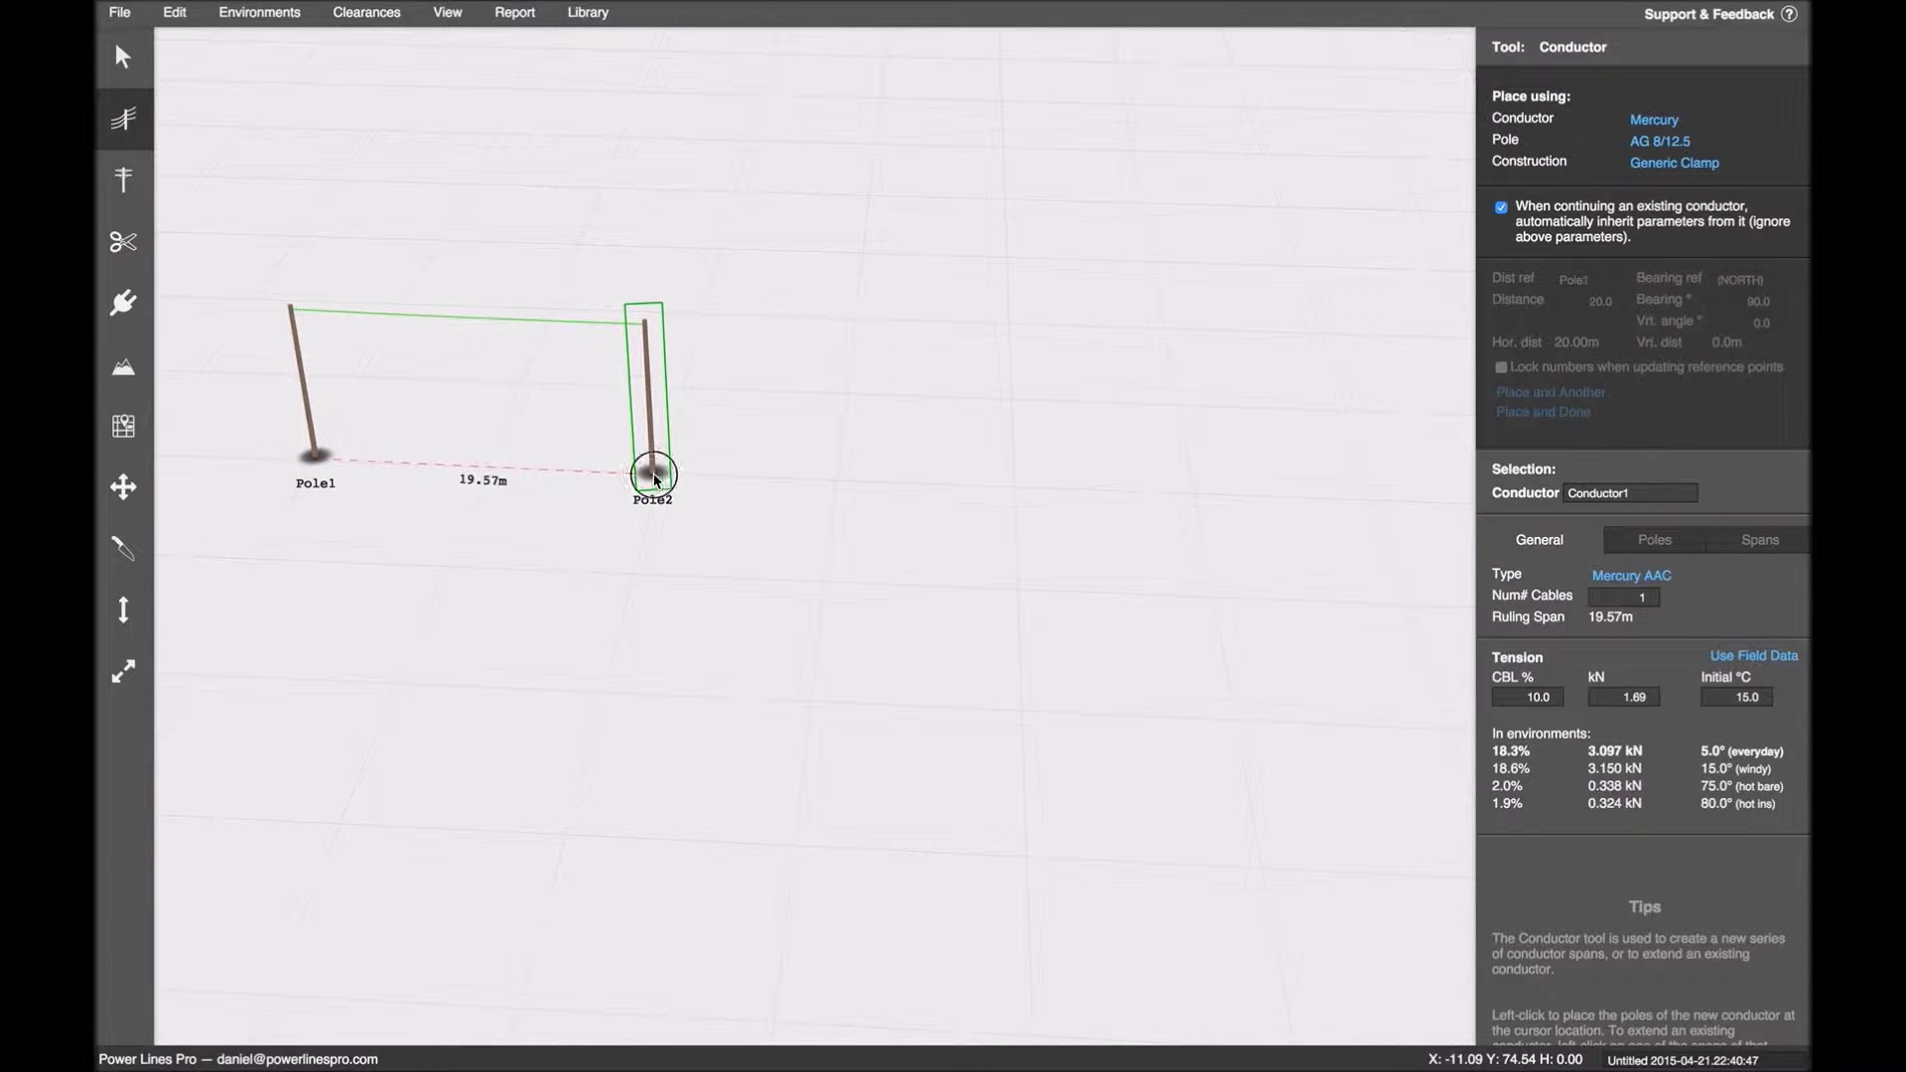
left_click(654, 477)
left_click(1011, 483)
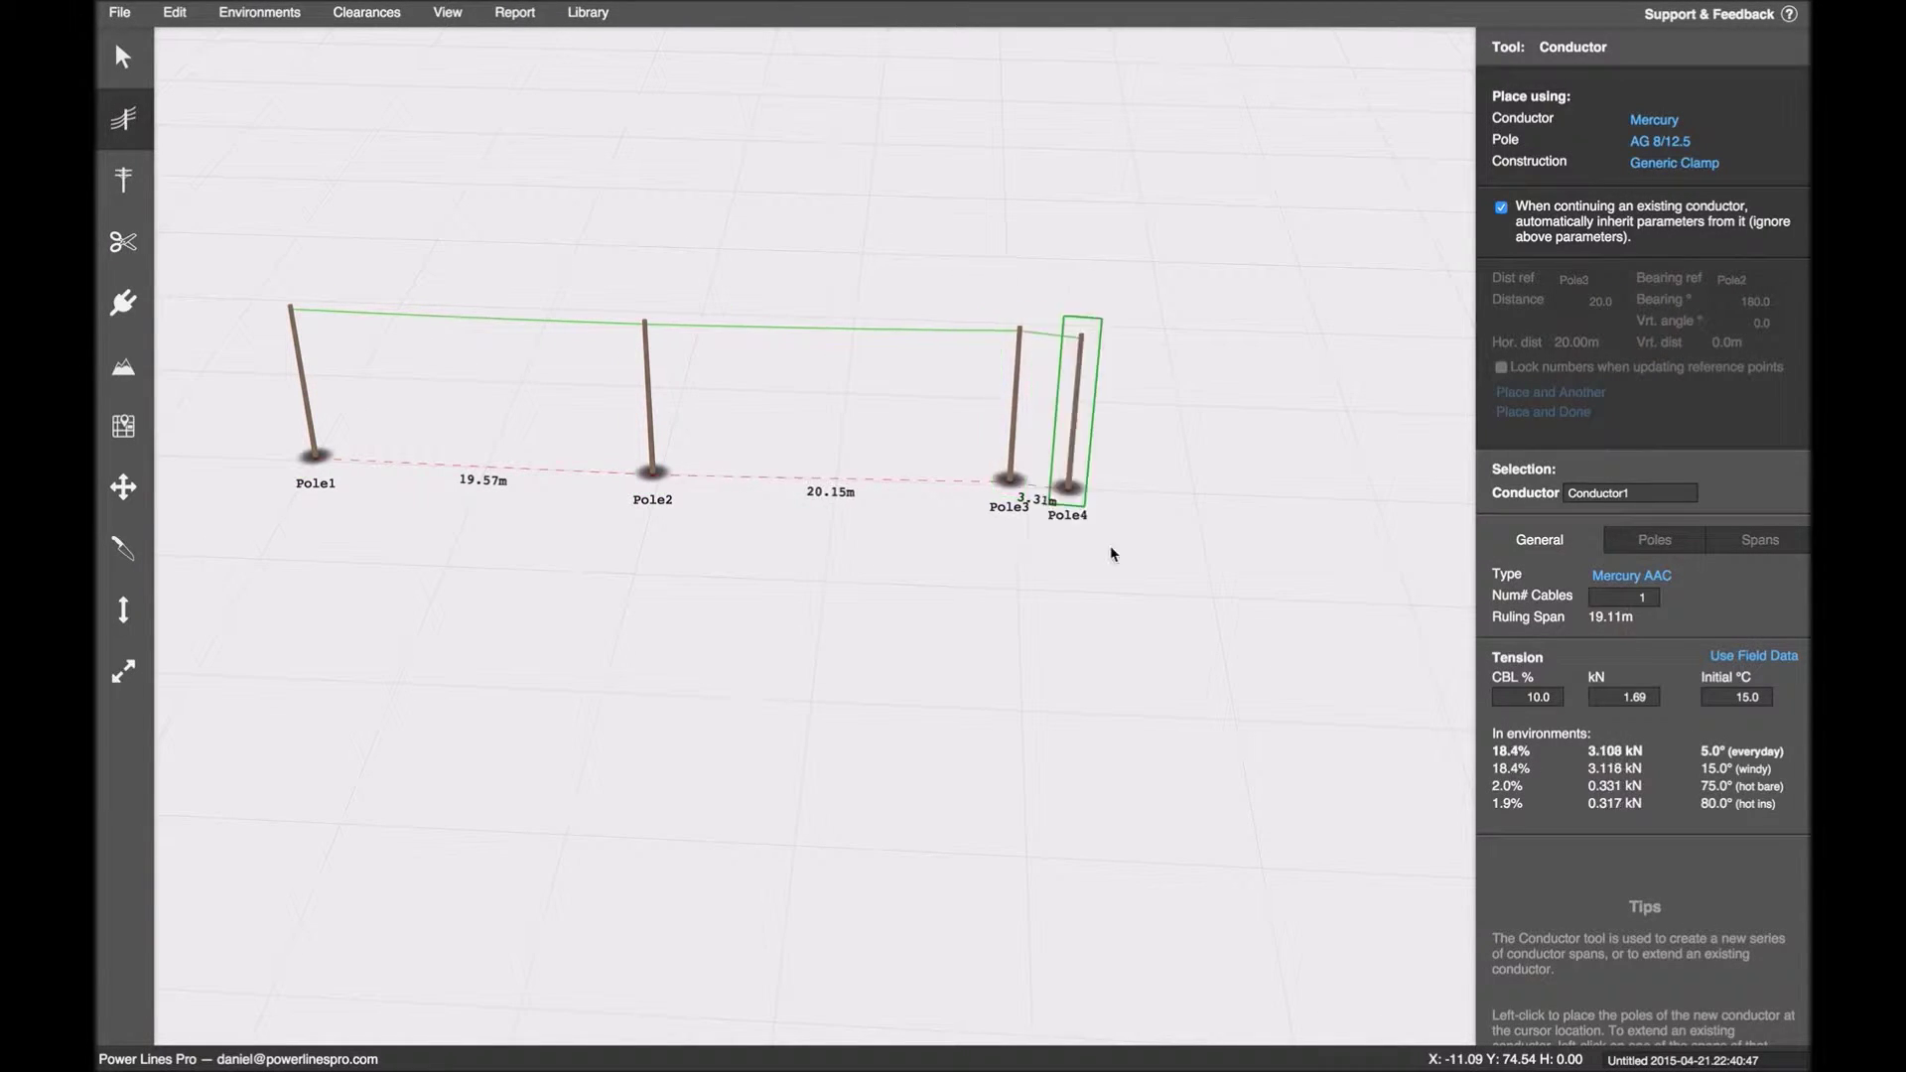
left_click(1236, 595)
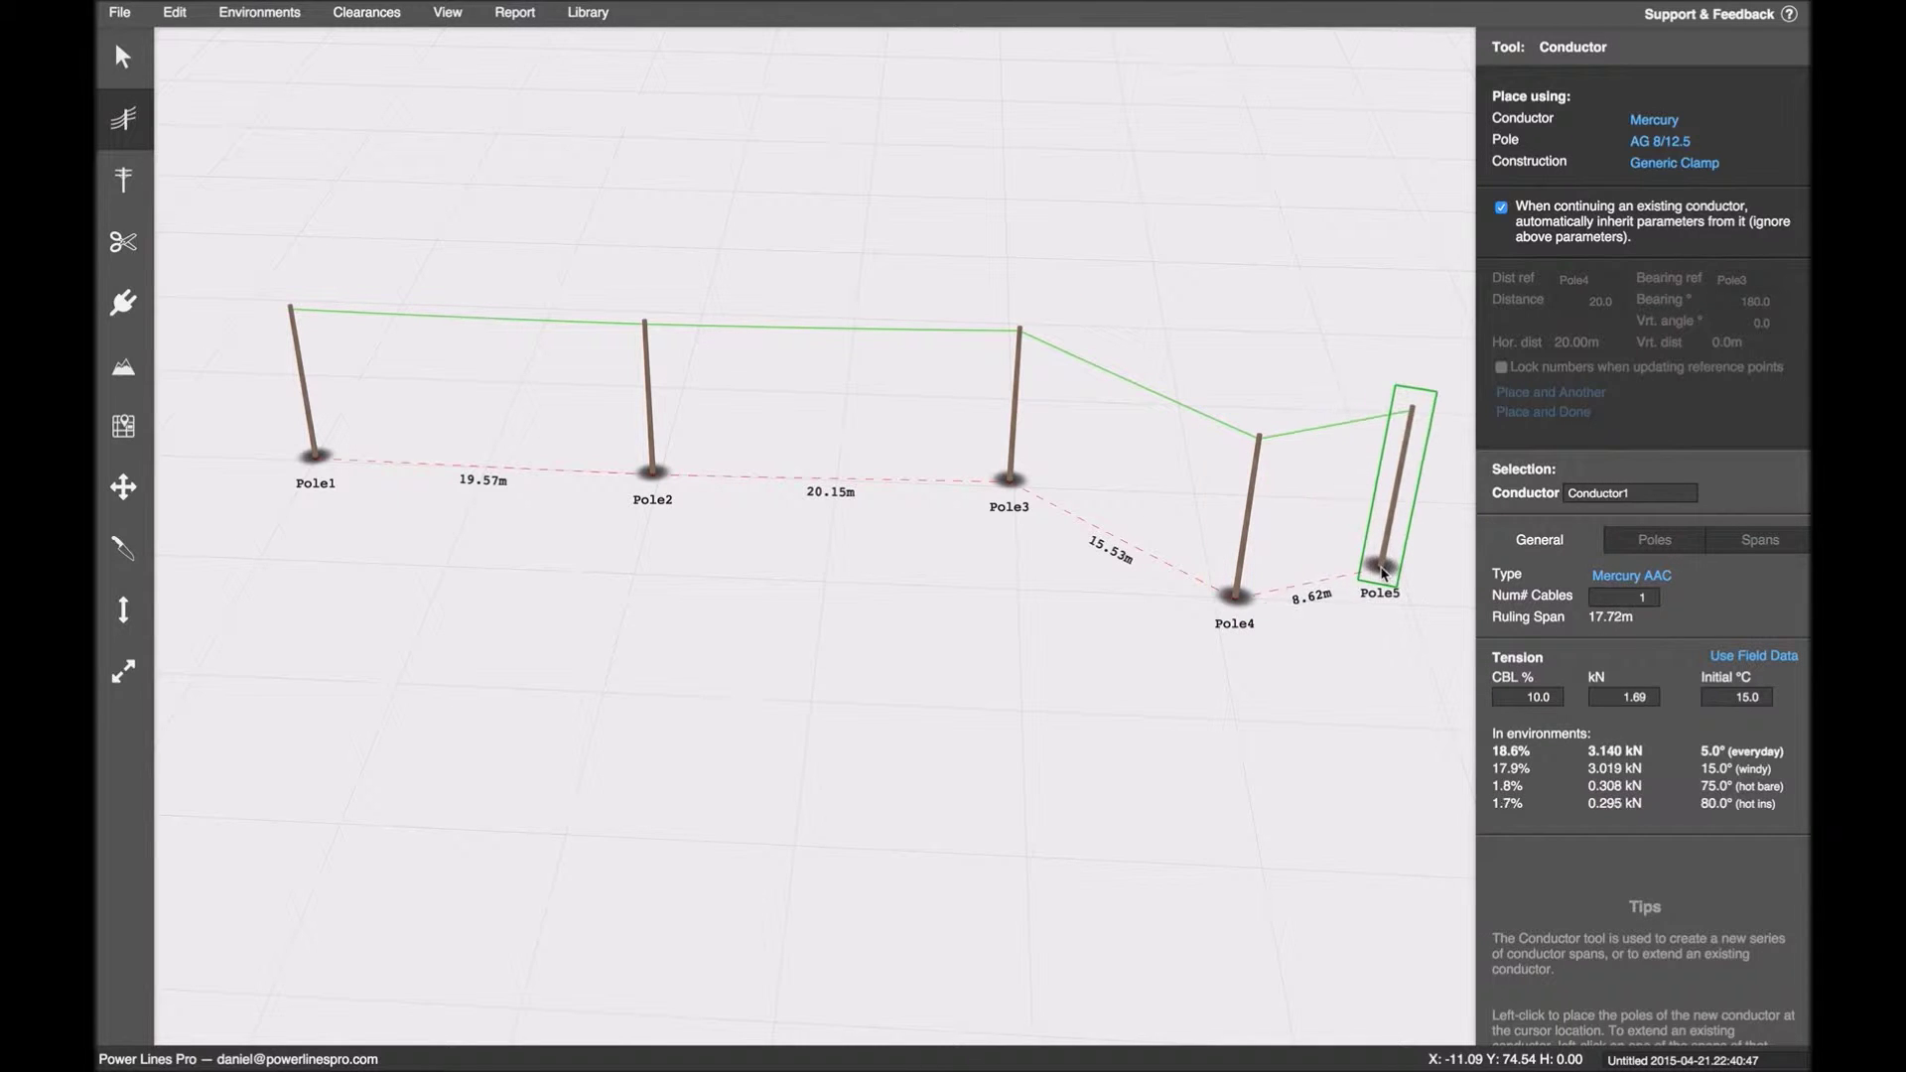
right_click(1380, 570)
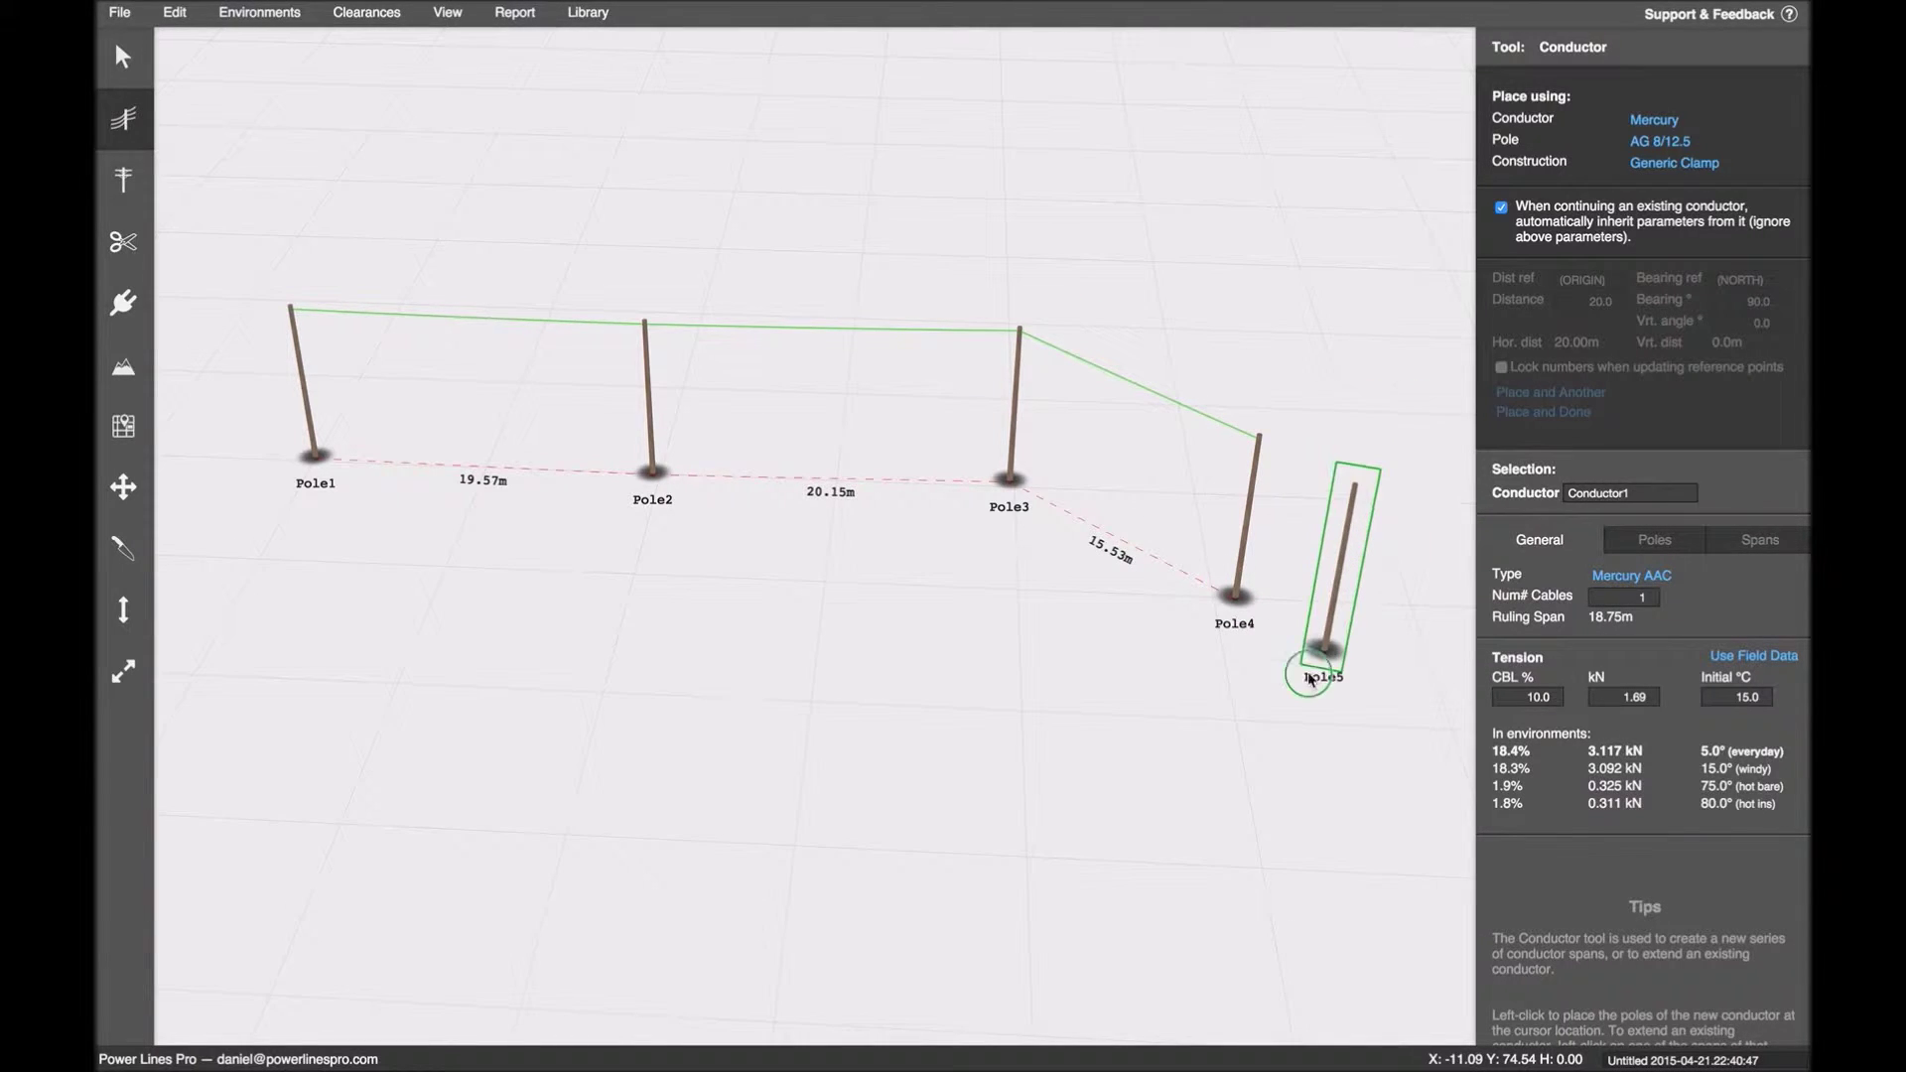
middle_click_drag(1308, 678, 1285, 668)
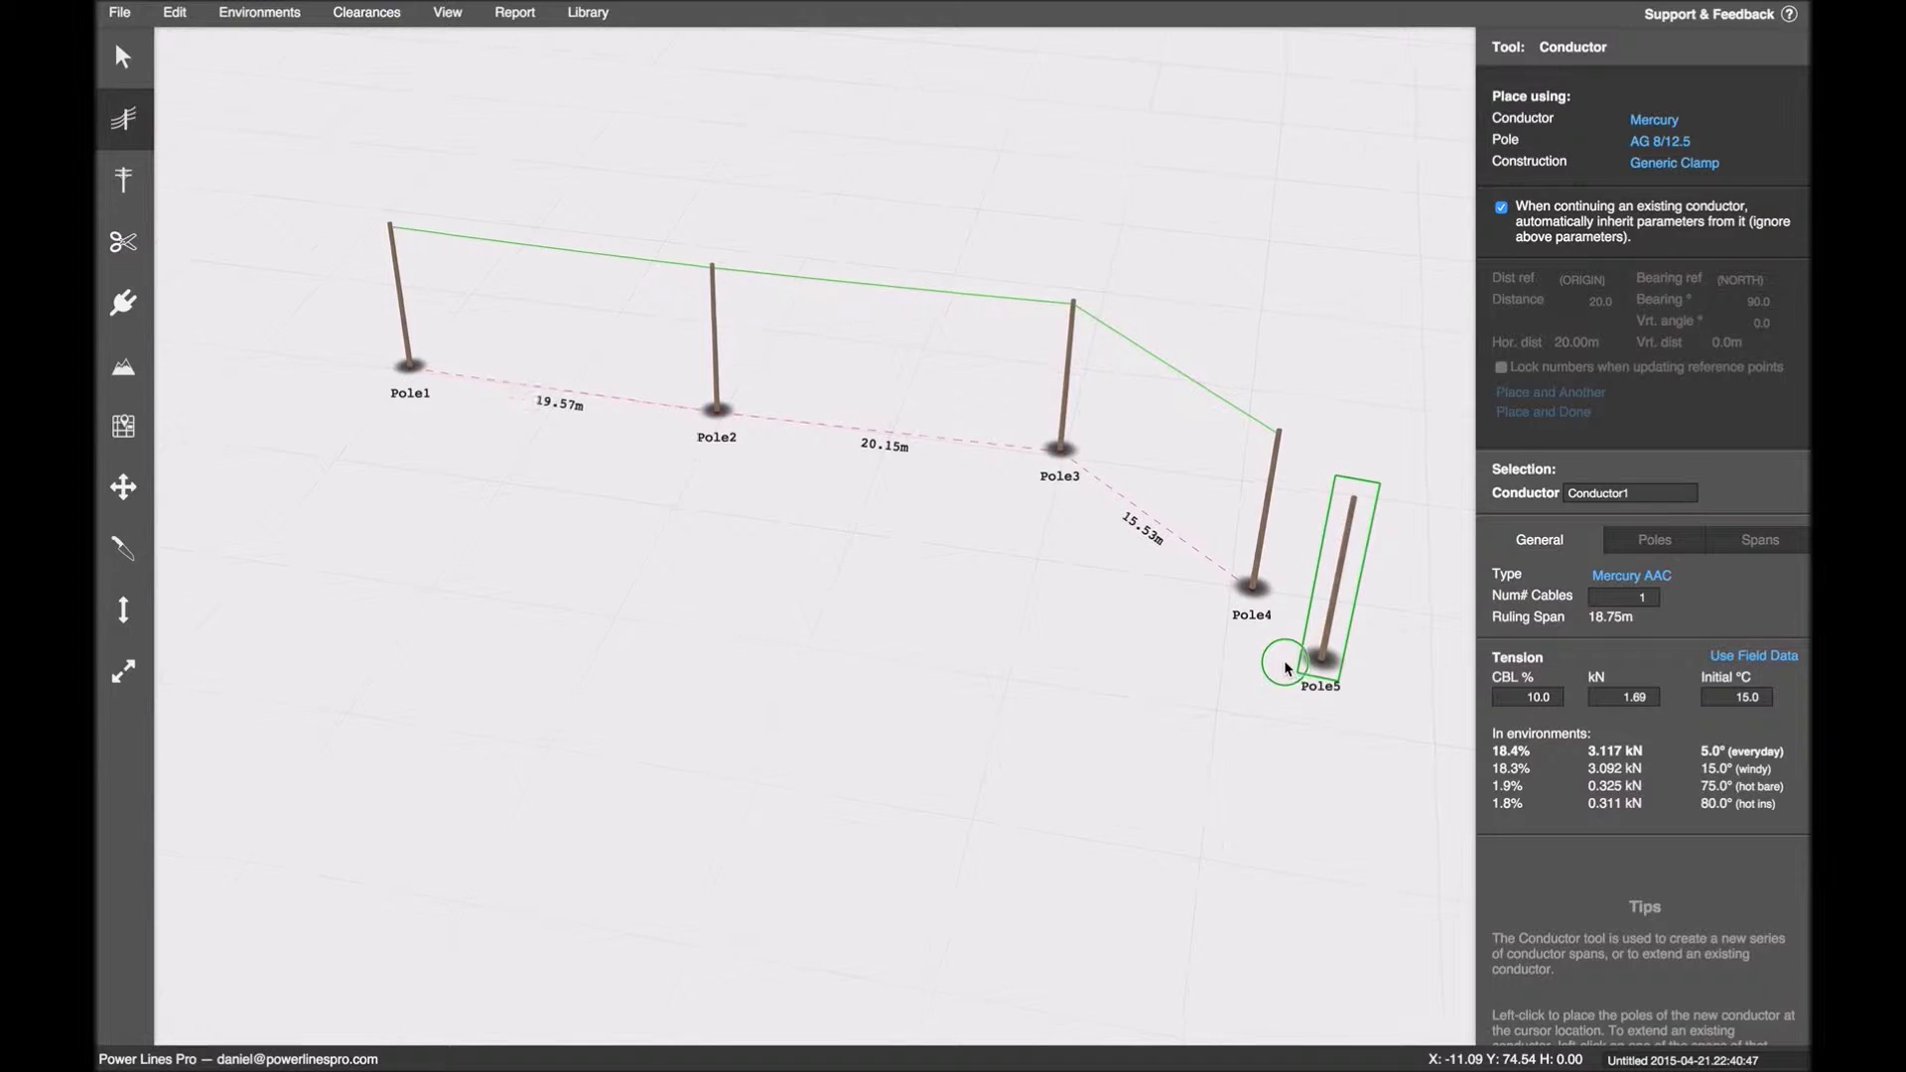
scroll(1290, 660, "left", 5)
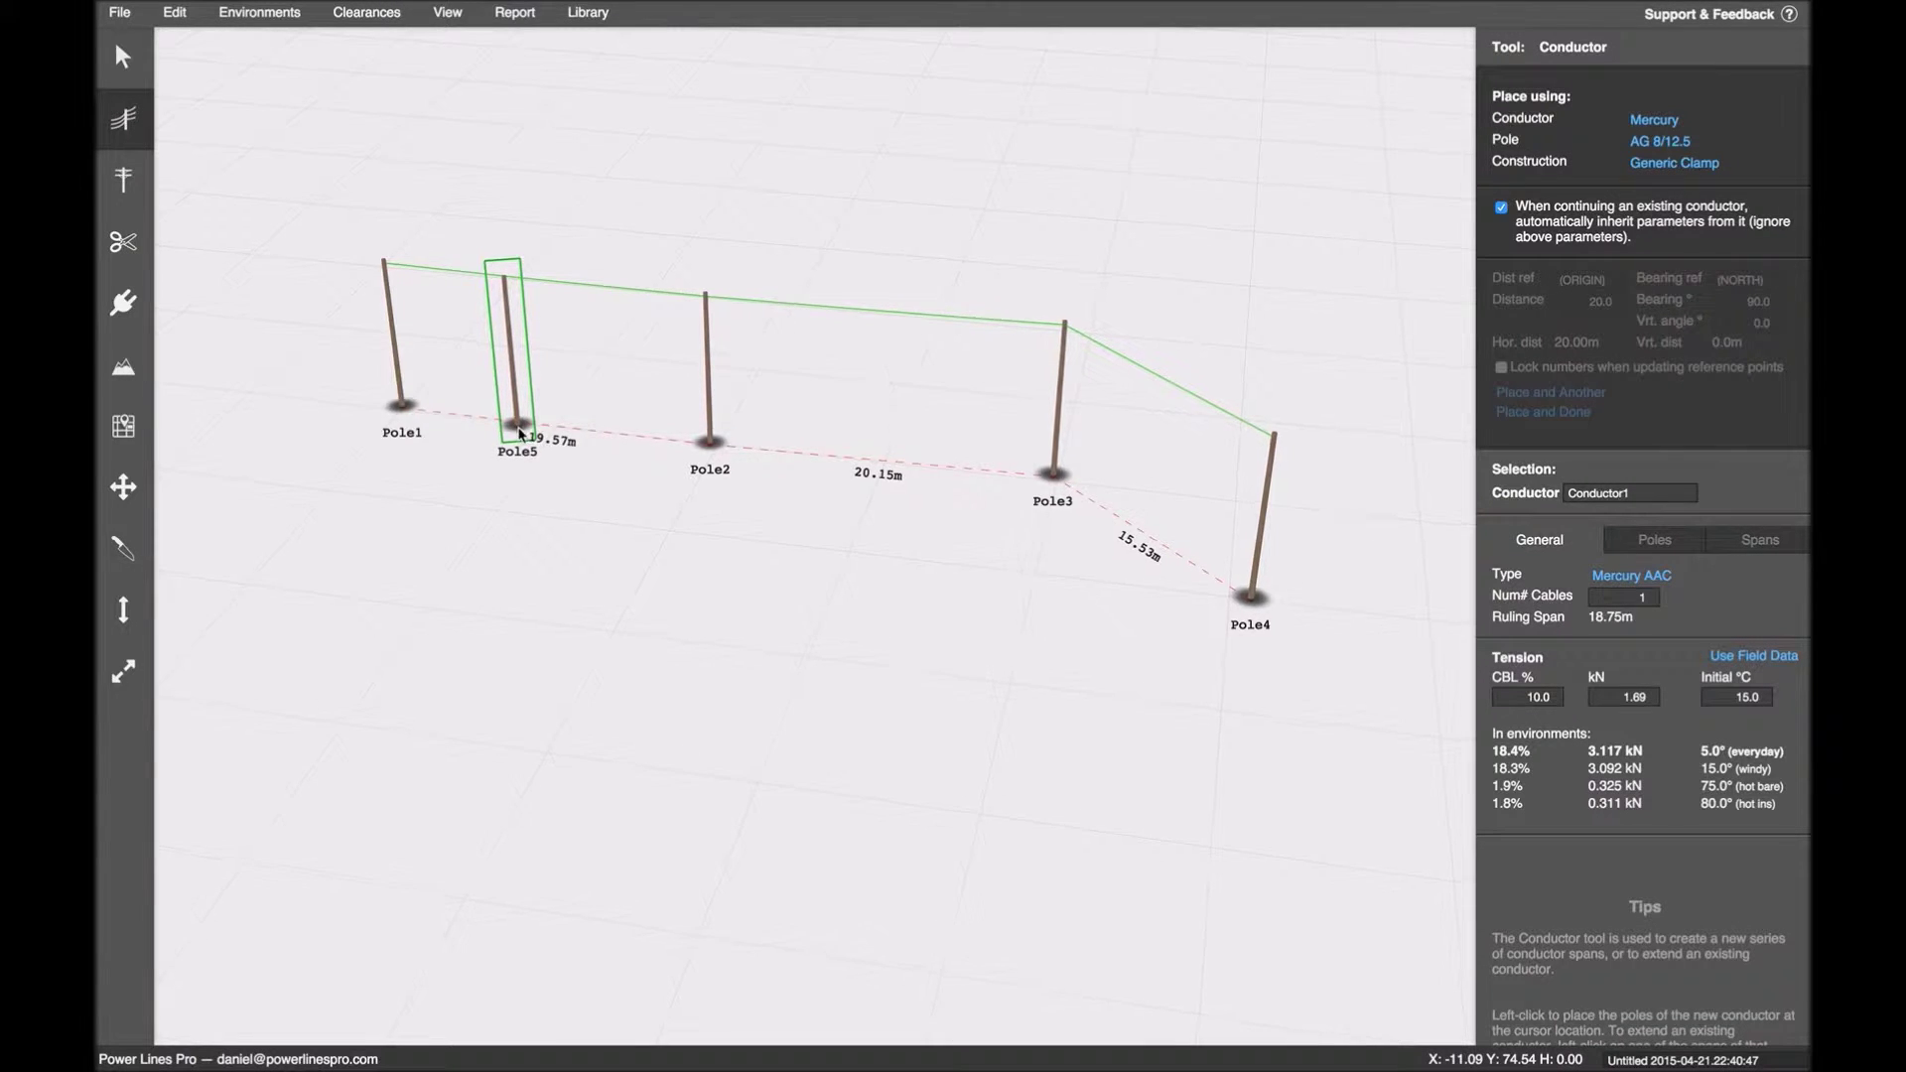
left_click_drag(516, 429, 457, 509)
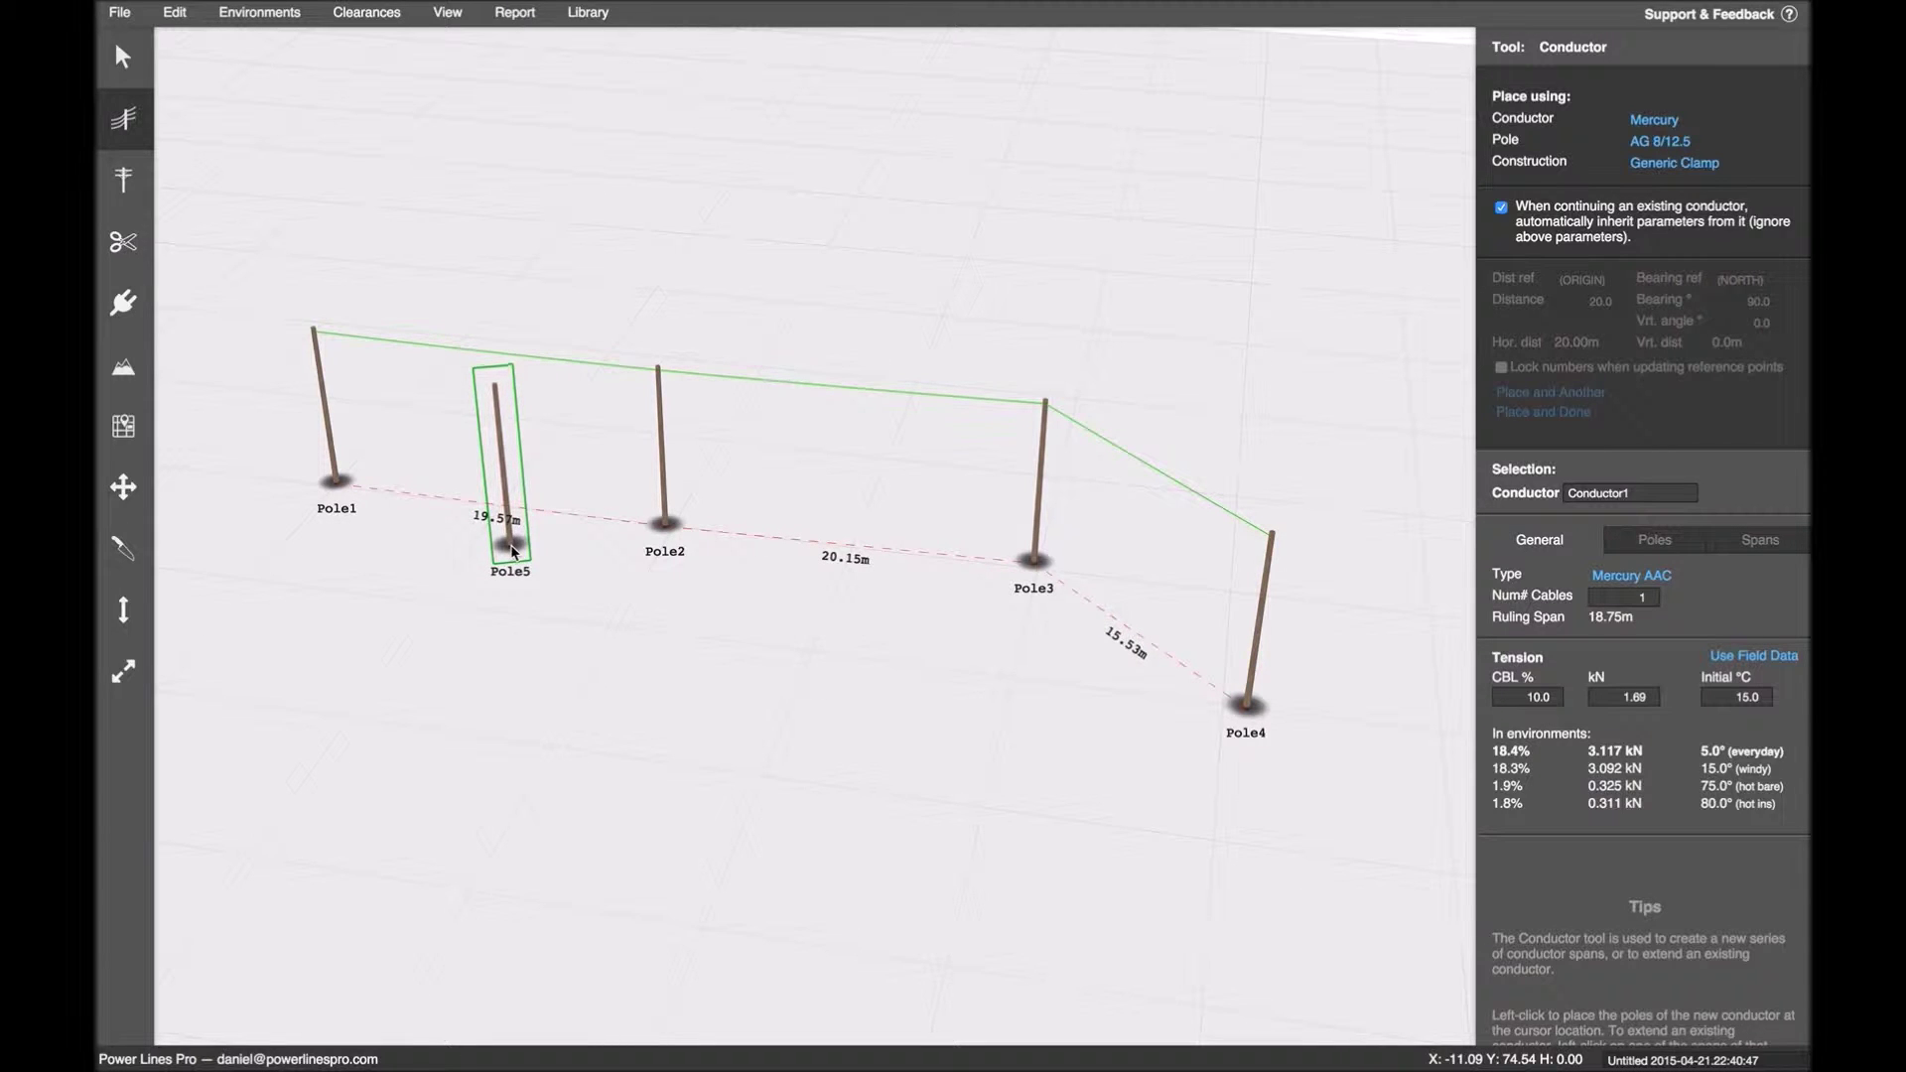
key("Escape")
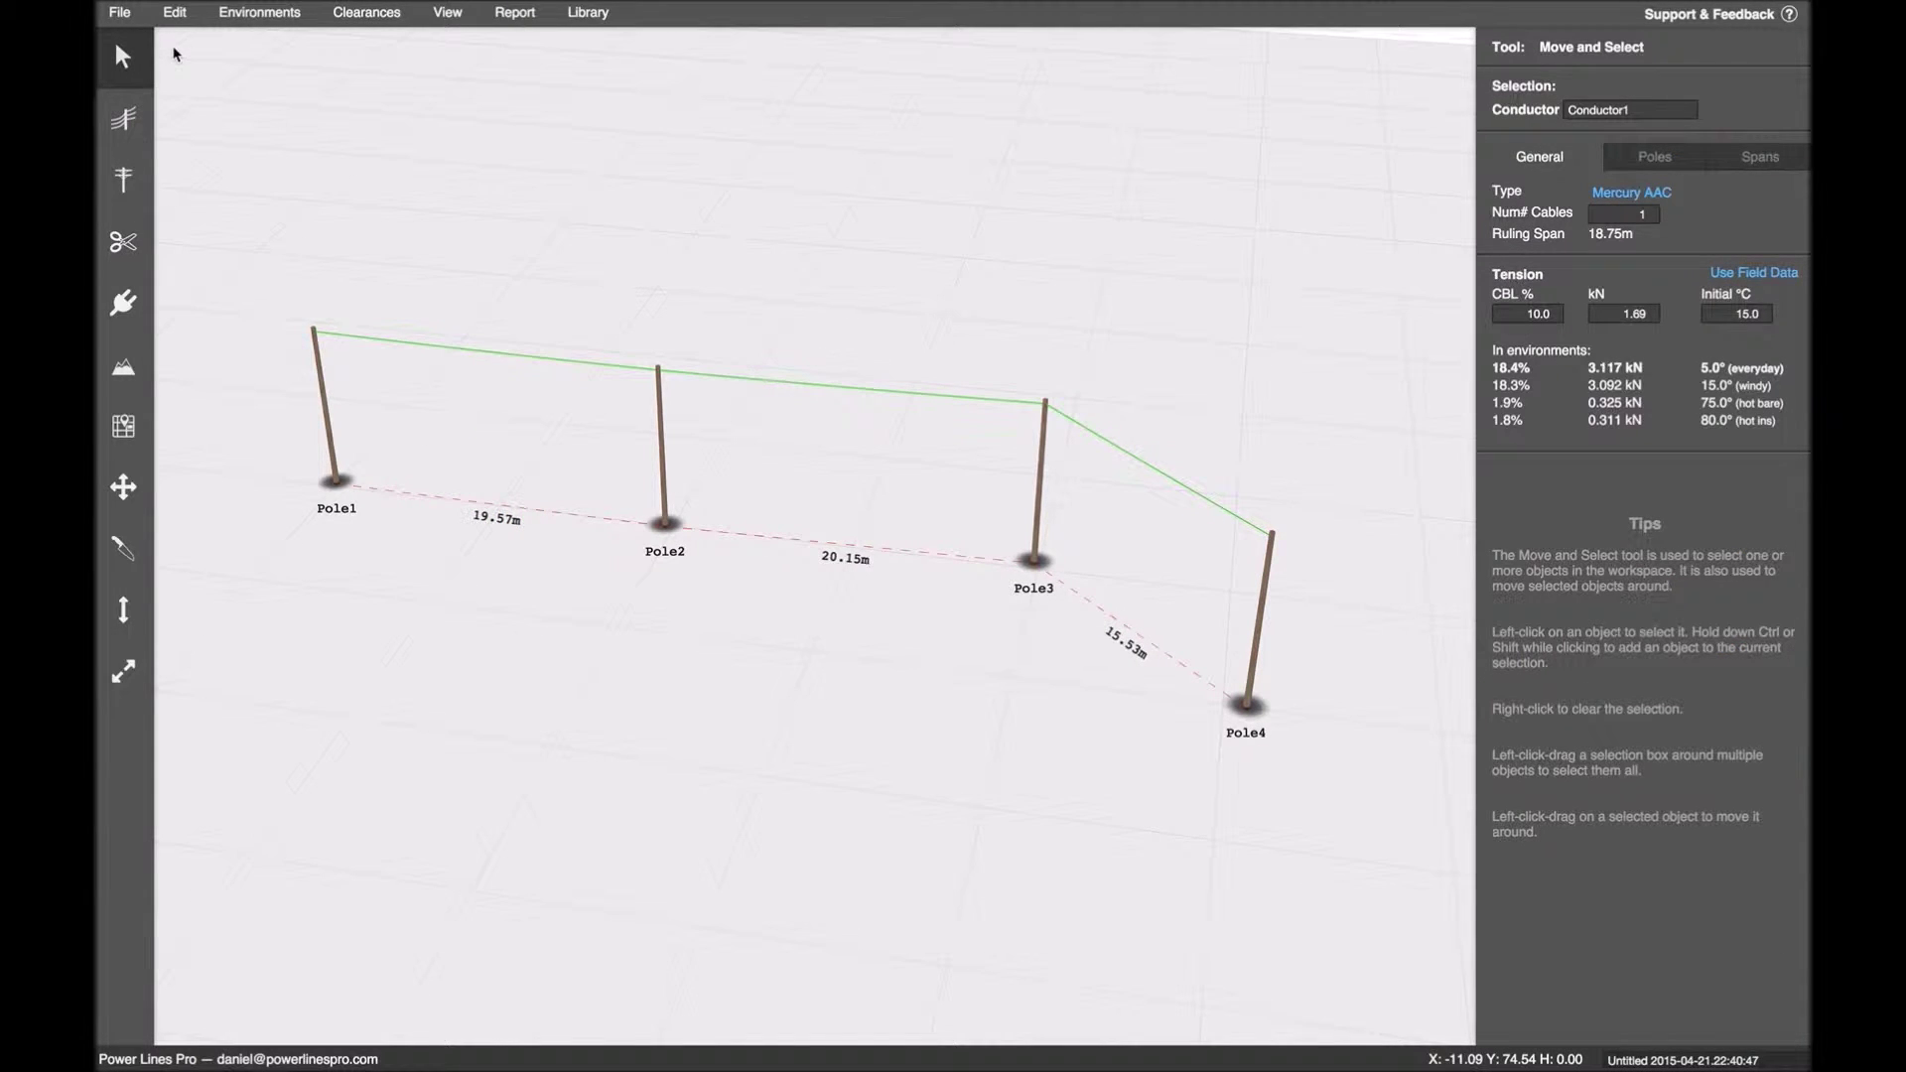
left_click(119, 12)
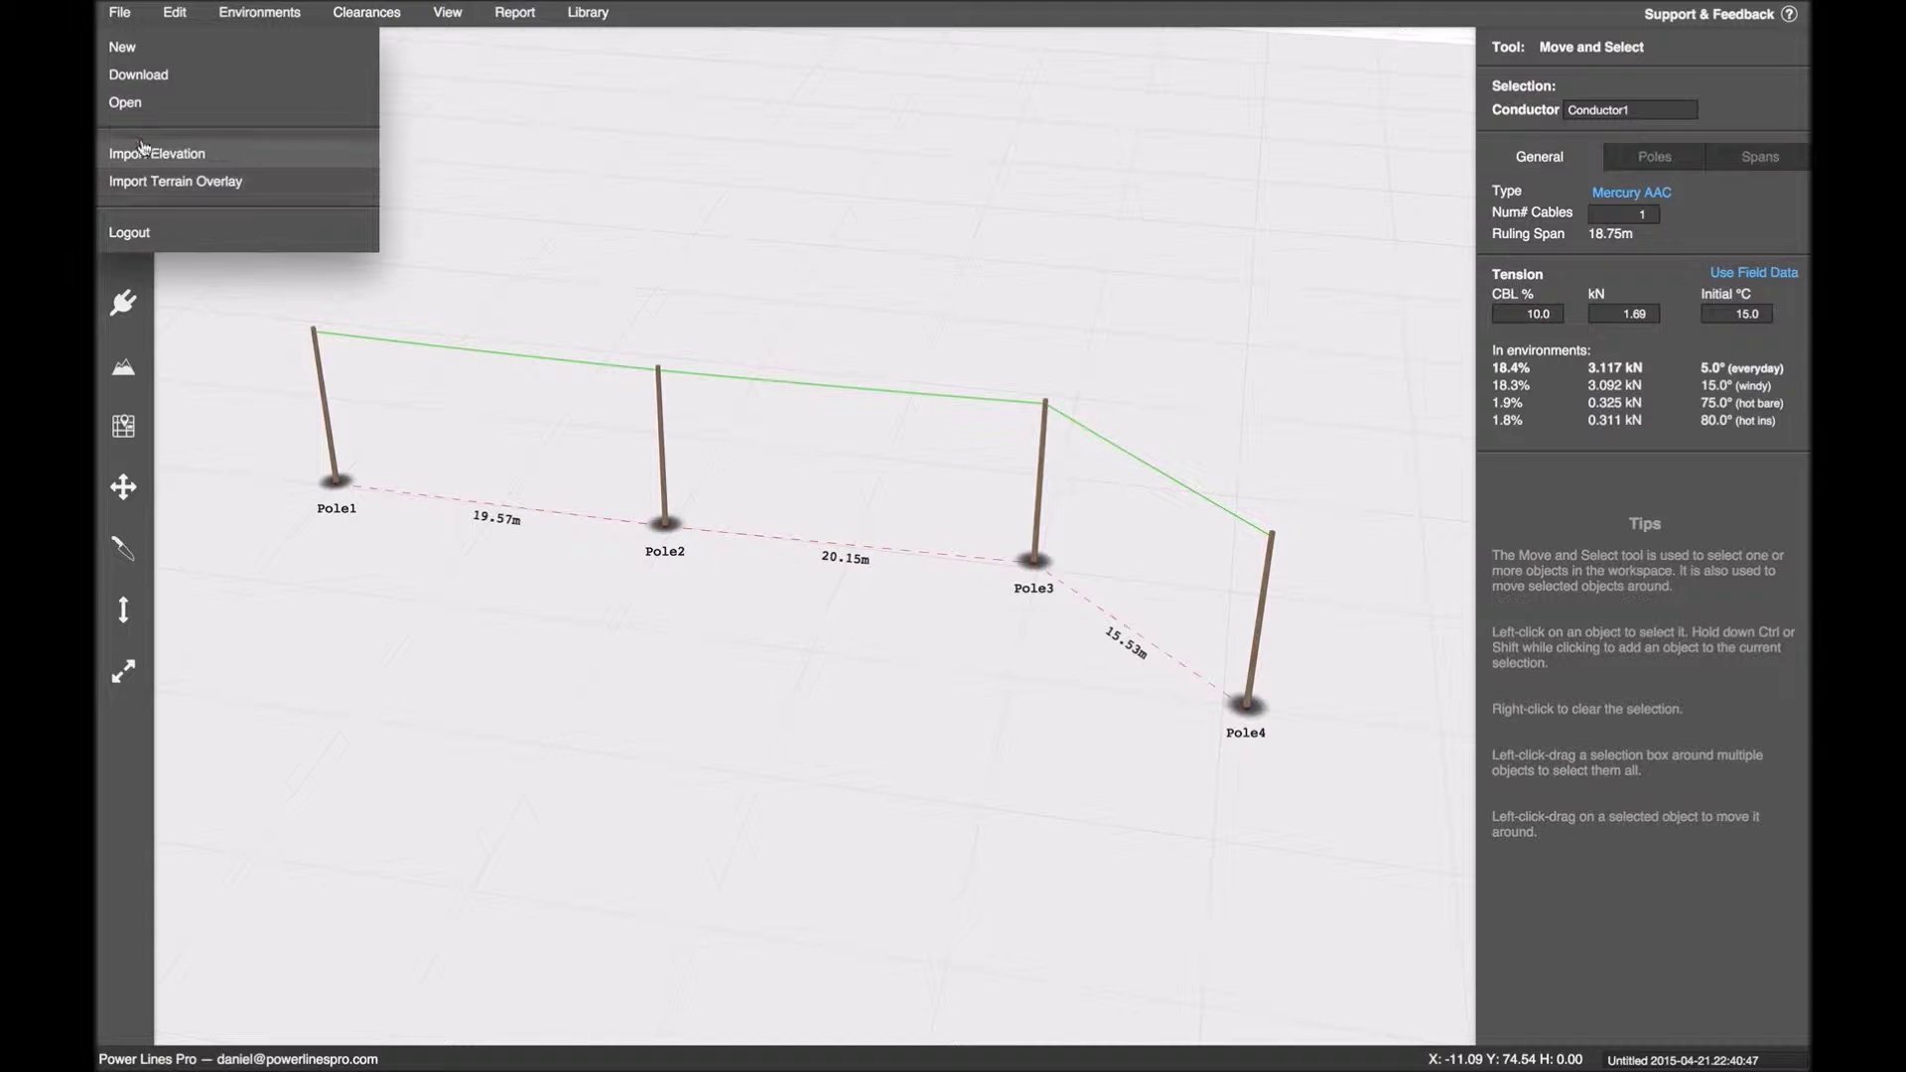
left_click(120, 13)
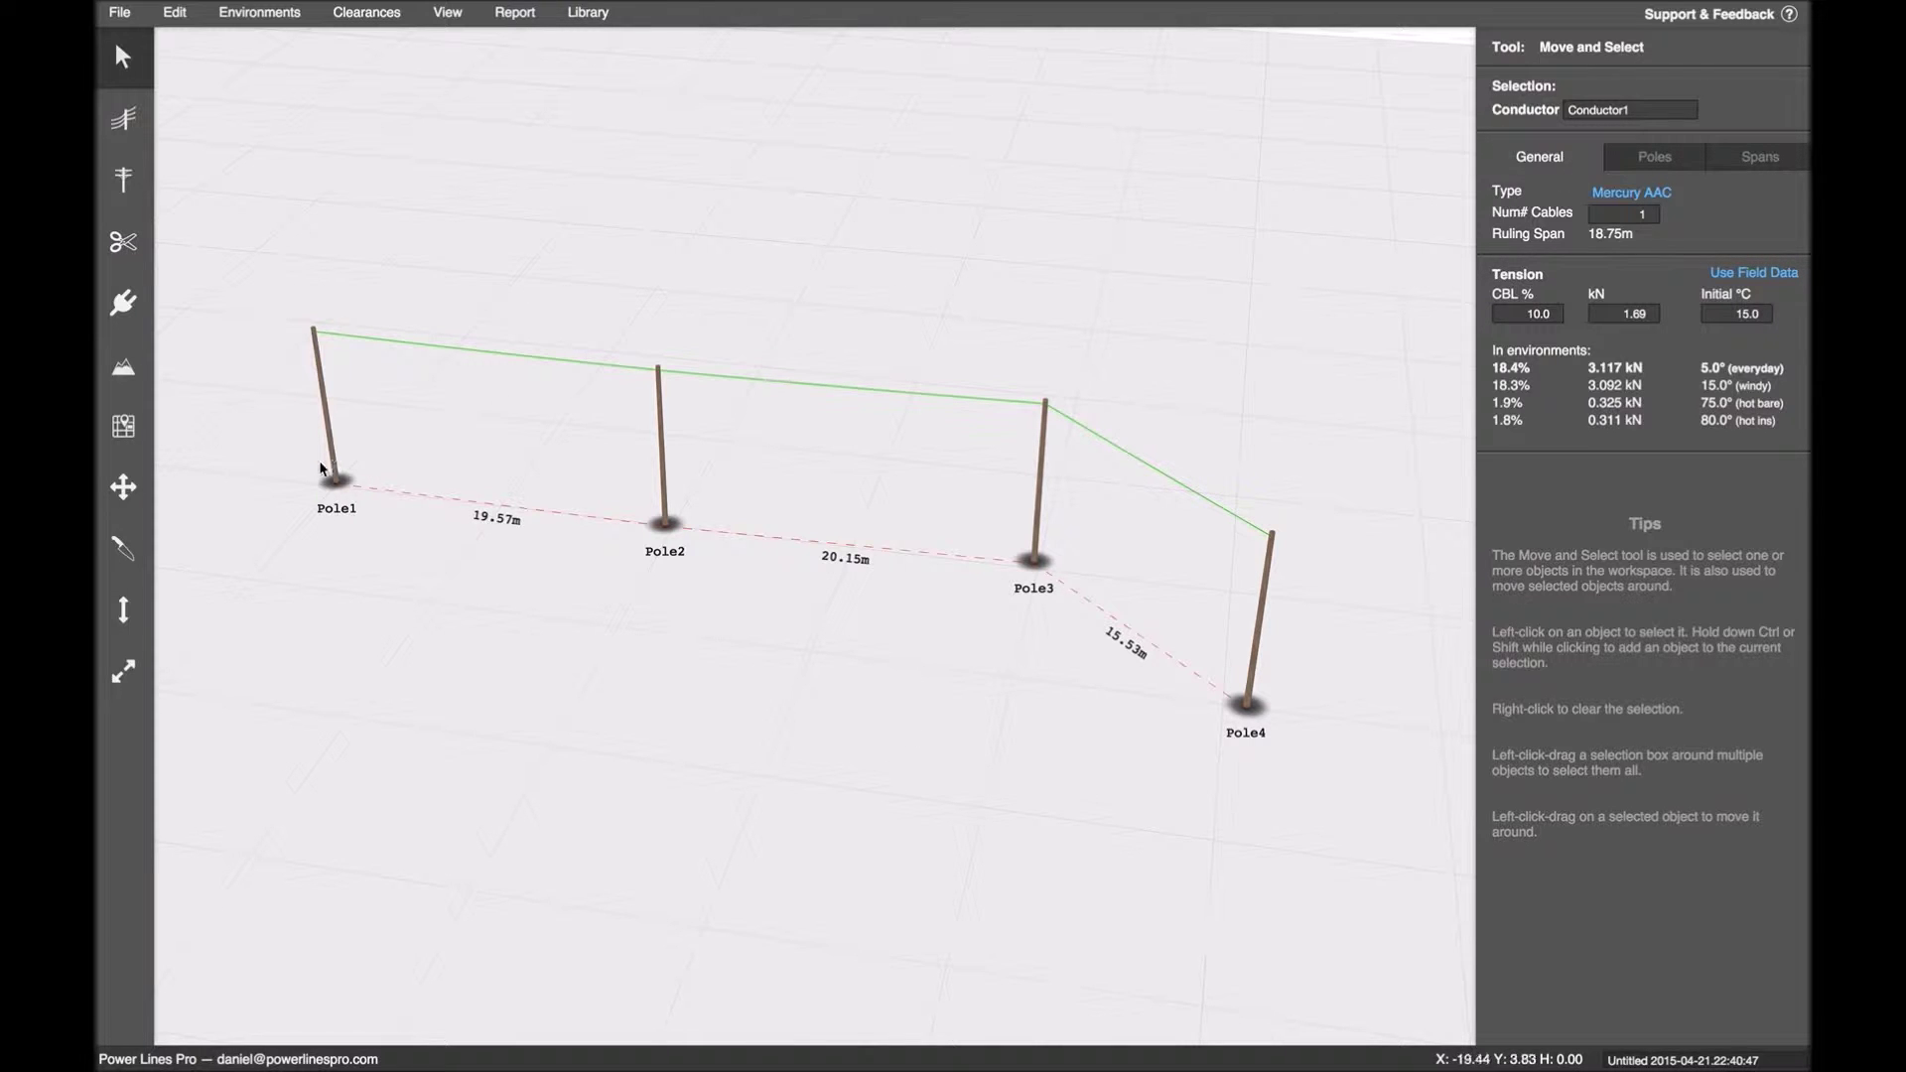
- Move Pole1 and Pole2 apart so that the span between them is about 33 m long
left_click_drag(321, 469, 338, 305)
right_click_drag(388, 547, 462, 532)
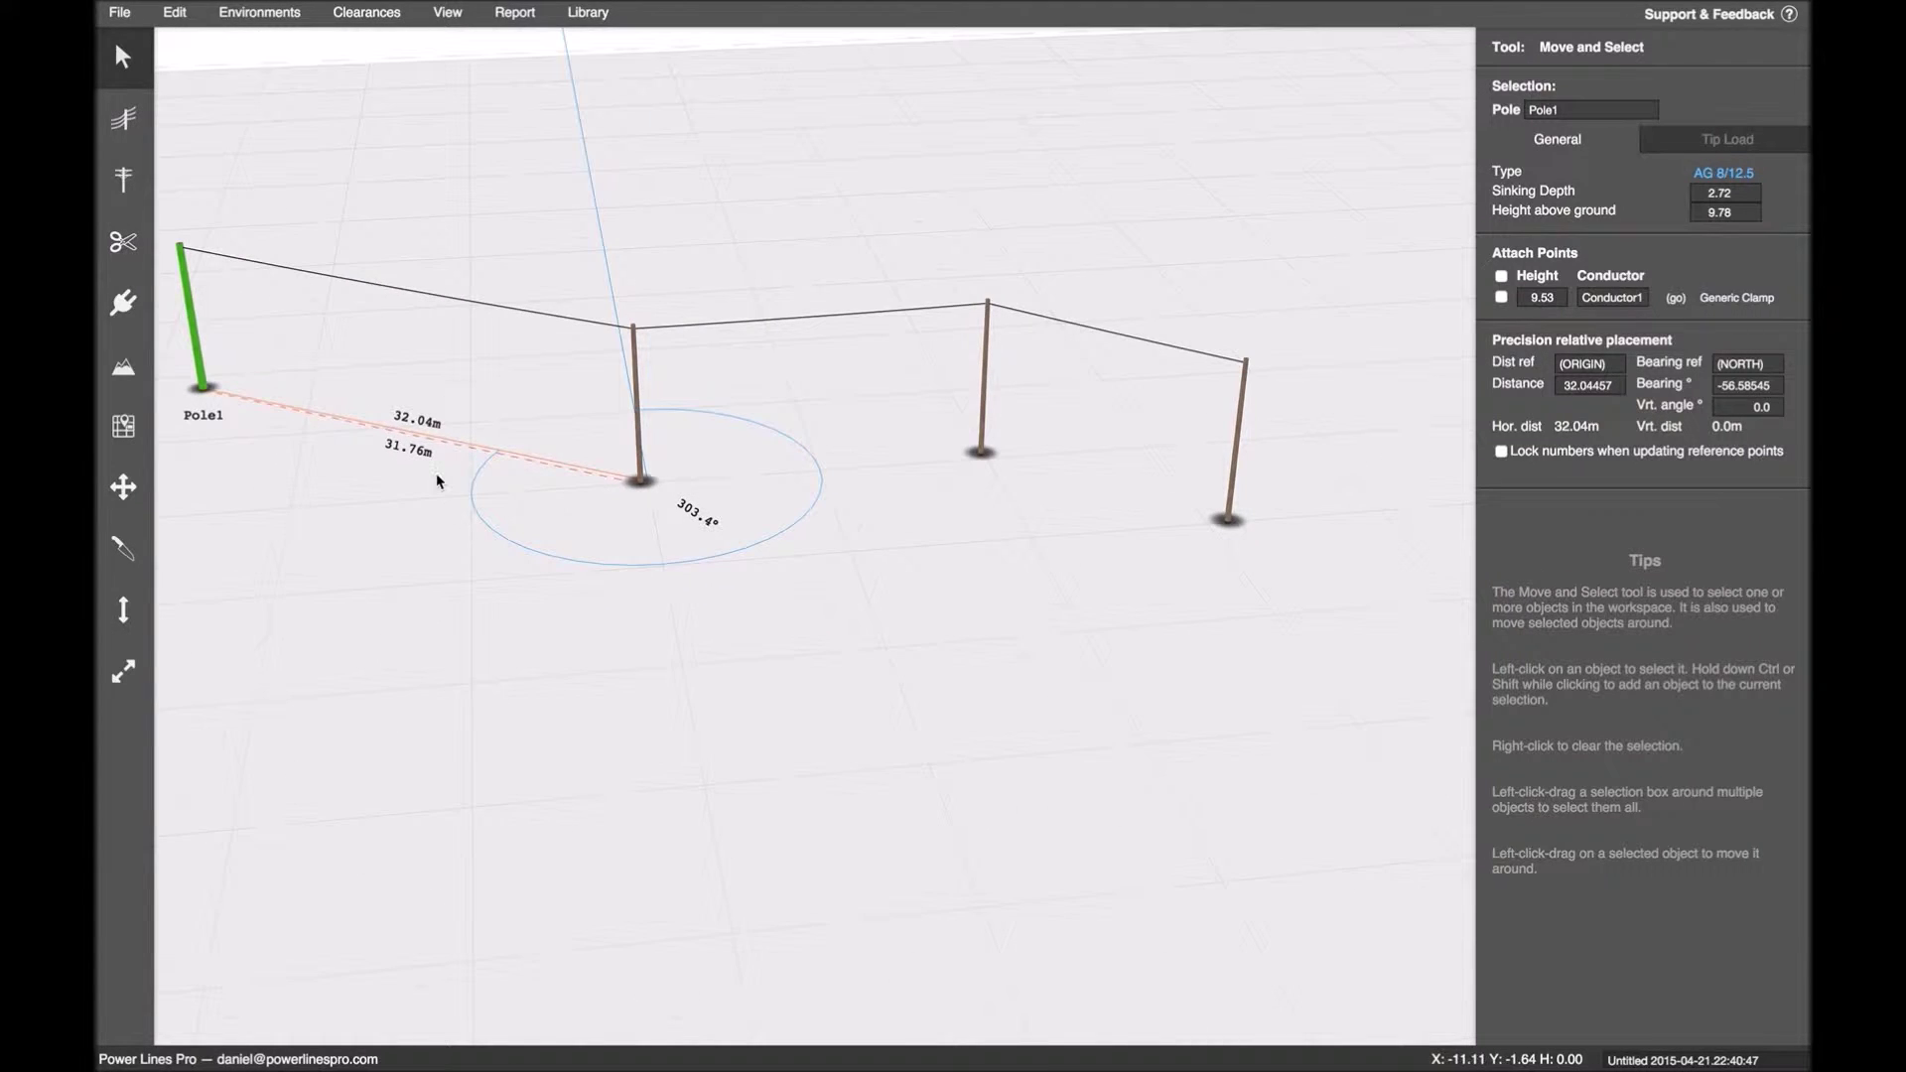
left_click_drag(640, 472, 584, 492)
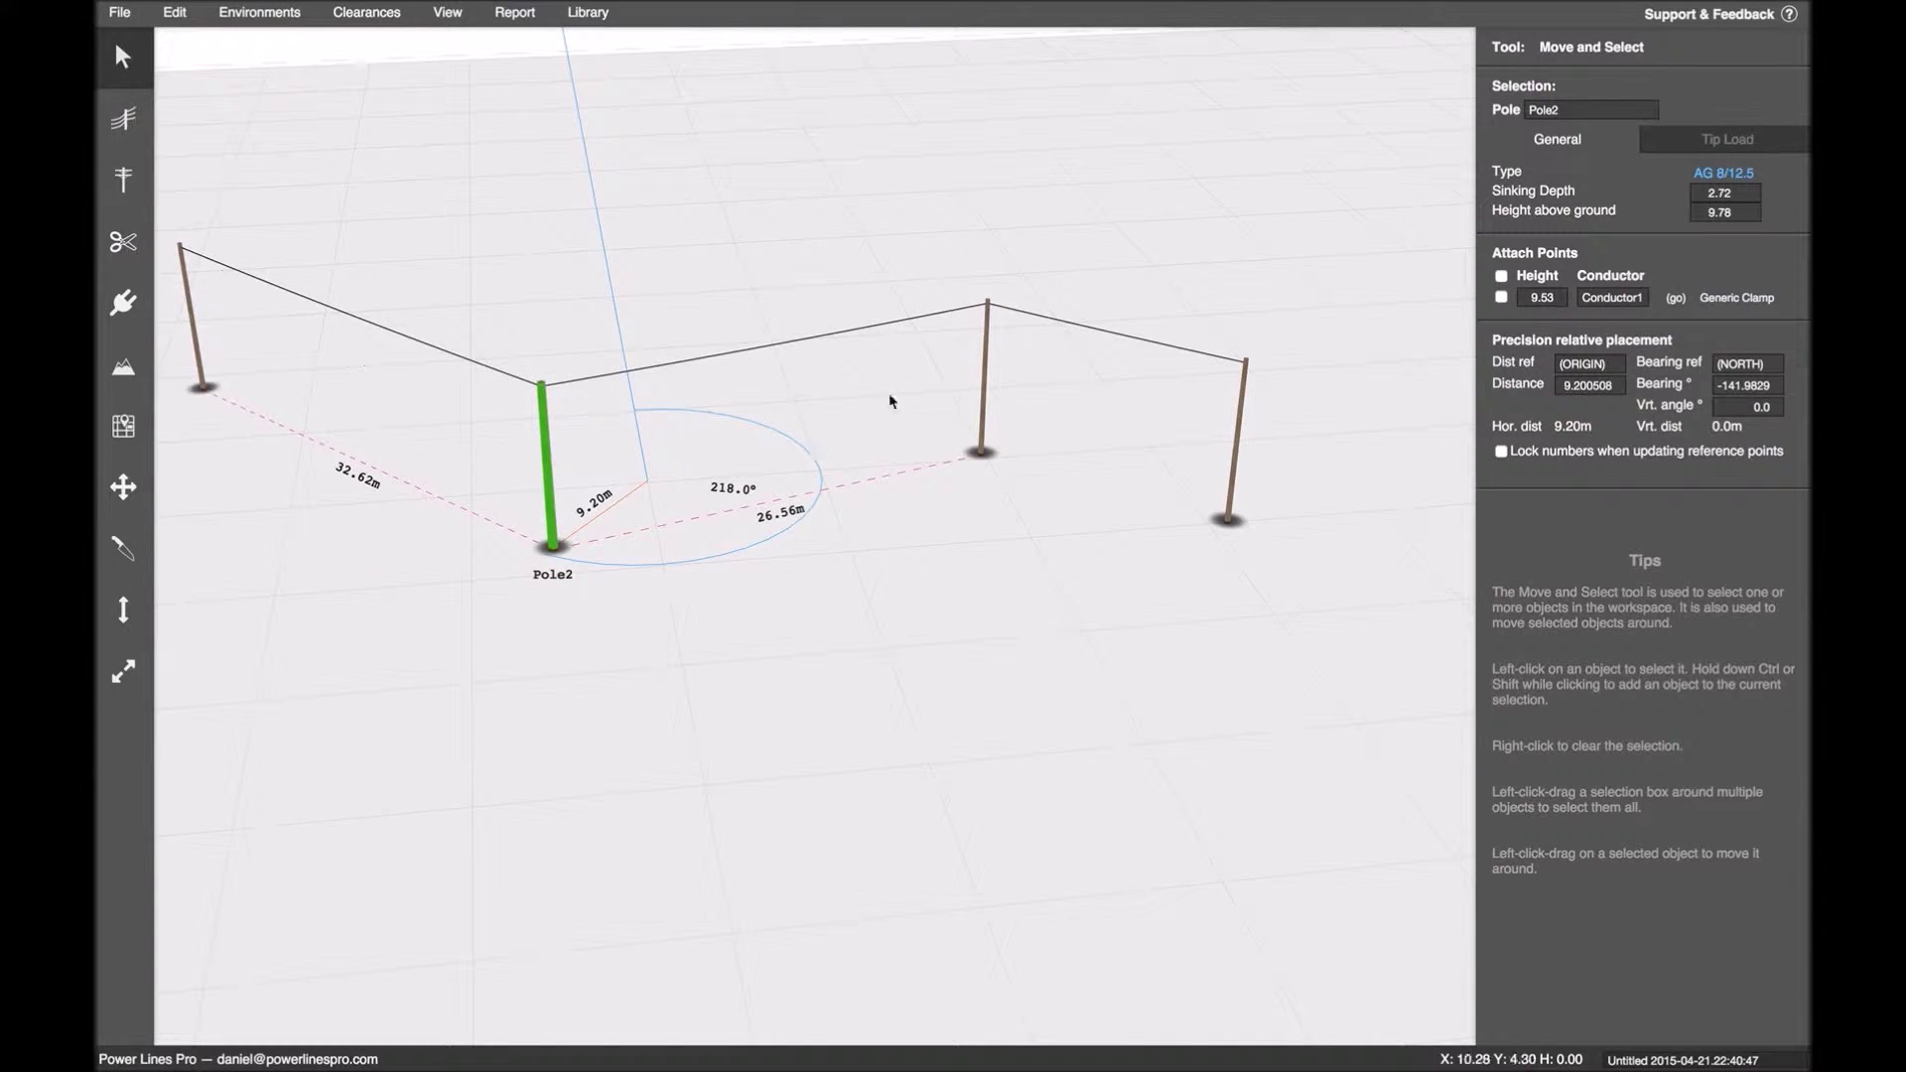
- Delete the last two poles of the conductor, Pole3 and Pole4, together with their spans
left_click_drag(889, 395, 1331, 460)
key("Delete")
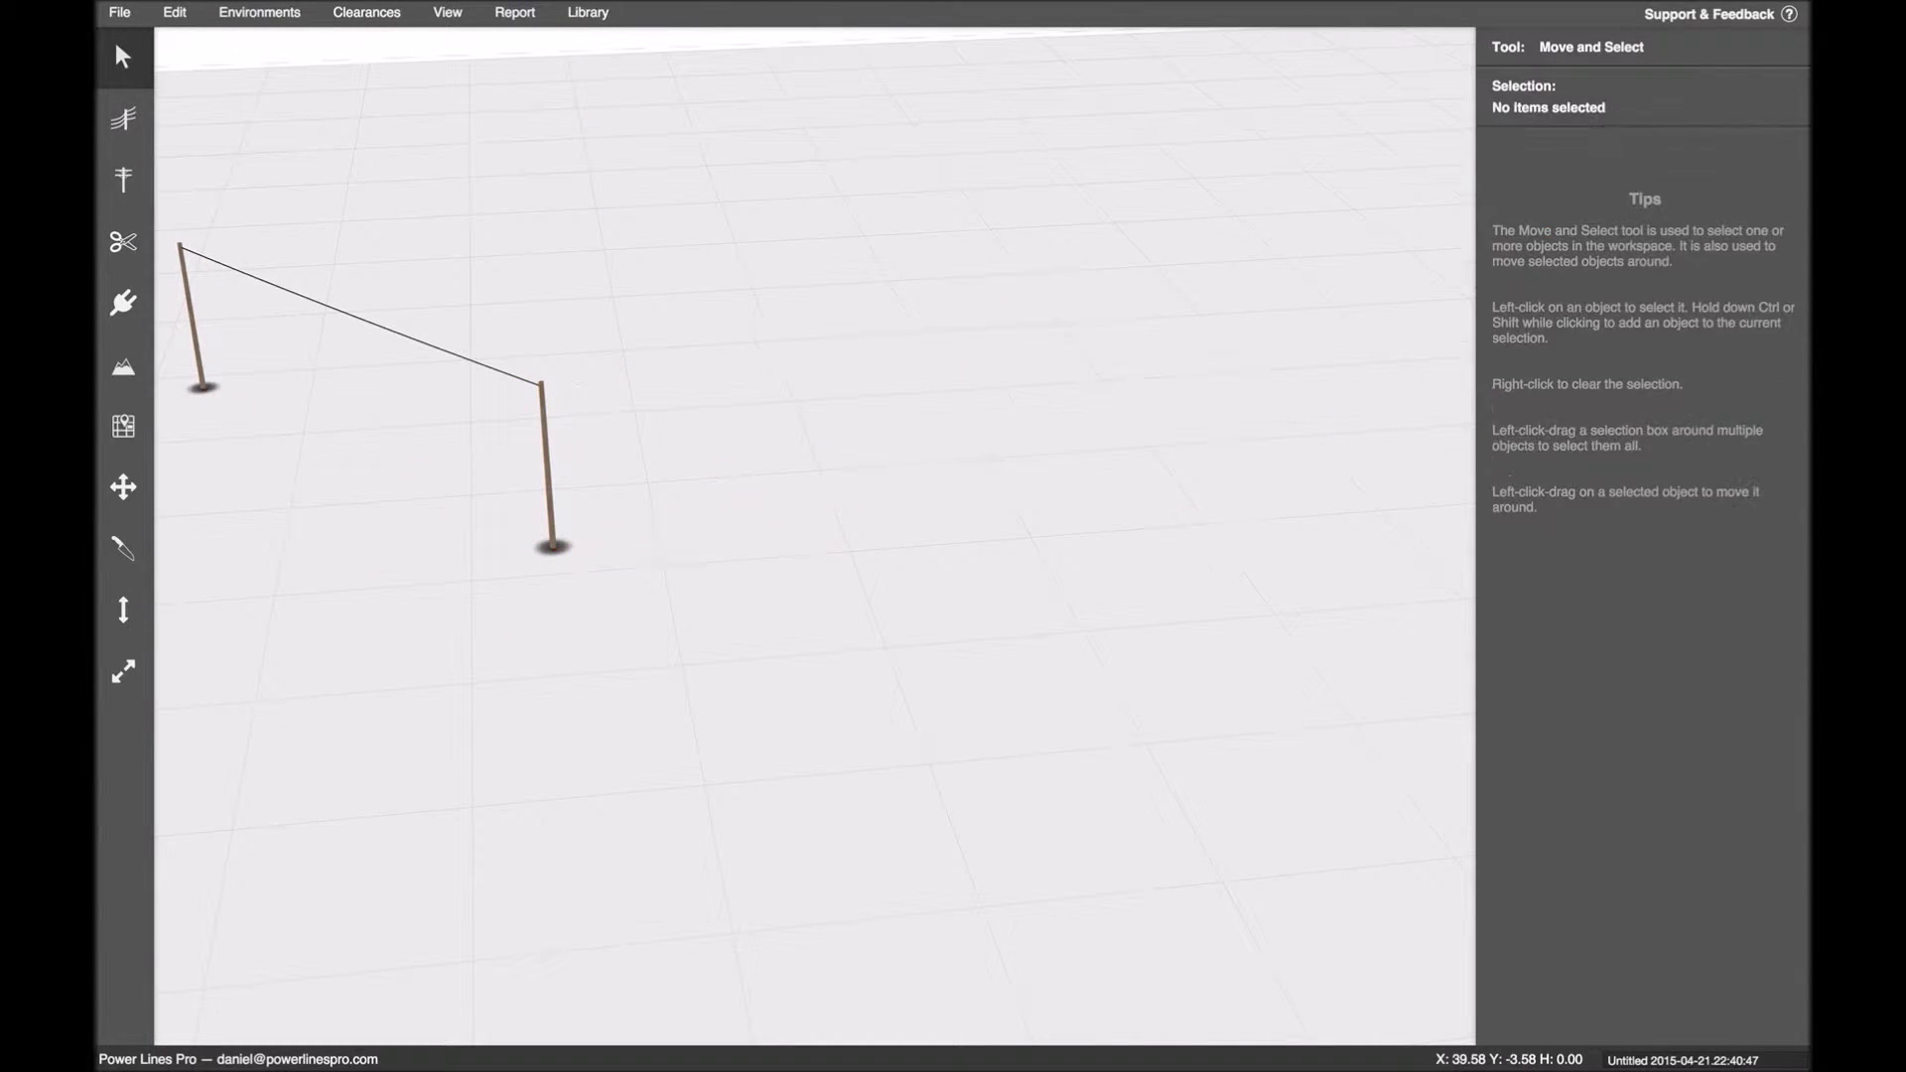
- Start extending the existing conductor from Pole2 towards a new third pole with the Conductor tool
middle_click_drag(846, 487, 972, 655)
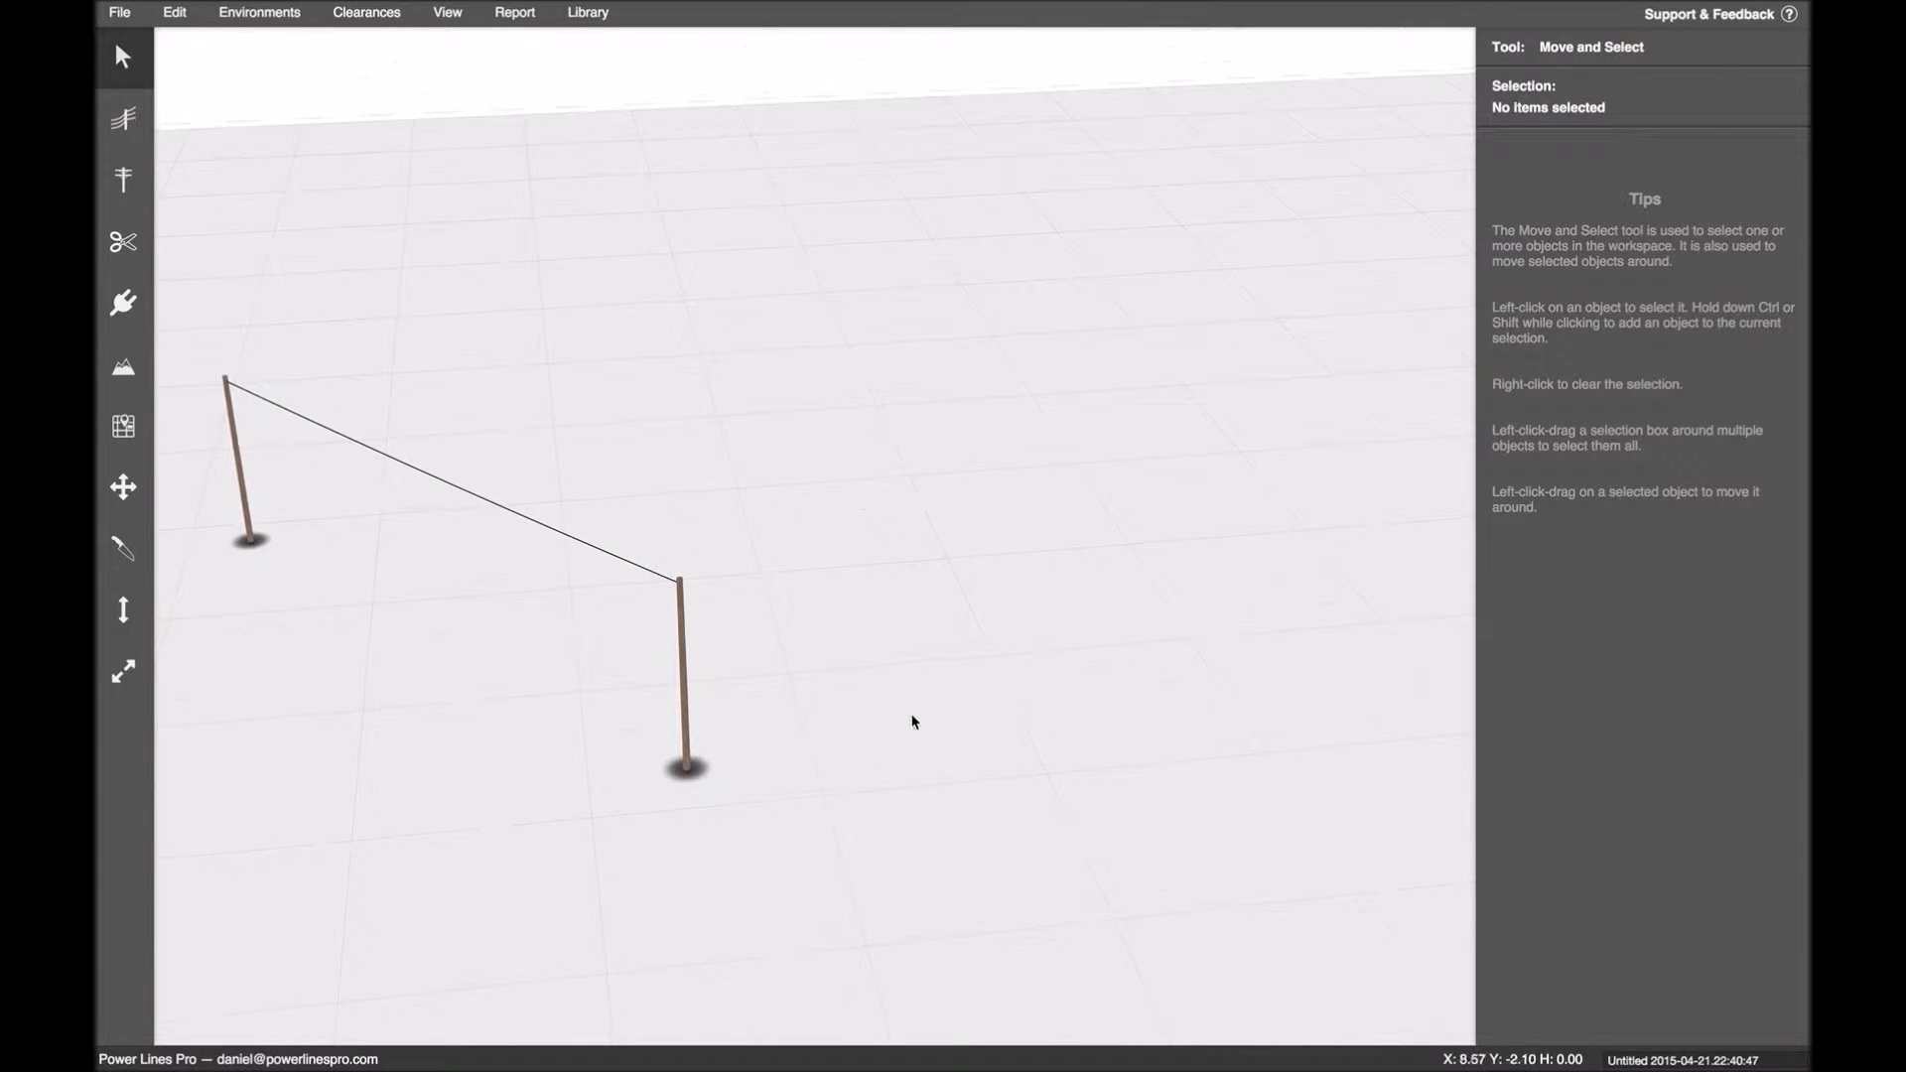
middle_click_drag(771, 608, 692, 553)
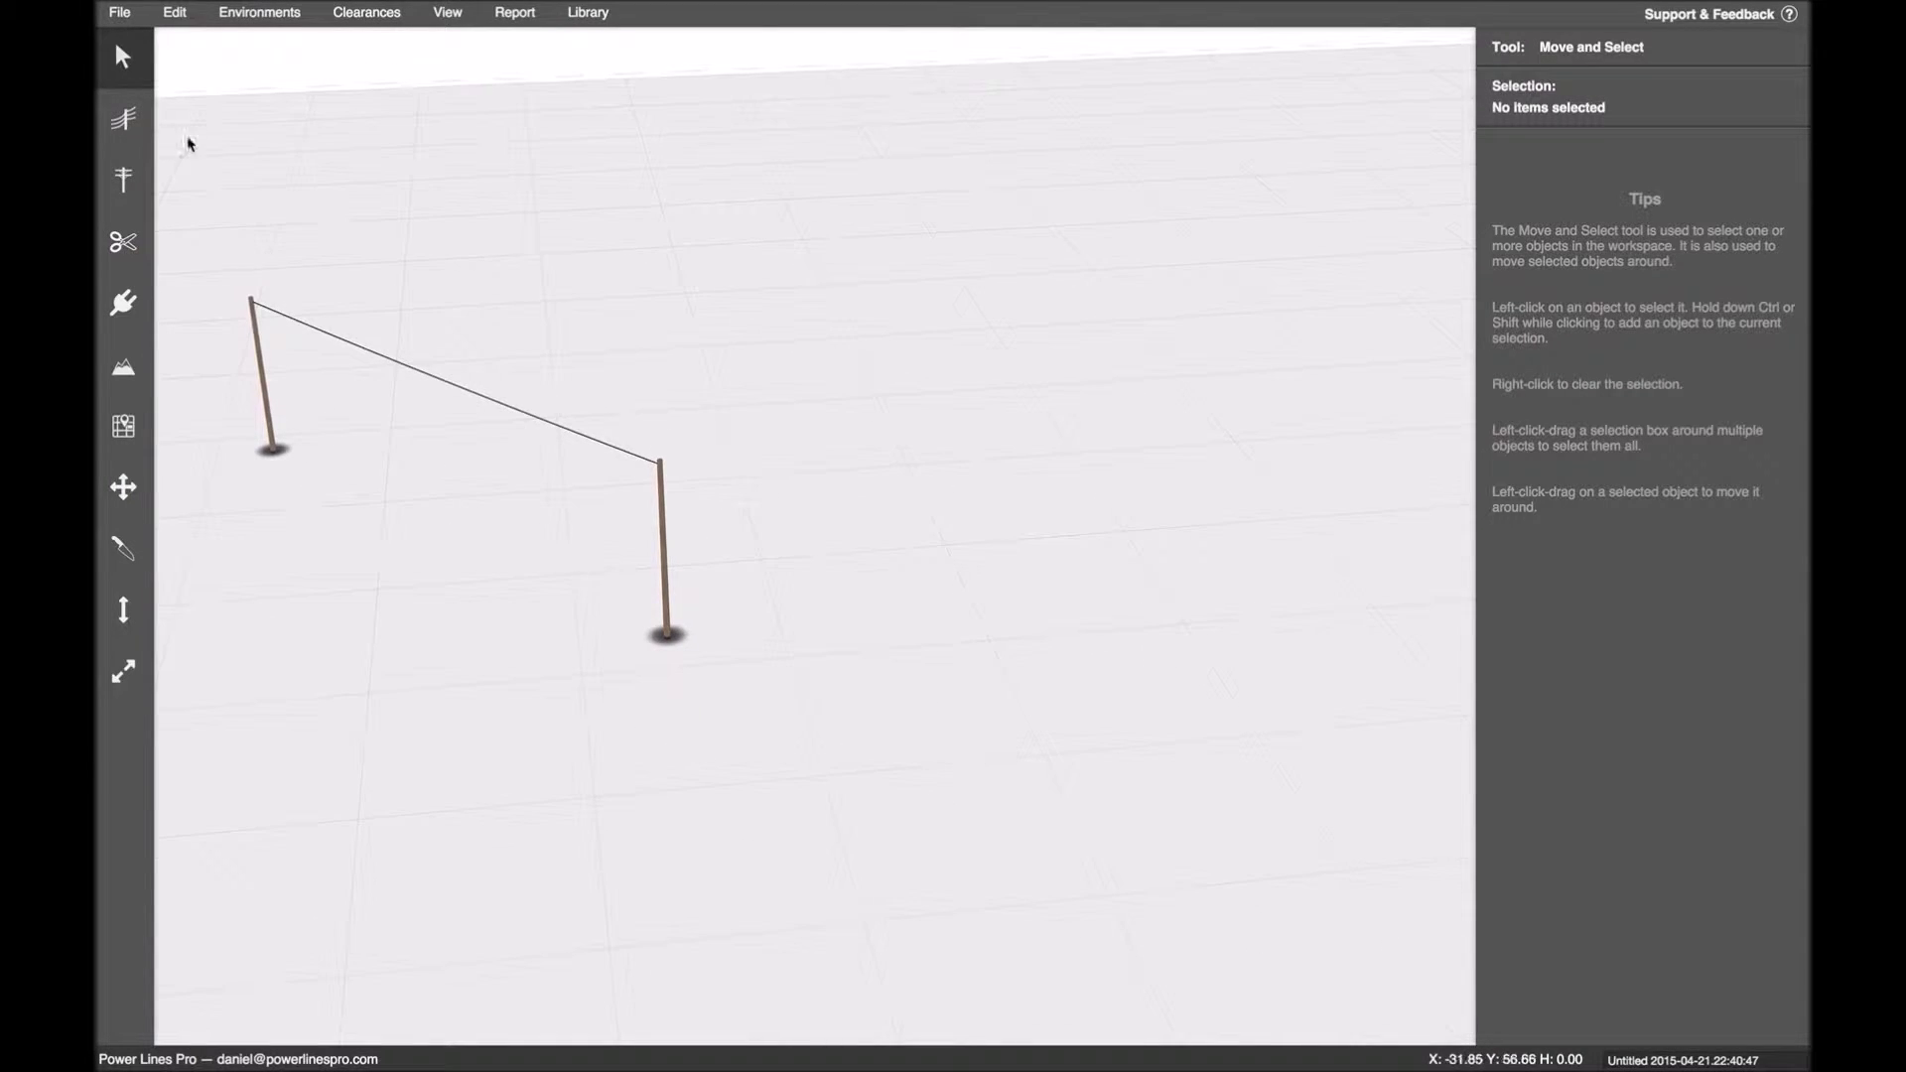
left_click(123, 120)
left_click(445, 381)
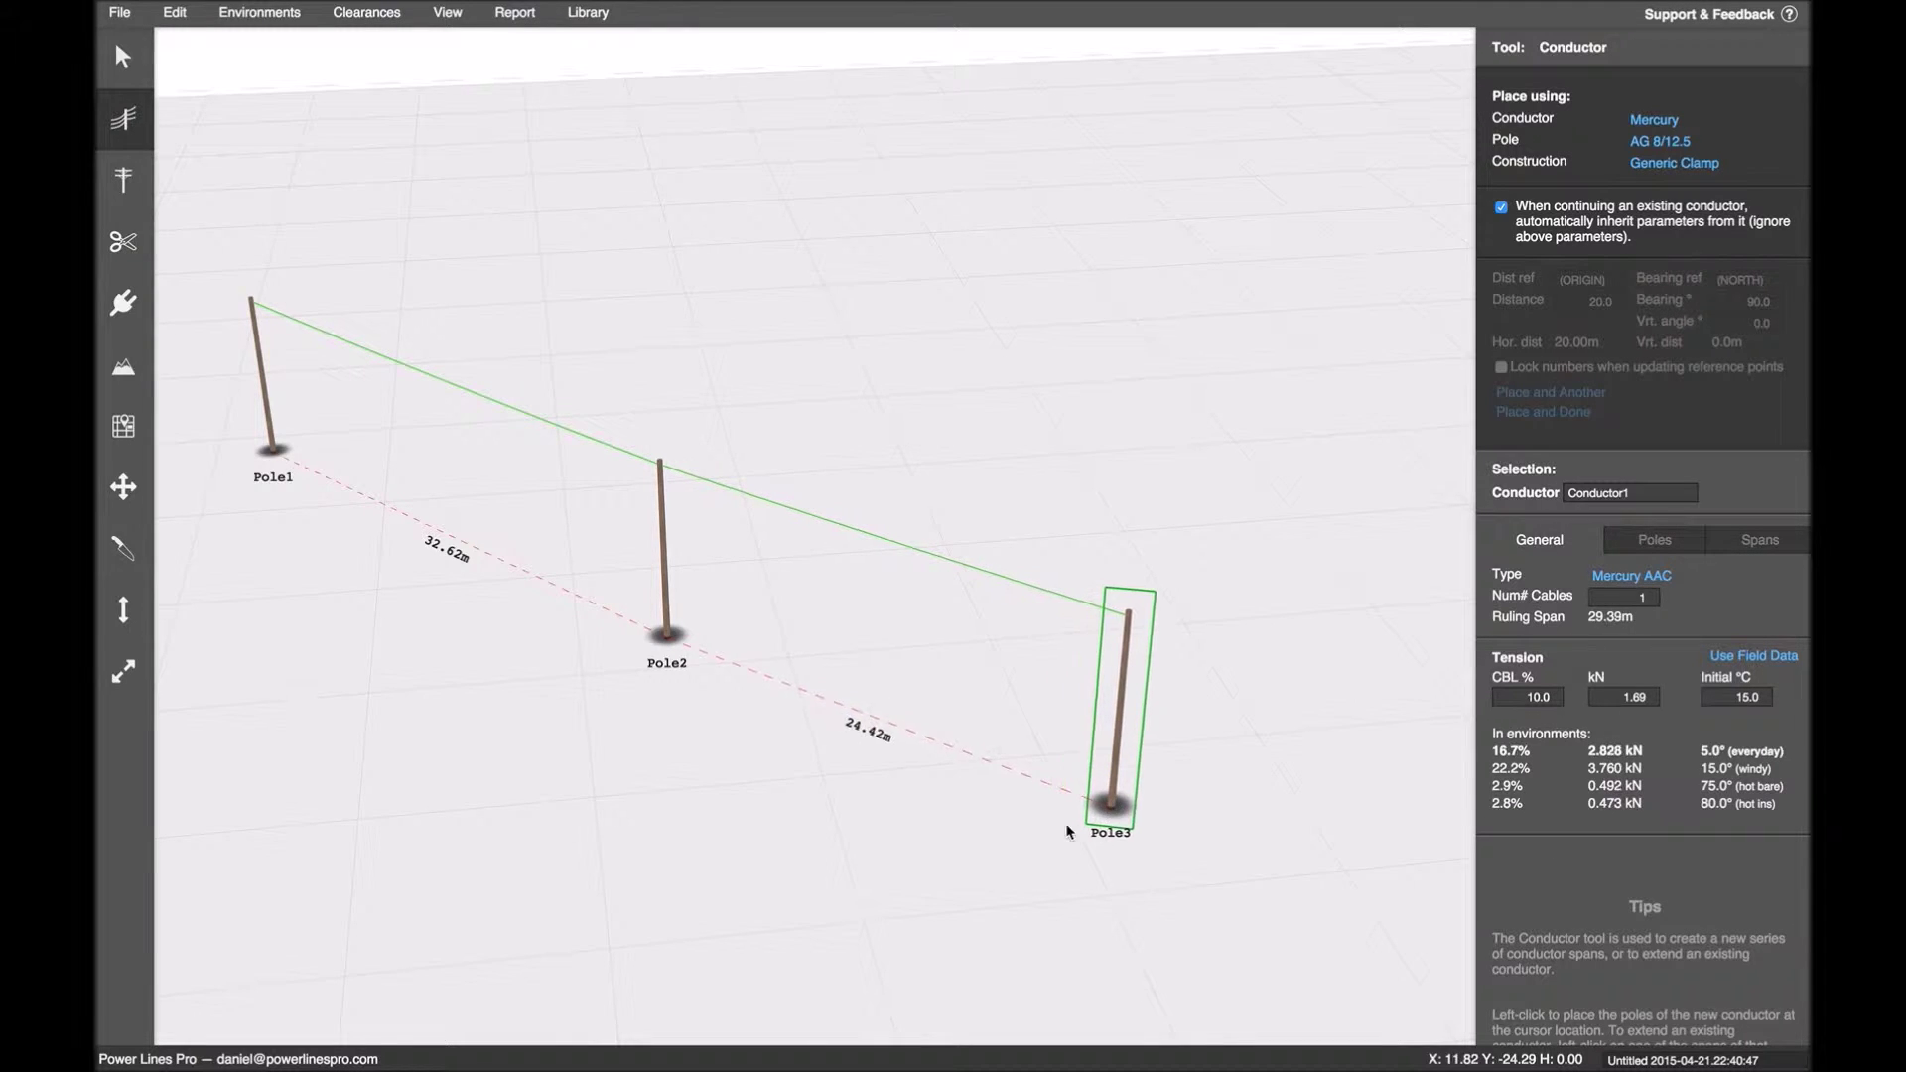
right_click_drag(1068, 832, 957, 894)
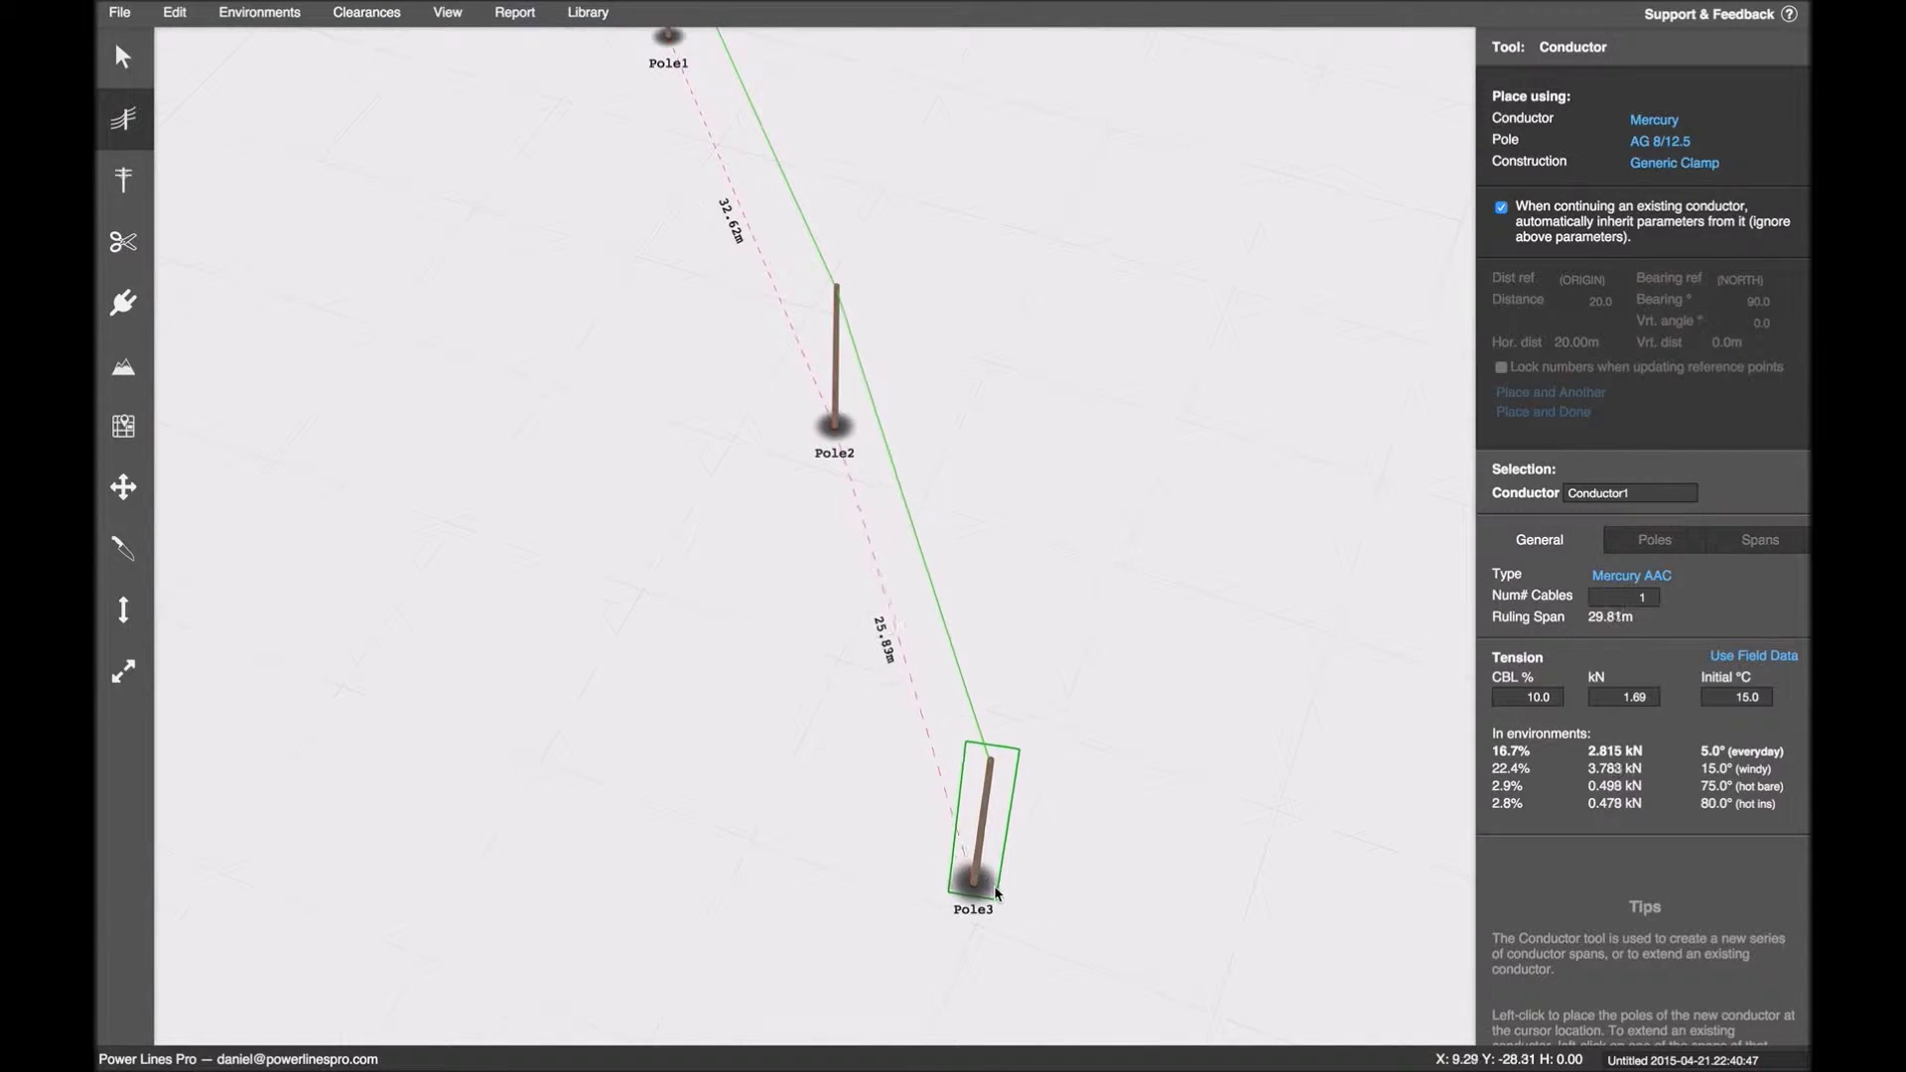
middle_click_drag(995, 893, 1099, 698)
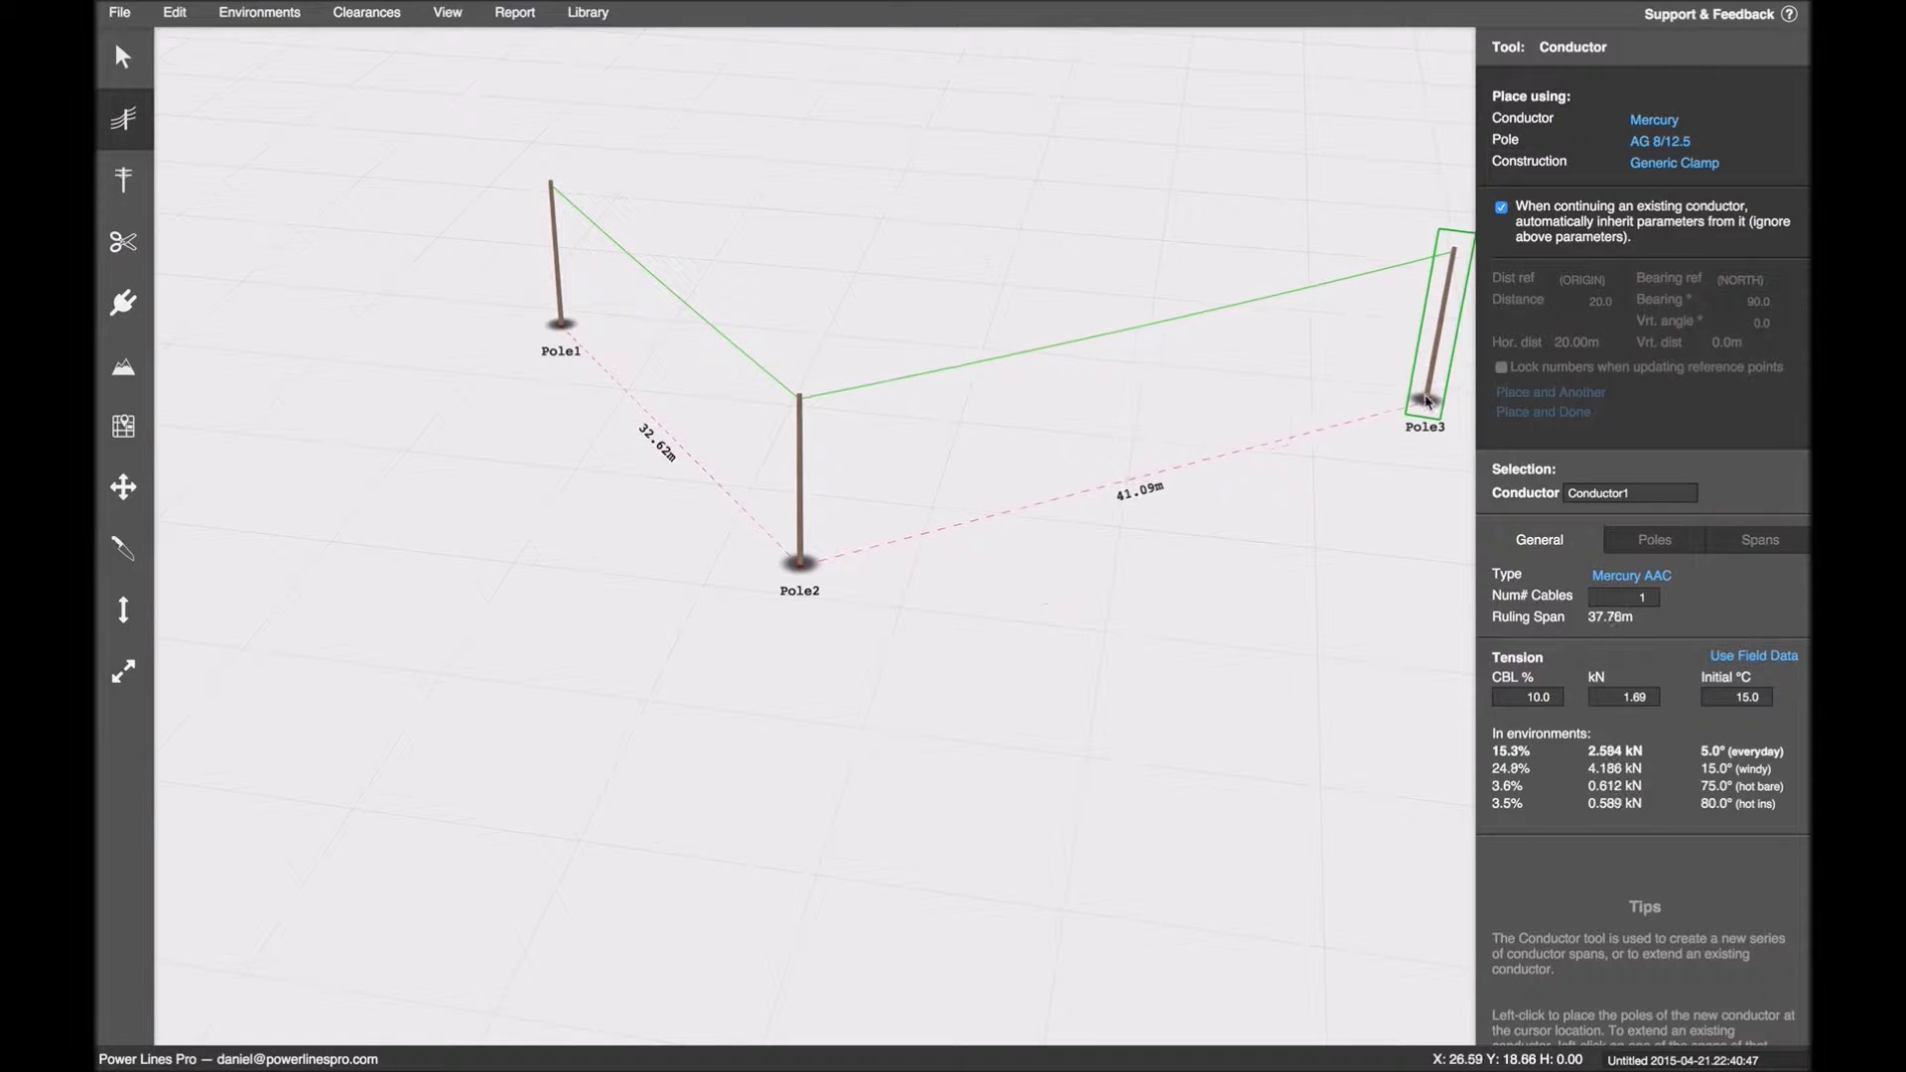
mouse_move(1532, 338)
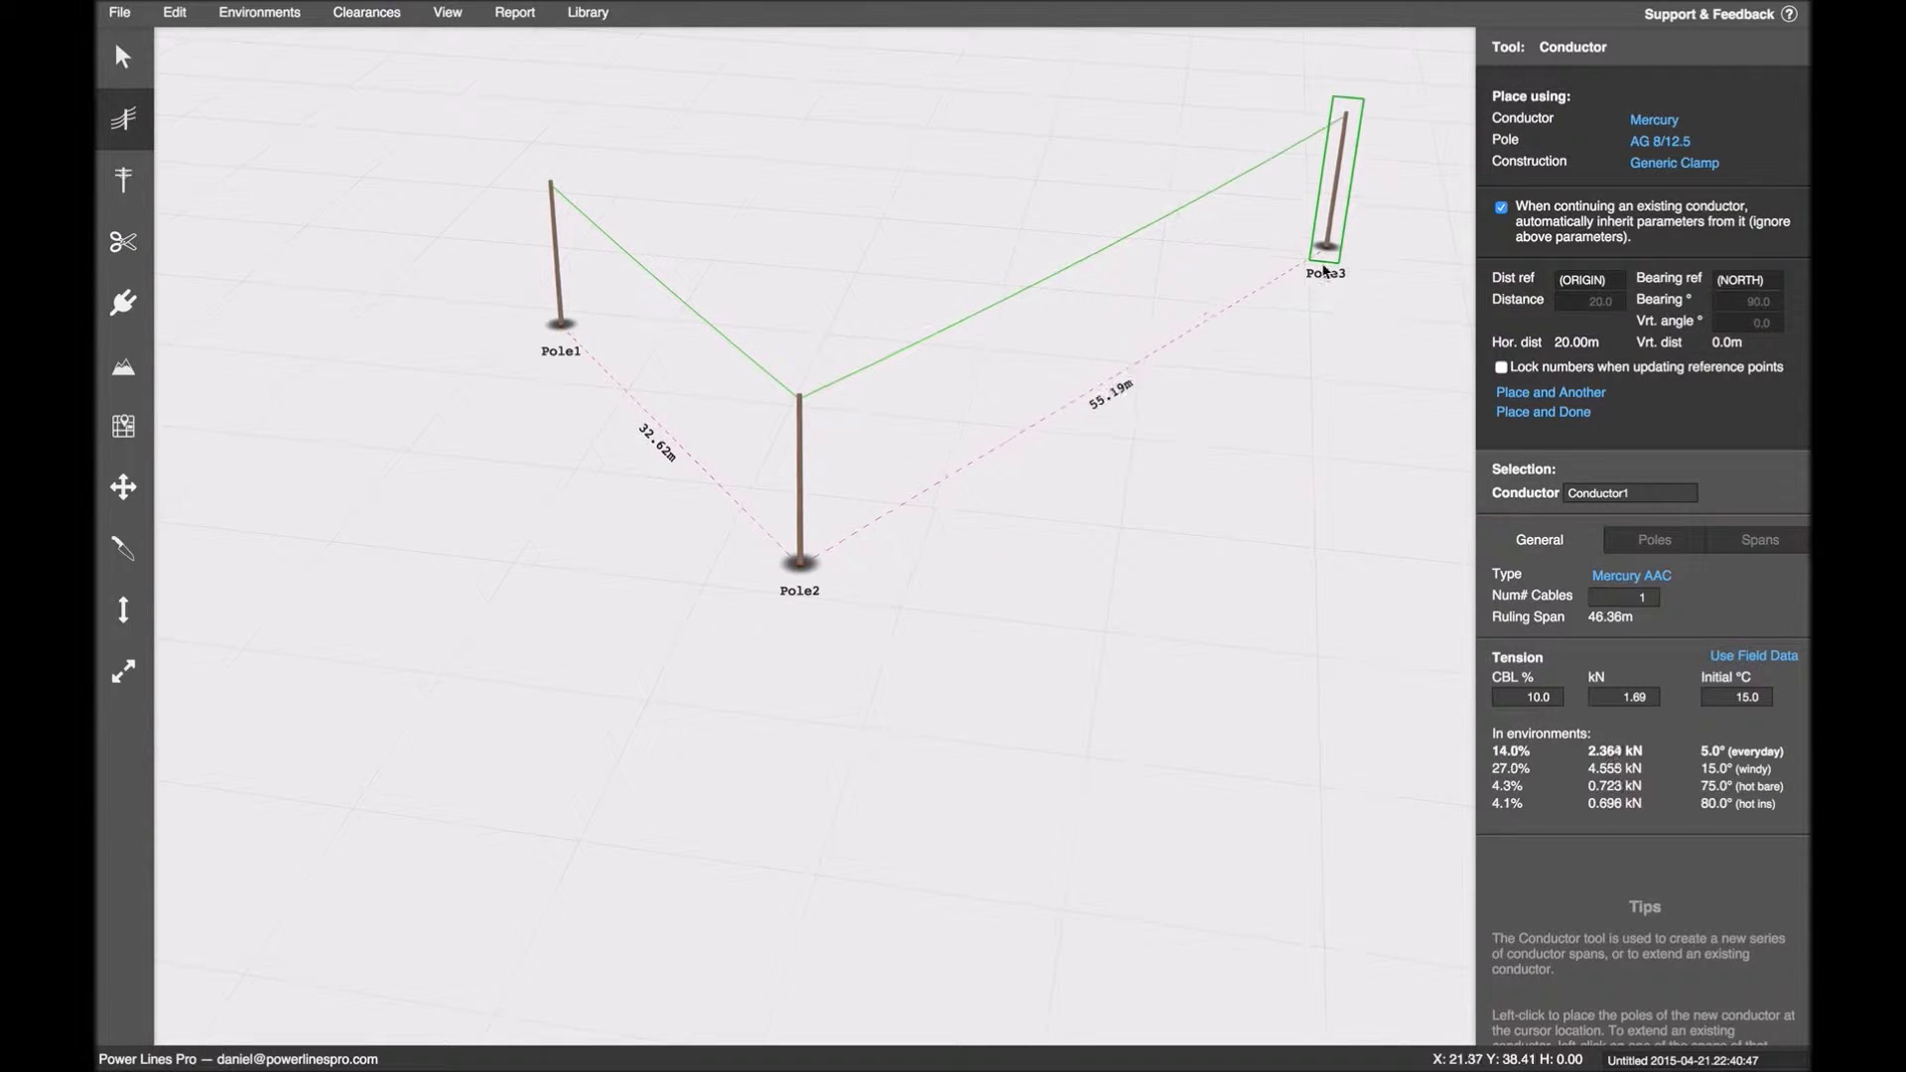
left_click_drag(1323, 251, 1176, 338)
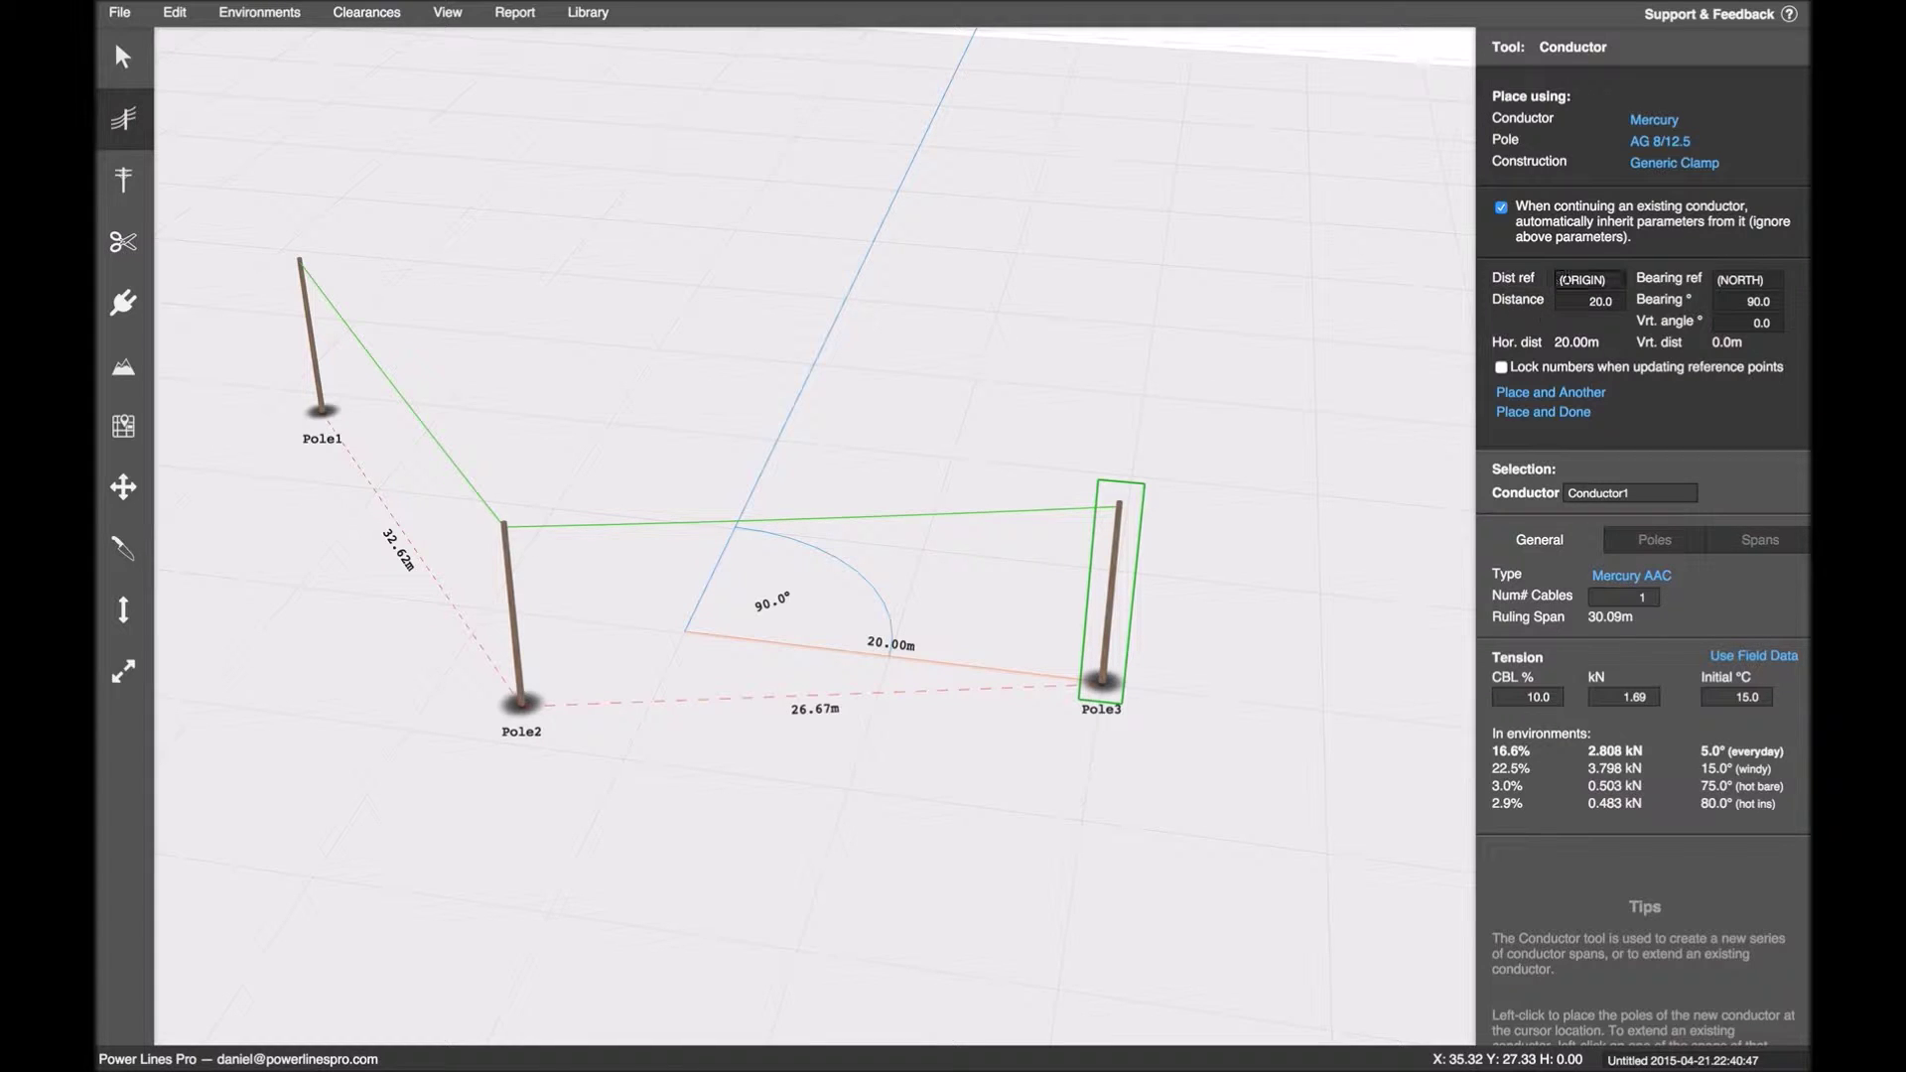
- Try a distance of 26 m from the origin for the new pole, and set it back to 20 m
left_click_drag(1494, 279, 1522, 268)
left_click(1617, 297)
left_click(1617, 297)
left_click(1617, 297)
left_click(1617, 297)
left_click(1617, 297)
left_click(1617, 297)
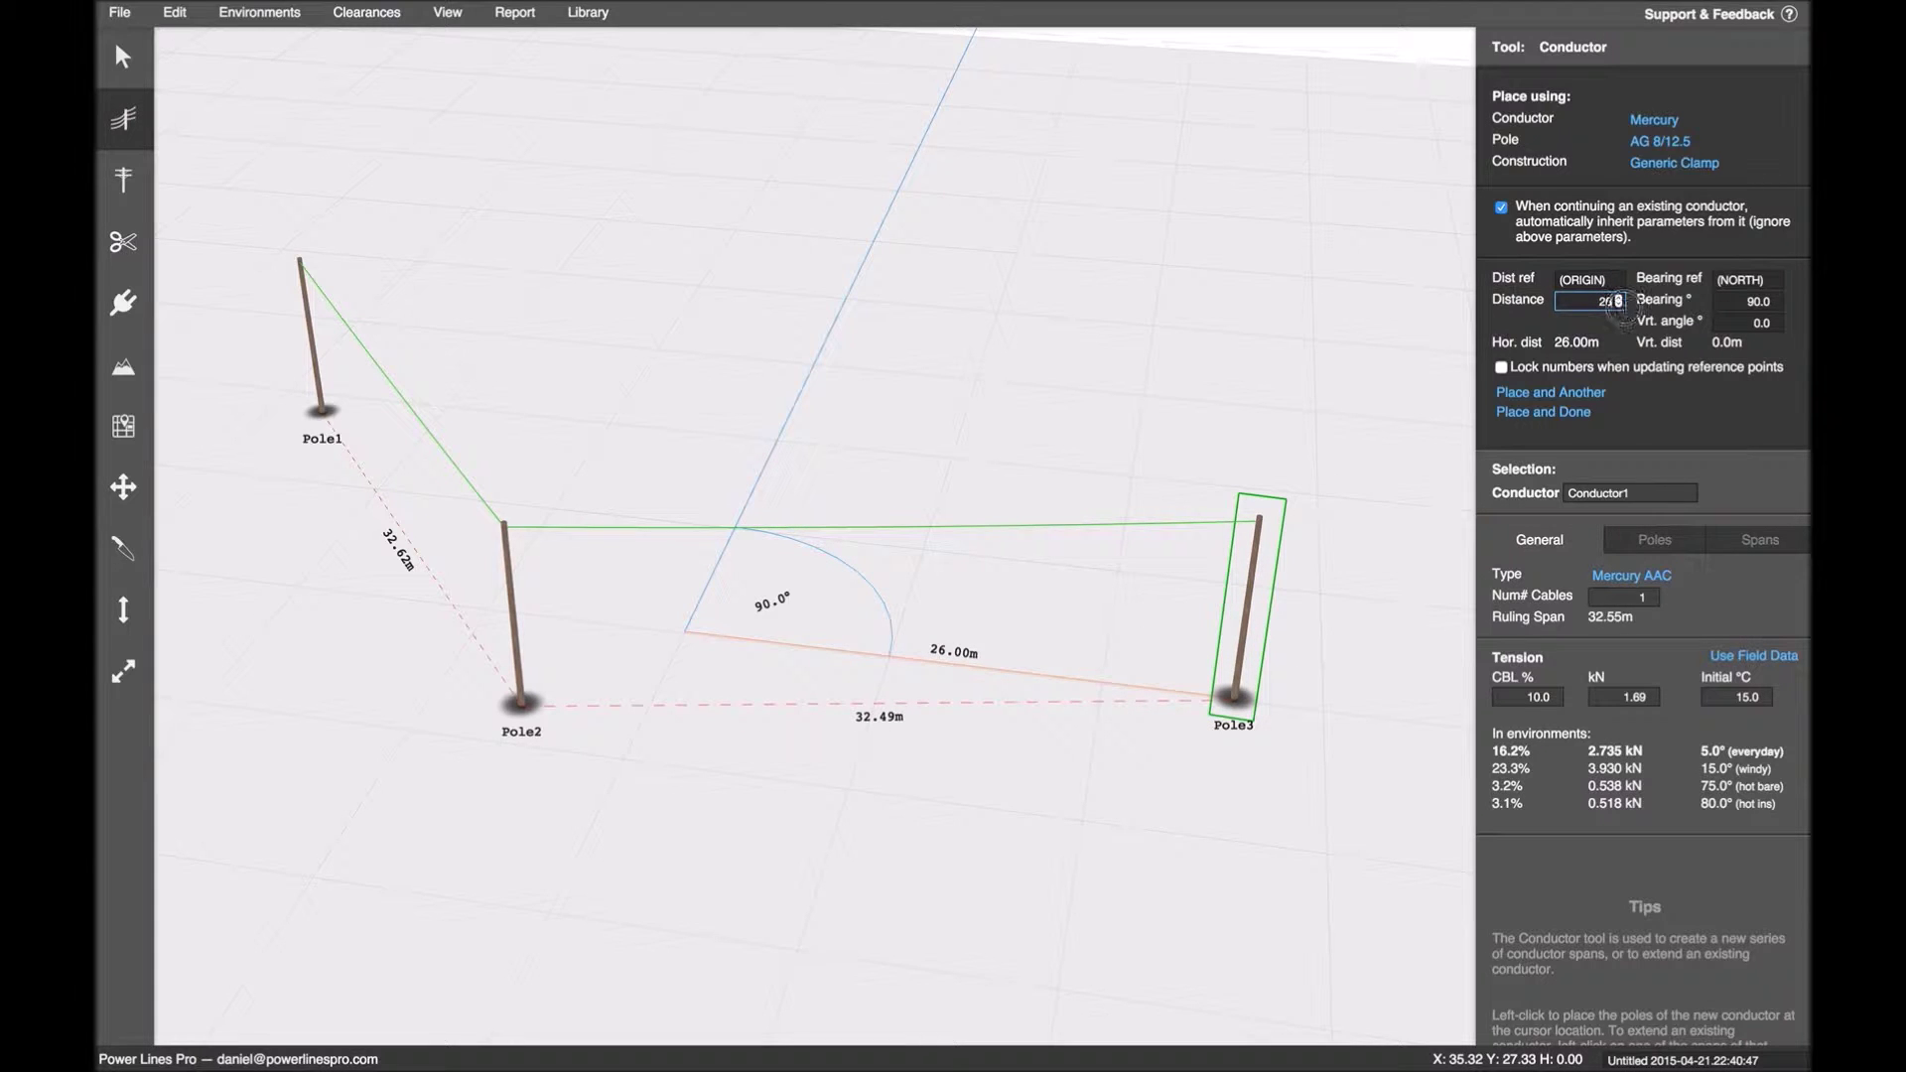
left_click(1622, 306)
left_click(1622, 306)
left_click(1622, 306)
scroll(1621, 306, "down", 3)
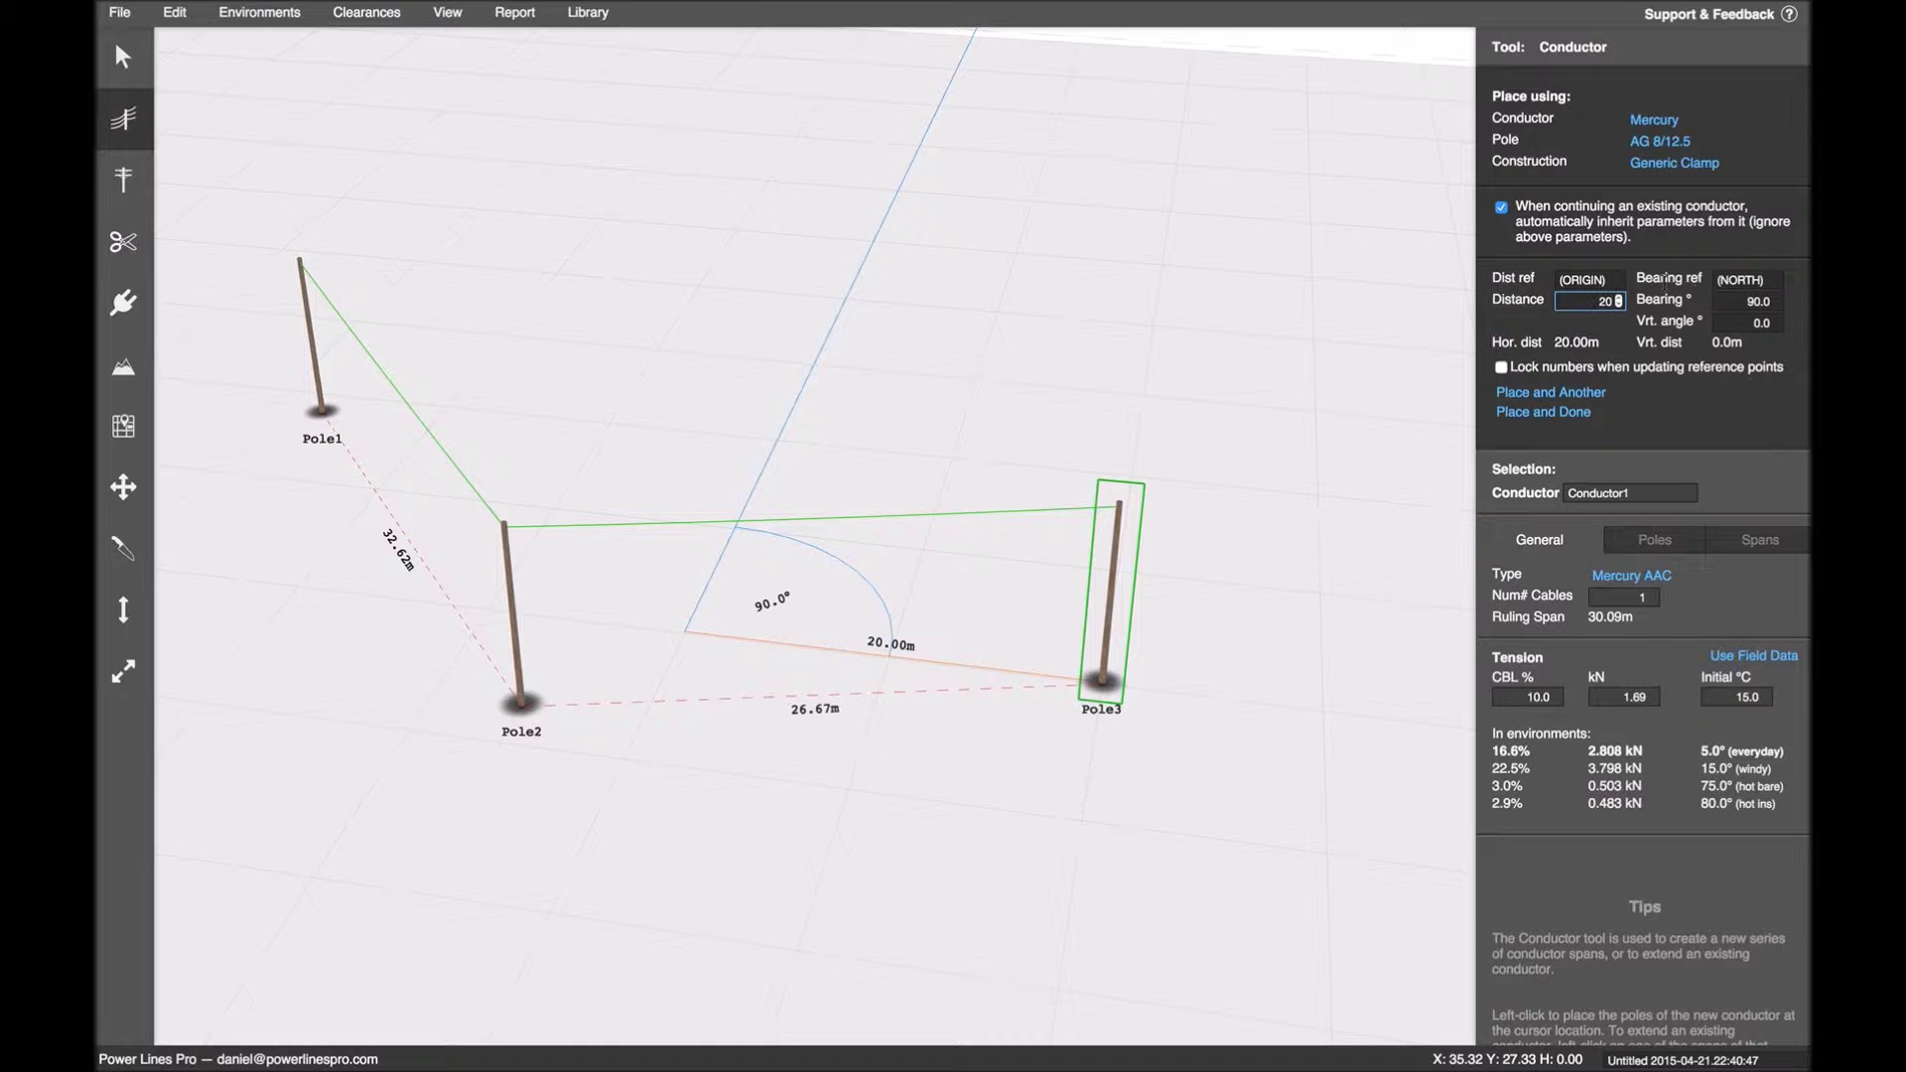
- Try bearings of 70° and 120° from north for the new pole, and settle on 110°
left_click_drag(1652, 278, 1729, 279)
left_click(1777, 299)
left_click(1778, 299)
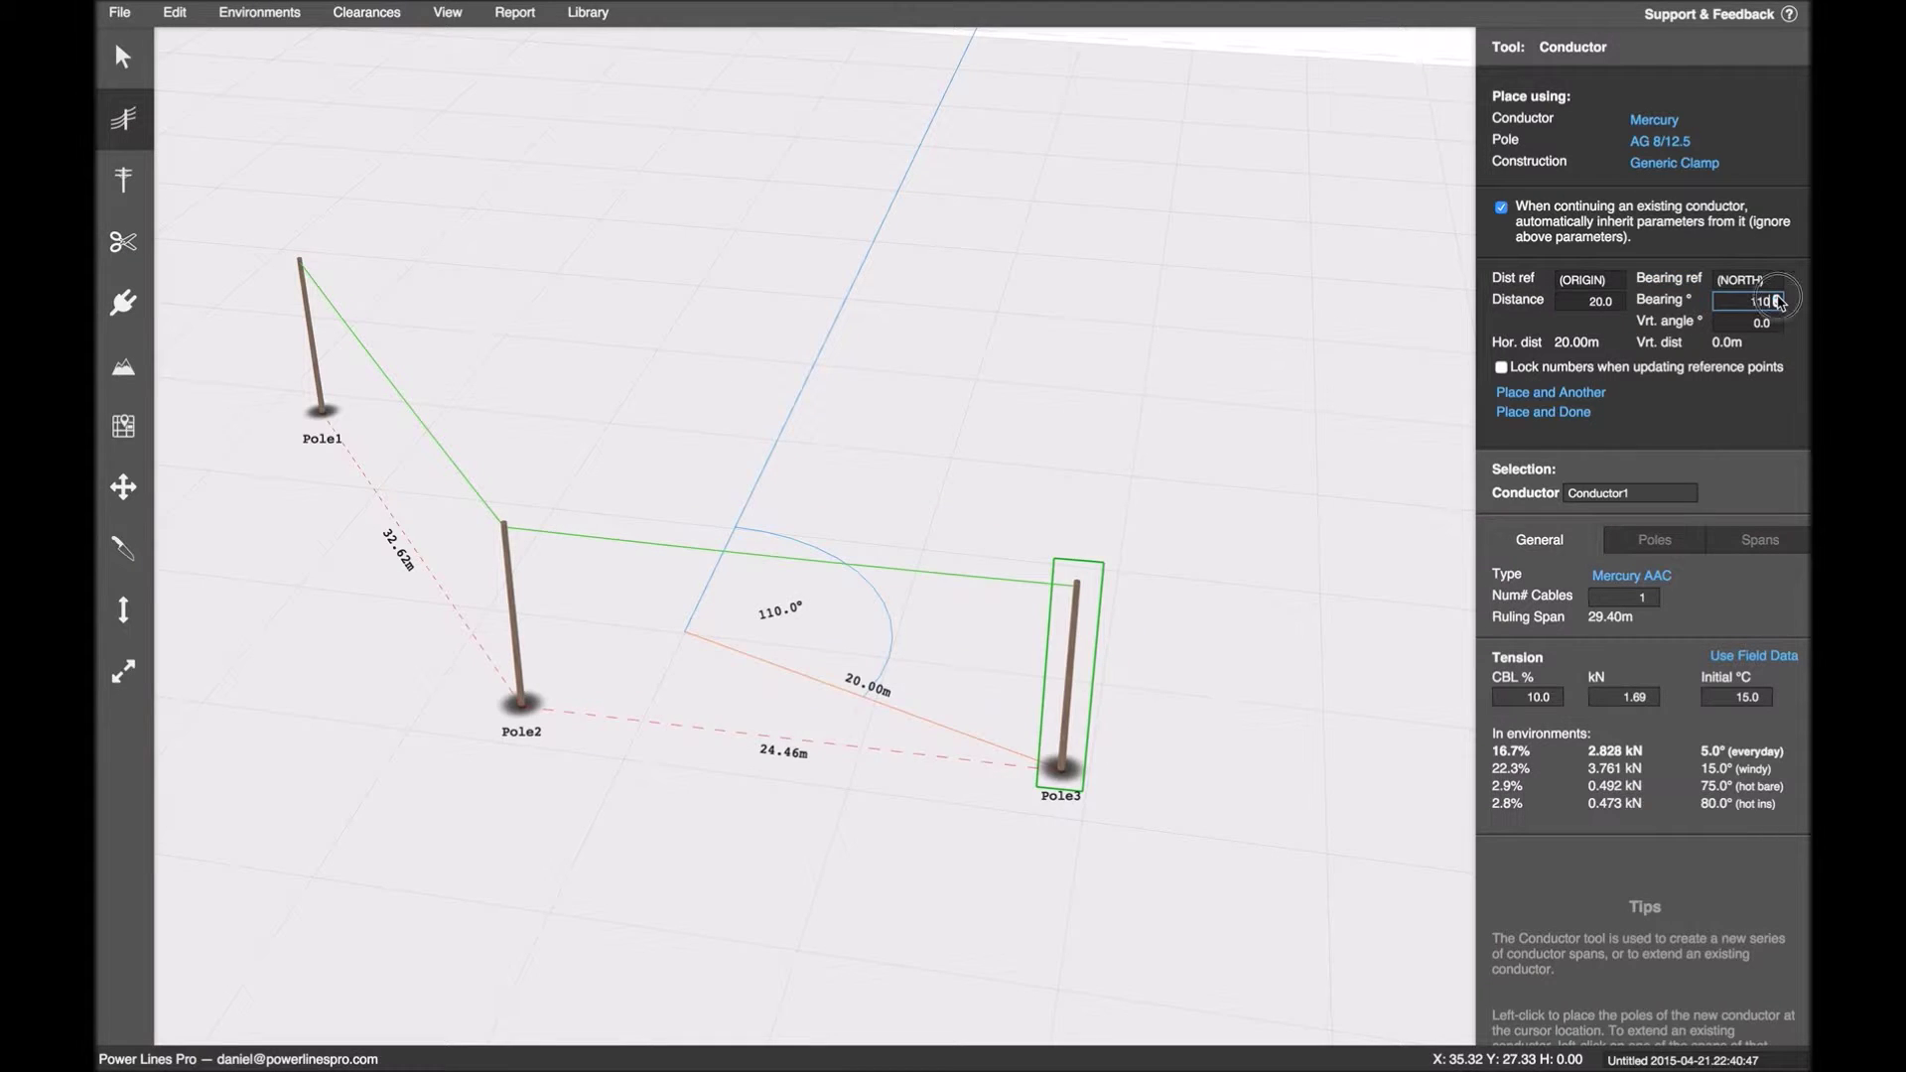
left_click(1778, 300)
left_click(1777, 305)
left_click(1776, 305)
left_click(1777, 305)
left_click(1777, 304)
left_click(1776, 305)
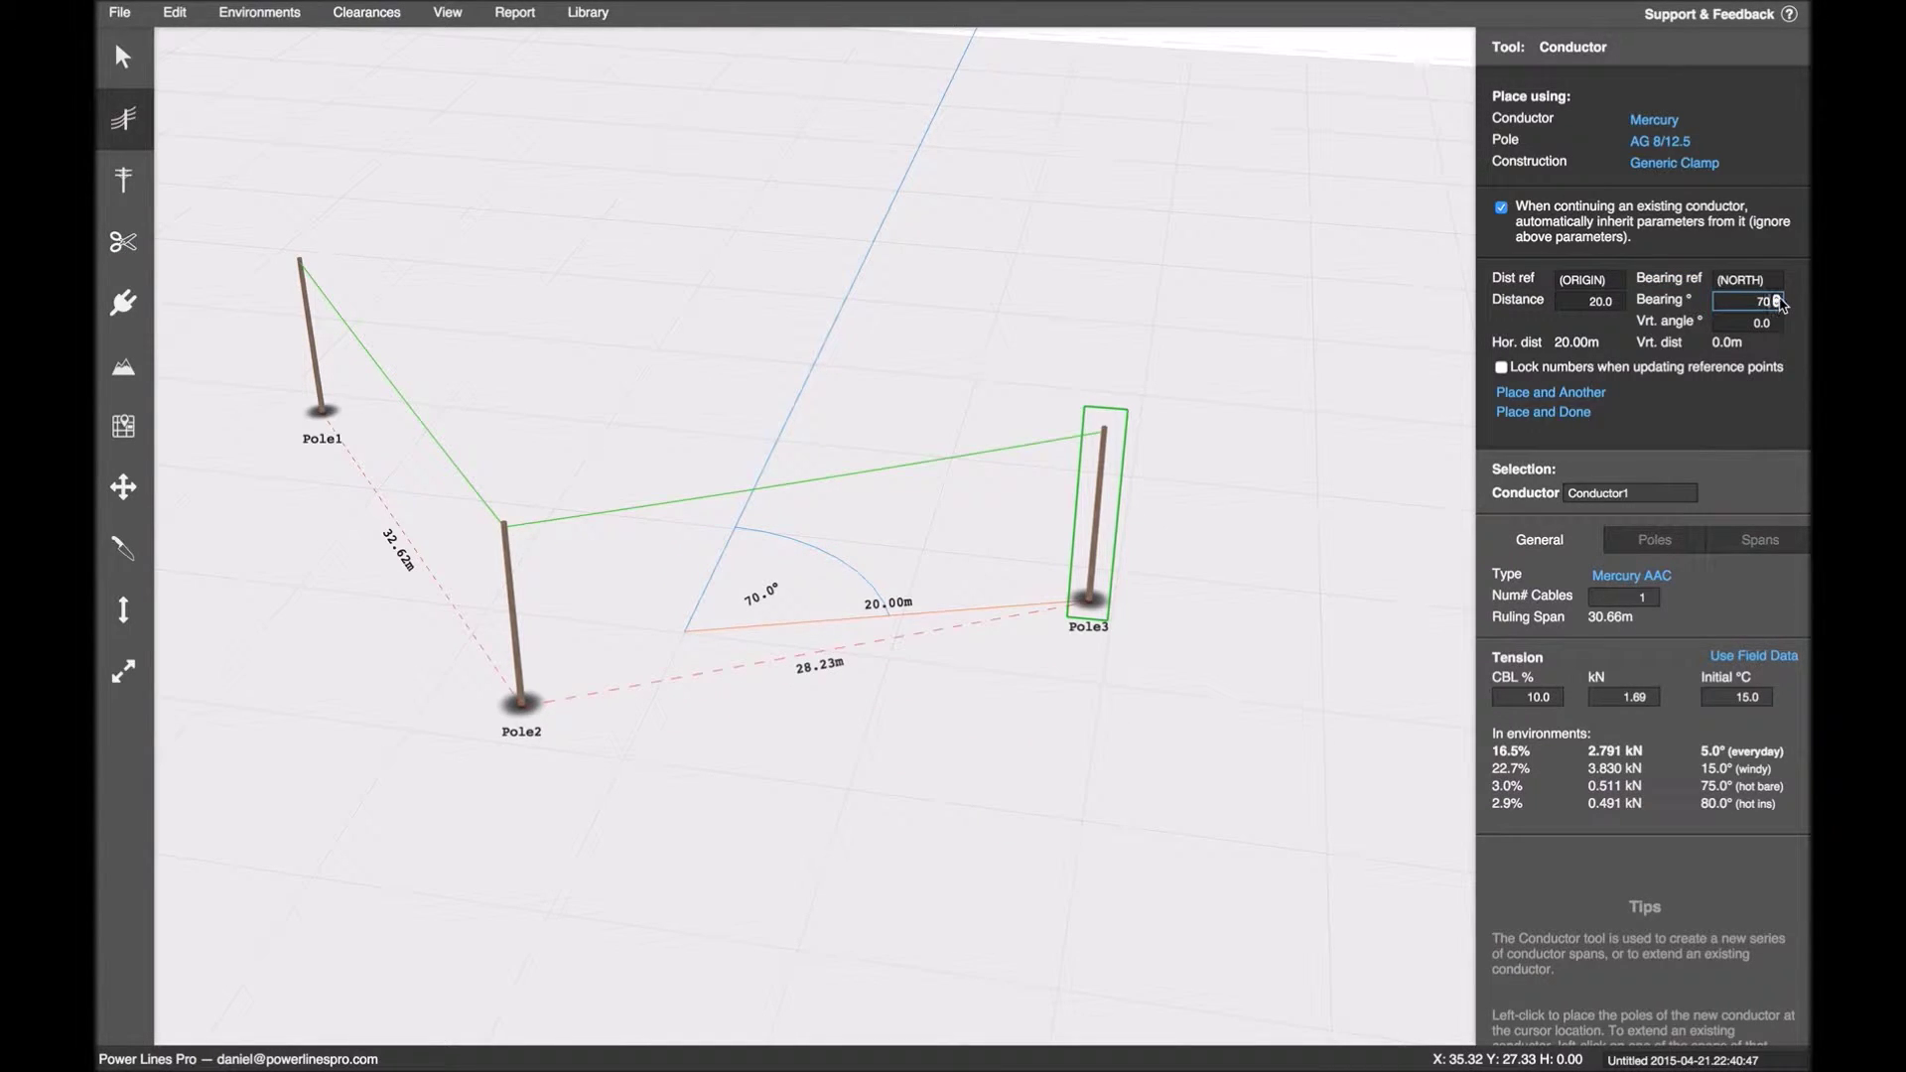
left_click(1778, 300)
left_click(1778, 300)
left_click(1778, 300)
left_click(1778, 299)
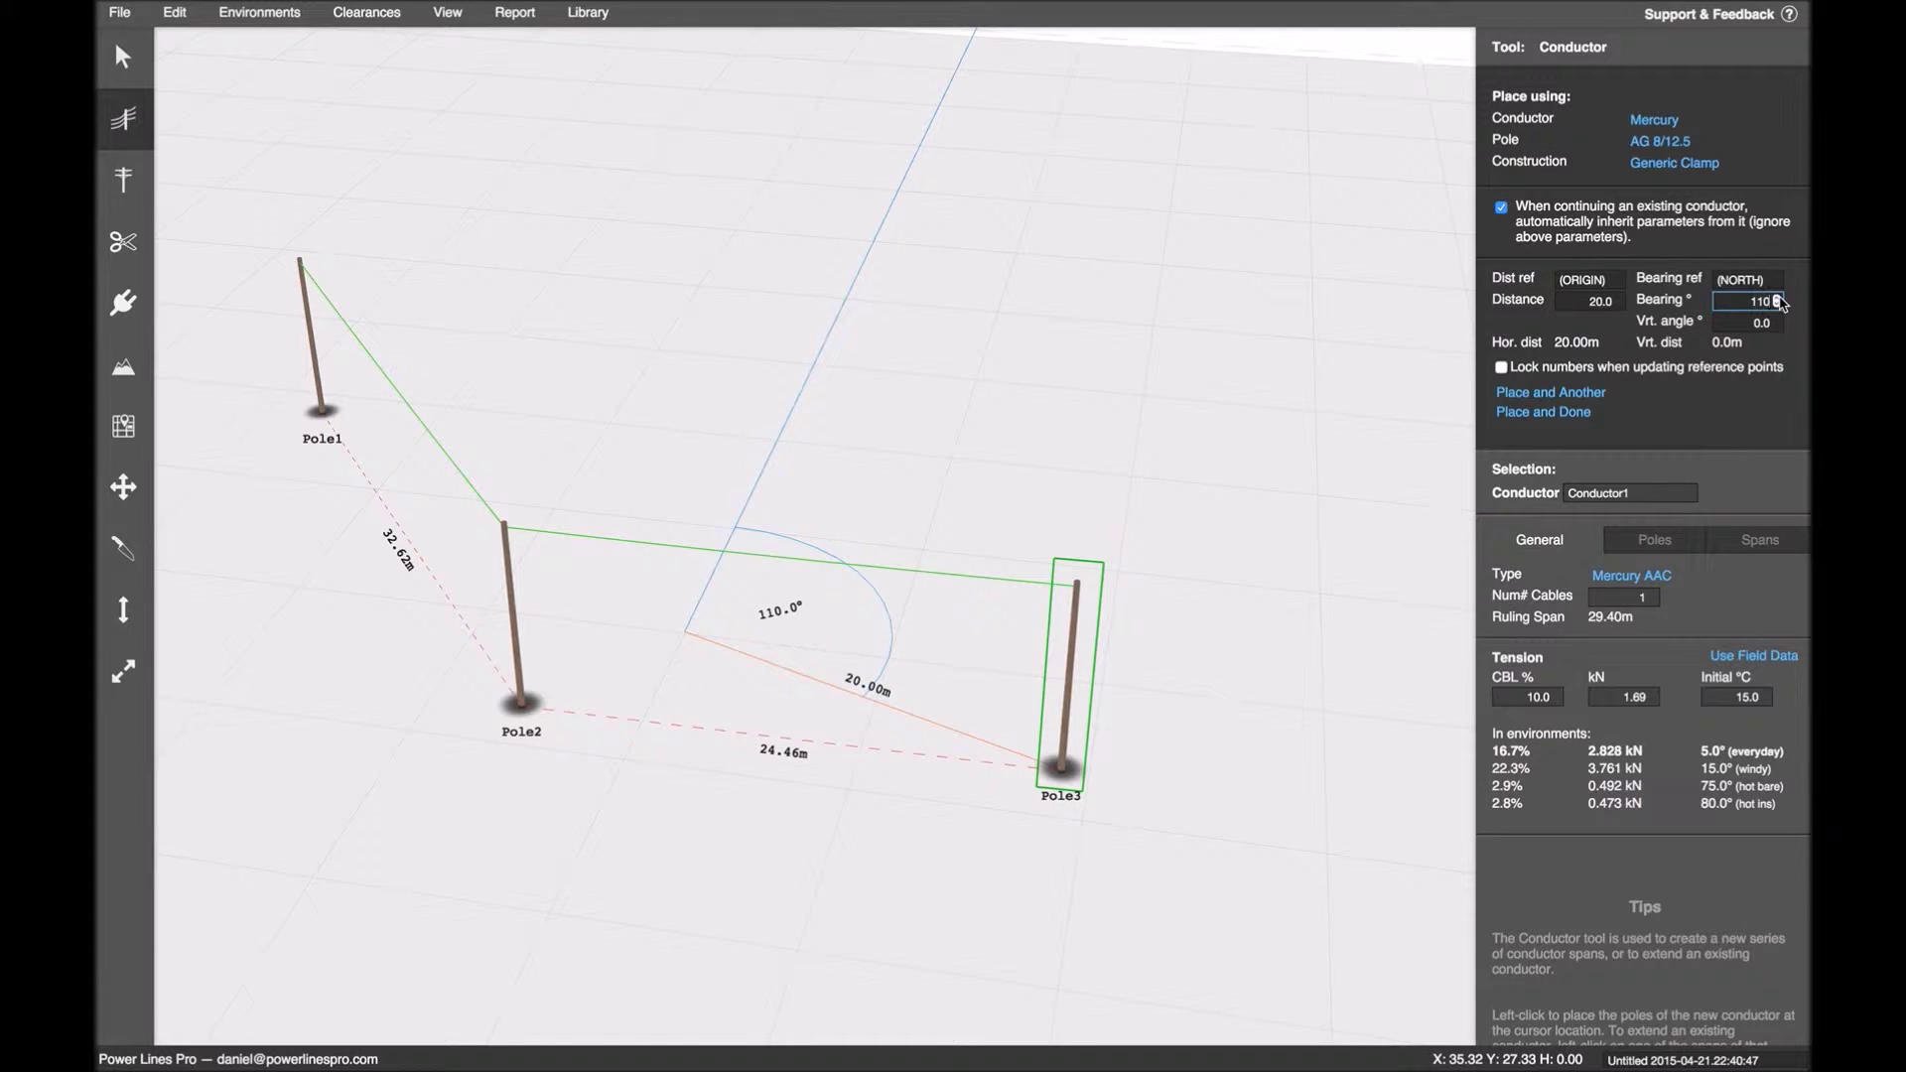
left_click(1777, 300)
left_click(1778, 300)
left_click(1776, 305)
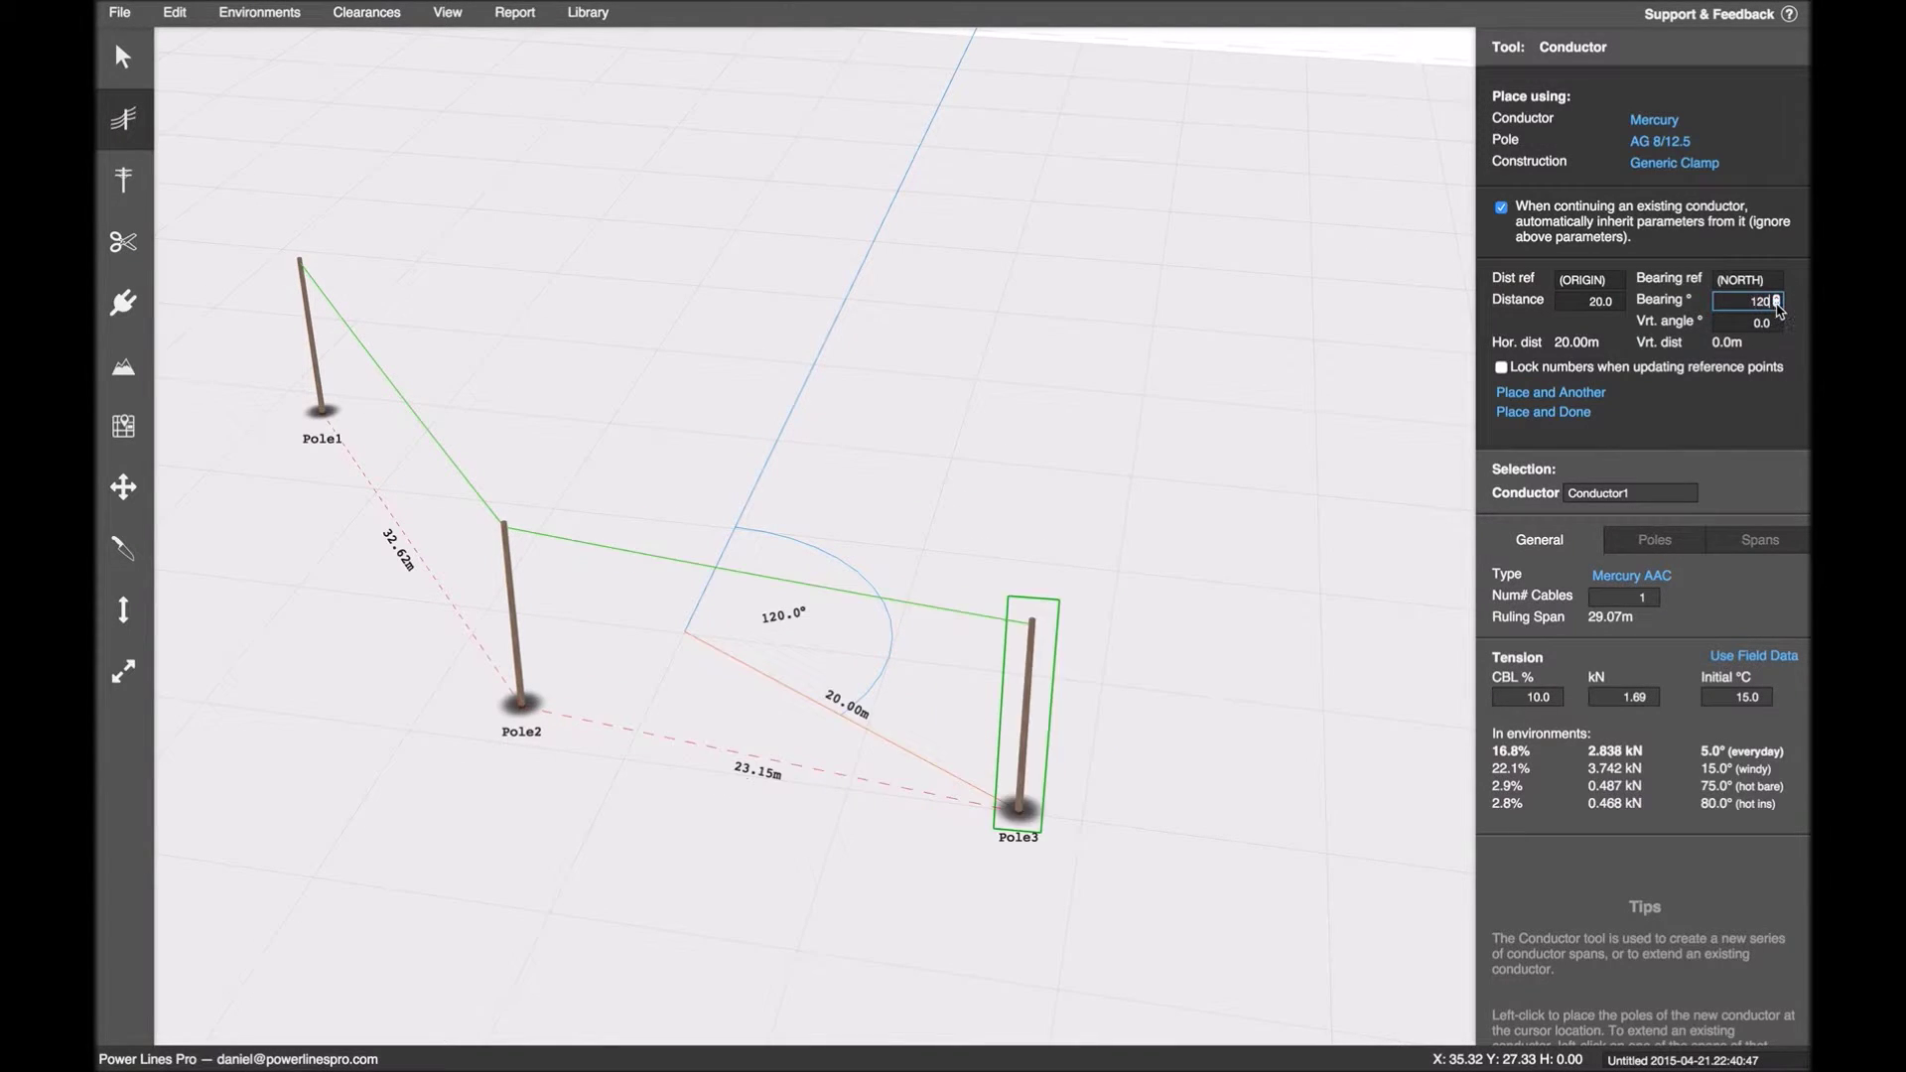
left_click(1777, 305)
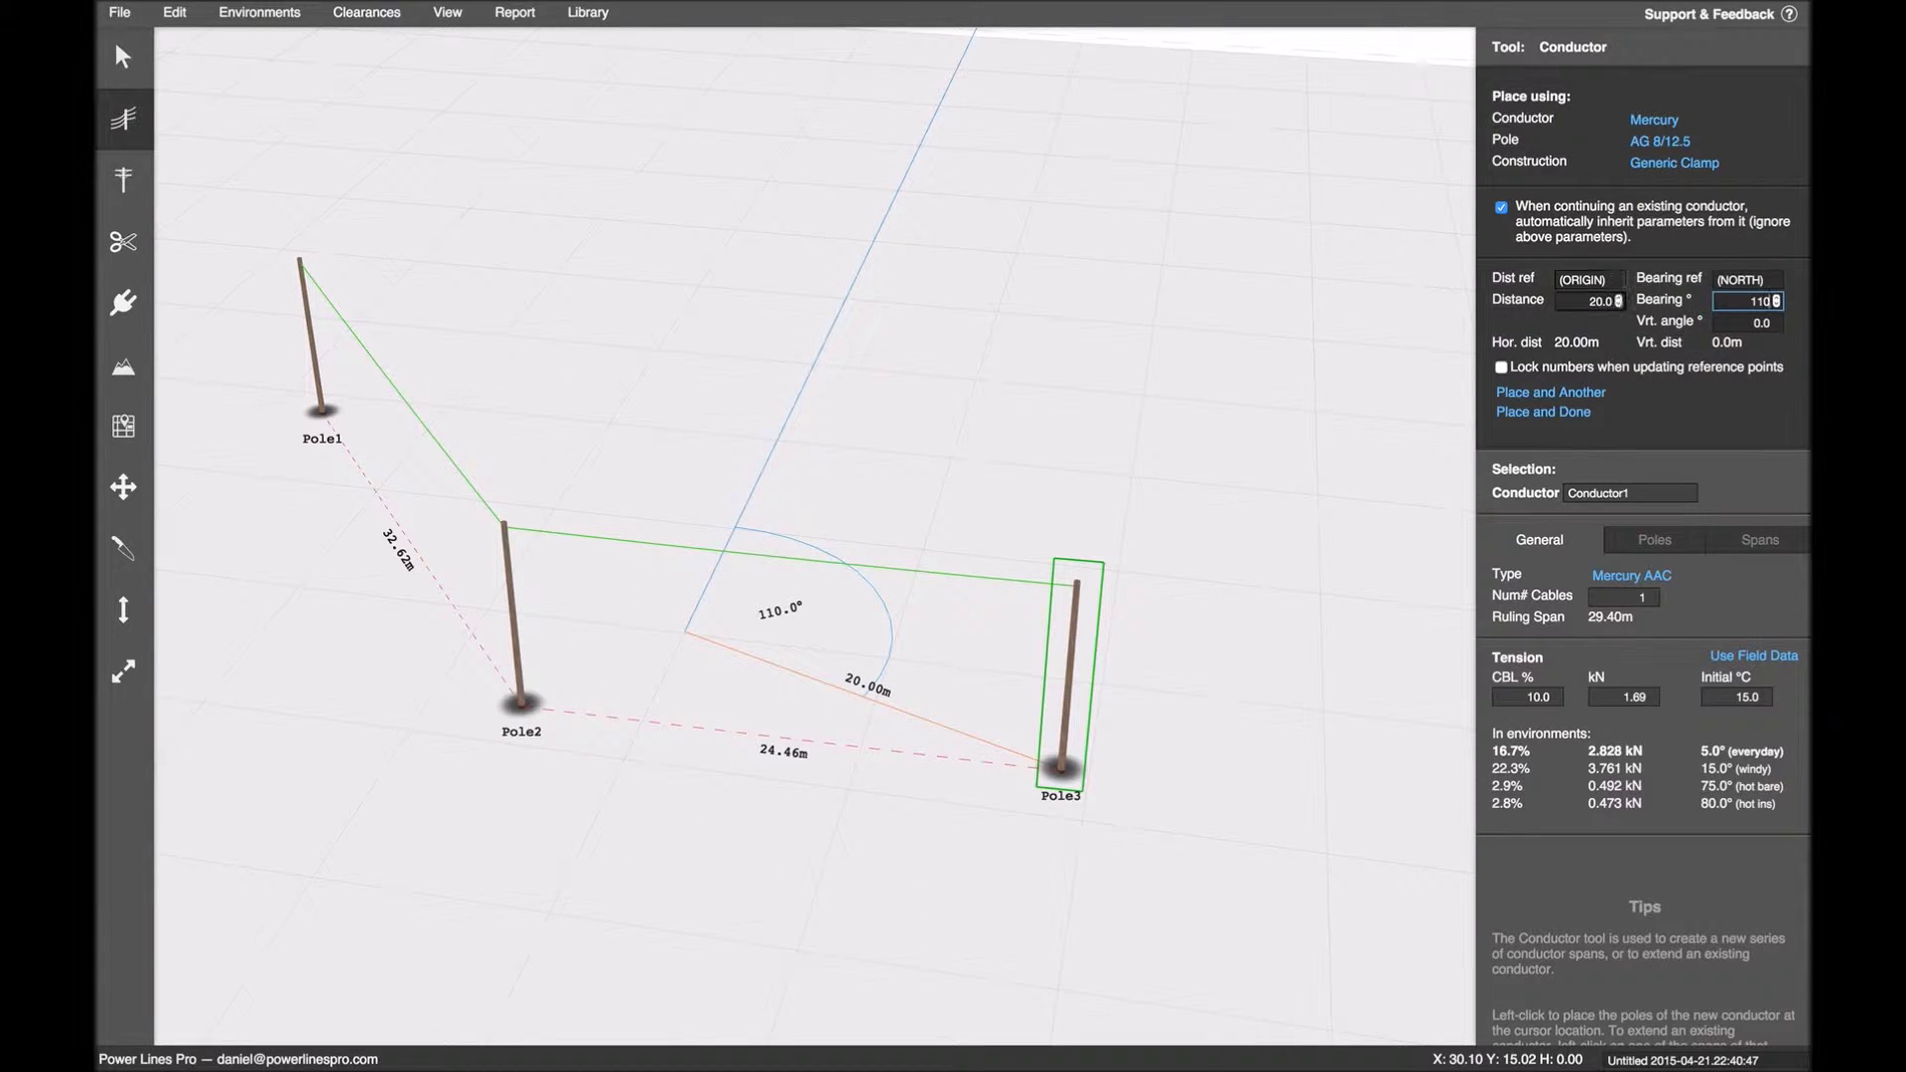
- Use Pole2 as the distance reference for the new pole and set the distance to 30 m
left_click(1610, 279)
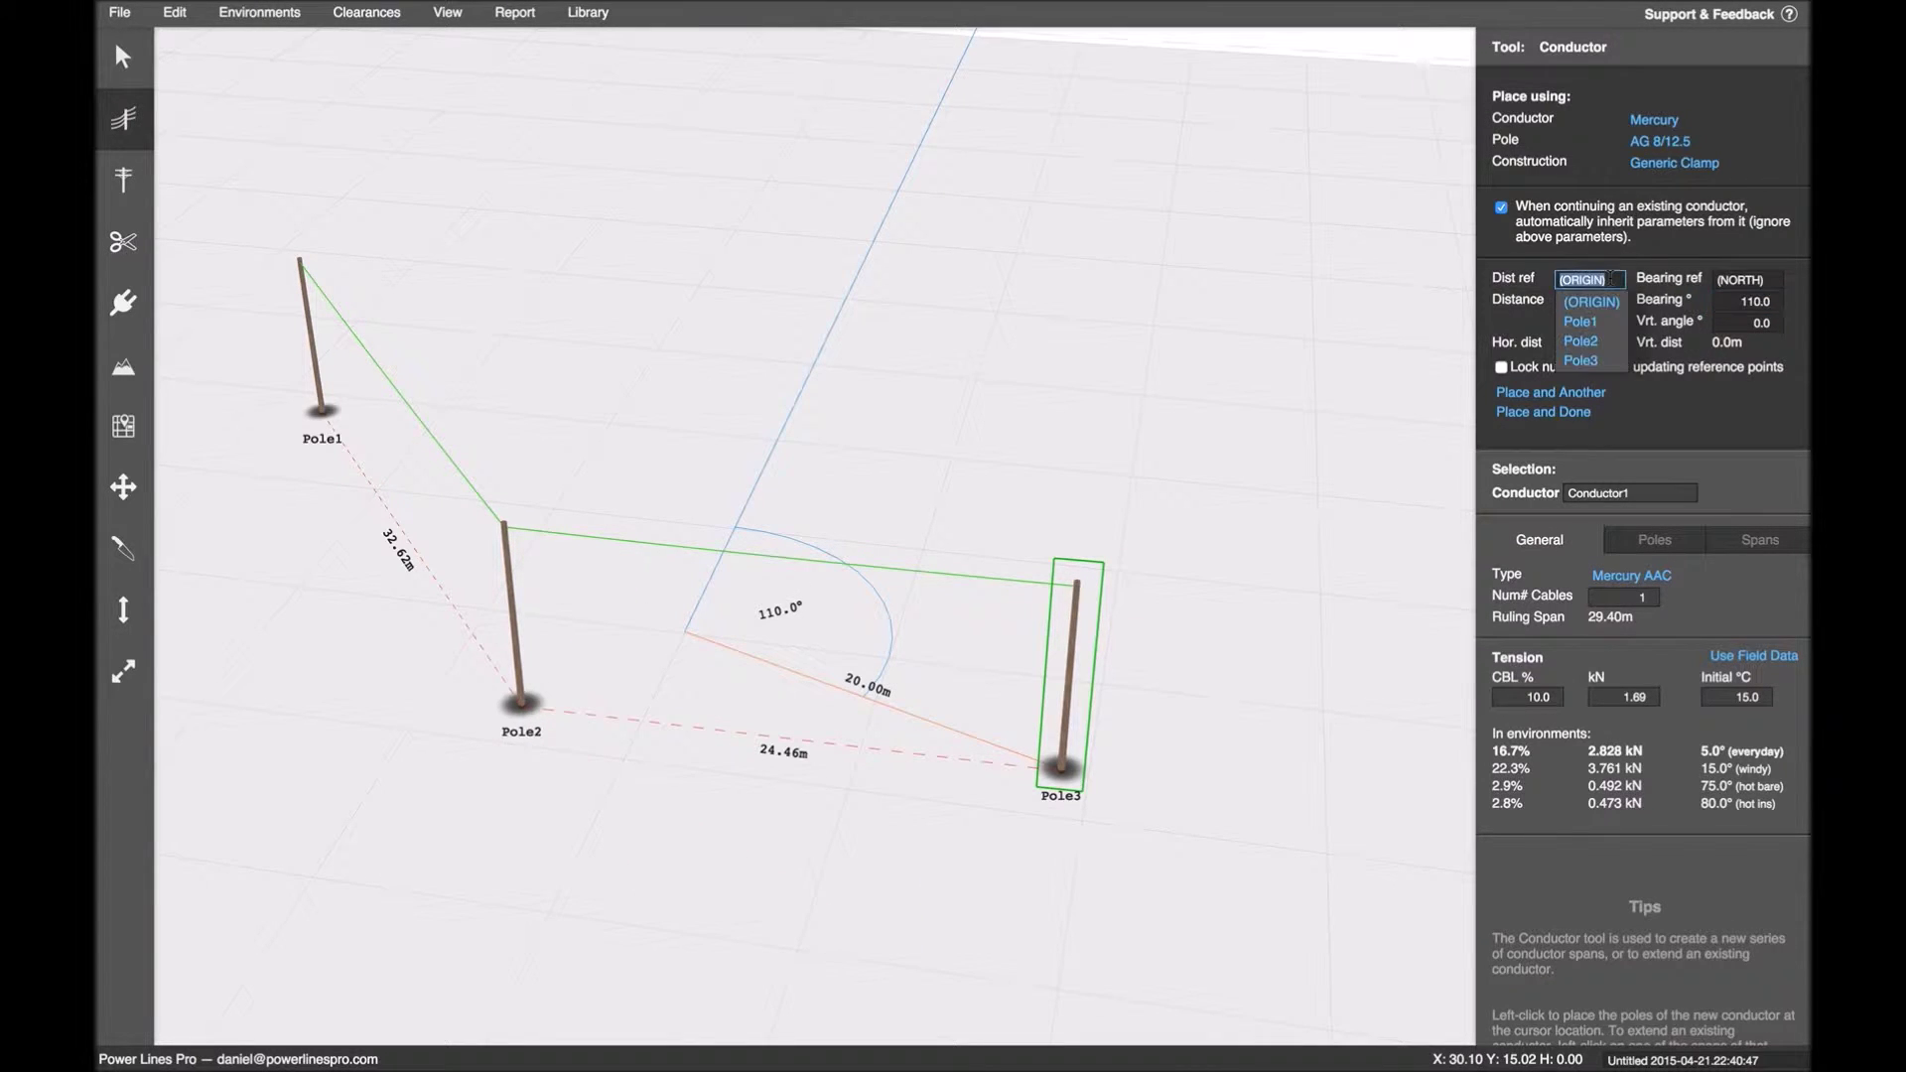
left_click(1582, 340)
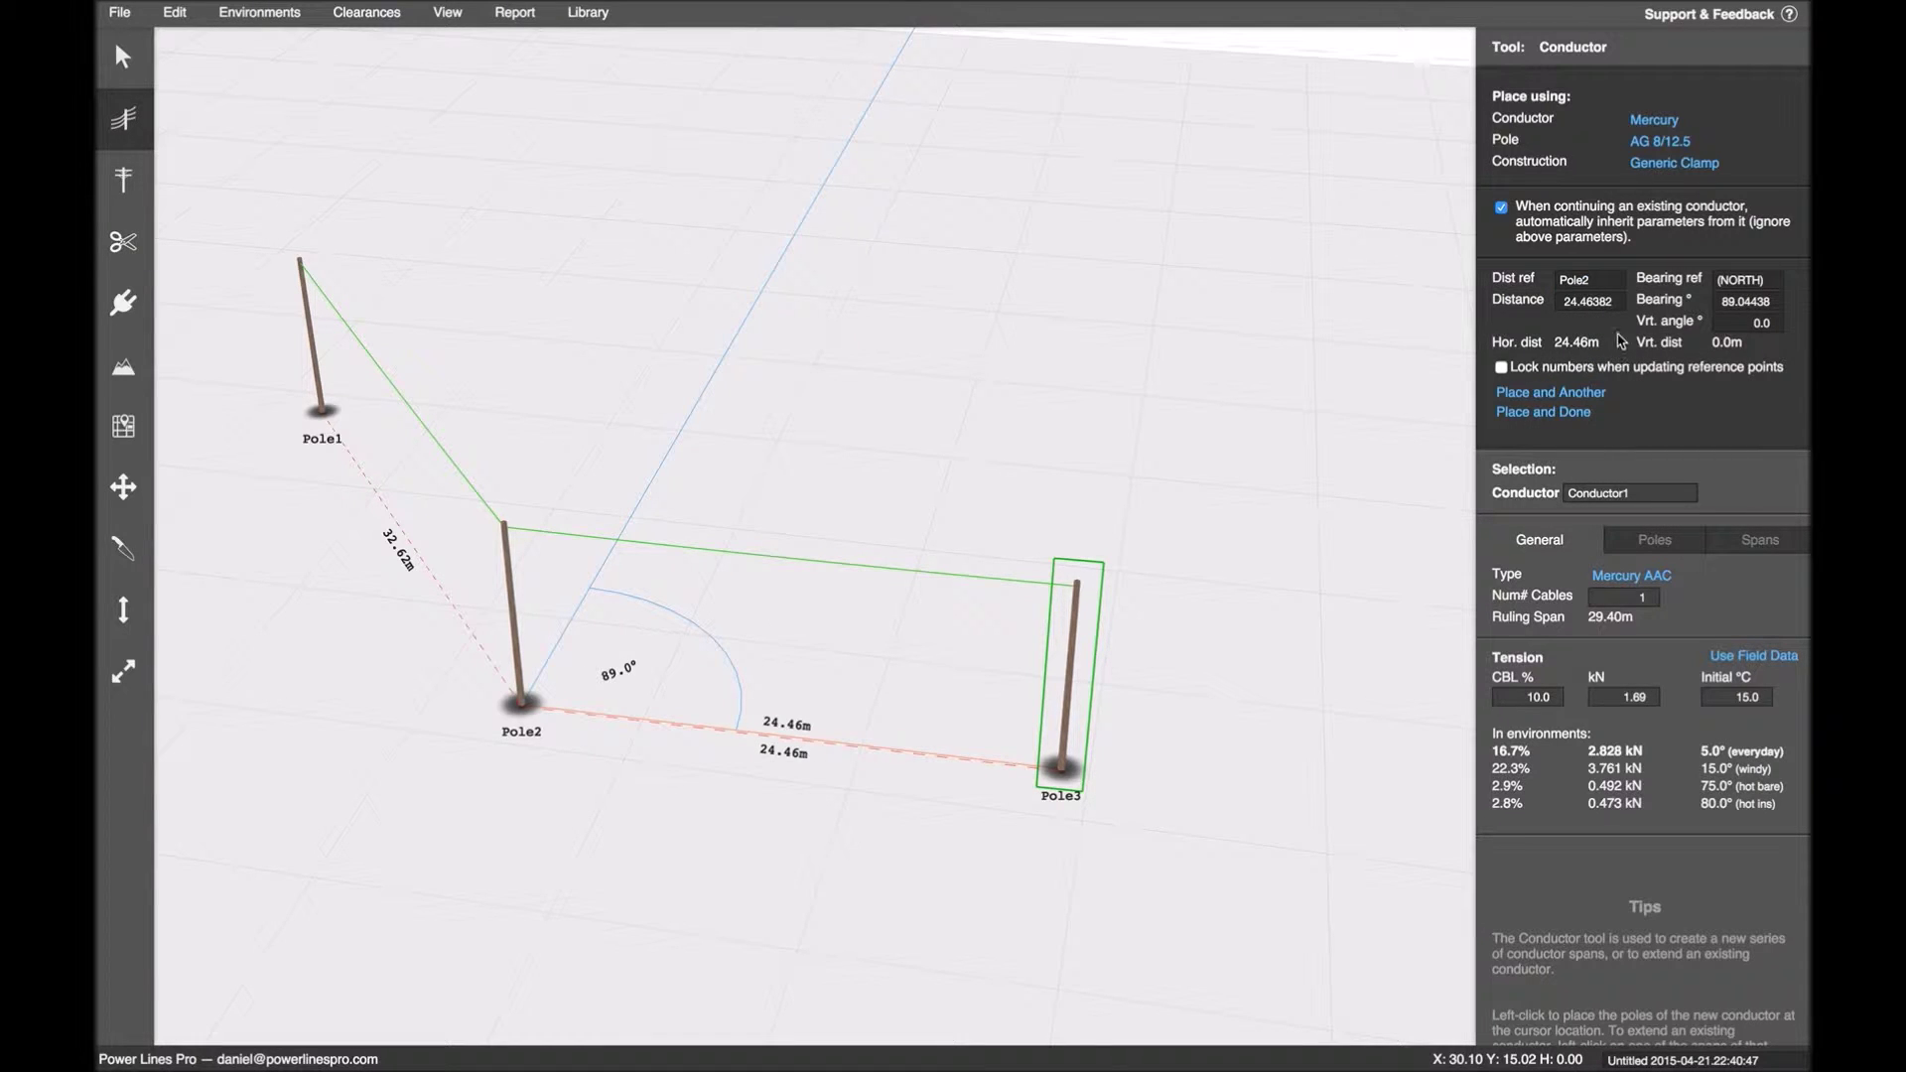
left_click(1606, 301)
type("30")
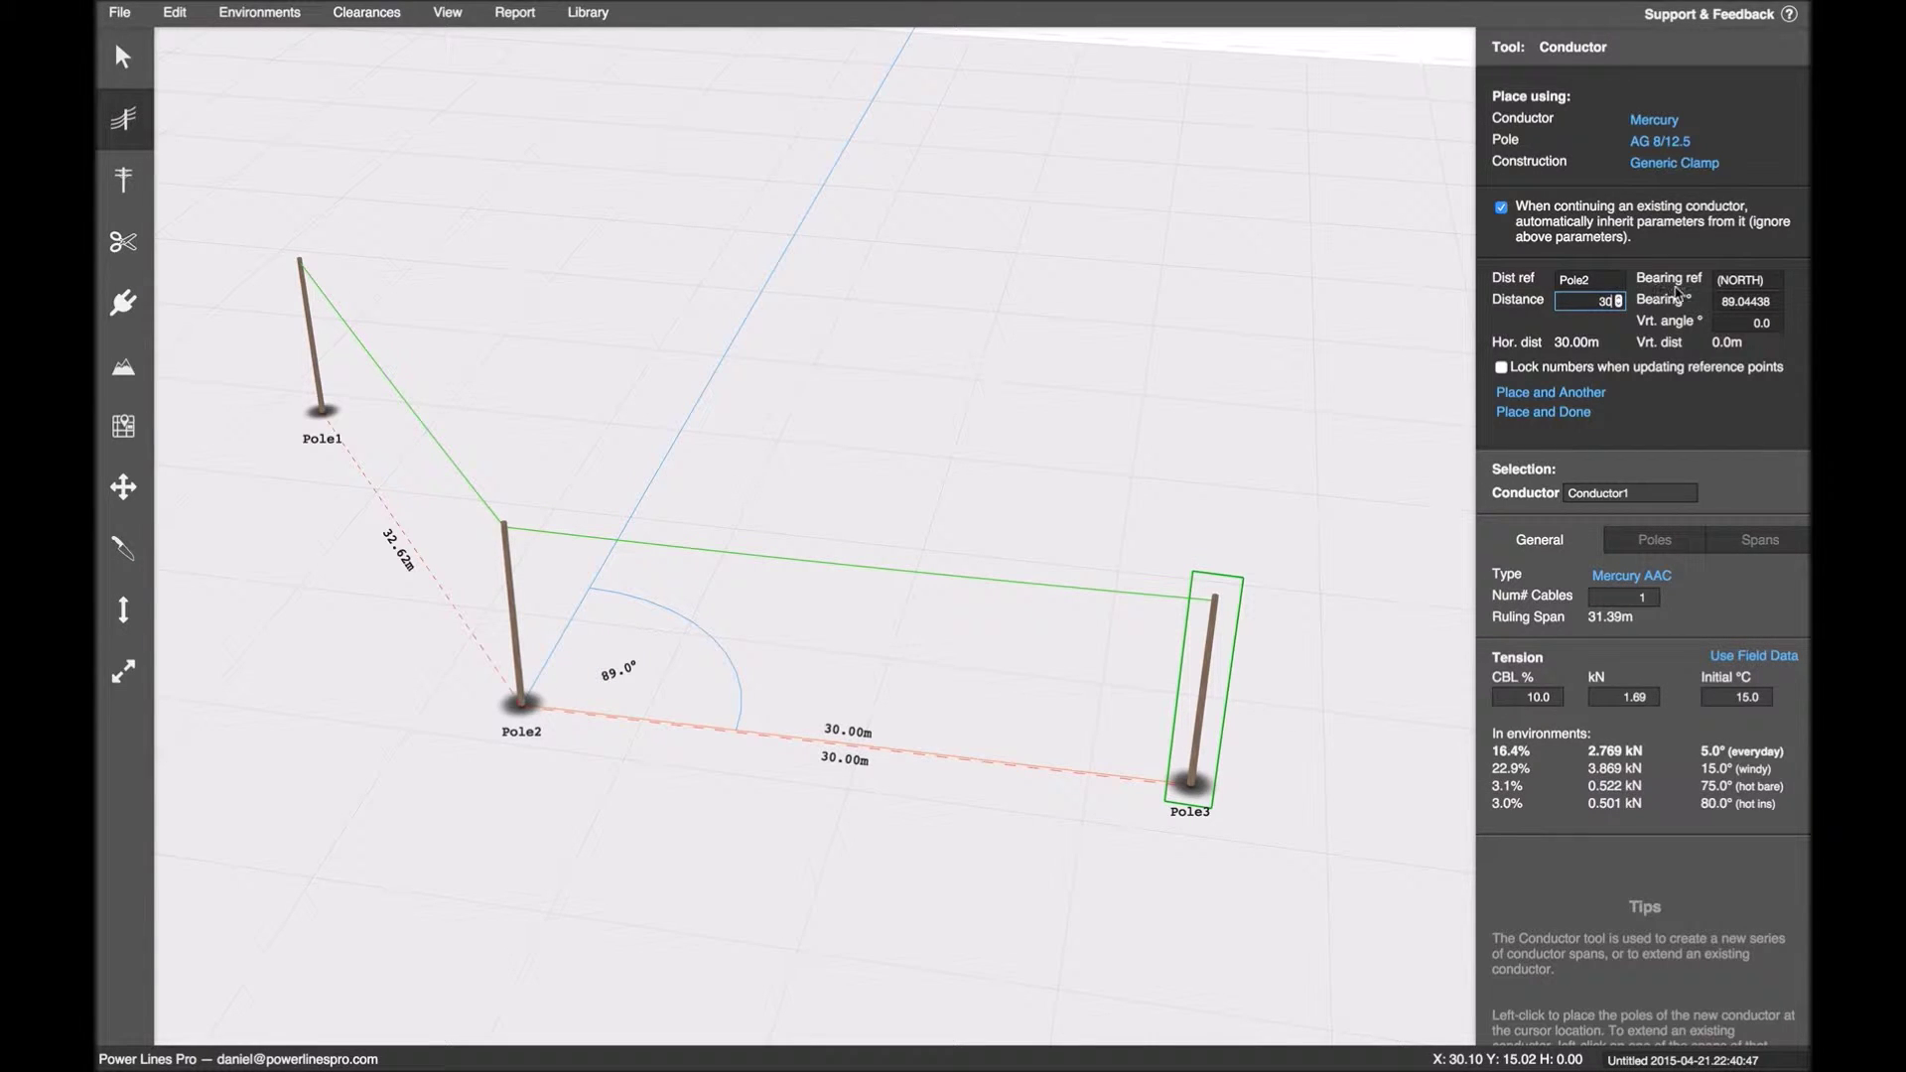
key("Return")
- Use Pole1 as the bearing reference for the new pole and set the bearing to 180°
left_click(1763, 280)
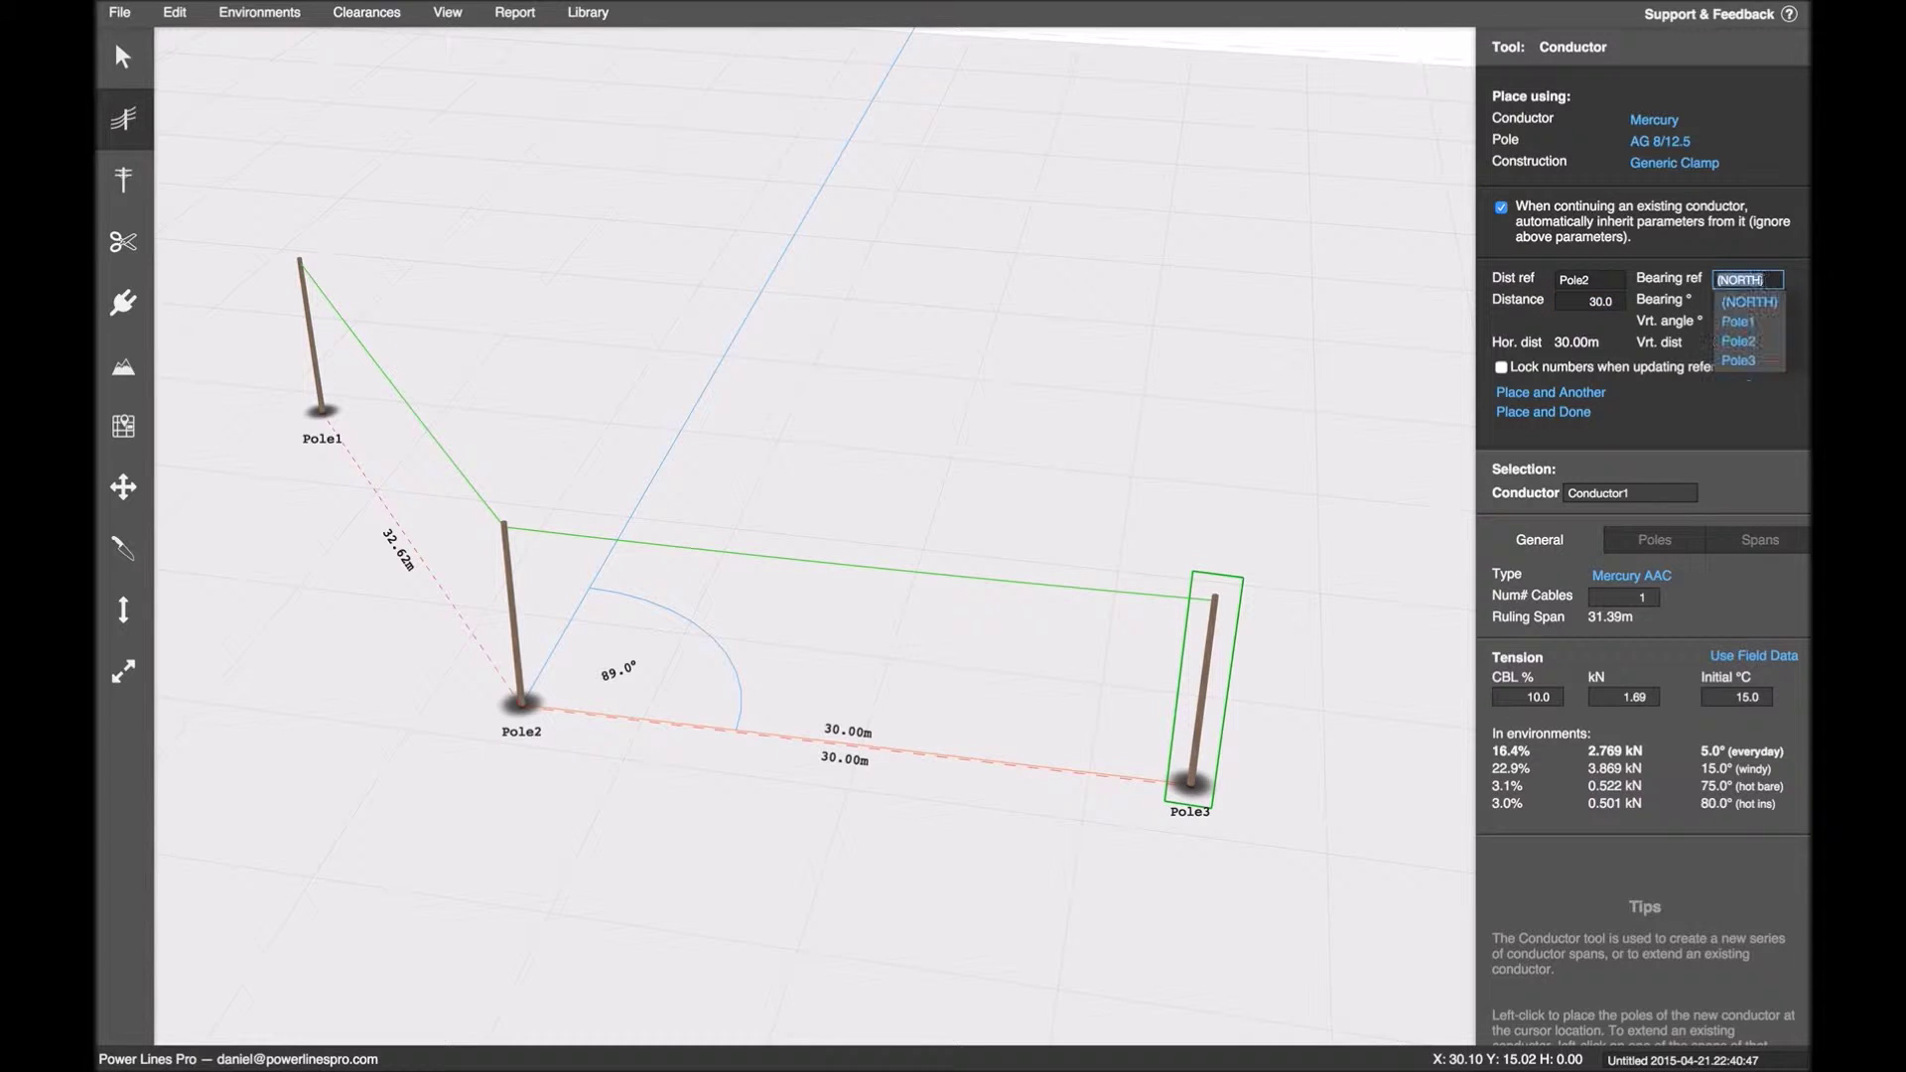
left_click(1751, 322)
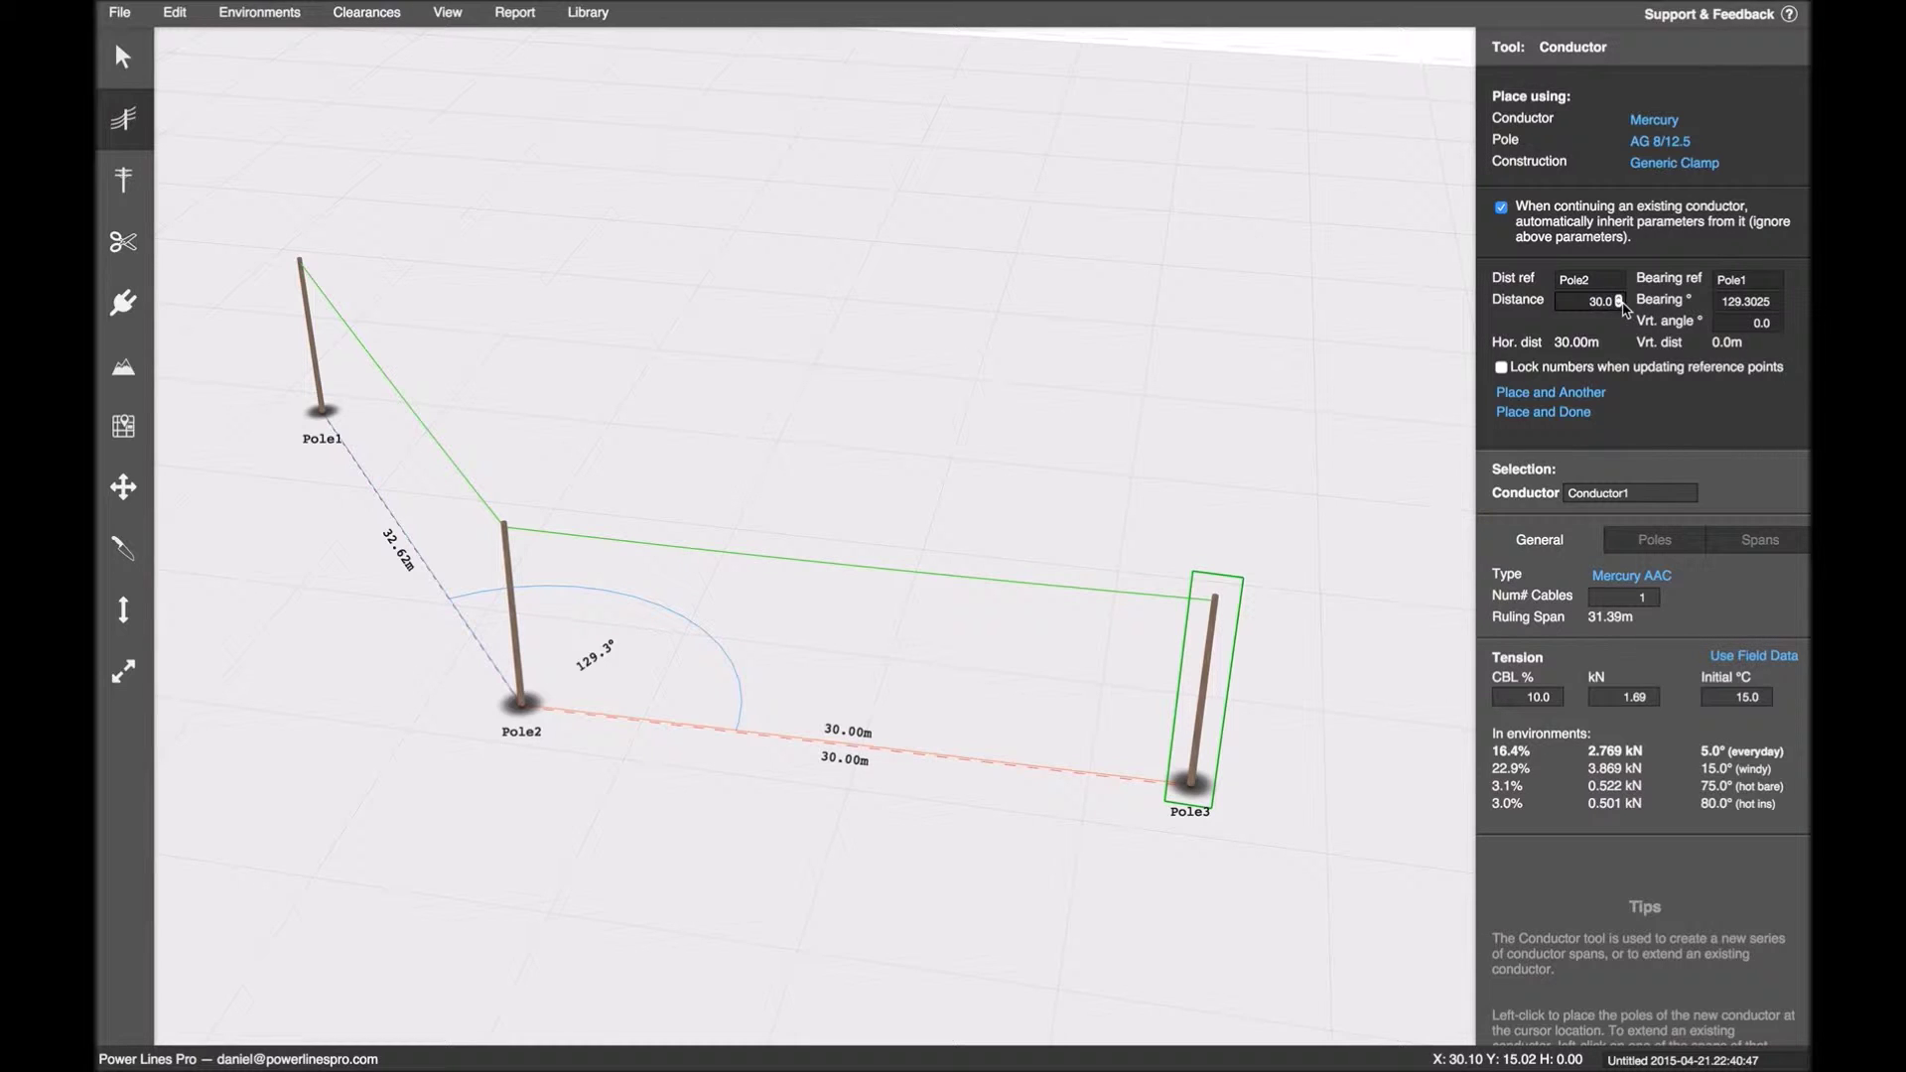
double_click(1738, 302)
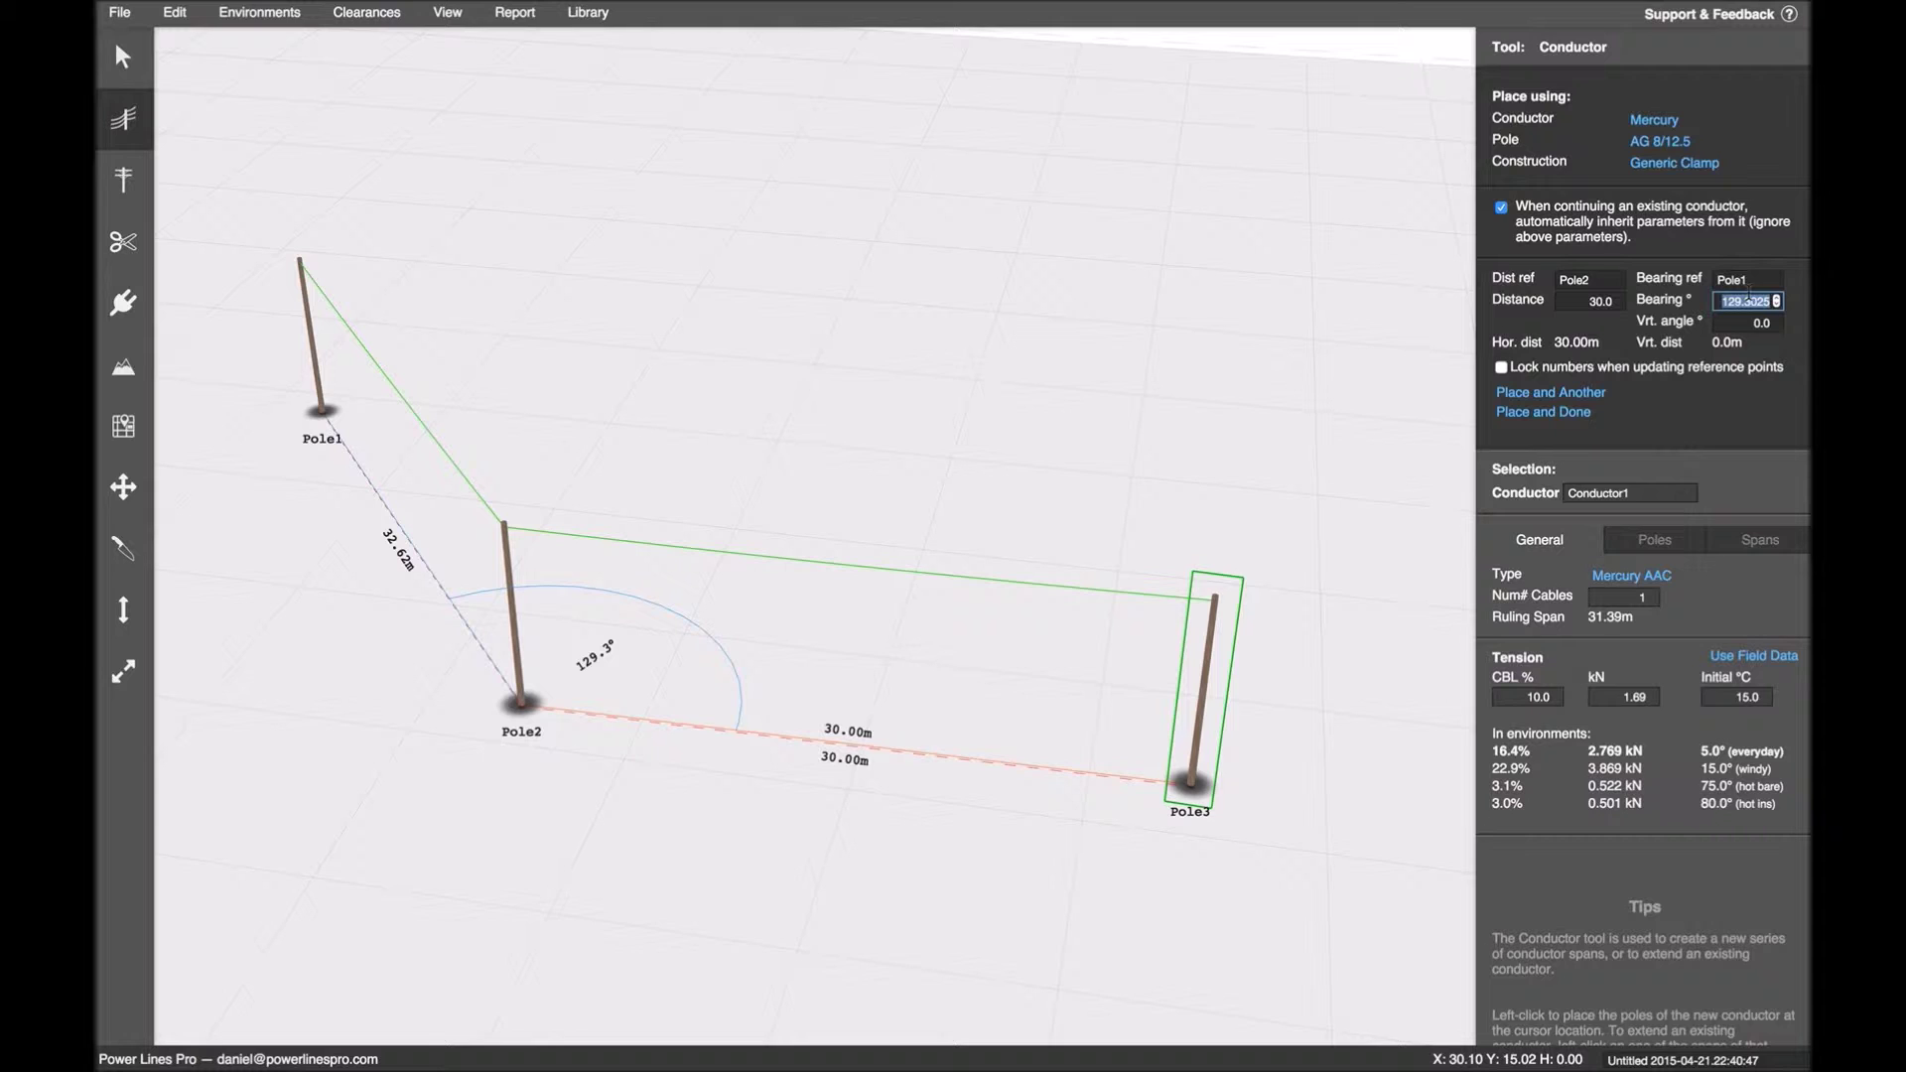
type("180")
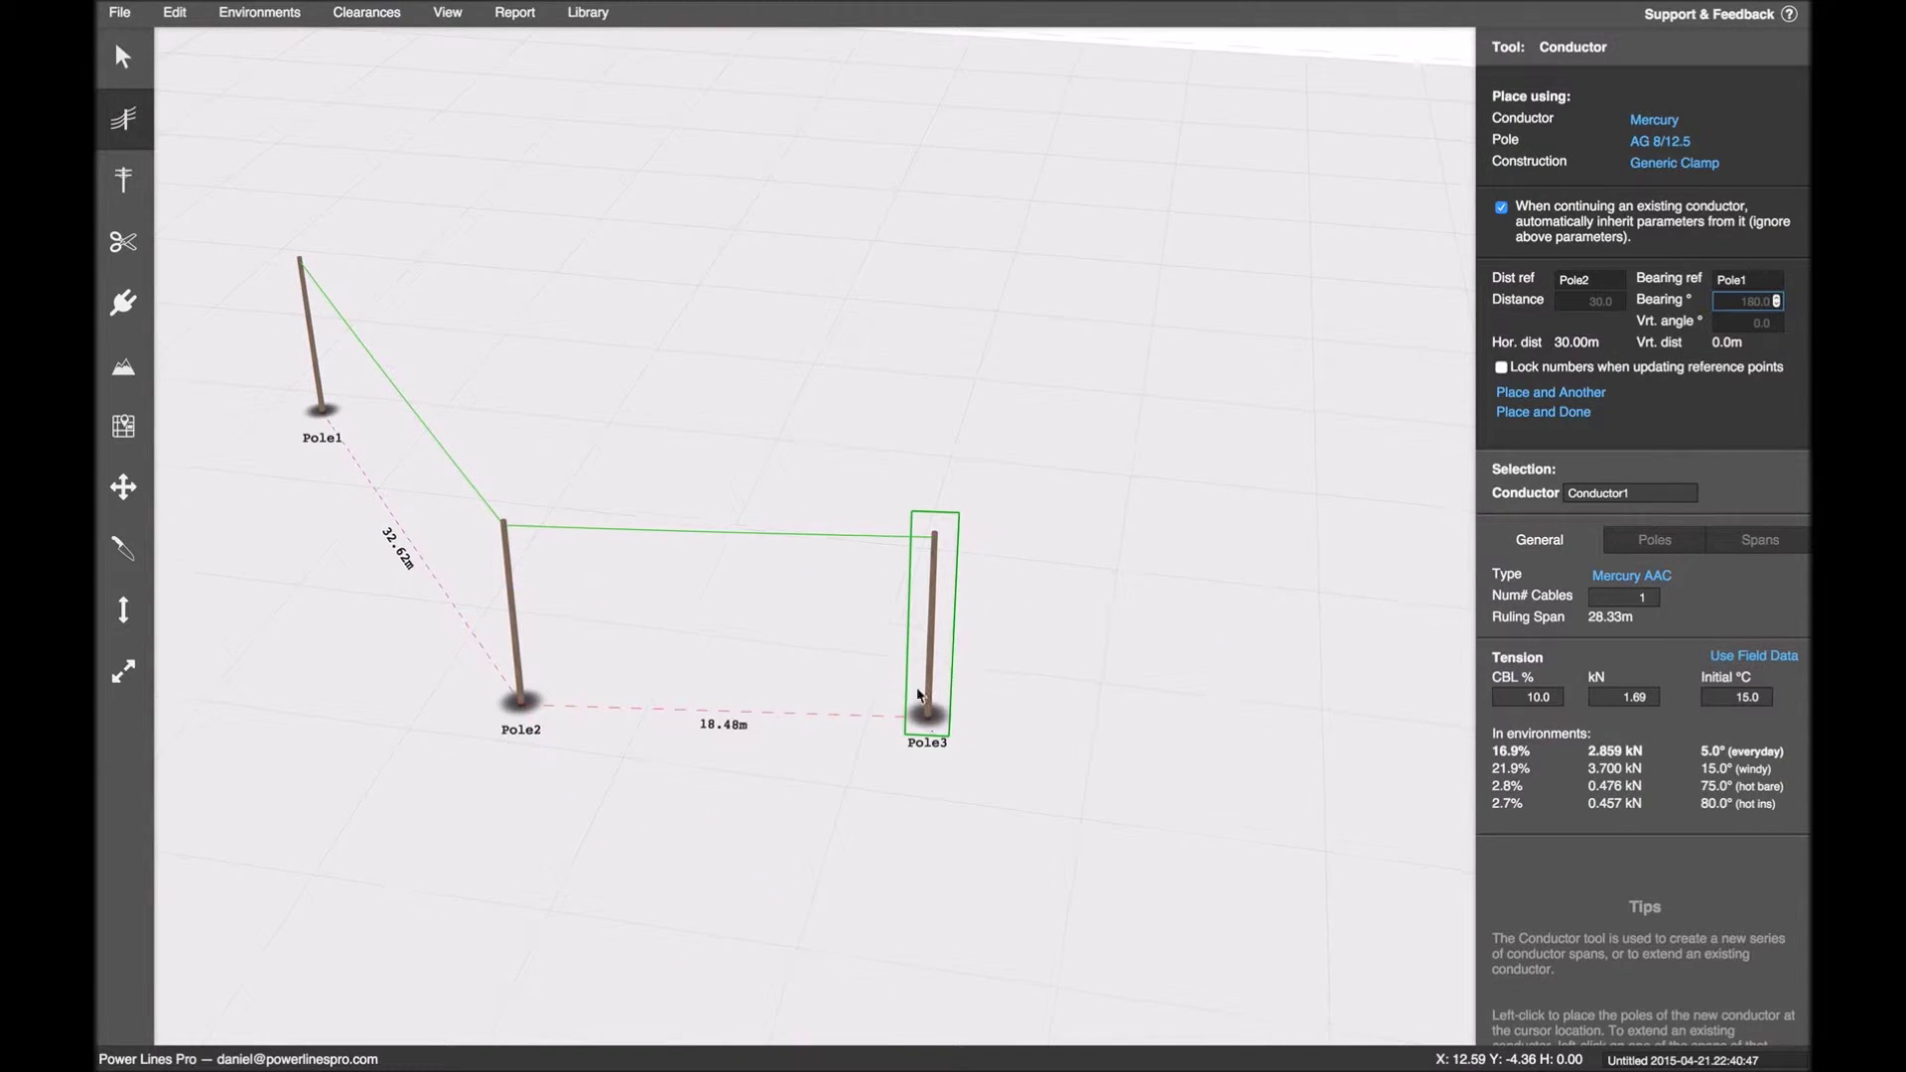
- Place the third pole, continue with another, and set the fourth pole's bearing to 160° relative to Pole2
left_click_drag(927, 714, 888, 439)
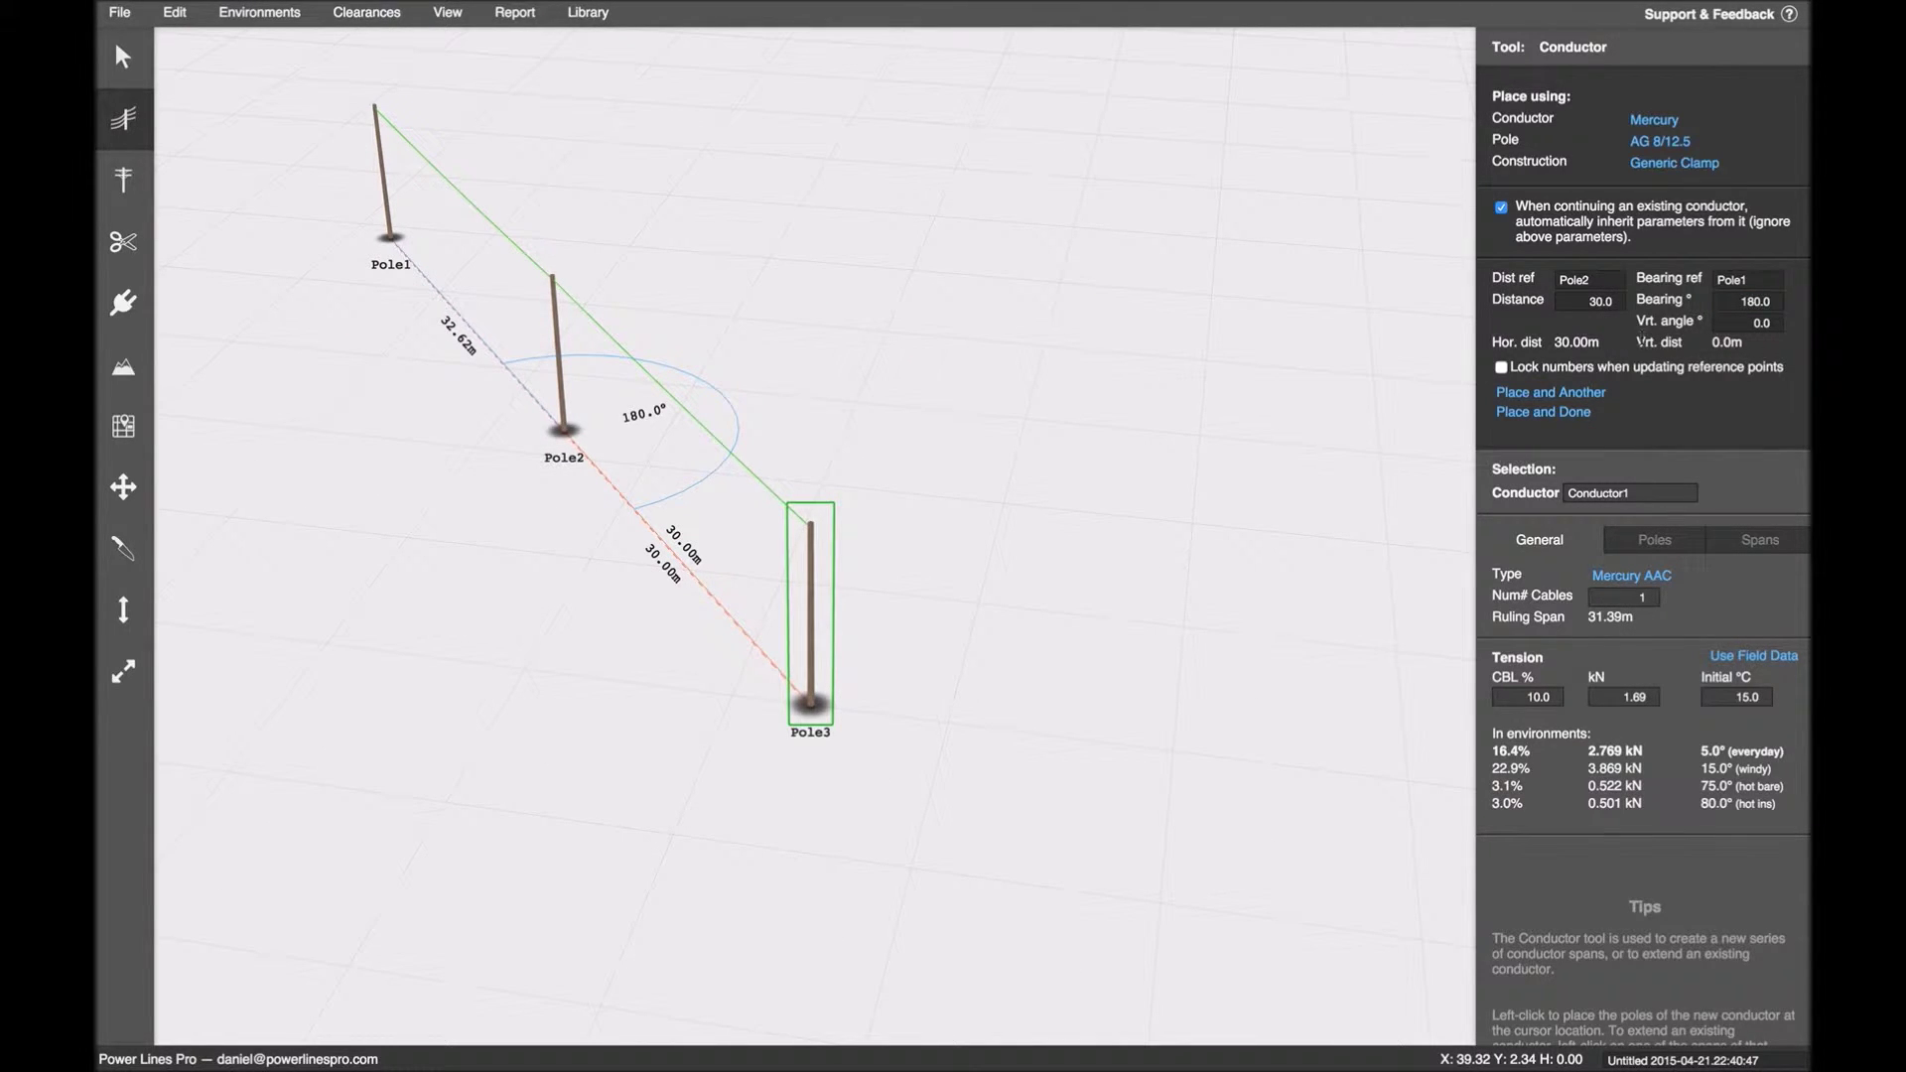
left_click(1560, 402)
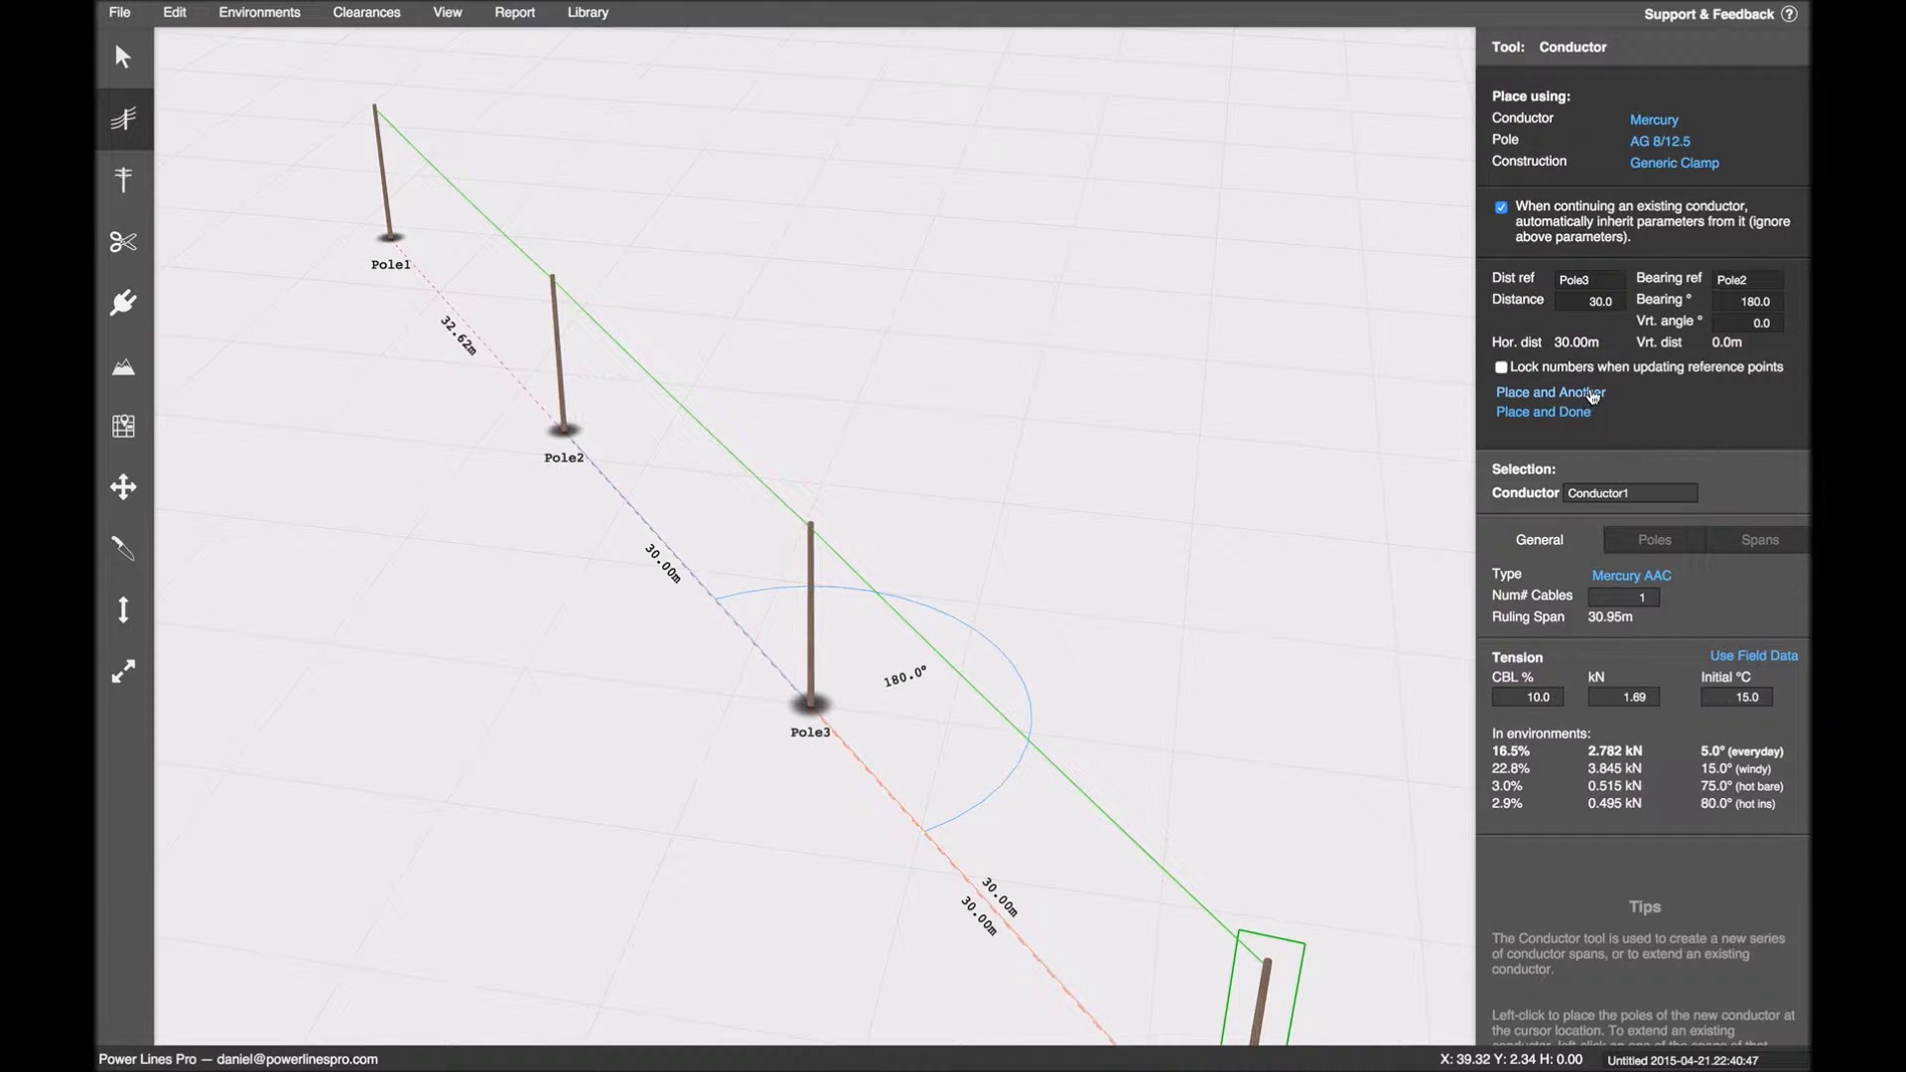
left_click_drag(1388, 656, 1075, 442)
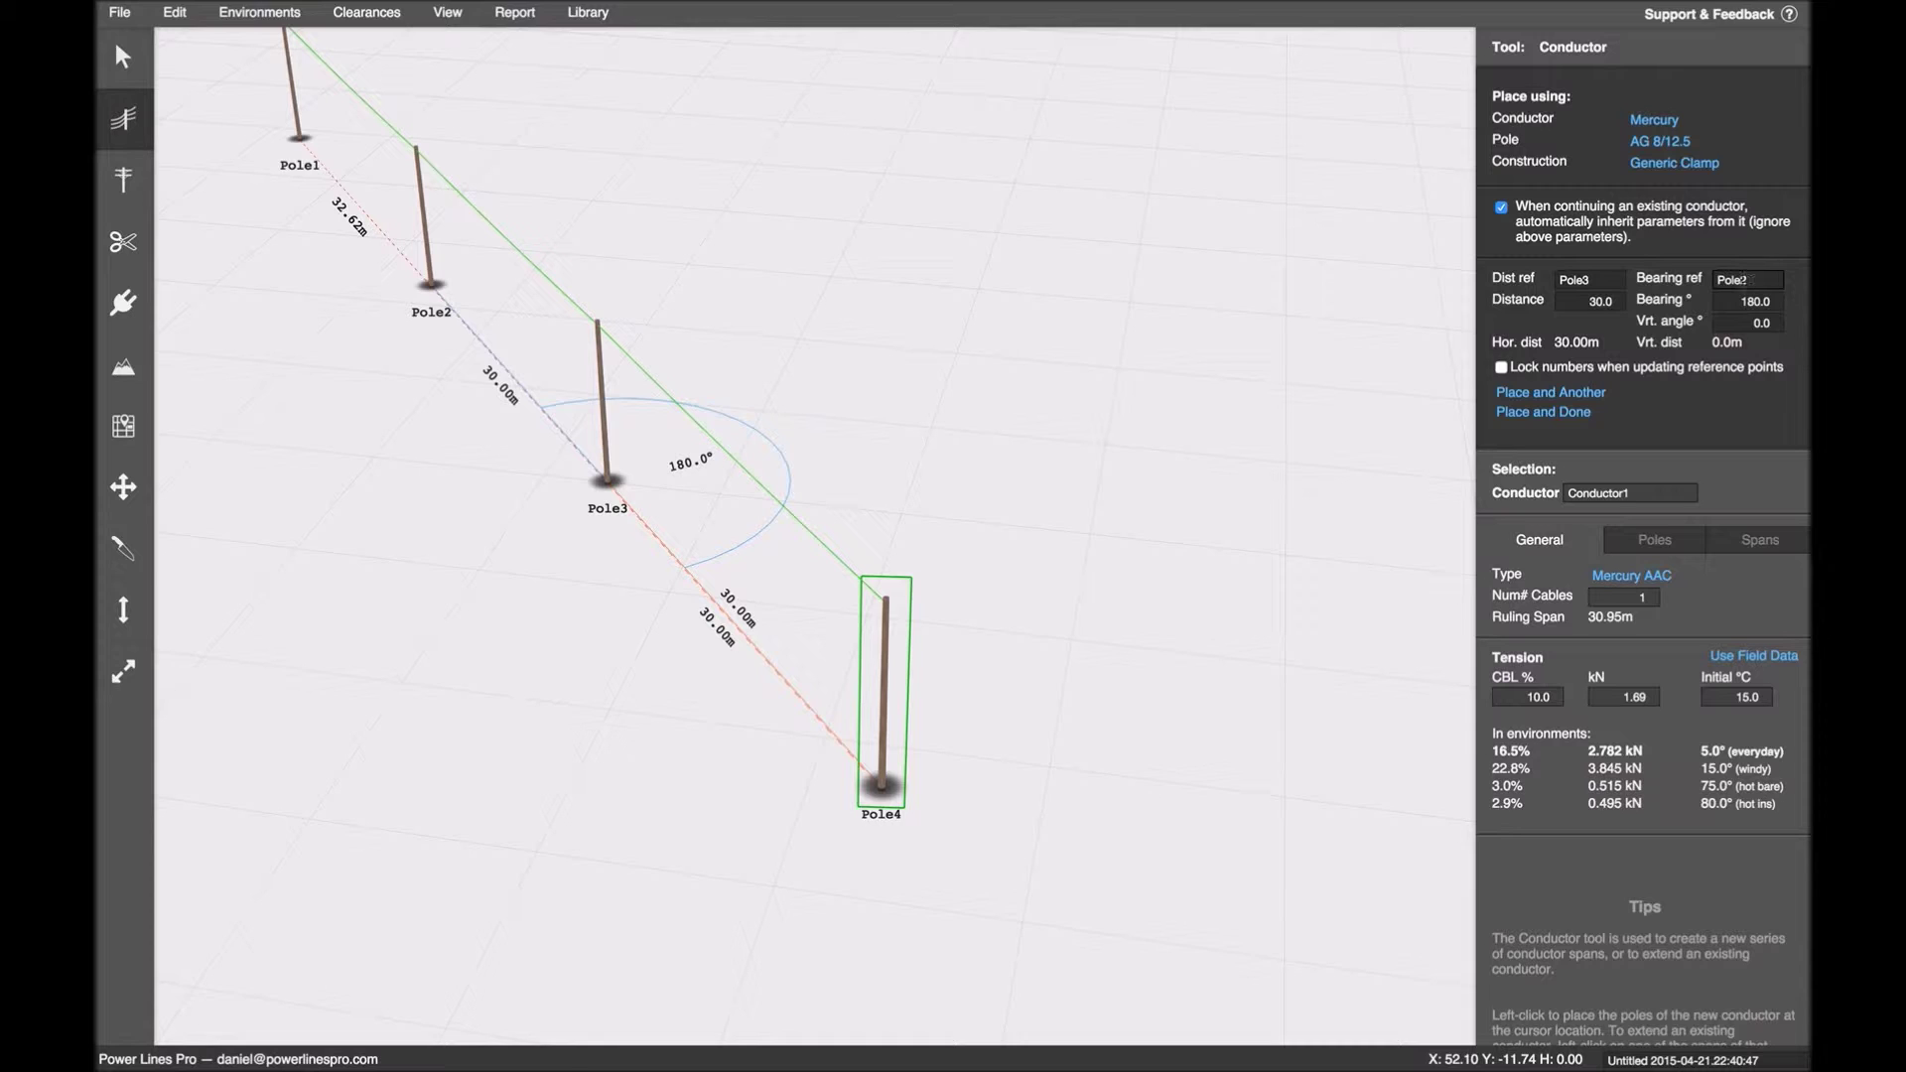
left_click(1775, 305)
left_click(1776, 306)
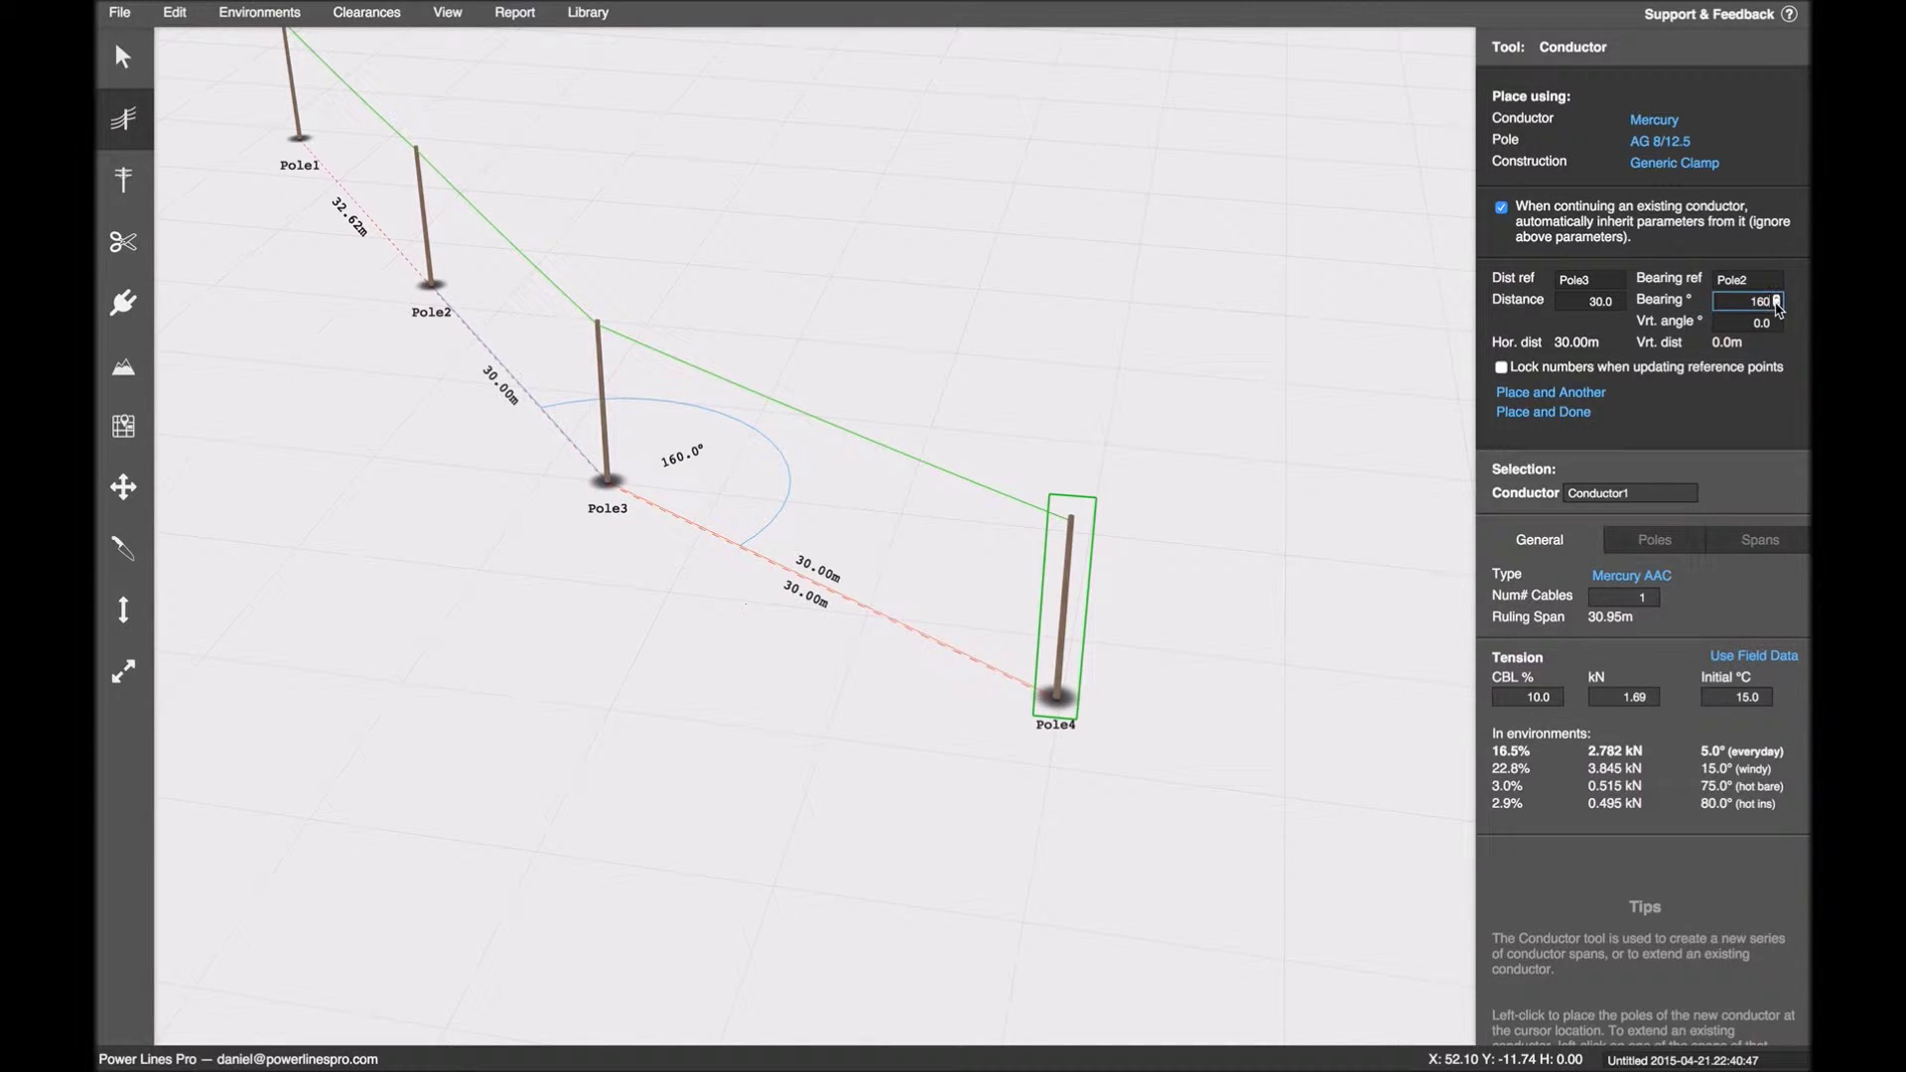
- Set the fourth pole's distance from Pole3 to 25 m and place it, continuing with another pole
left_click(1618, 305)
left_click(1619, 305)
left_click(1620, 304)
left_click(1620, 305)
left_click(1620, 305)
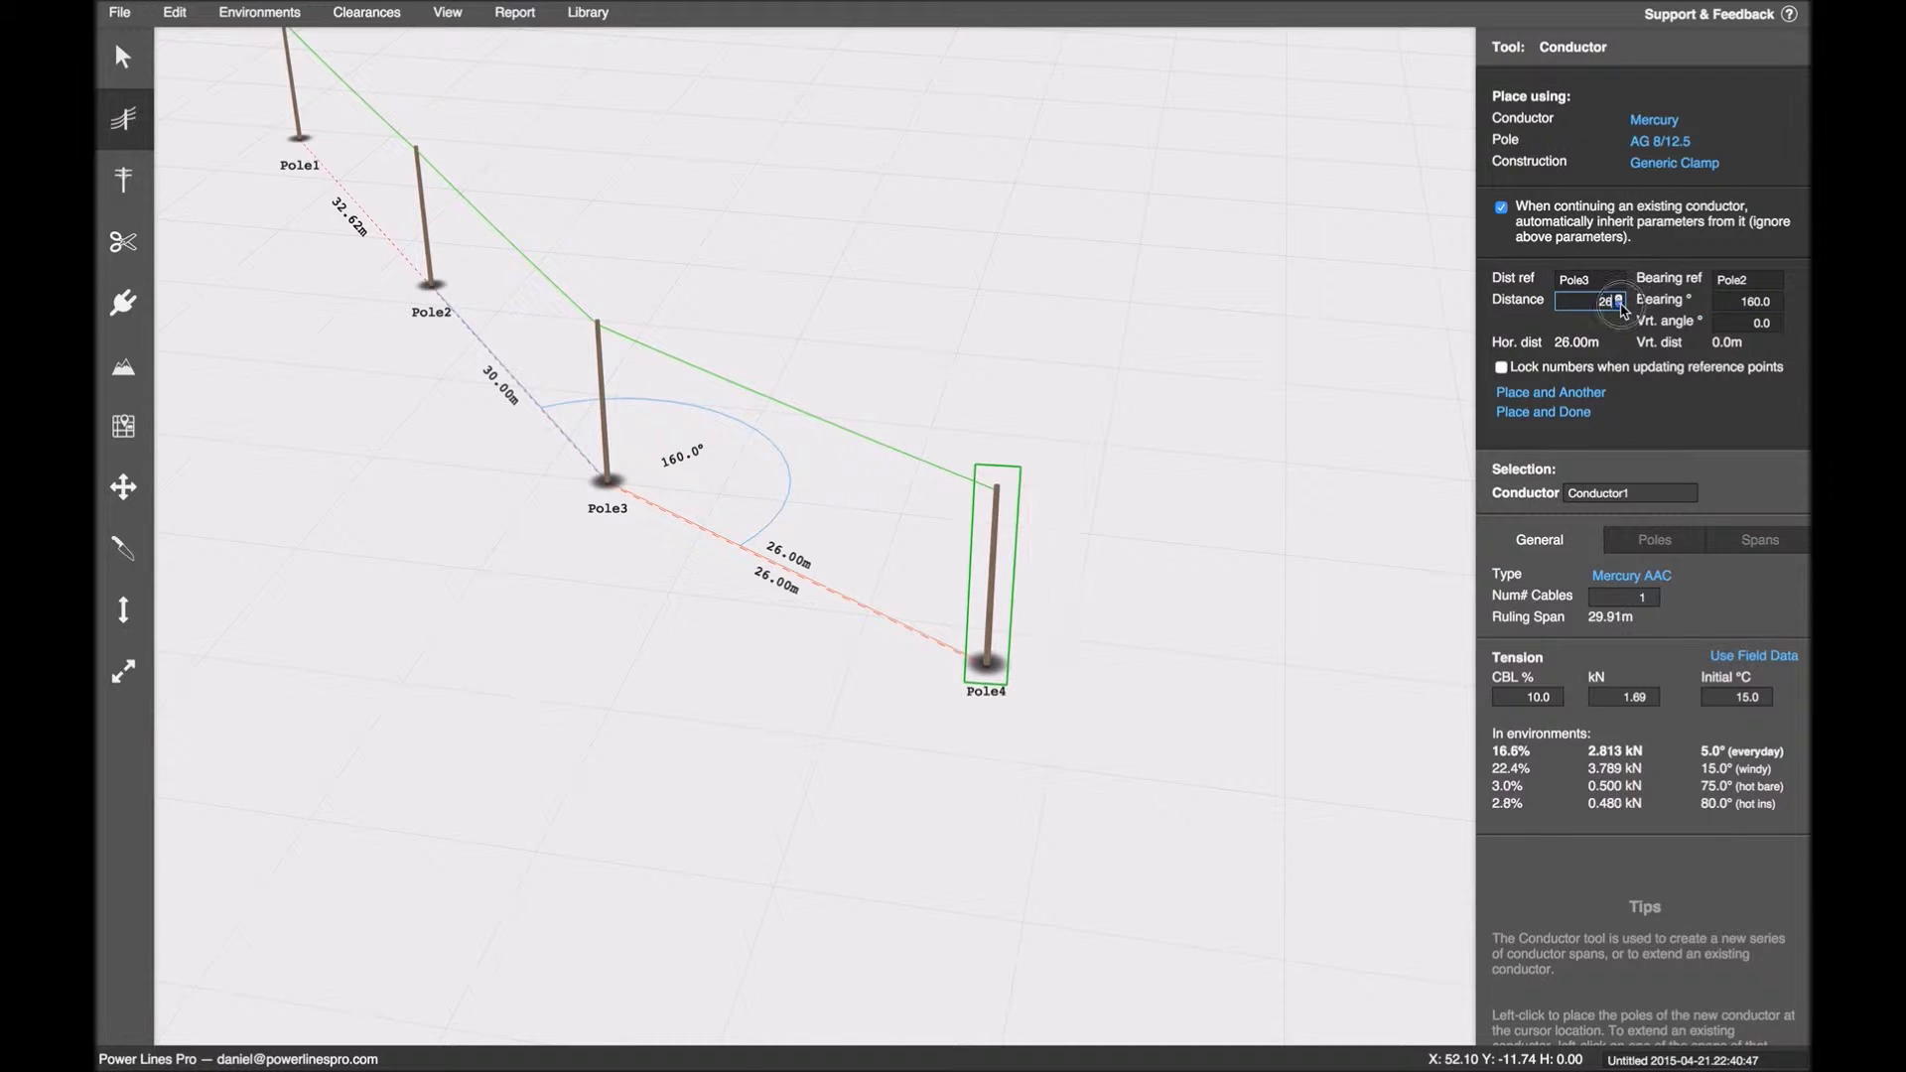
left_click(1578, 395)
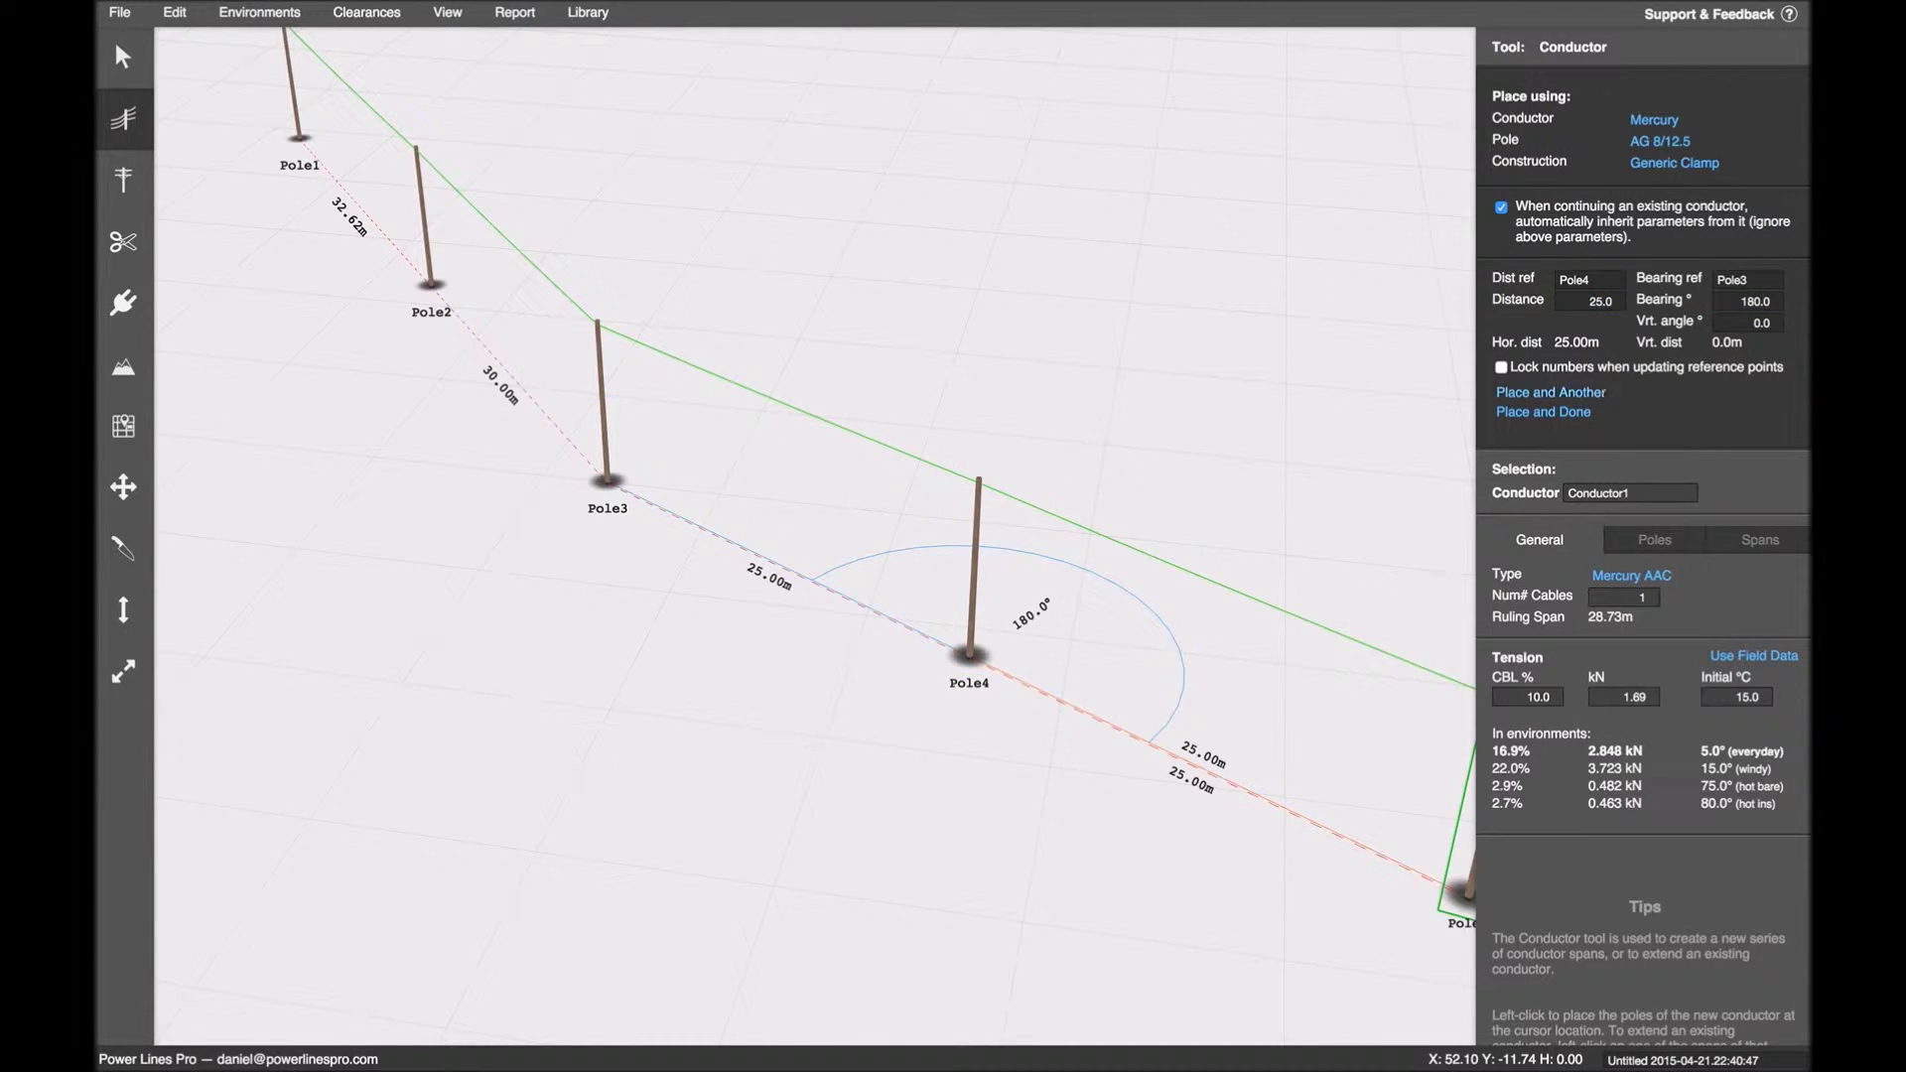
- Set the fifth pole's bearing to 210° relative to Pole3, then place it and finish the conductor
left_click(1775, 297)
left_click(1775, 297)
left_click(1774, 297)
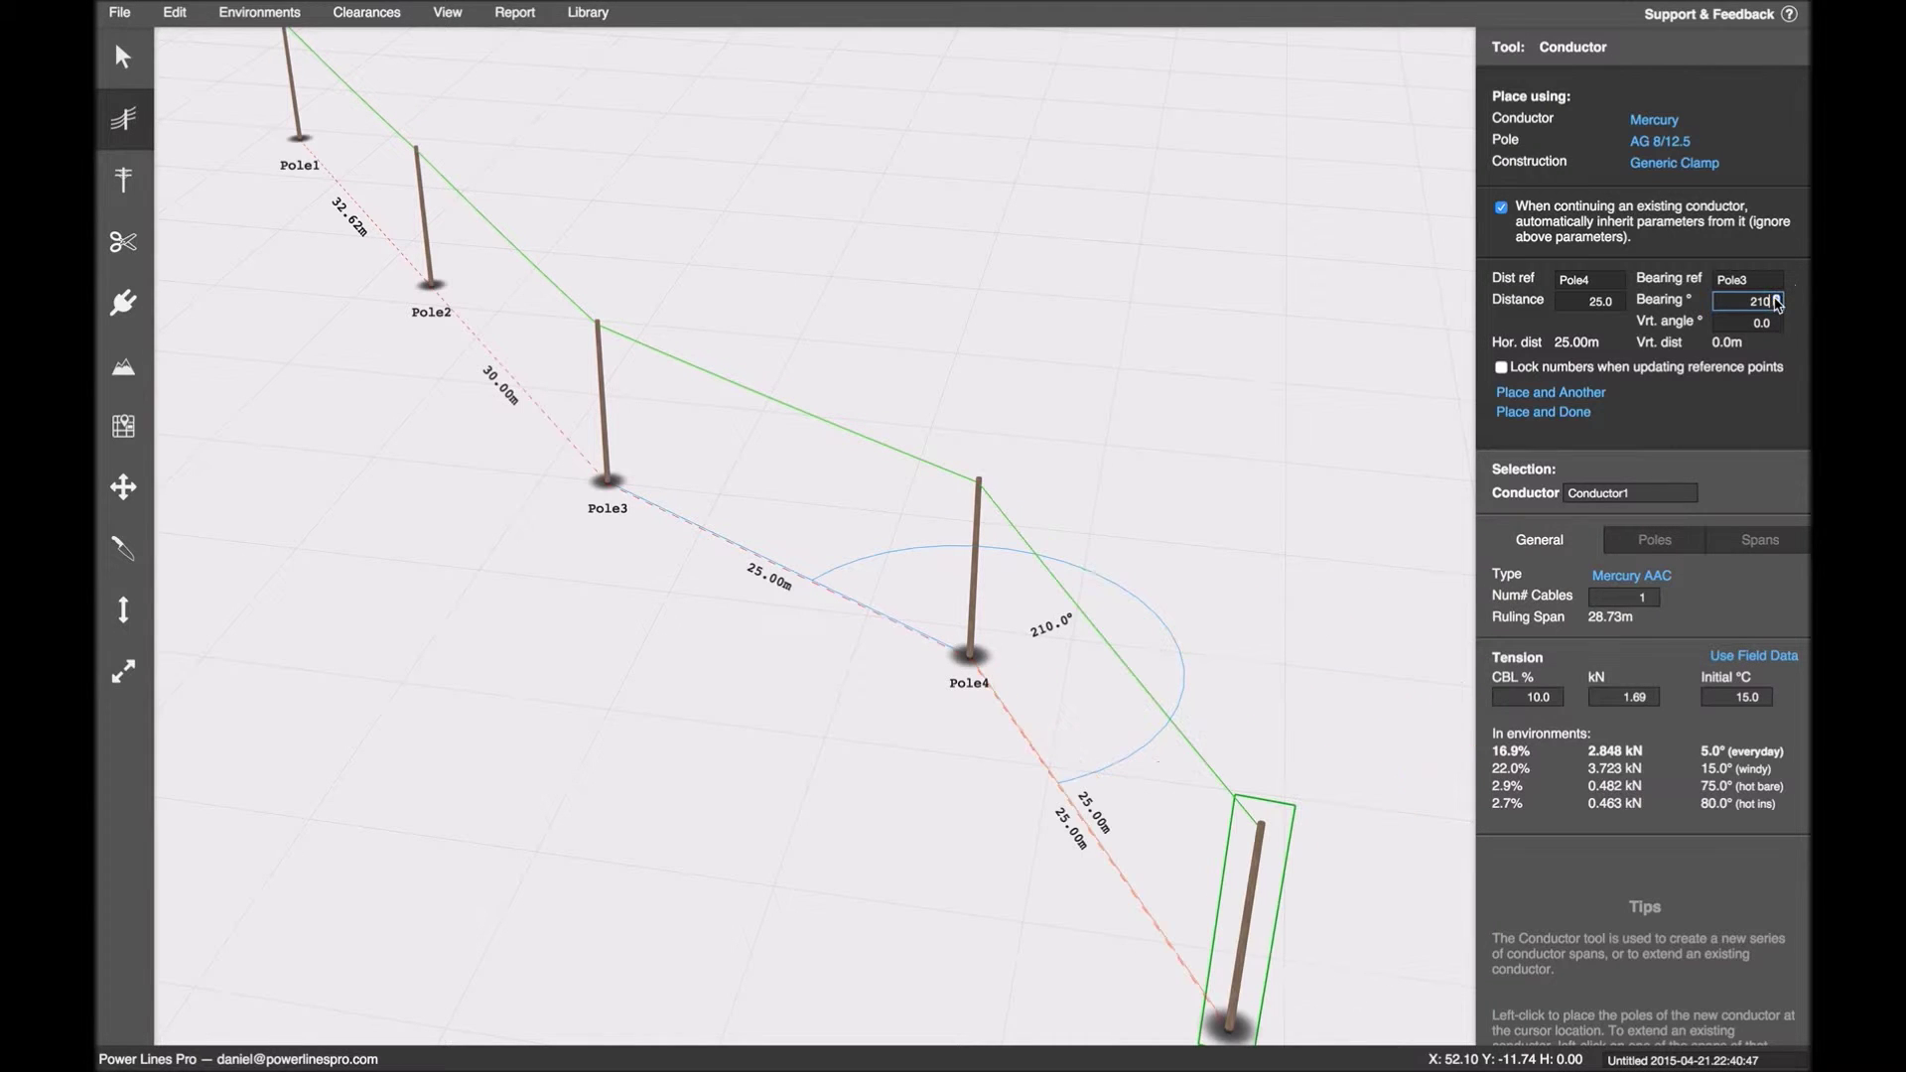
left_click(1544, 412)
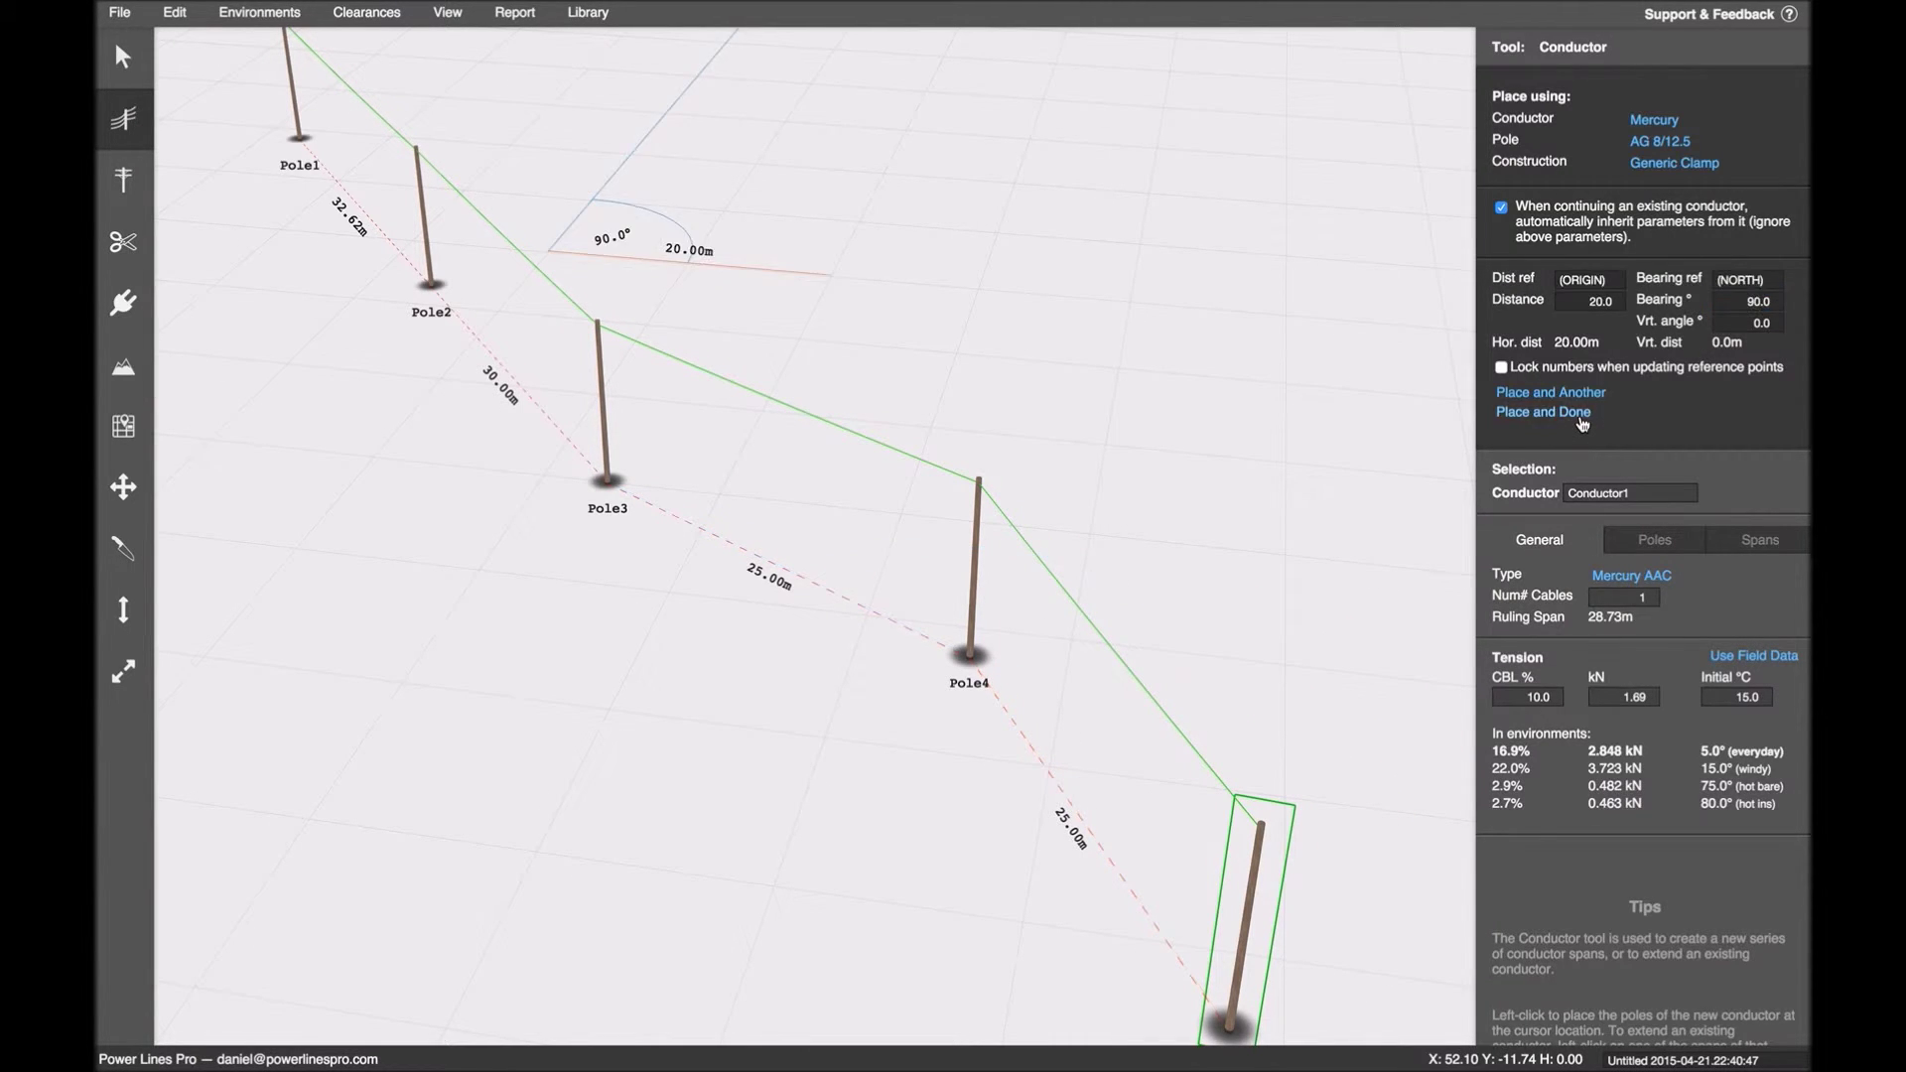
- Select Pole4 and use Pole3 as the distance reference for its precision placement
middle_click_drag(1247, 550, 1200, 449)
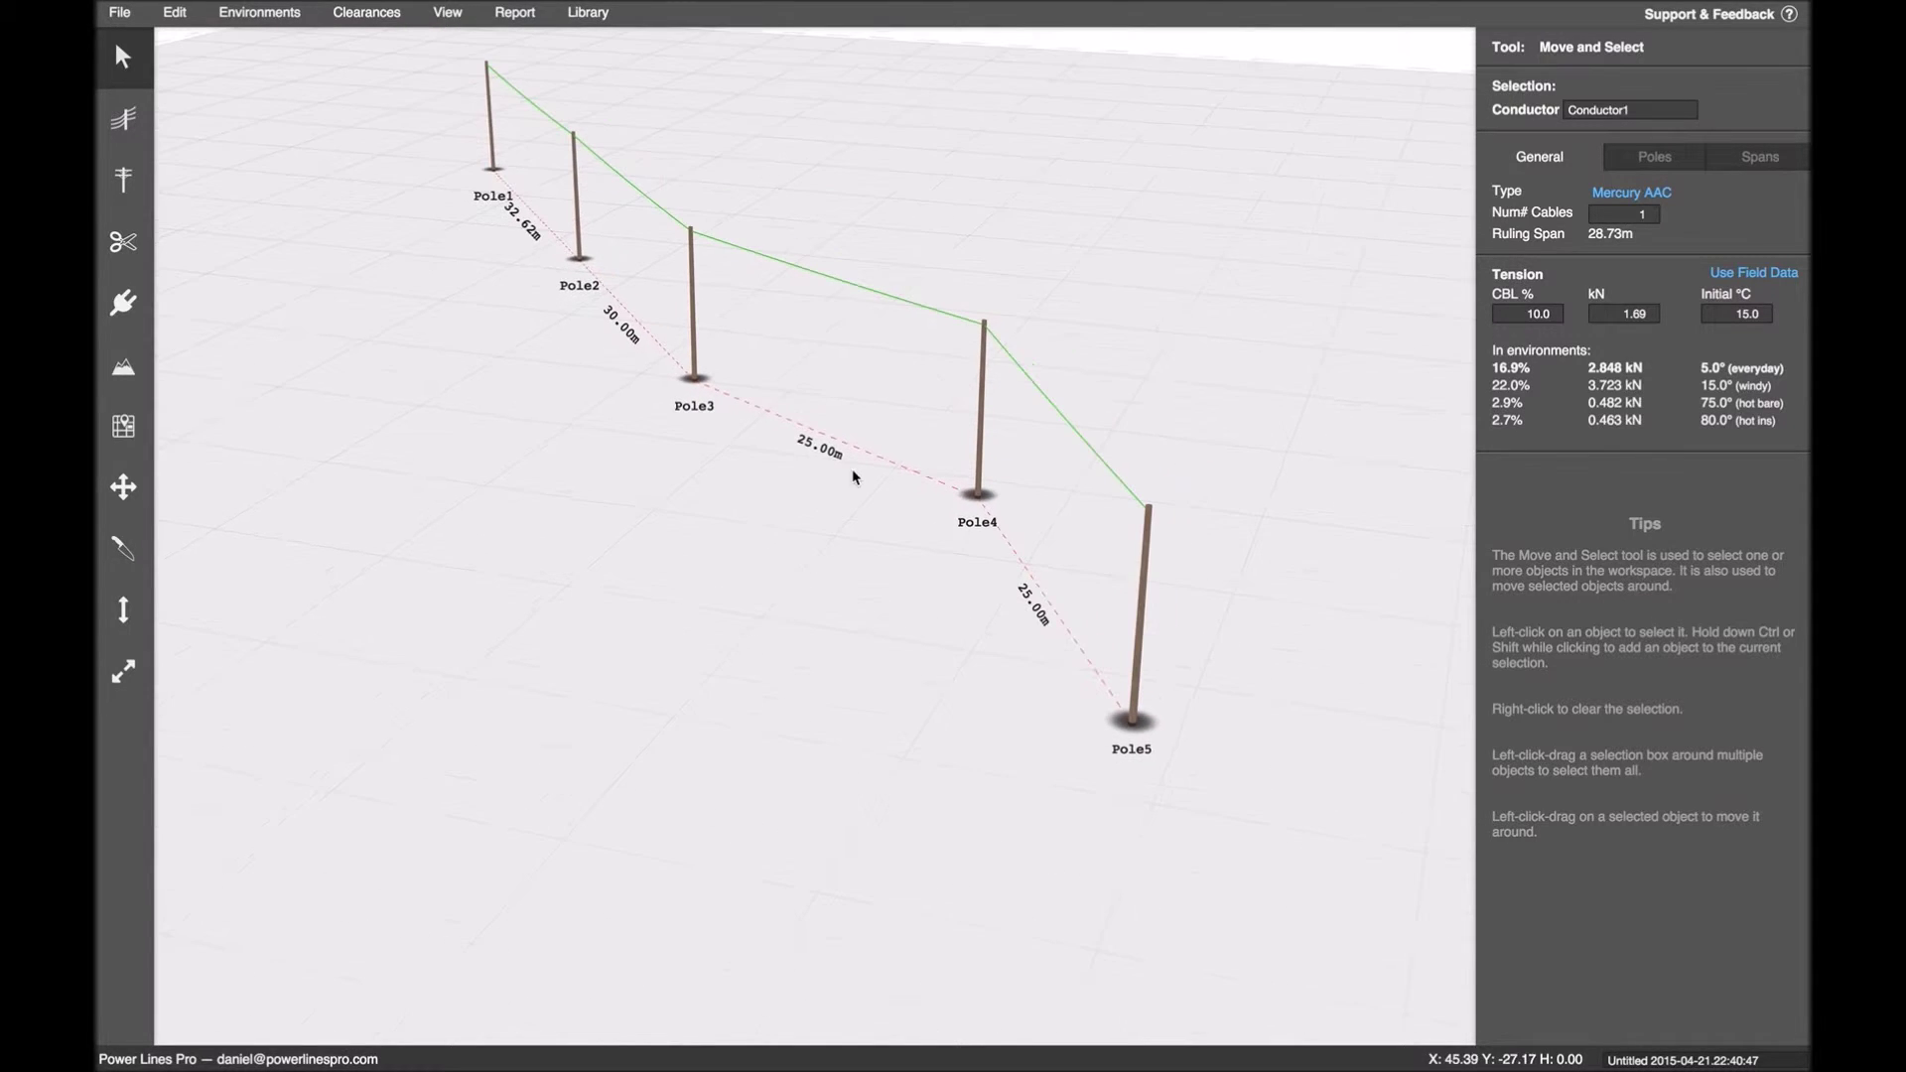
middle_click_drag(654, 455, 614, 579)
right_click_drag(616, 583, 659, 554)
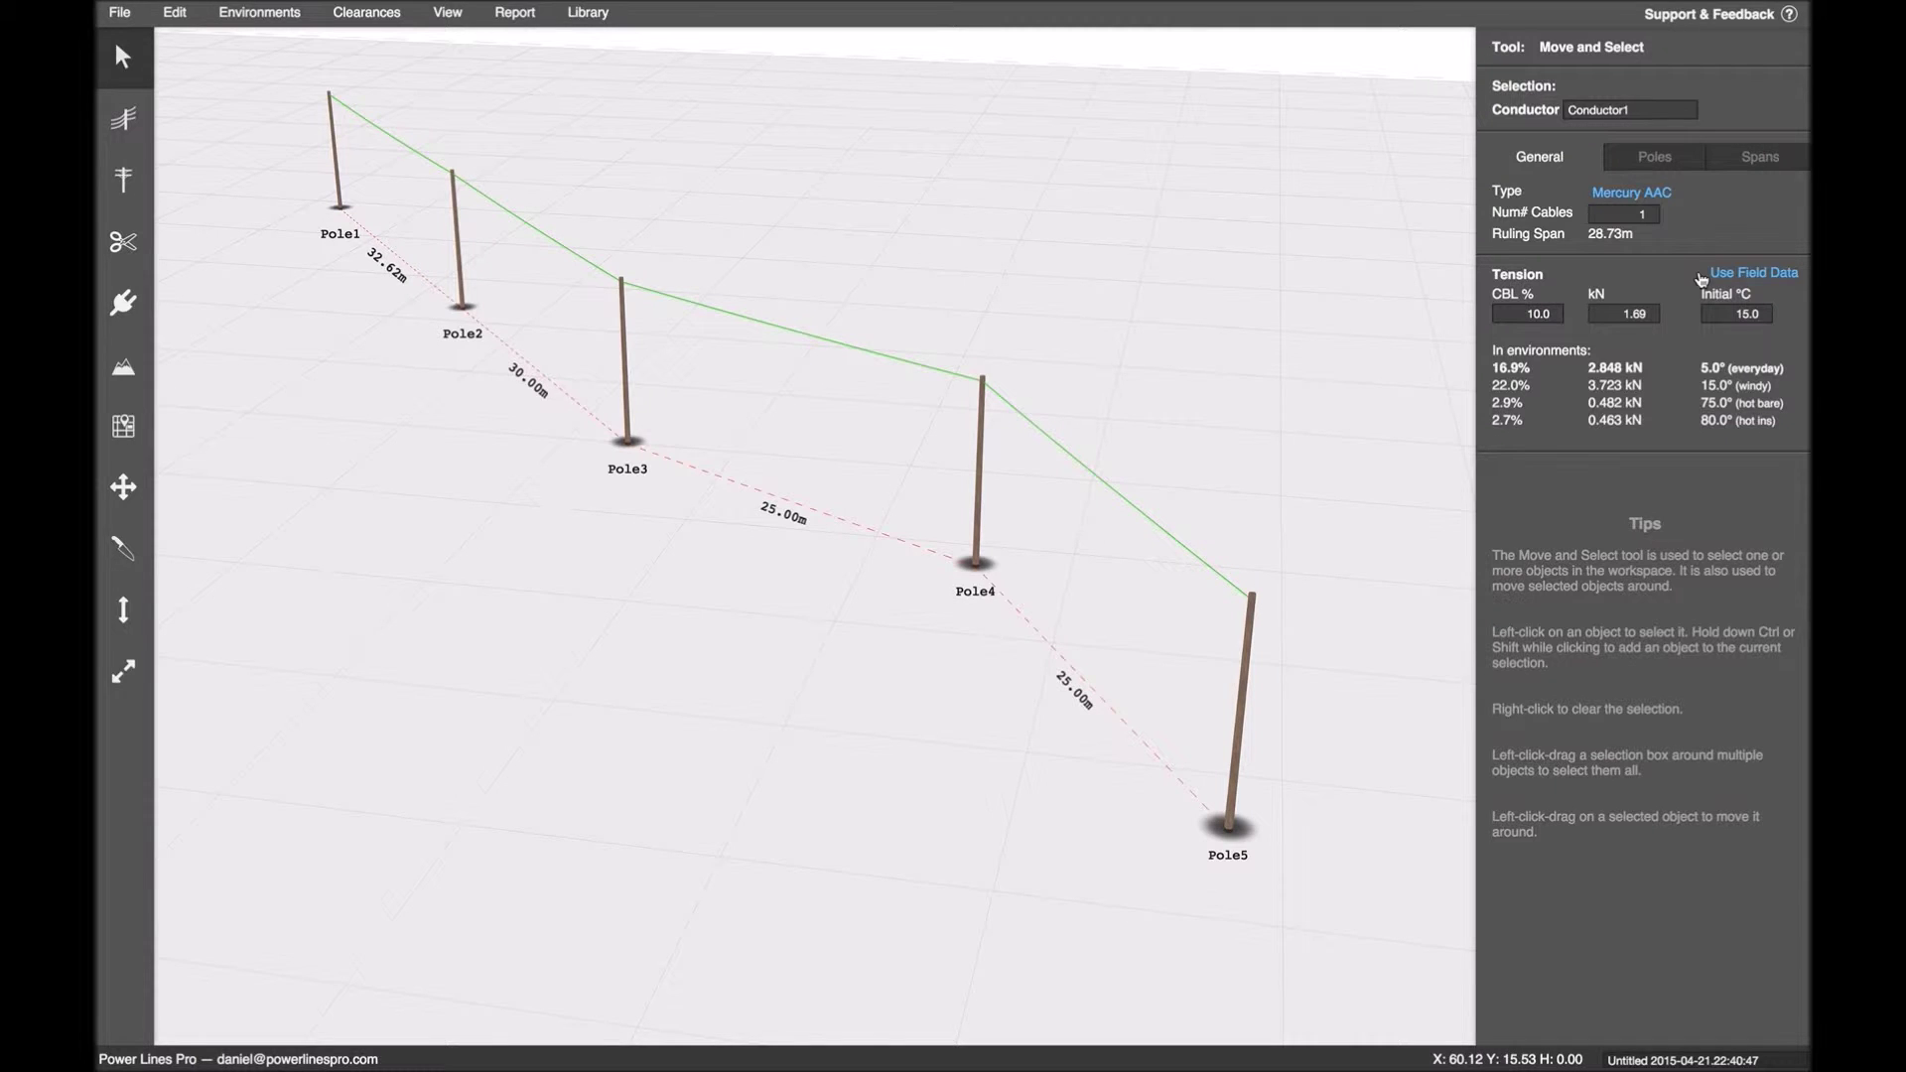
left_click(983, 516)
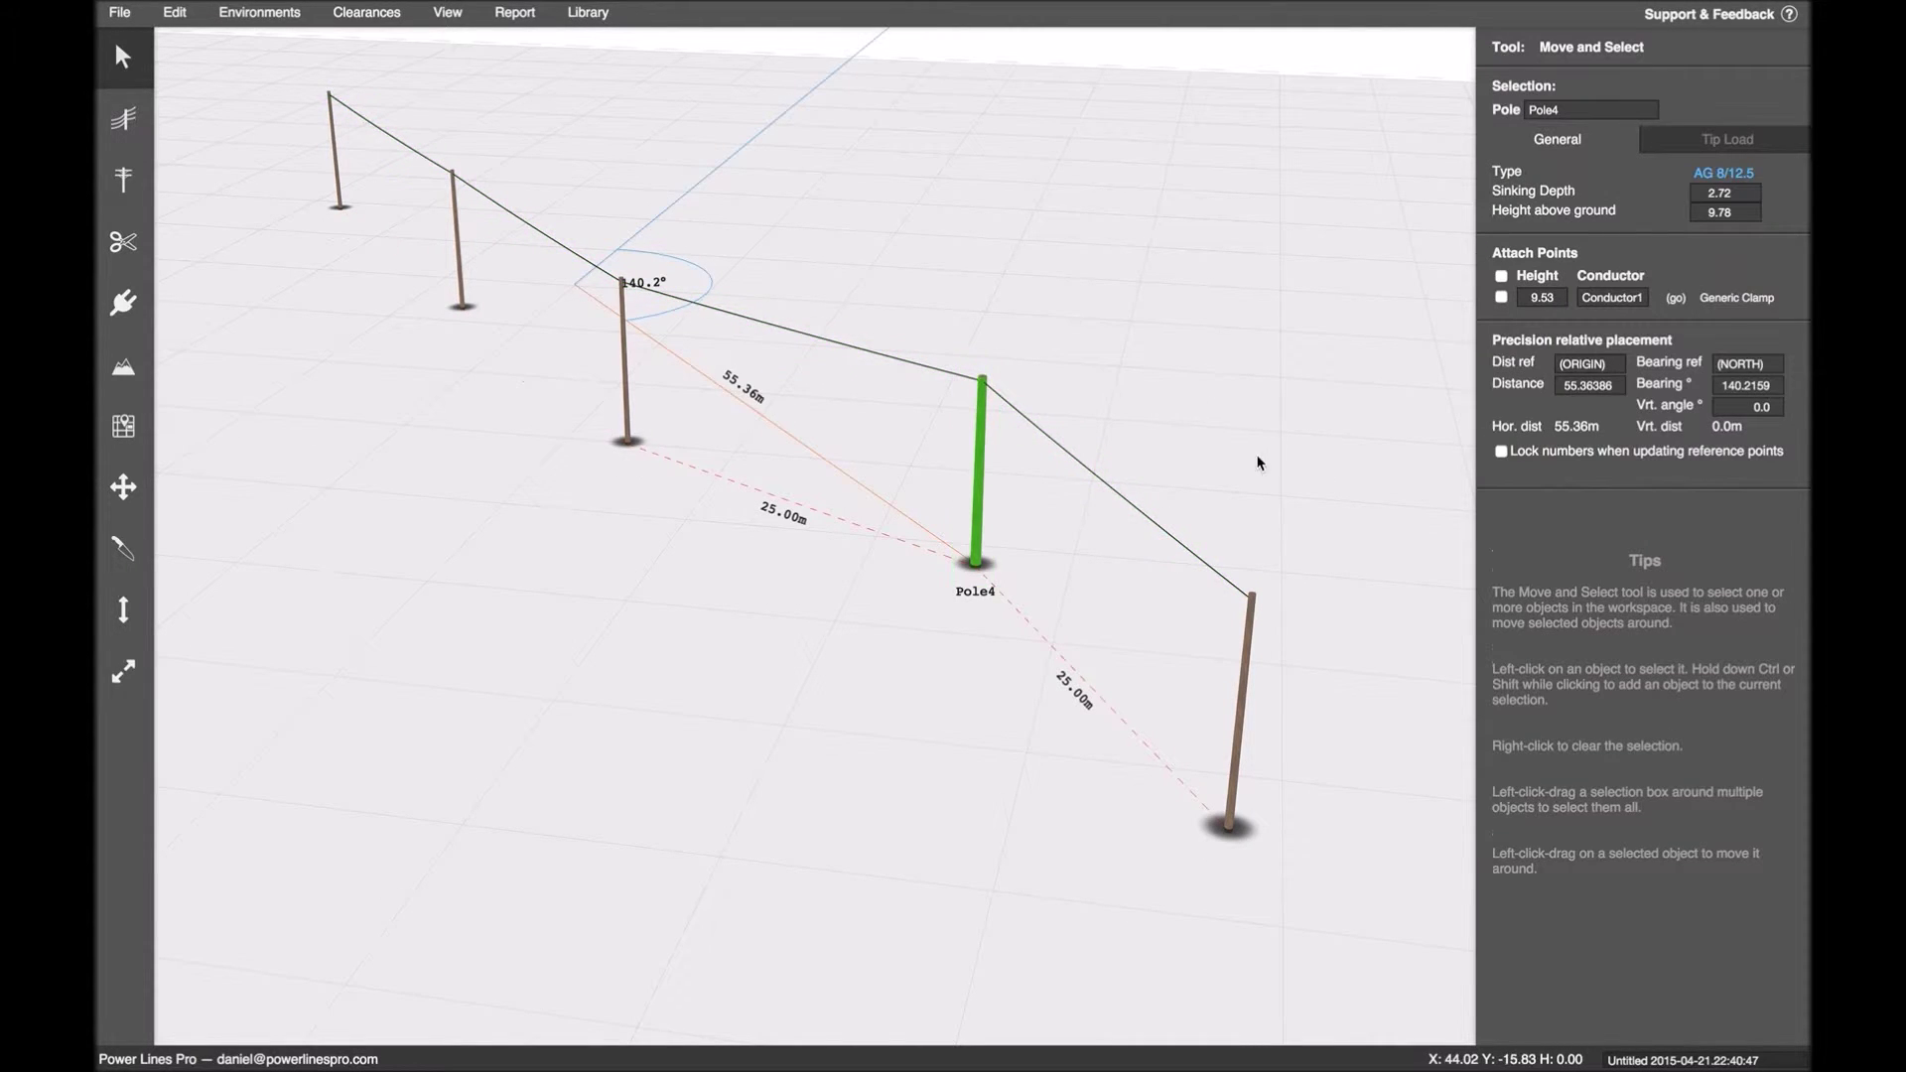
right_click_drag(1259, 460, 1151, 464)
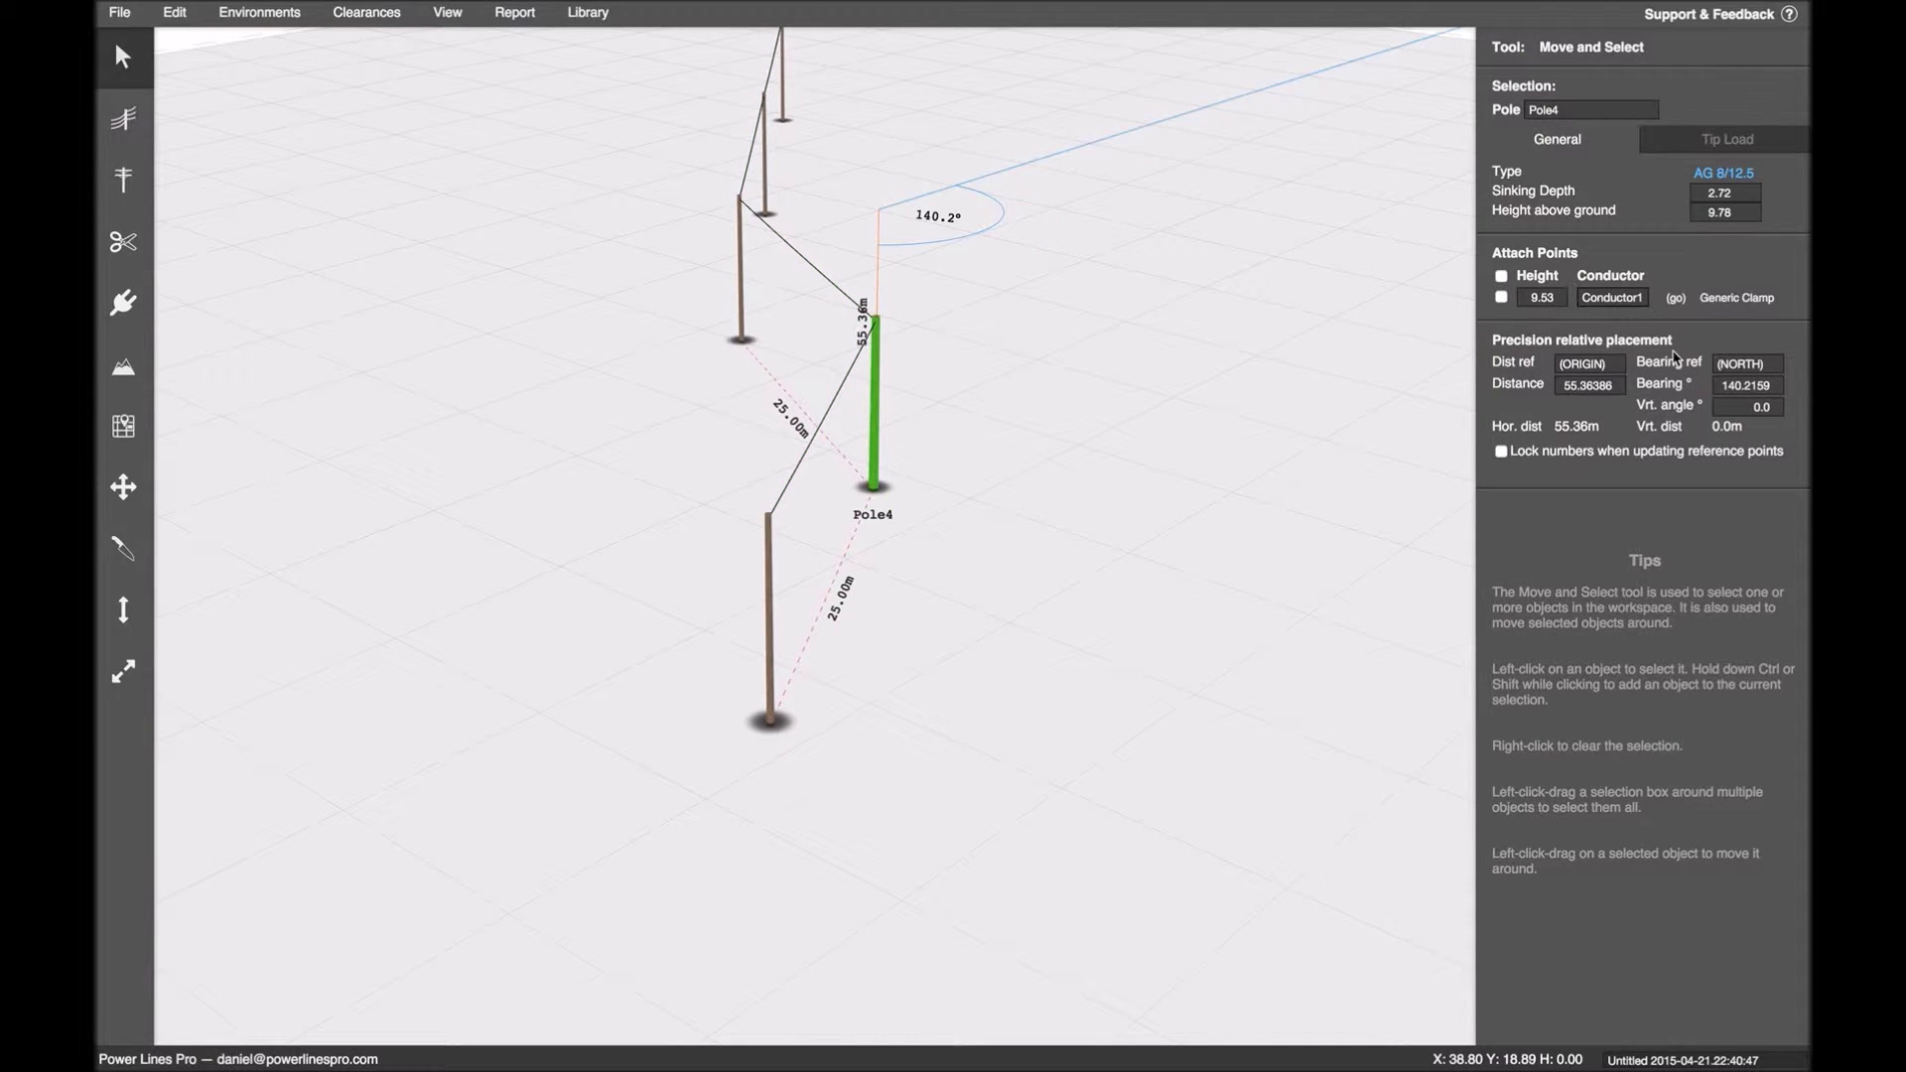
left_click(1579, 361)
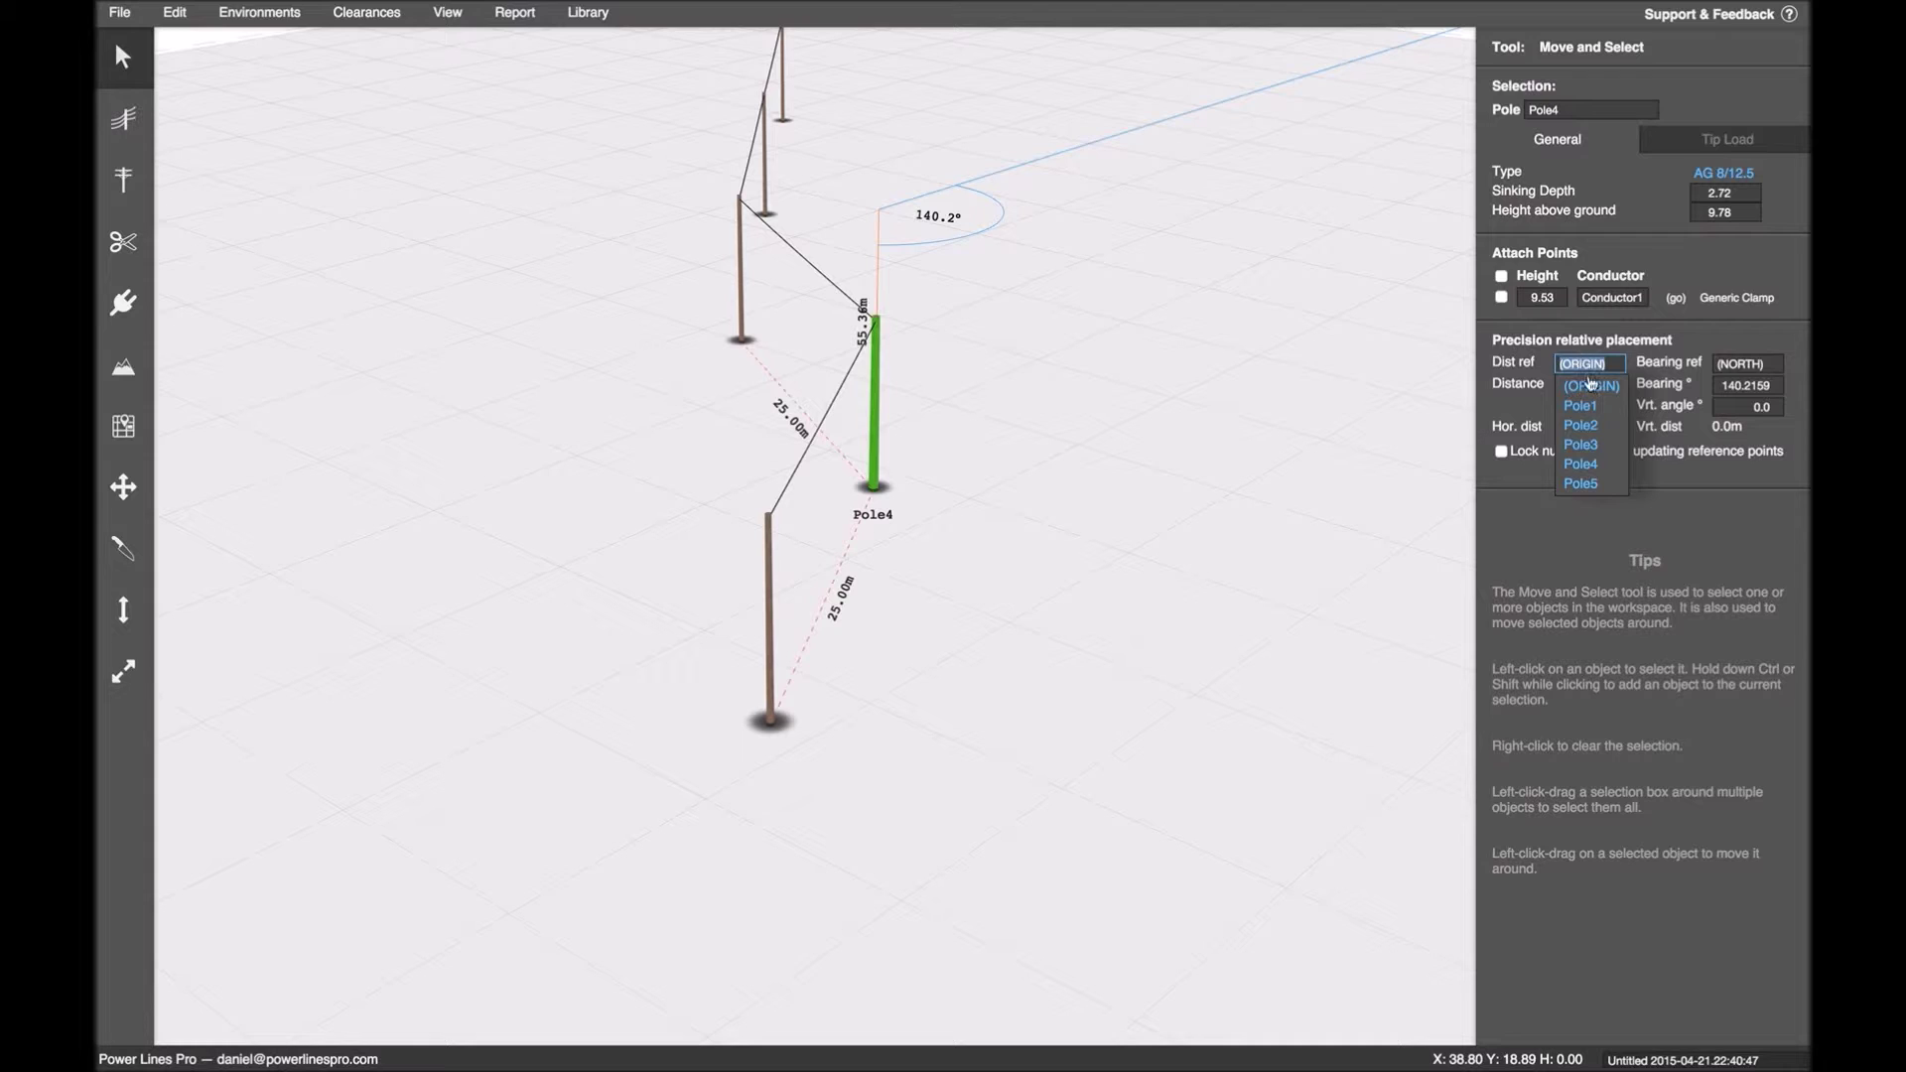
left_click(1594, 443)
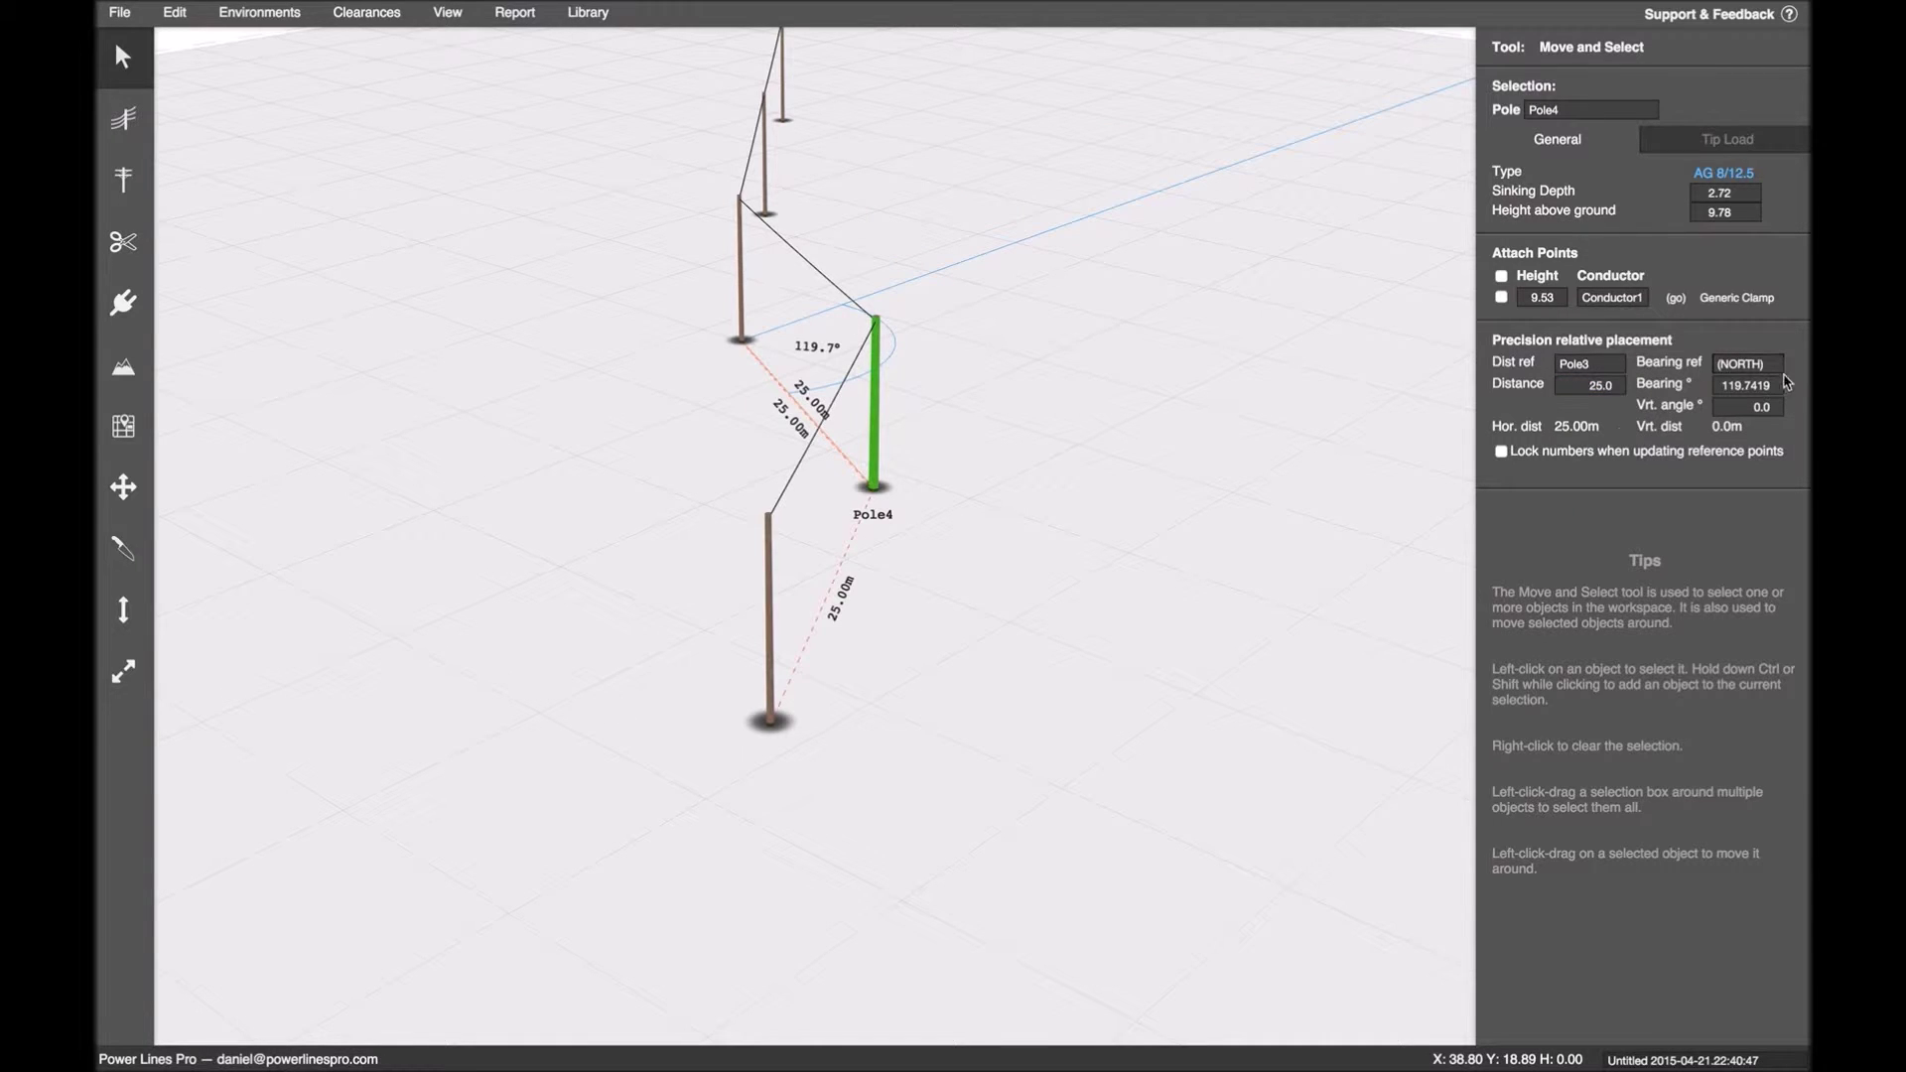
- Set Pole4's distance from Pole3 to 30 m and clear the selection
left_click(1618, 381)
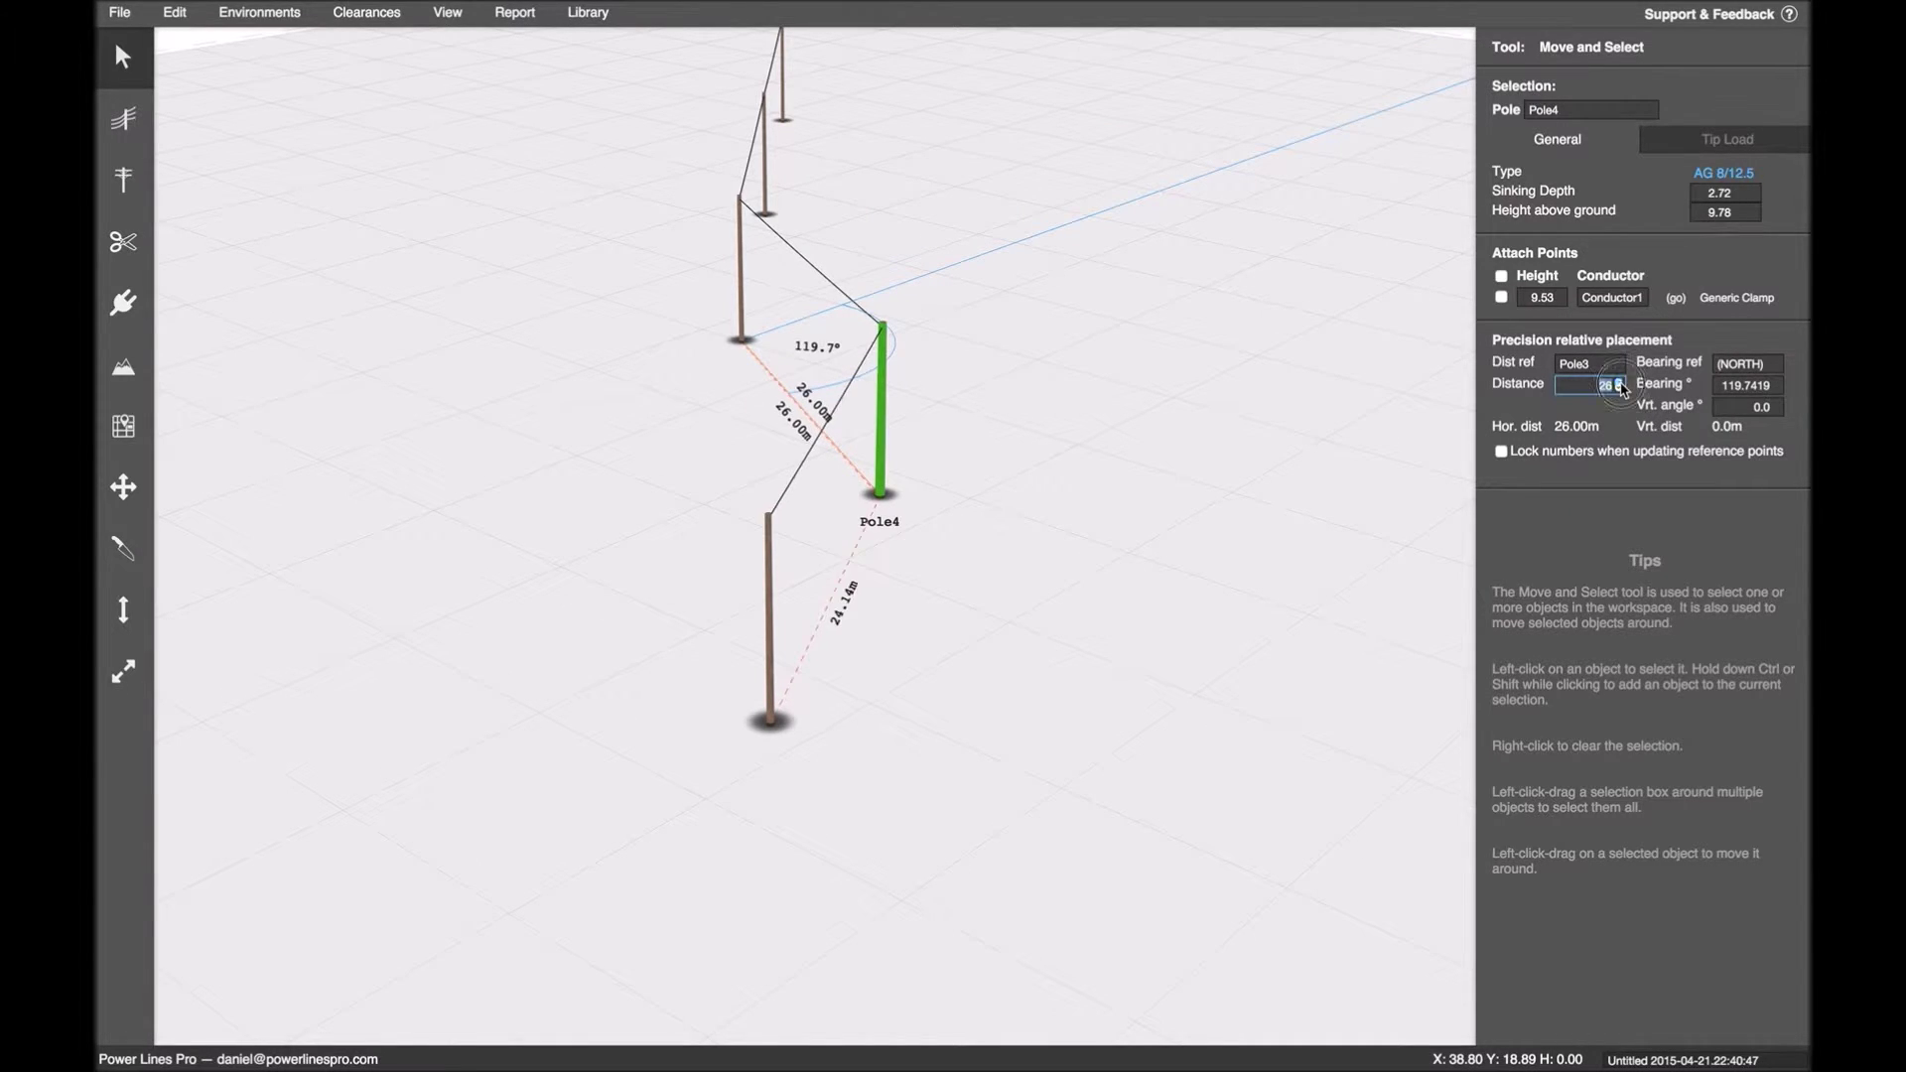
left_click(1618, 381)
left_click(1618, 381)
left_click(1618, 381)
left_click(1618, 381)
right_click_drag(1248, 374, 1170, 365)
middle_click_drag(1041, 336, 1052, 417)
right_click_drag(1052, 417, 1102, 450)
right_click(1129, 424)
- Start a second conductor by placing a new pole on open ground beside the existing line
middle_click_drag(1104, 457, 1028, 443)
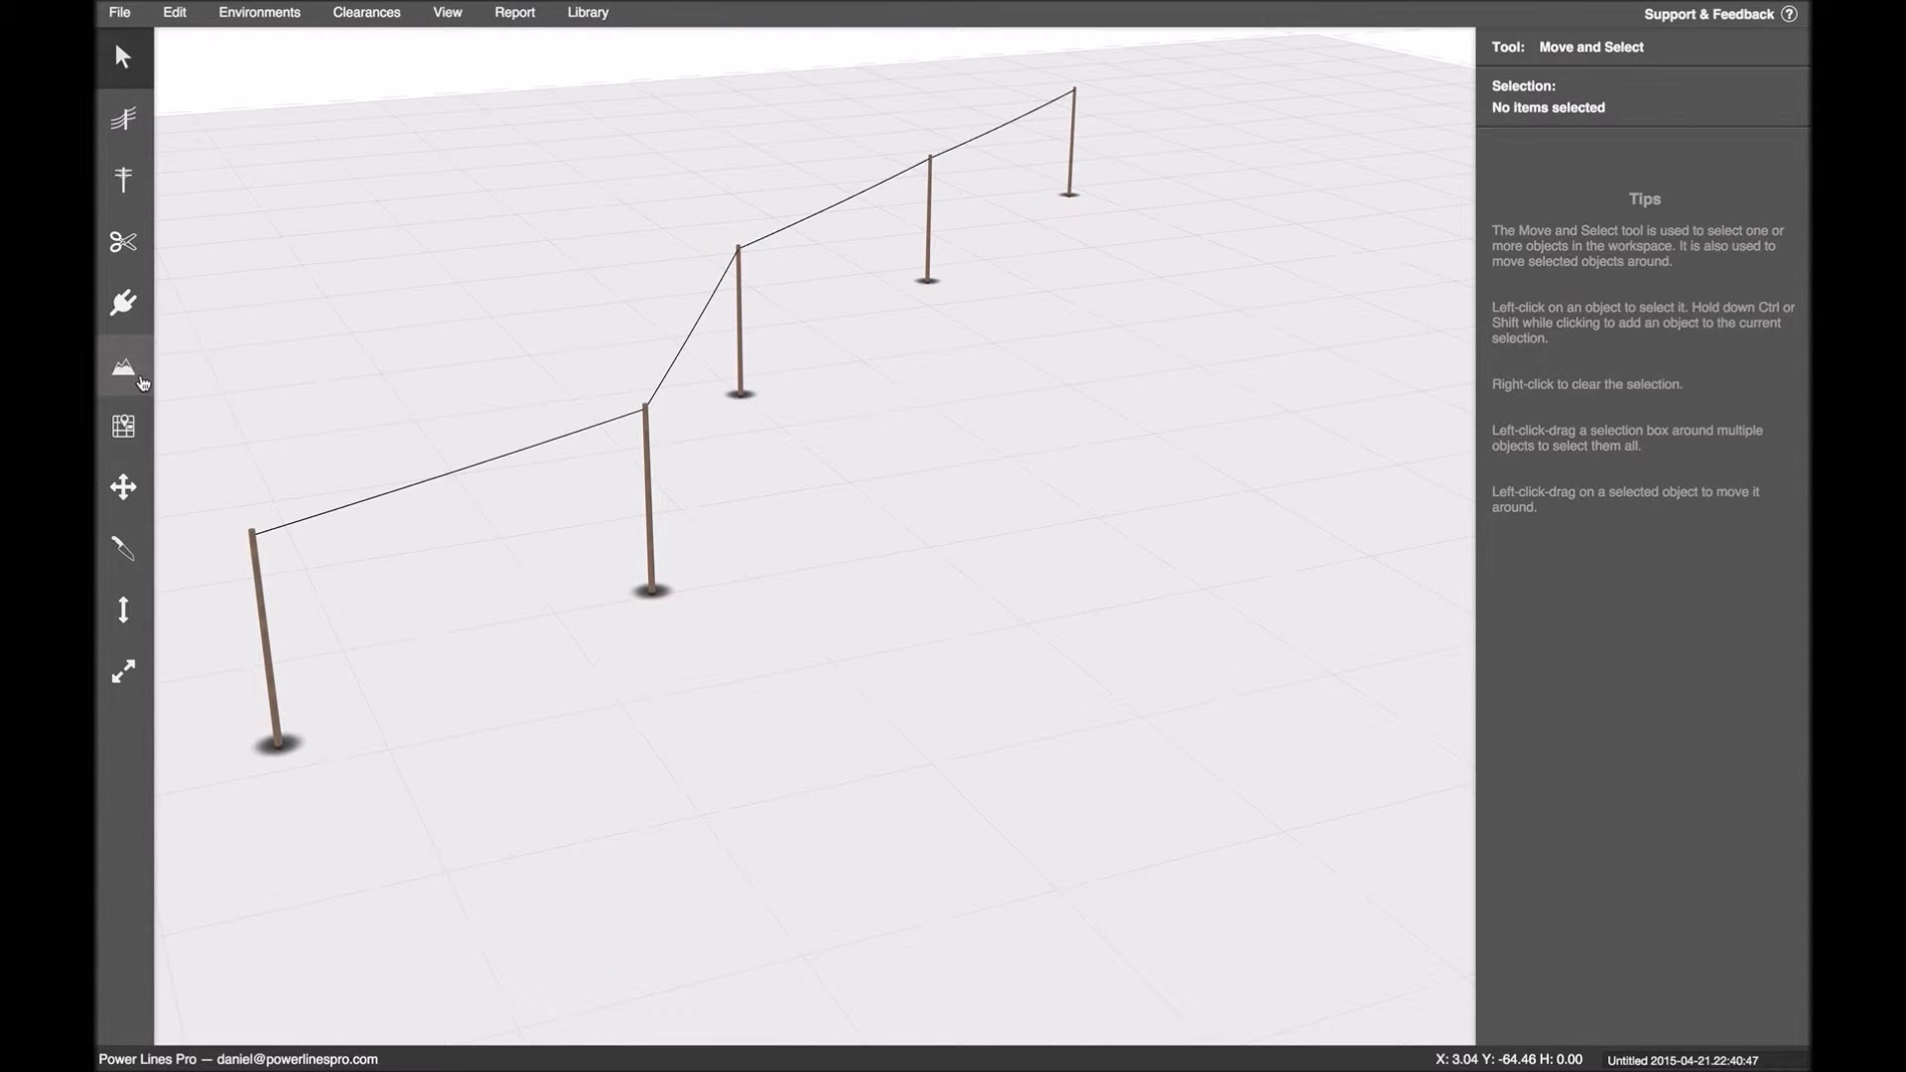
middle_click_drag(794, 486, 553, 404)
left_click(123, 119)
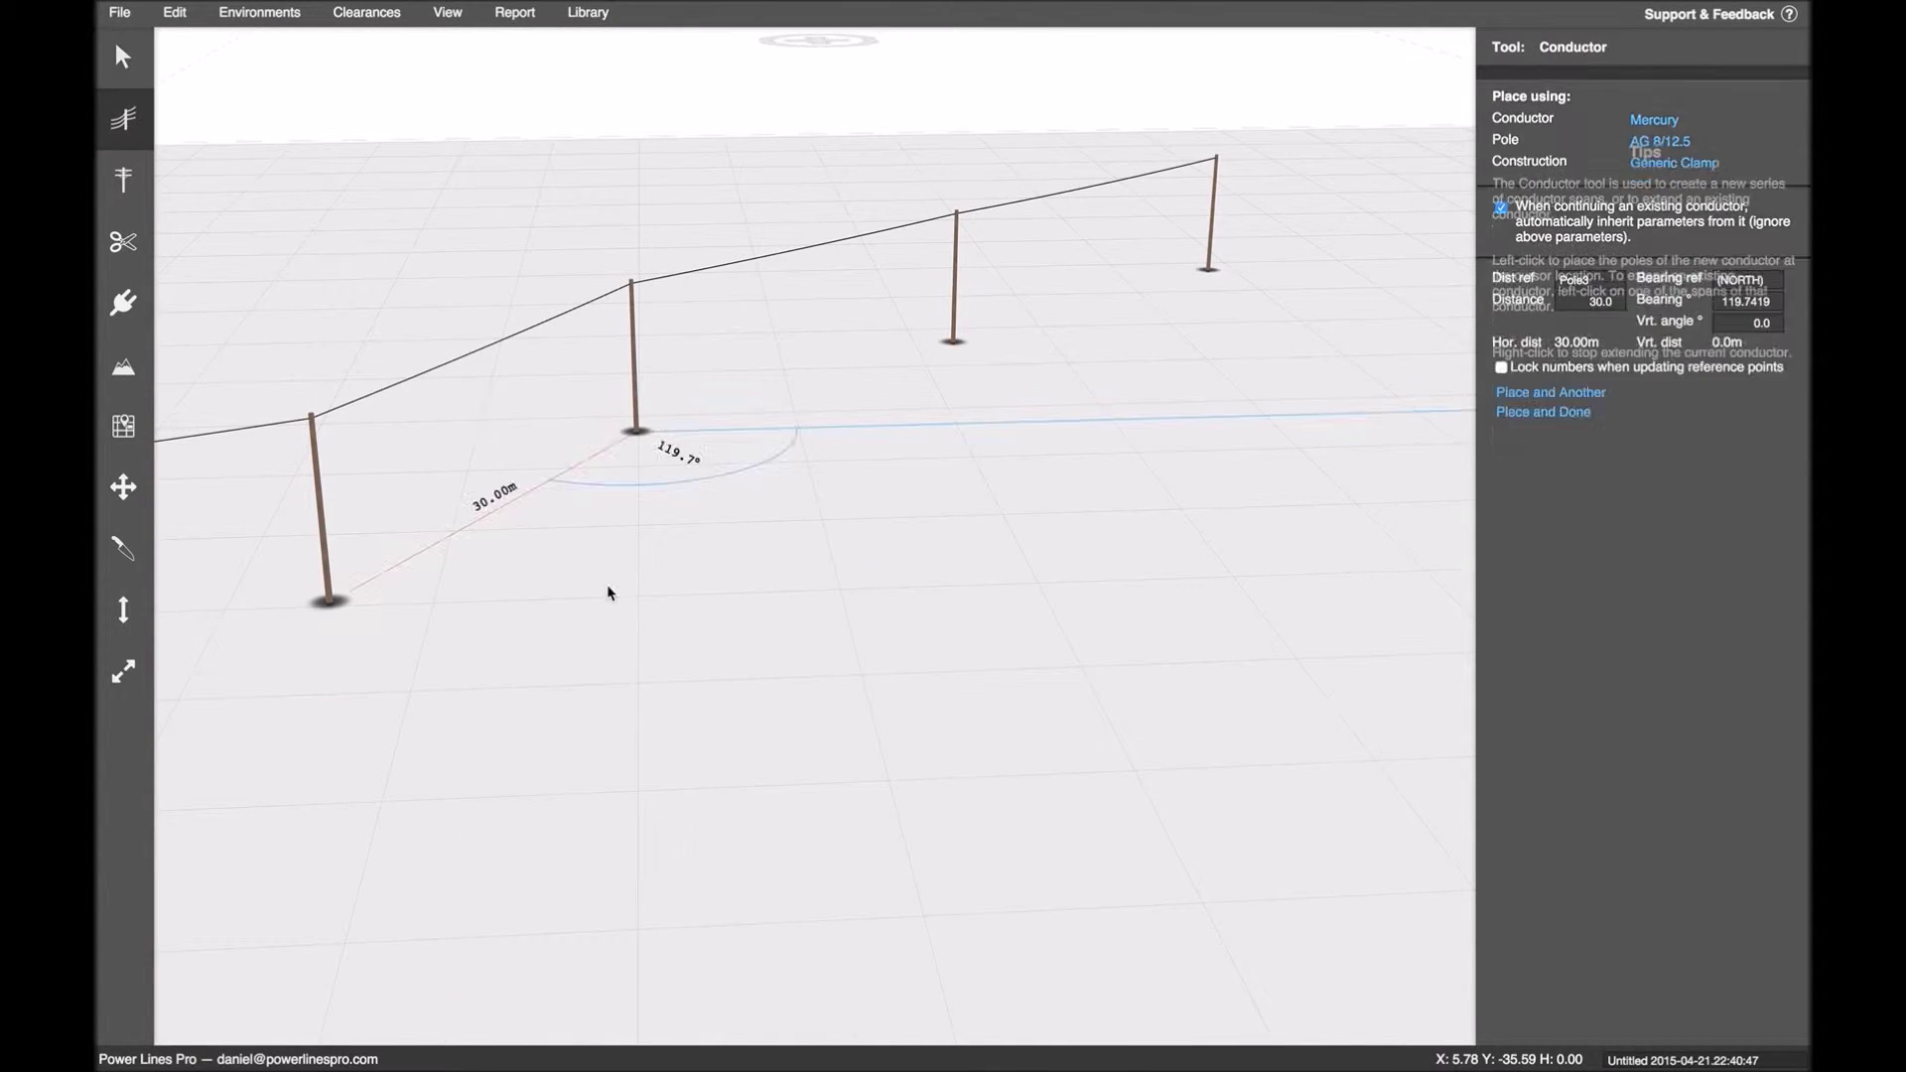
left_click(544, 695)
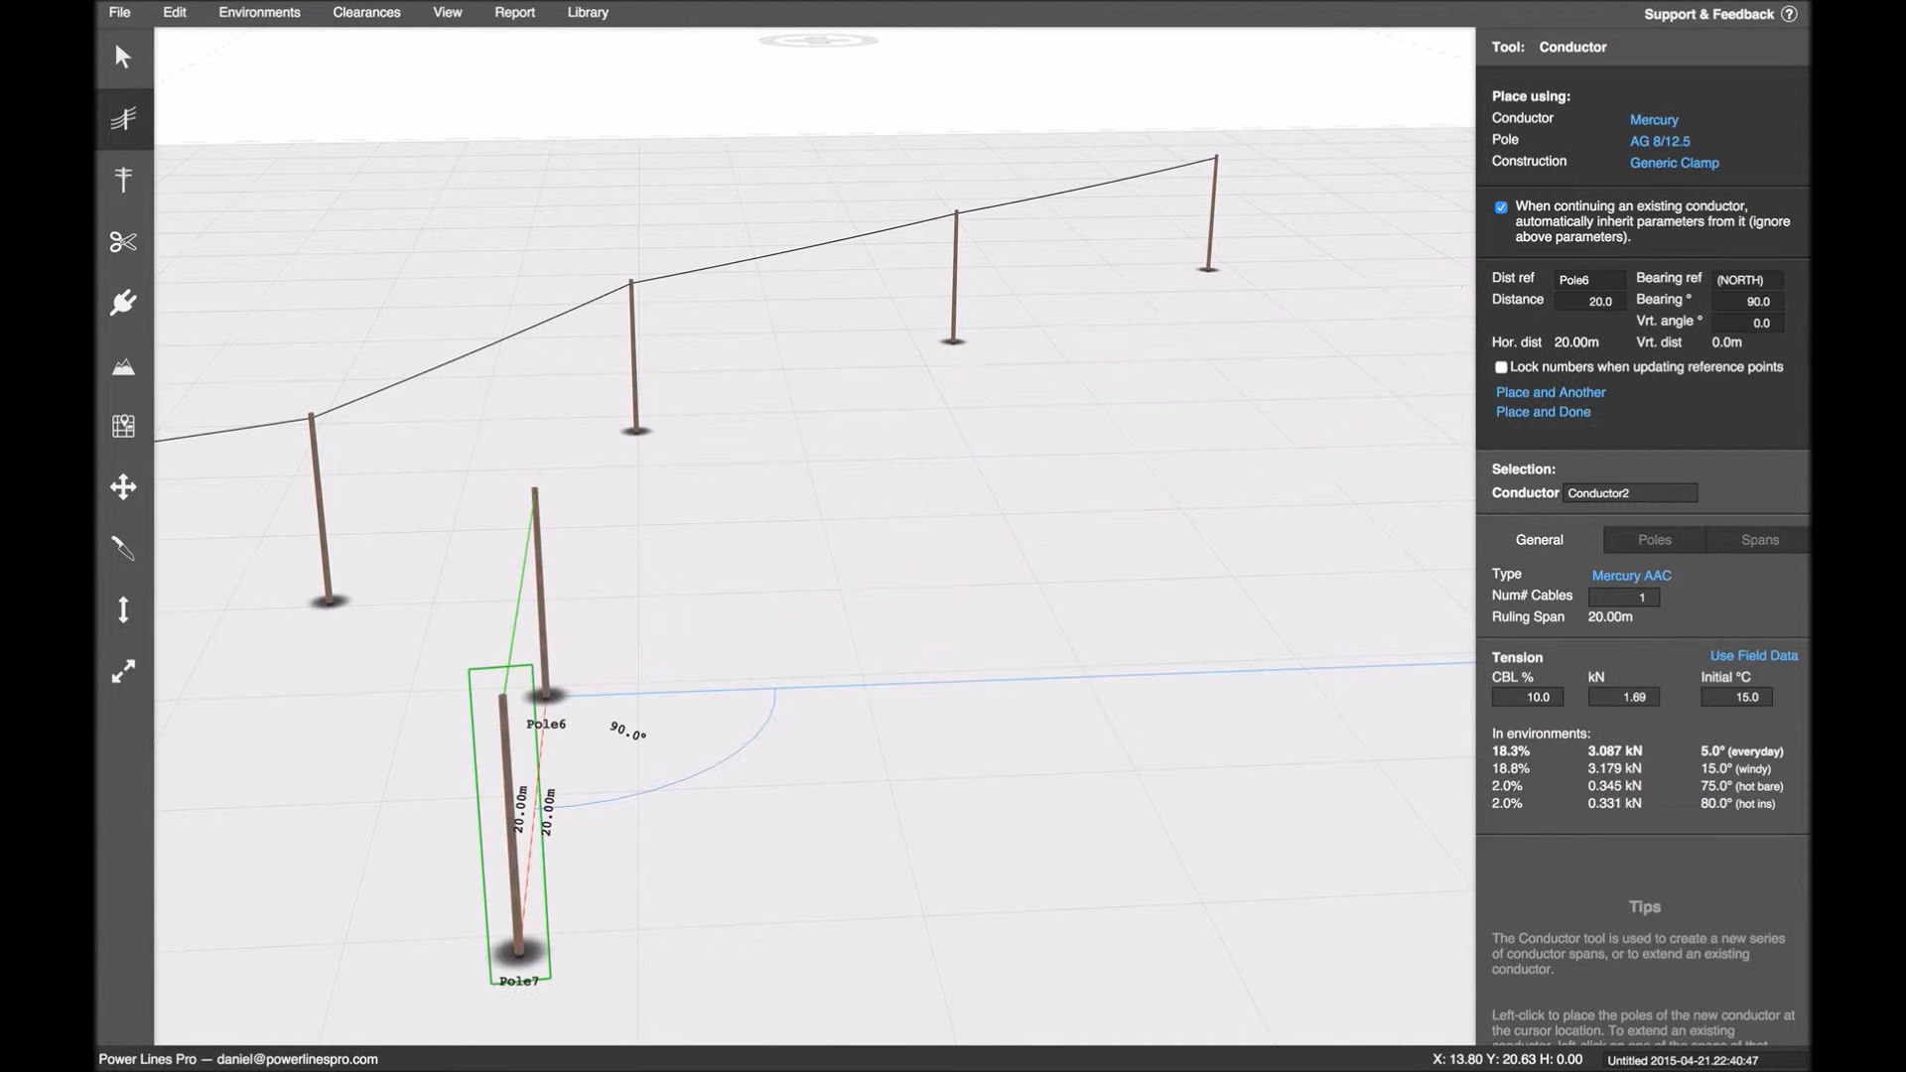
- Set the vertical angle of the second conductor's next pole to 26°
middle_click_drag(987, 818, 1181, 750)
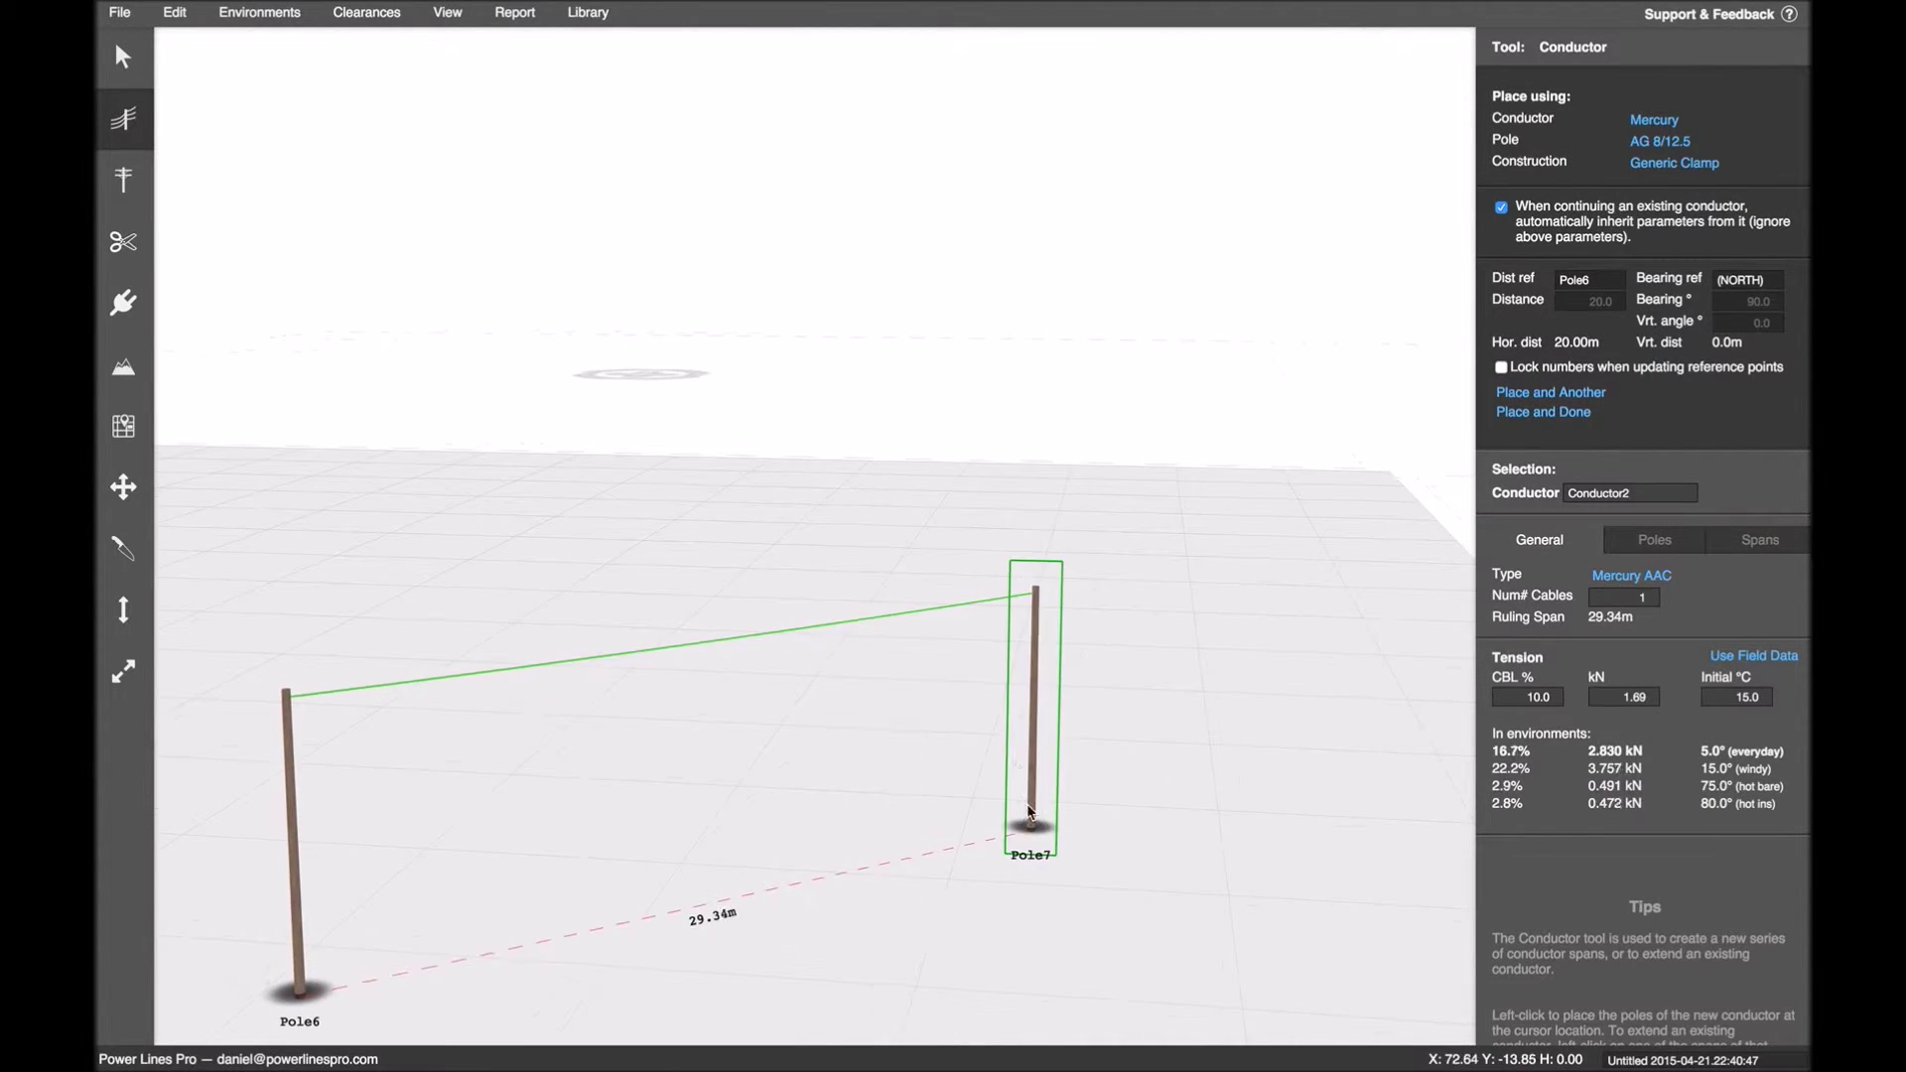
right_click_drag(1050, 820, 989, 618)
middle_click_drag(989, 617, 808, 749)
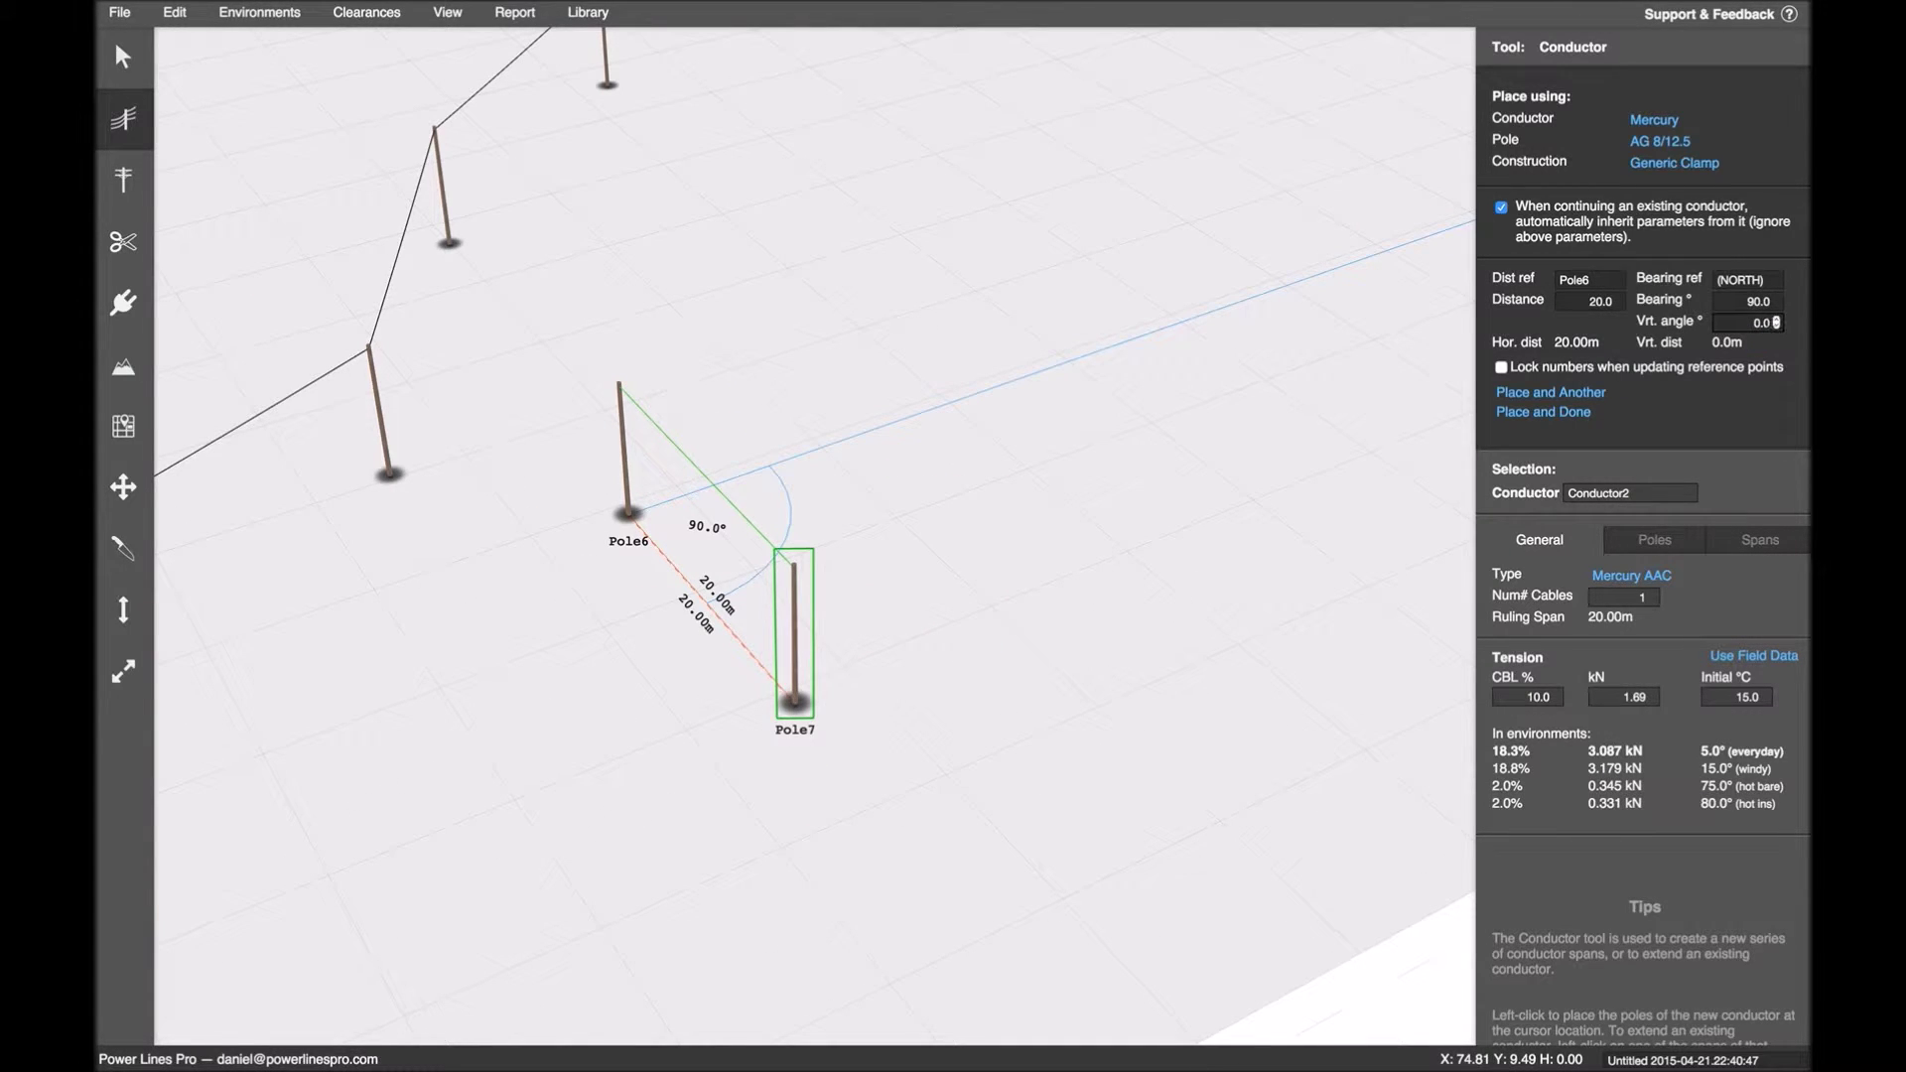
middle_click_drag(1231, 655, 1342, 512)
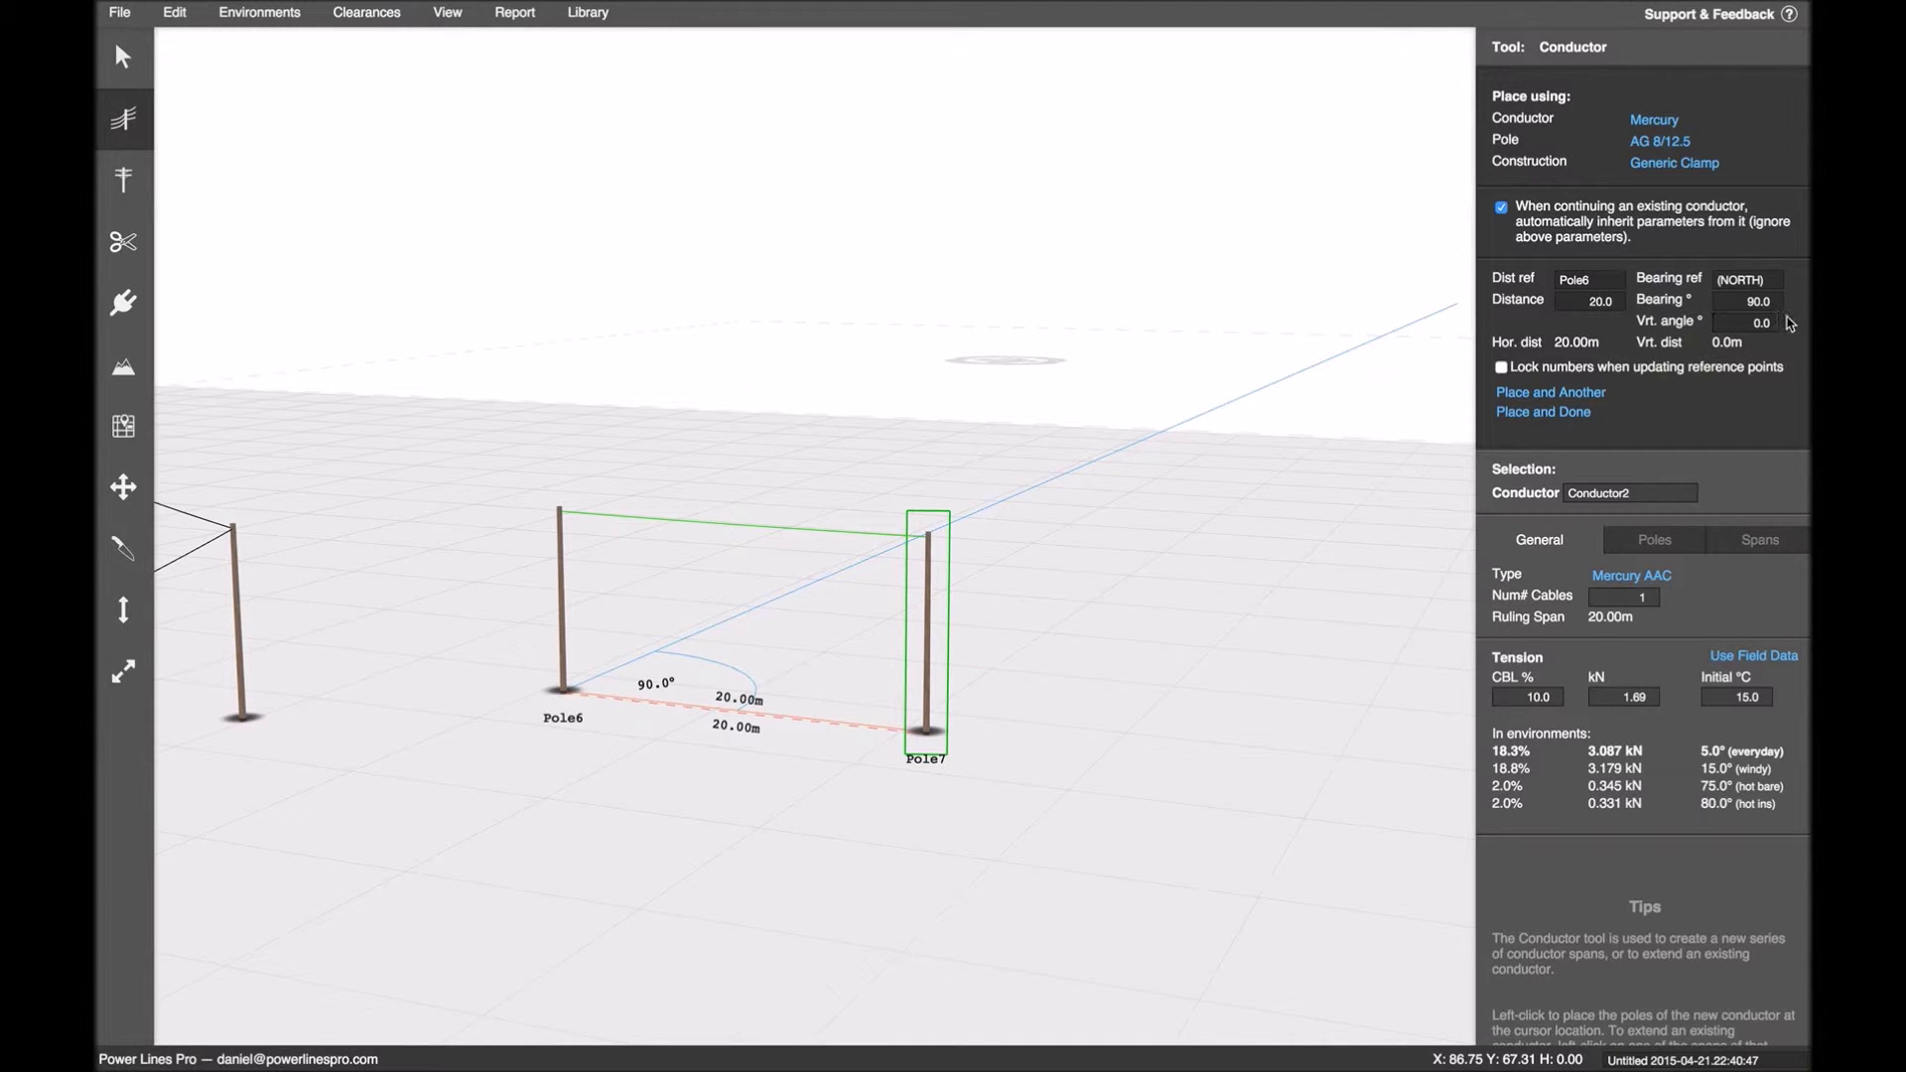
left_click(1776, 318)
left_click(1776, 318)
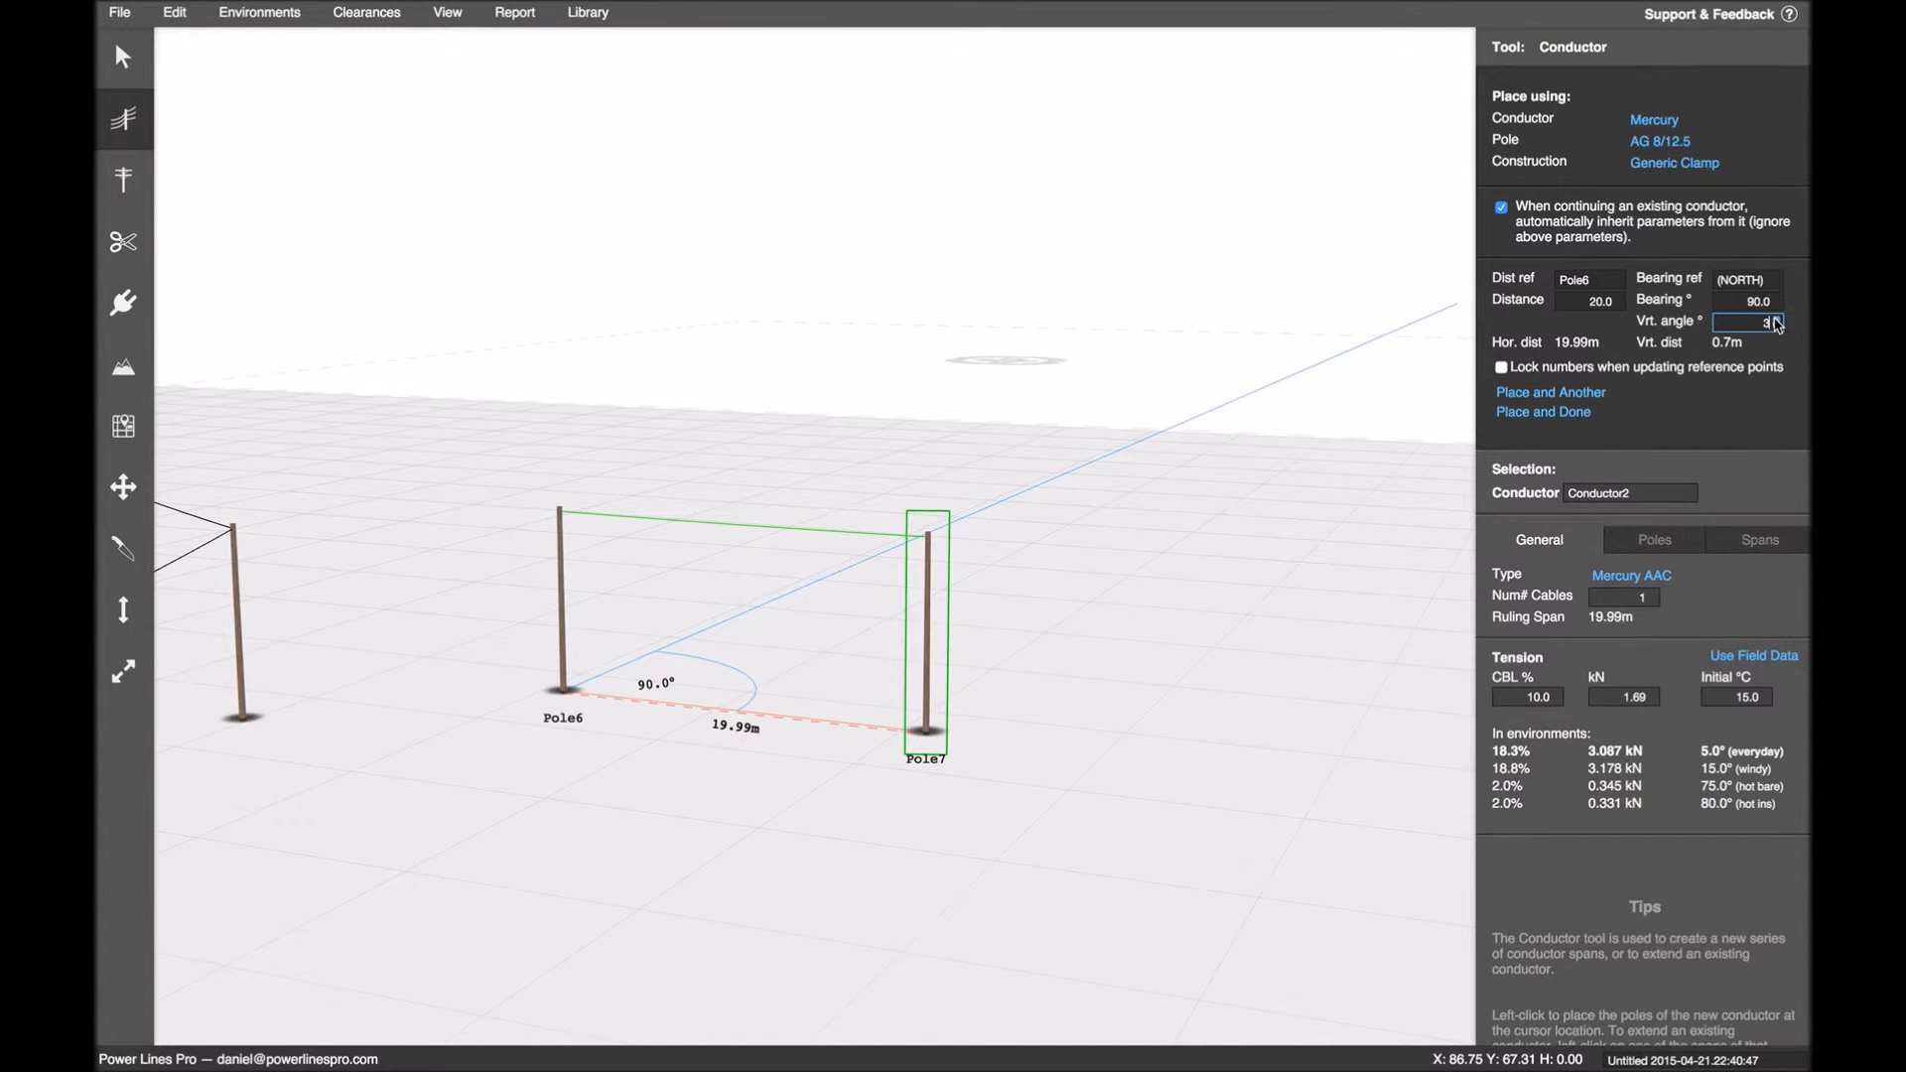
left_click(1776, 319)
left_click(1776, 318)
left_click(1777, 318)
left_click(1777, 319)
double_click(1775, 319)
left_click(1776, 319)
left_click(1776, 319)
left_click(1775, 320)
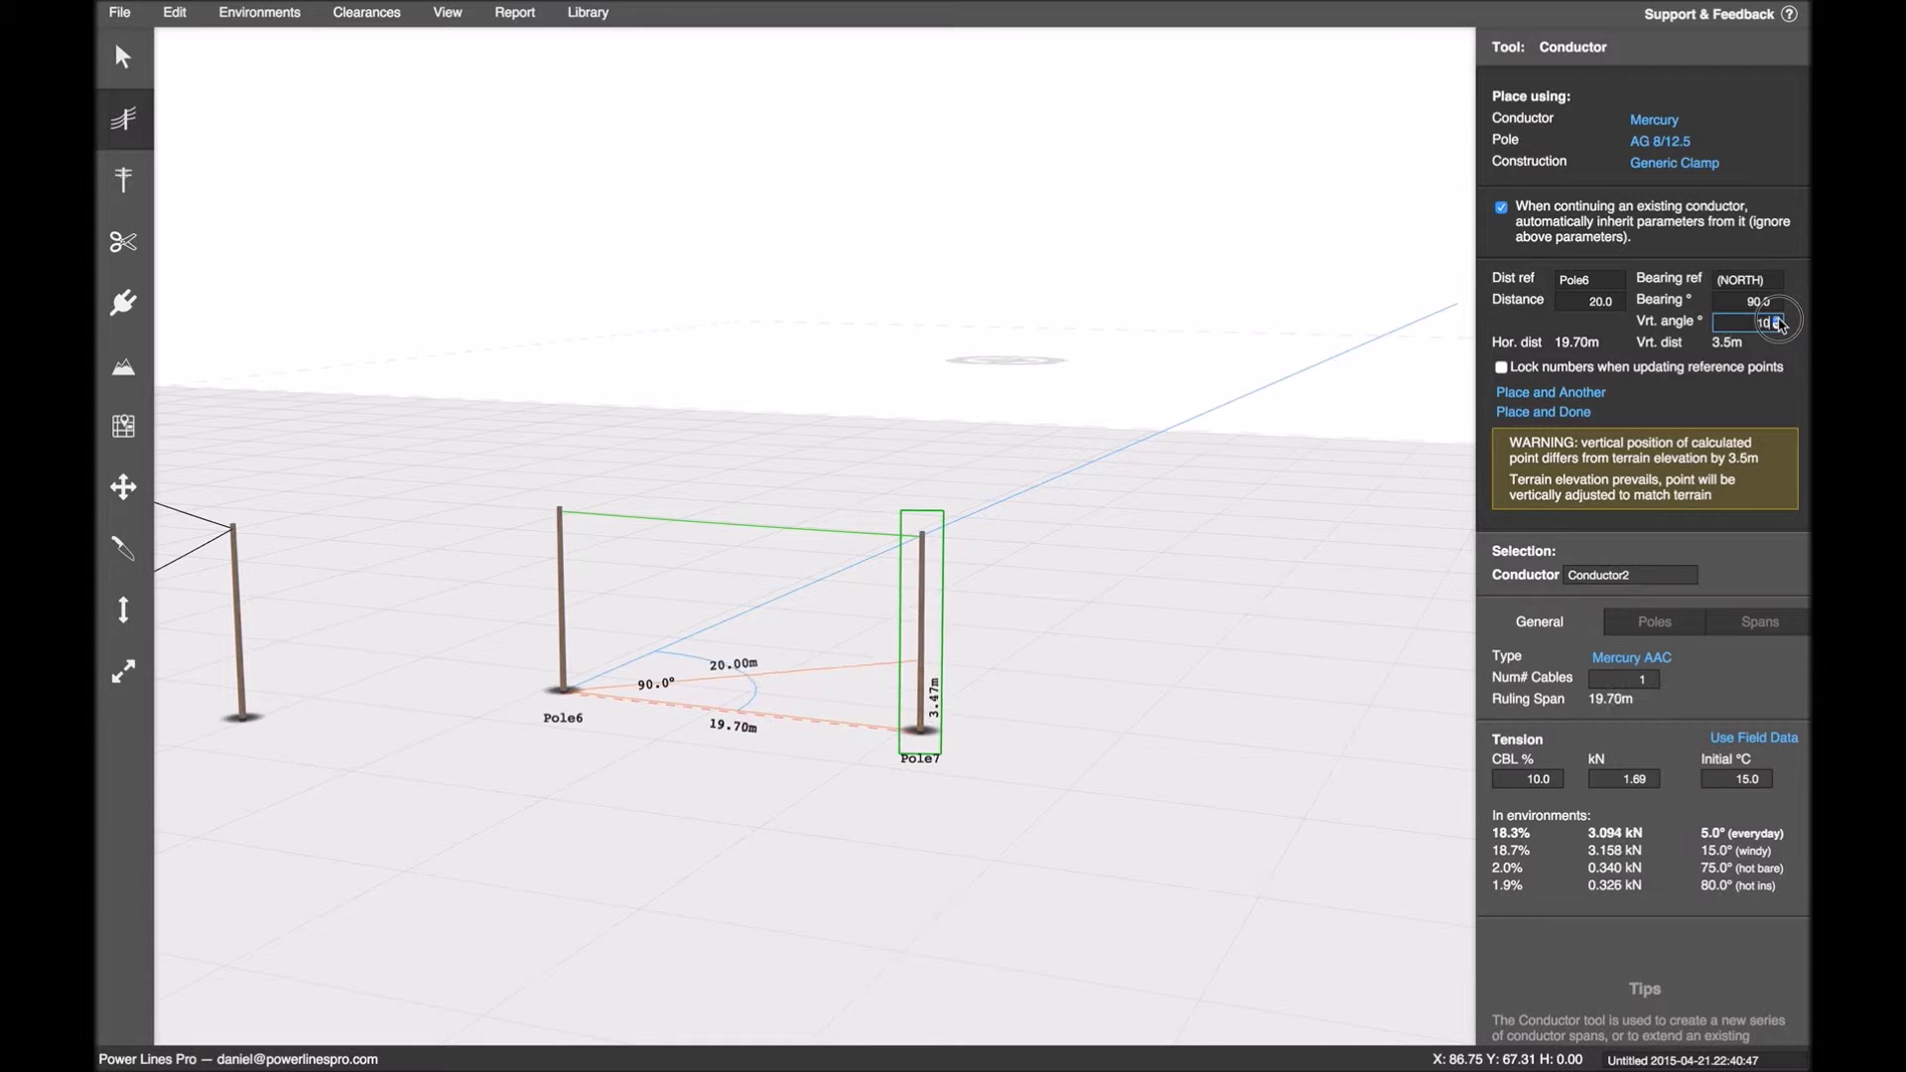
left_click(1776, 319)
left_click(1776, 320)
left_click(1776, 319)
left_click(1775, 320)
left_click(1777, 320)
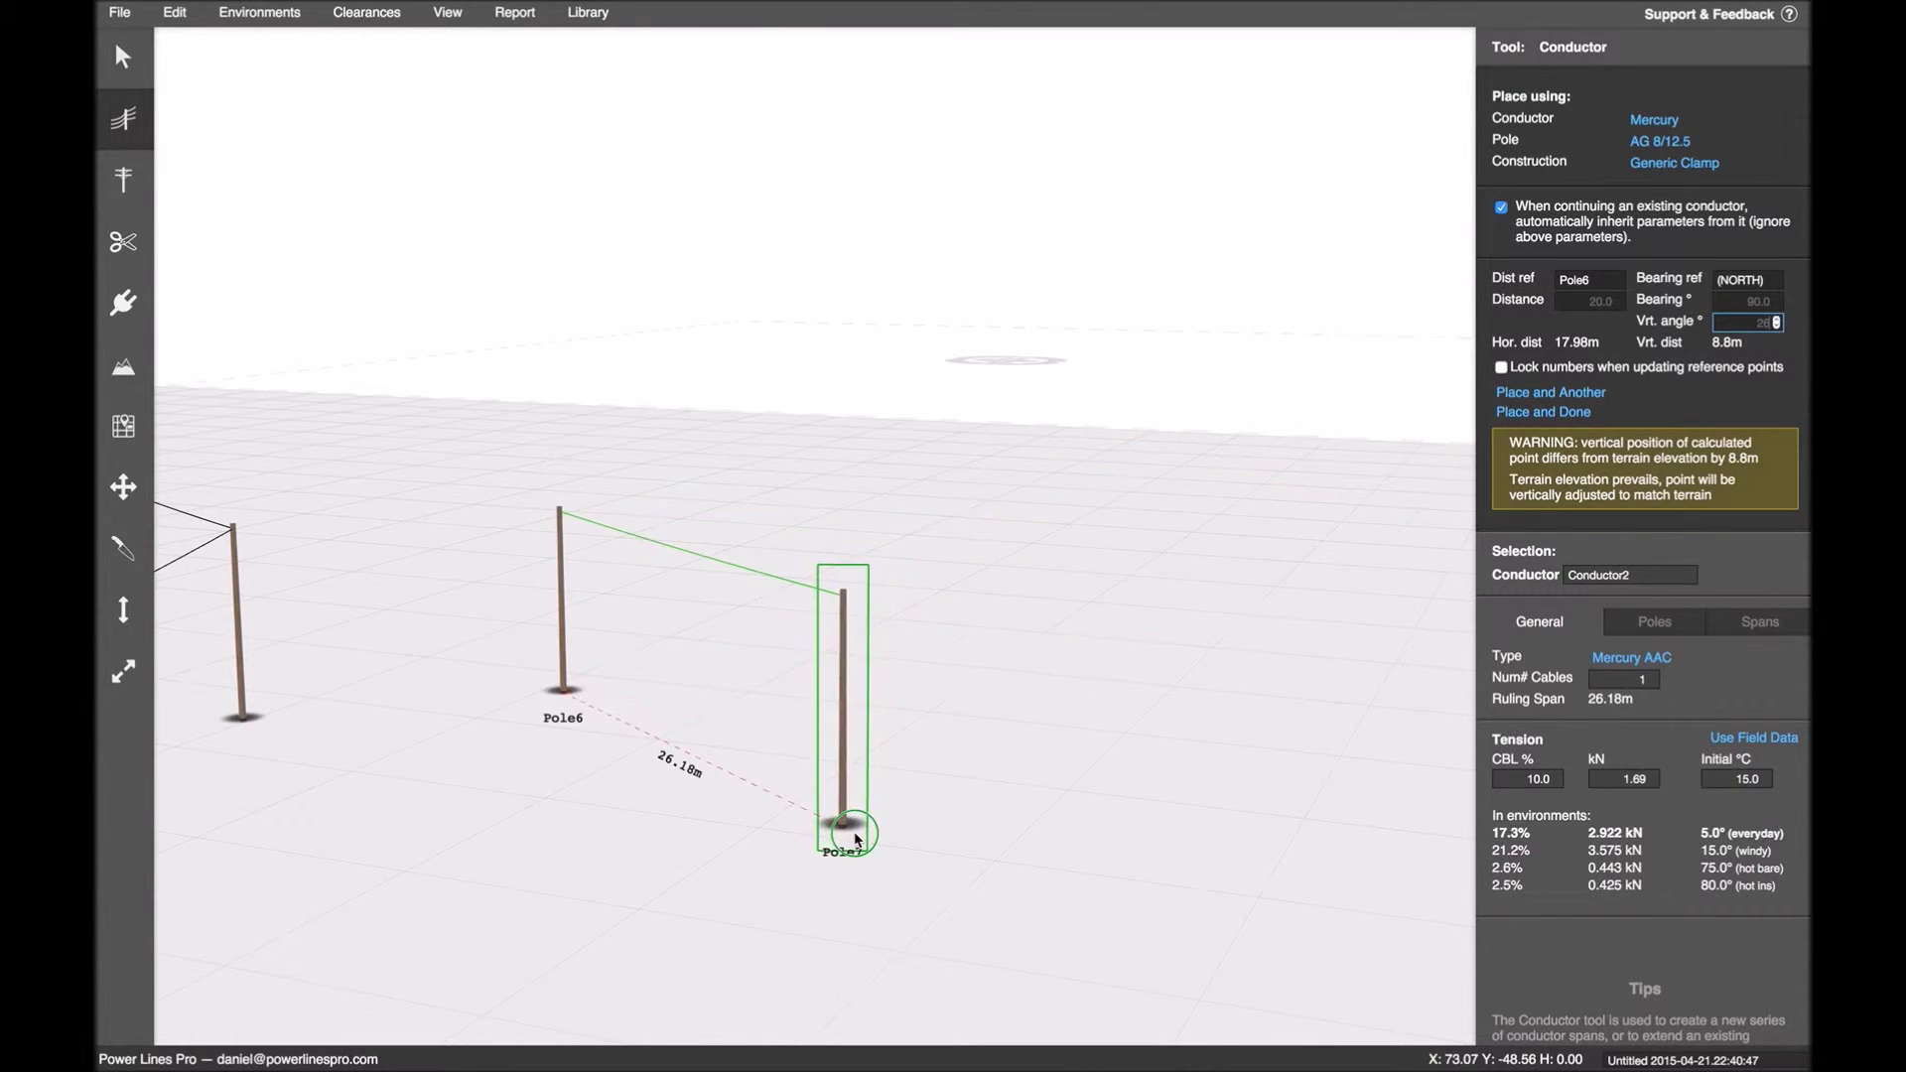
right_click_drag(821, 812, 970, 842)
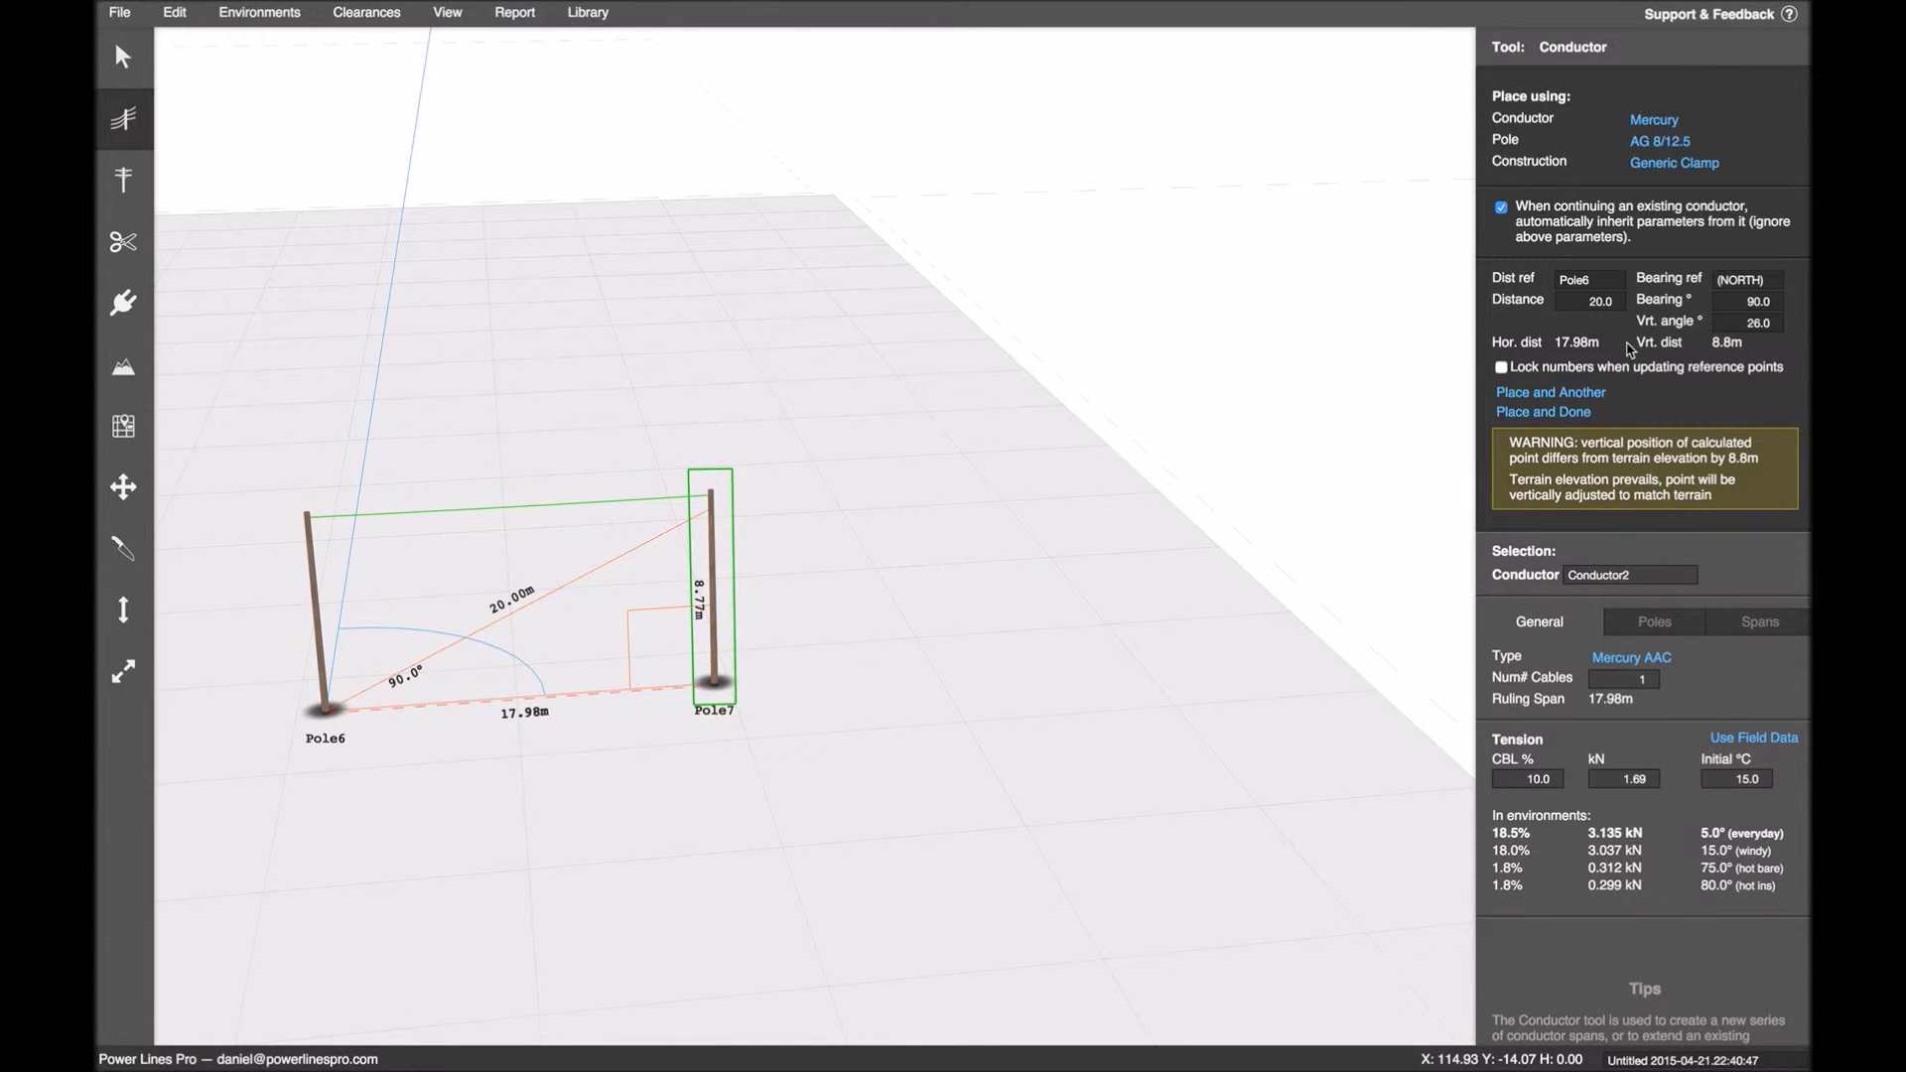
- Lower the next pole's vertical angle to 3°, adjusting it around the terrain elevation tolerance
left_click(1591, 300)
left_click(1777, 327)
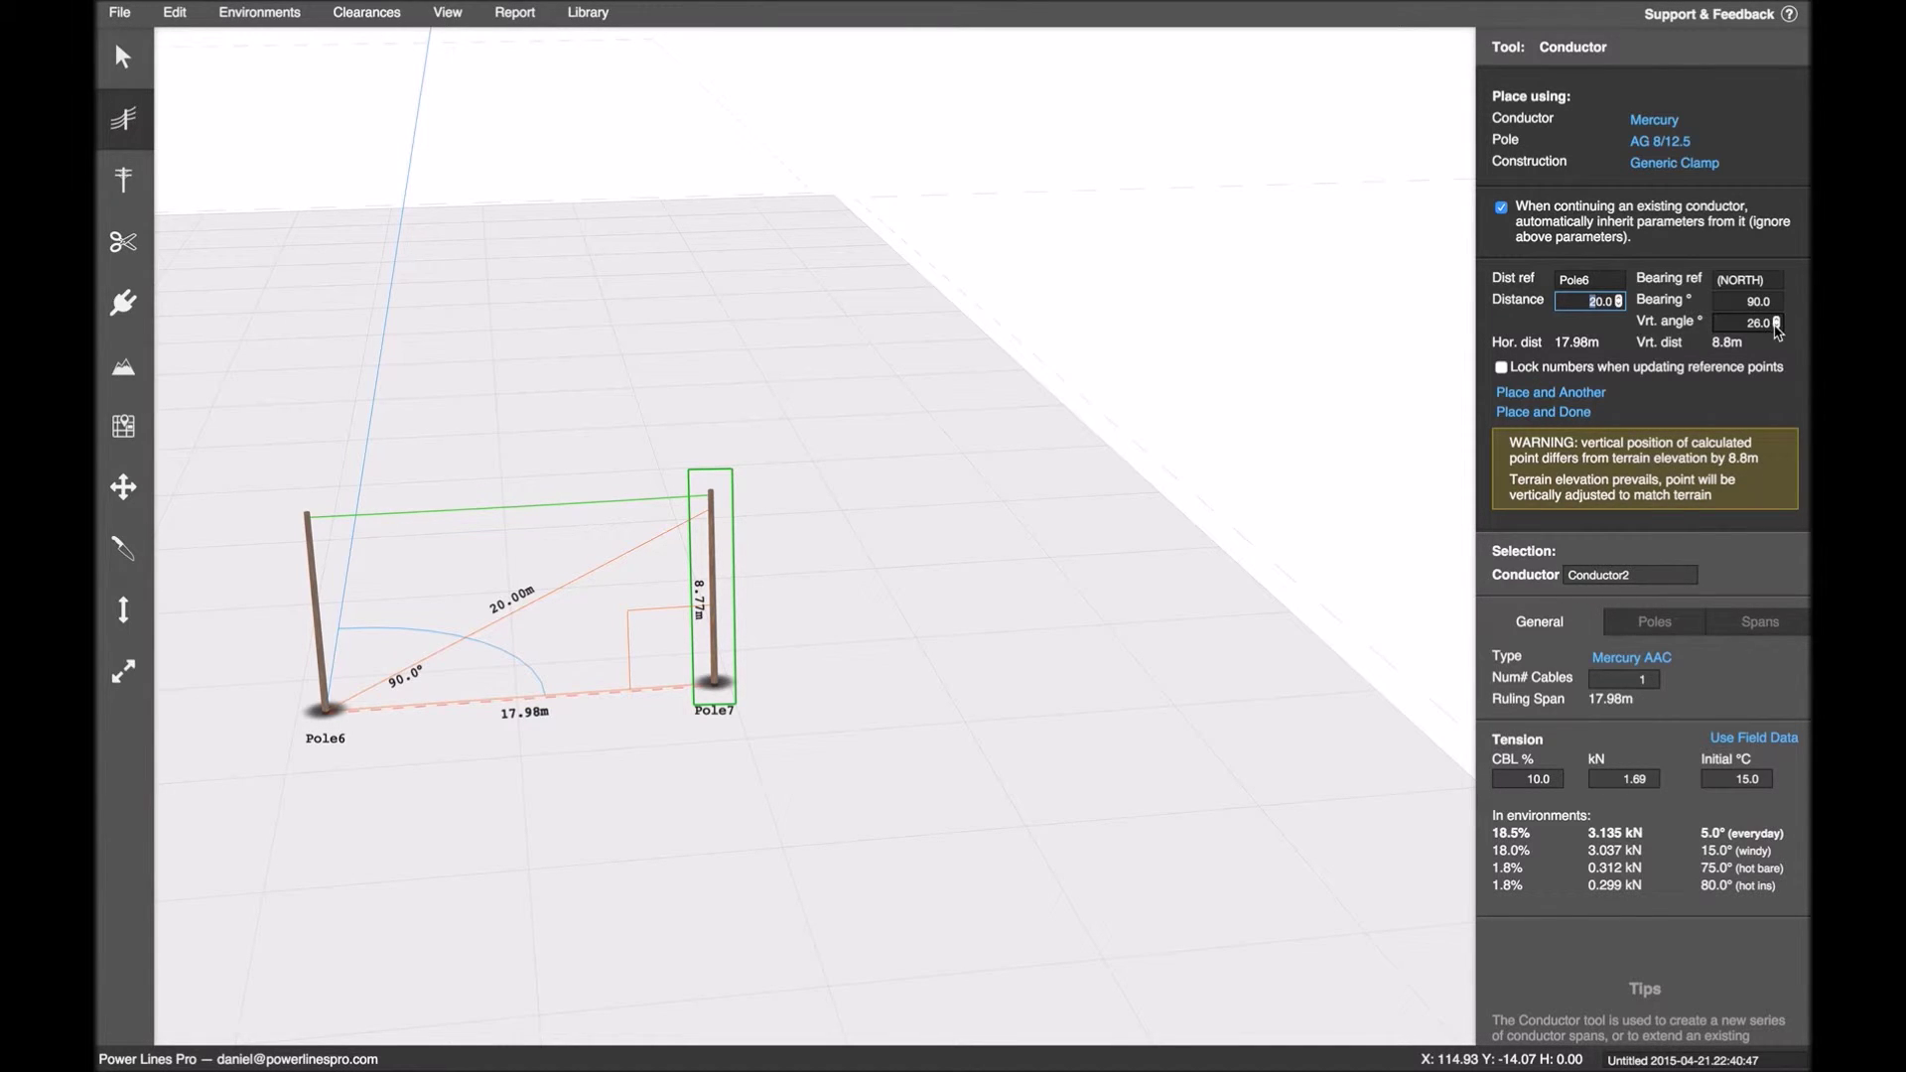
left_click(1774, 326)
left_click(1775, 327)
left_click(1775, 327)
left_click(1775, 327)
left_click(1774, 326)
left_click(1775, 326)
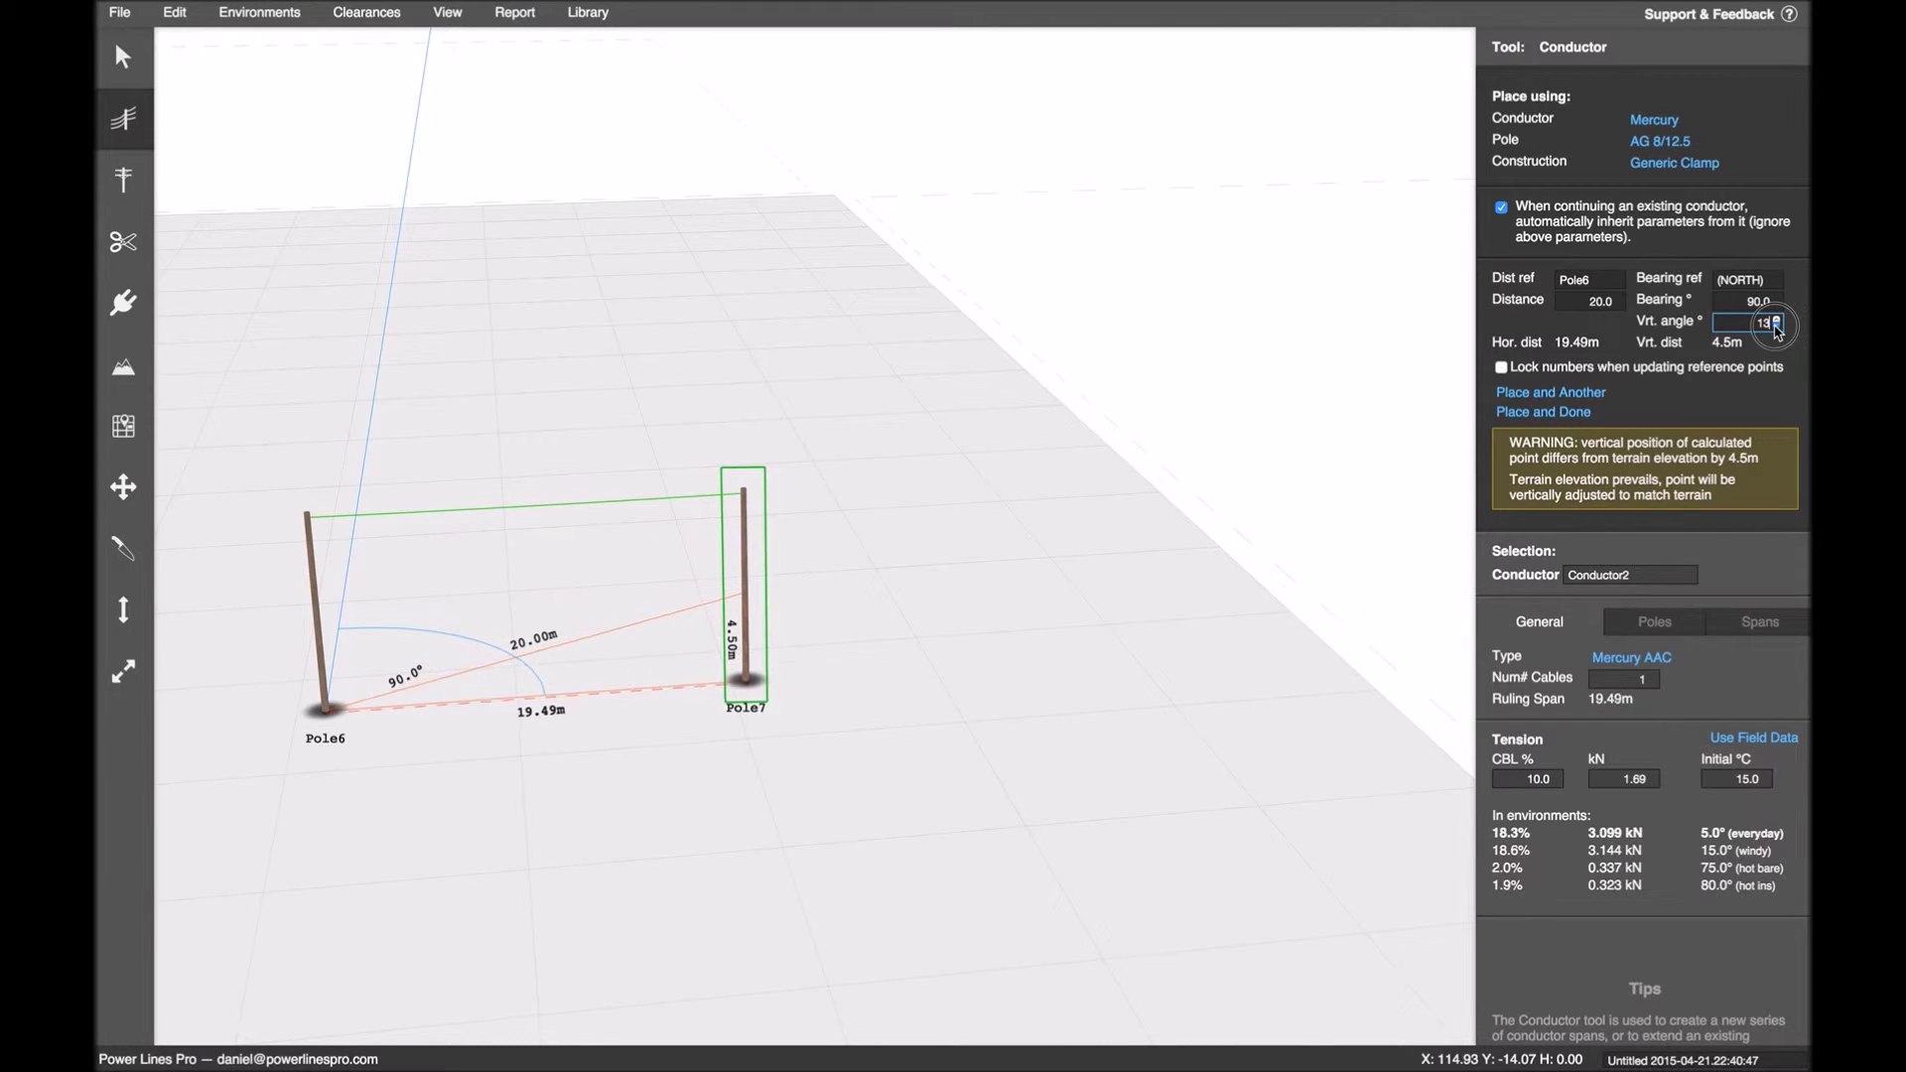
left_click(1775, 326)
left_click(1775, 326)
left_click(1776, 327)
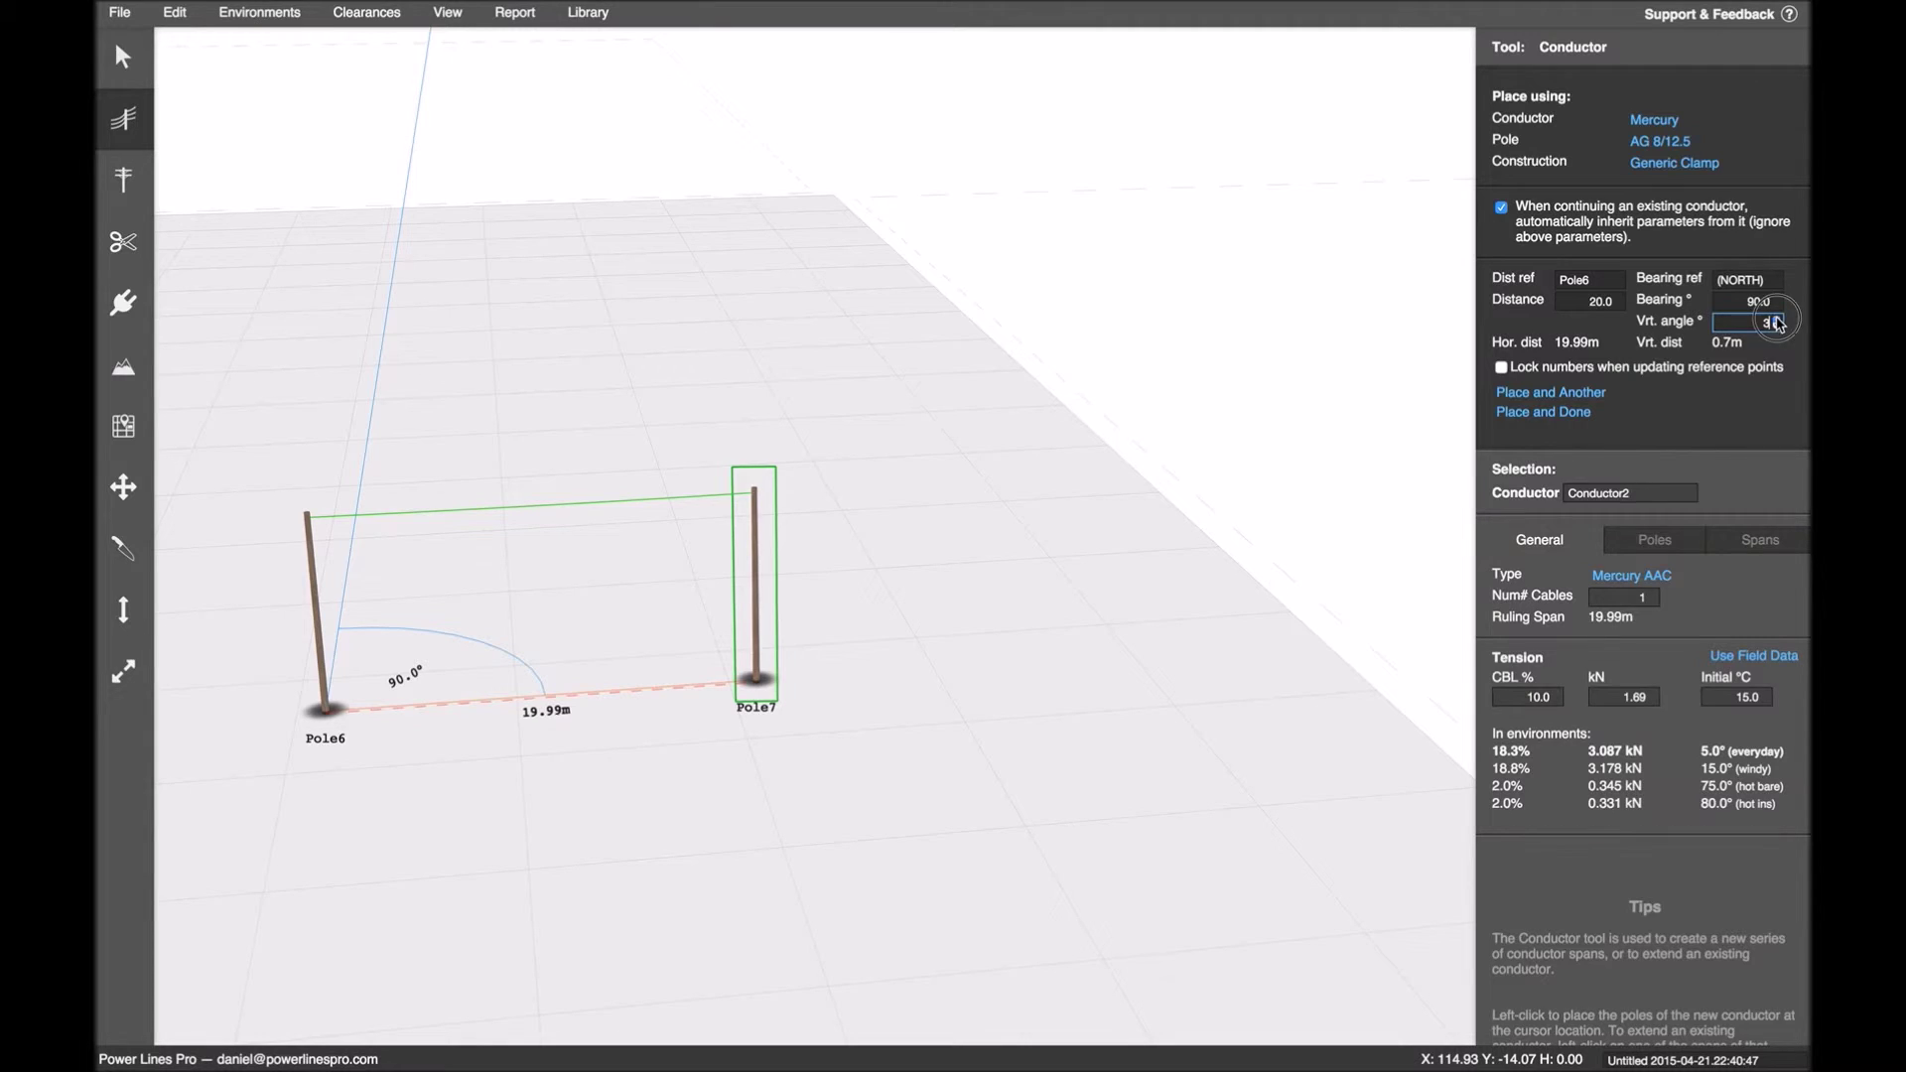
left_click(1777, 326)
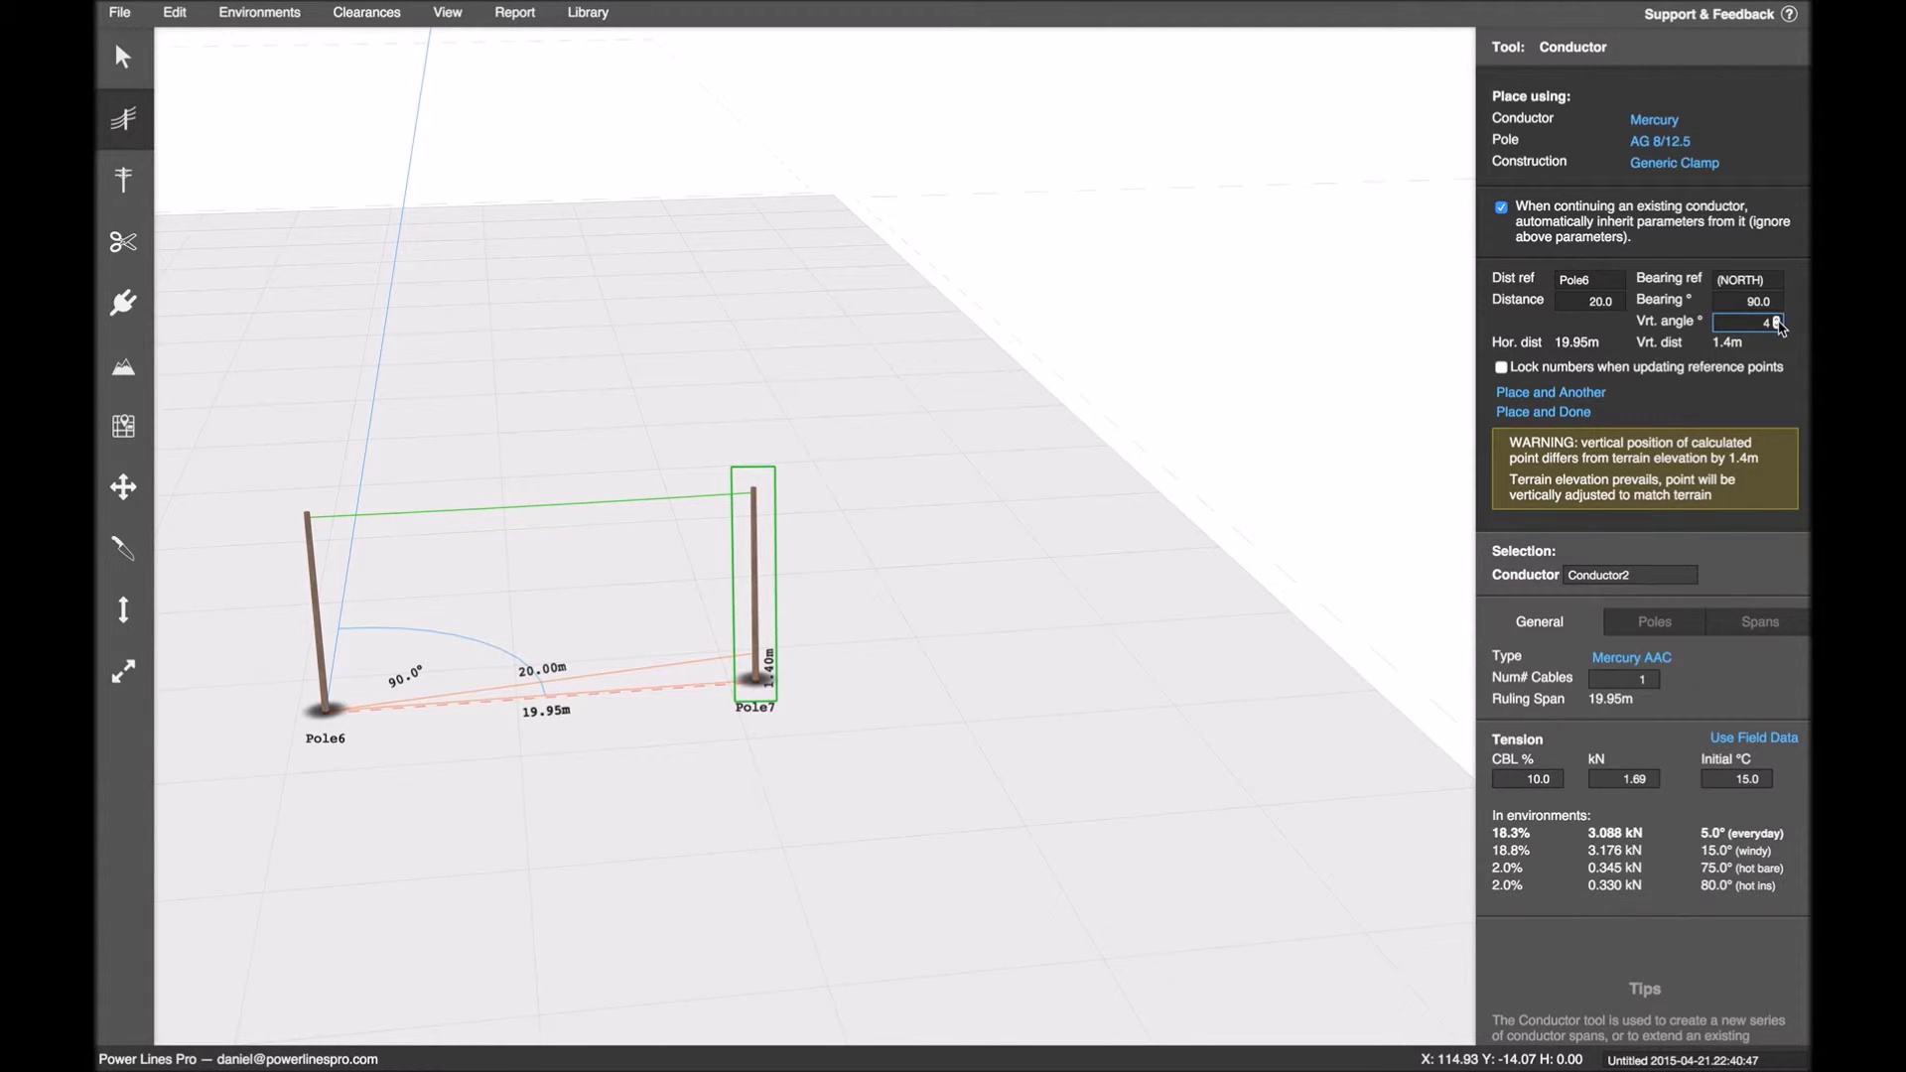
left_click(1777, 328)
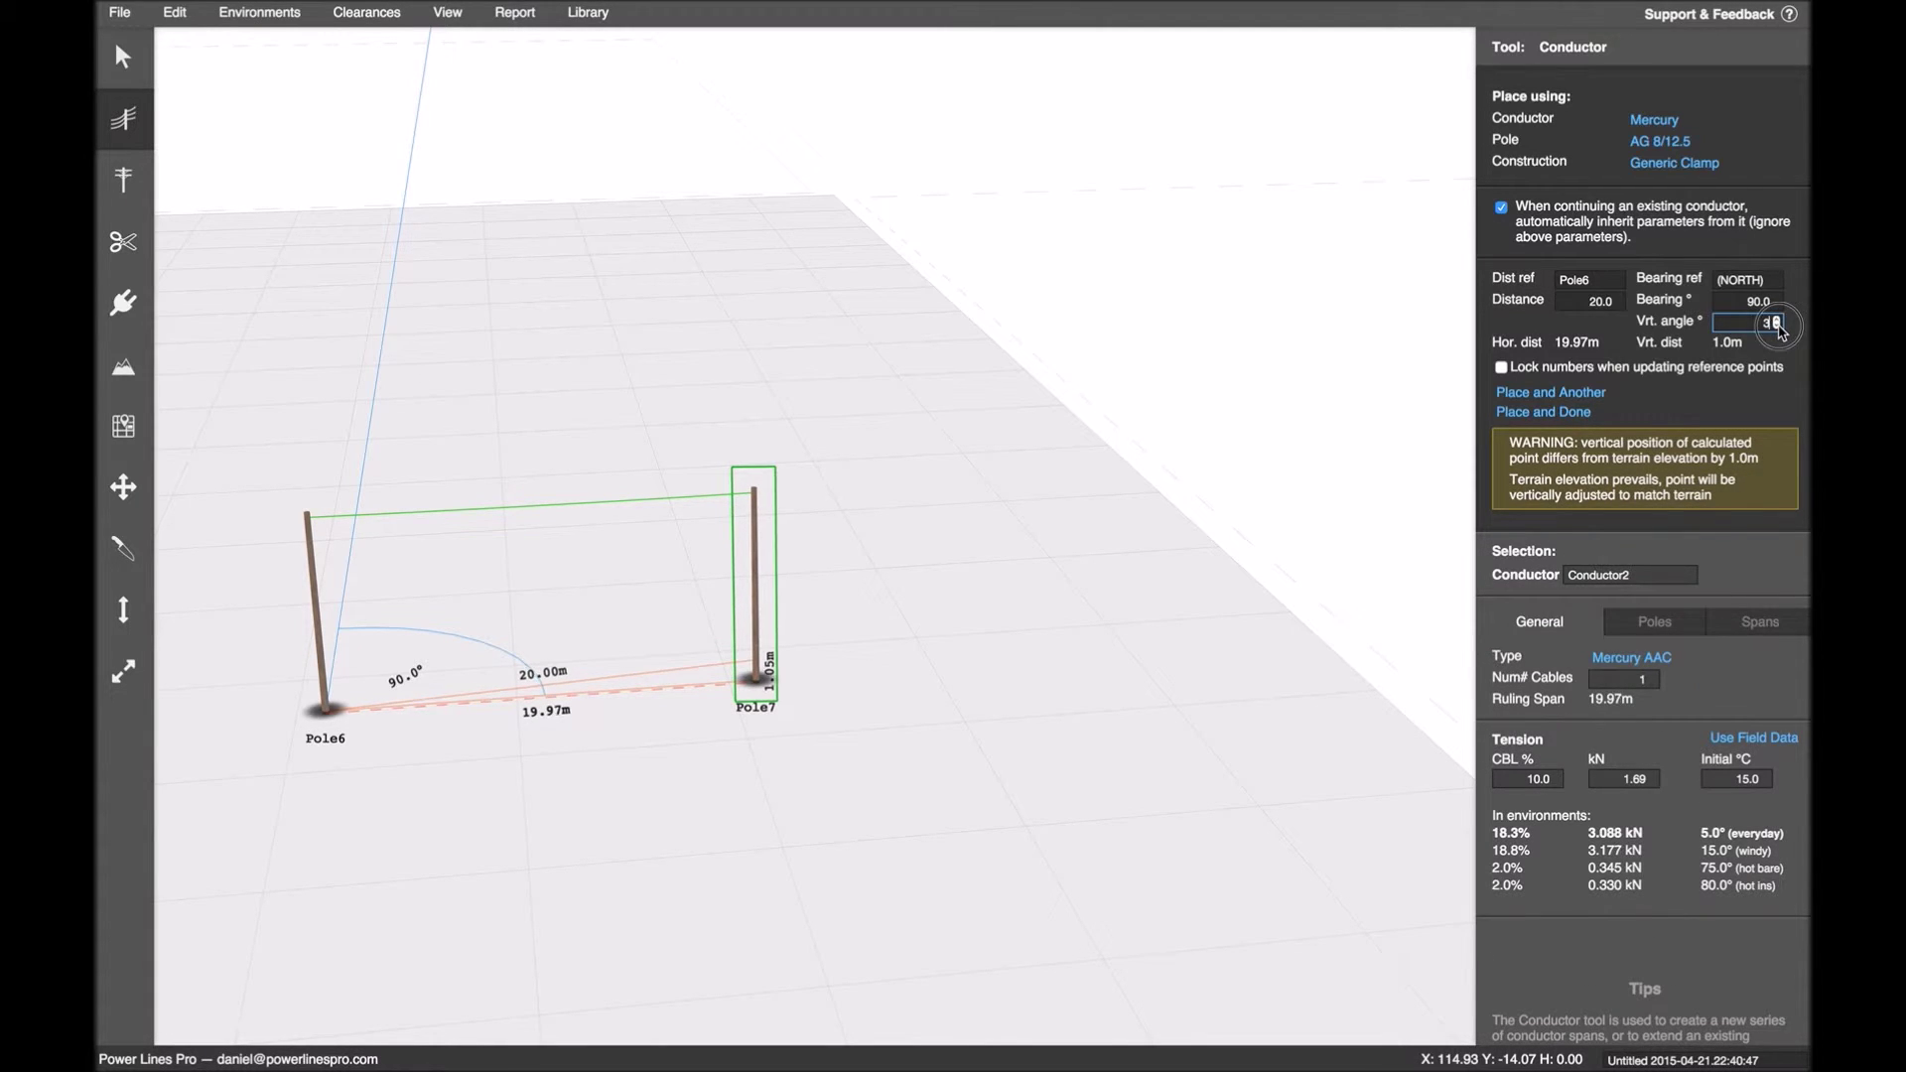
- Try negative vertical angles for the next pole, going down to -12°
right_click(1778, 325)
left_click(1777, 326)
left_click(1784, 325)
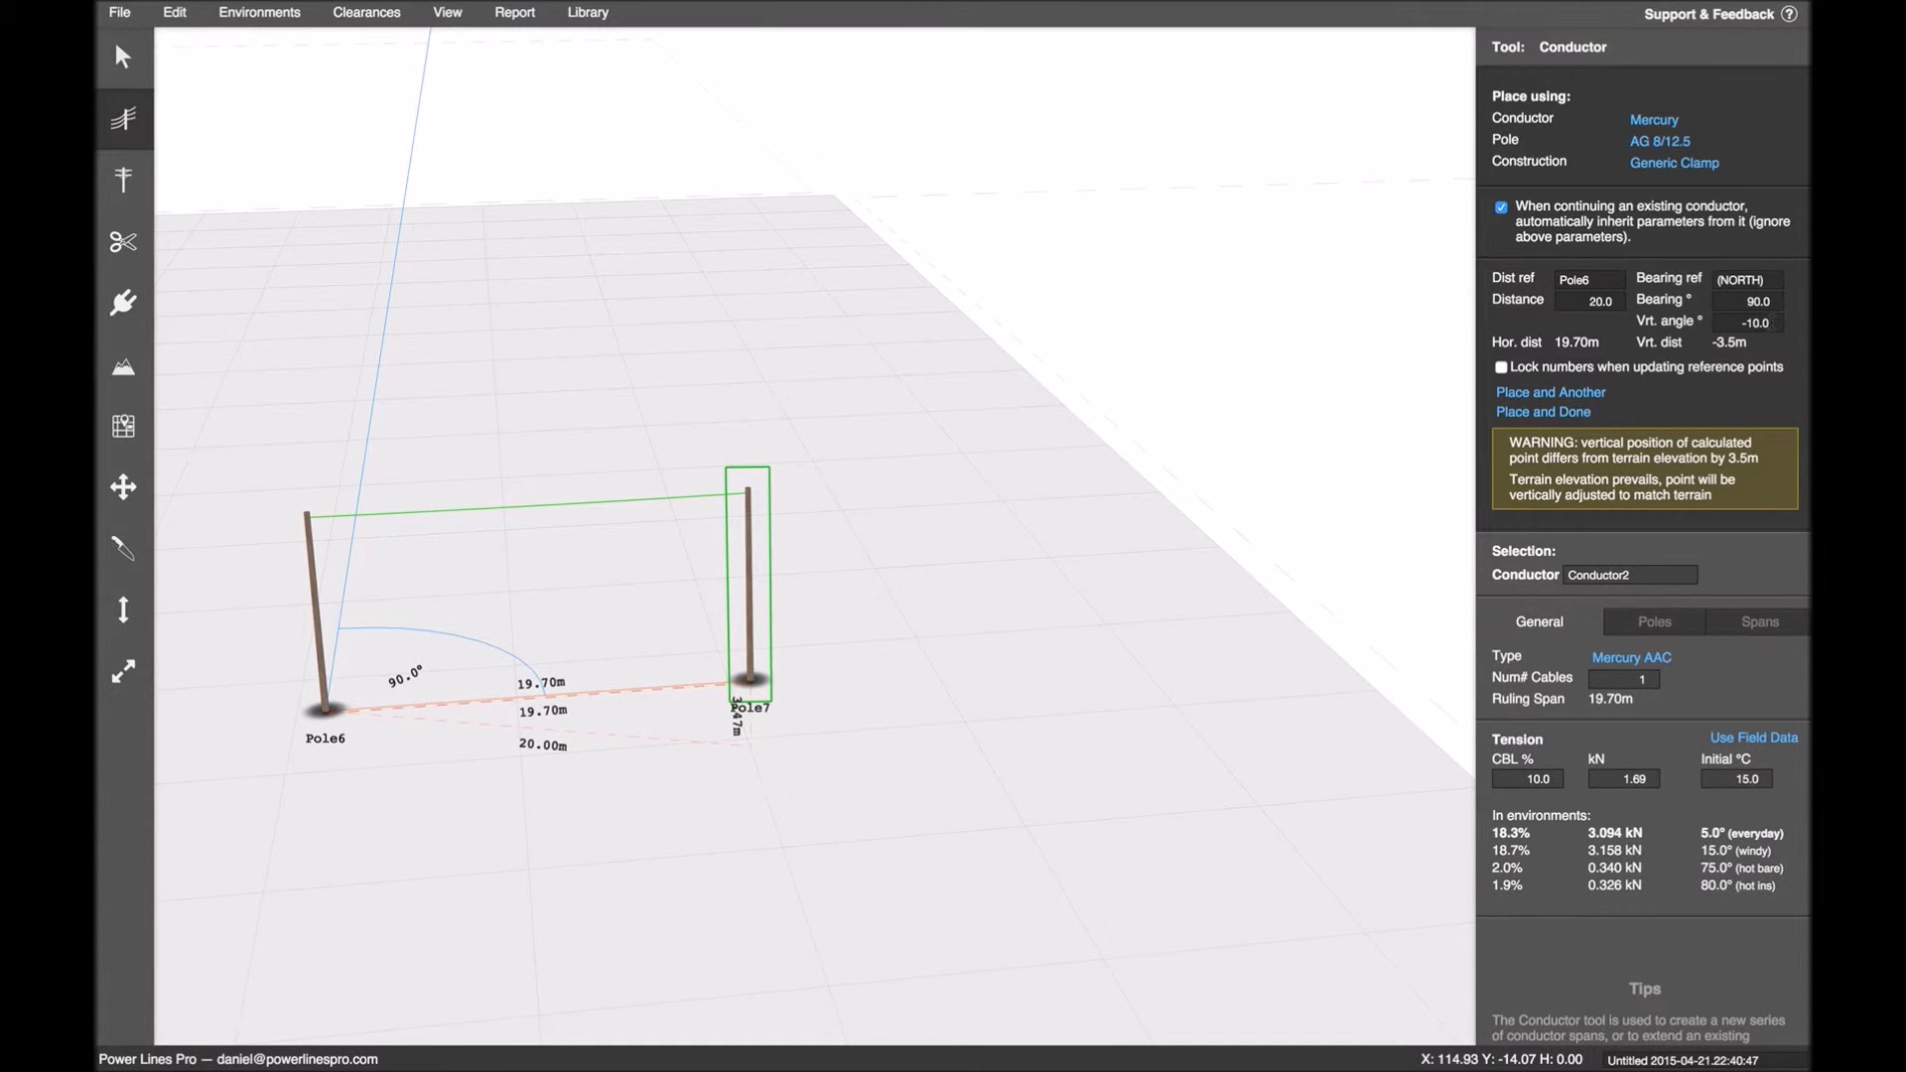
left_click(1775, 326)
left_click(1777, 323)
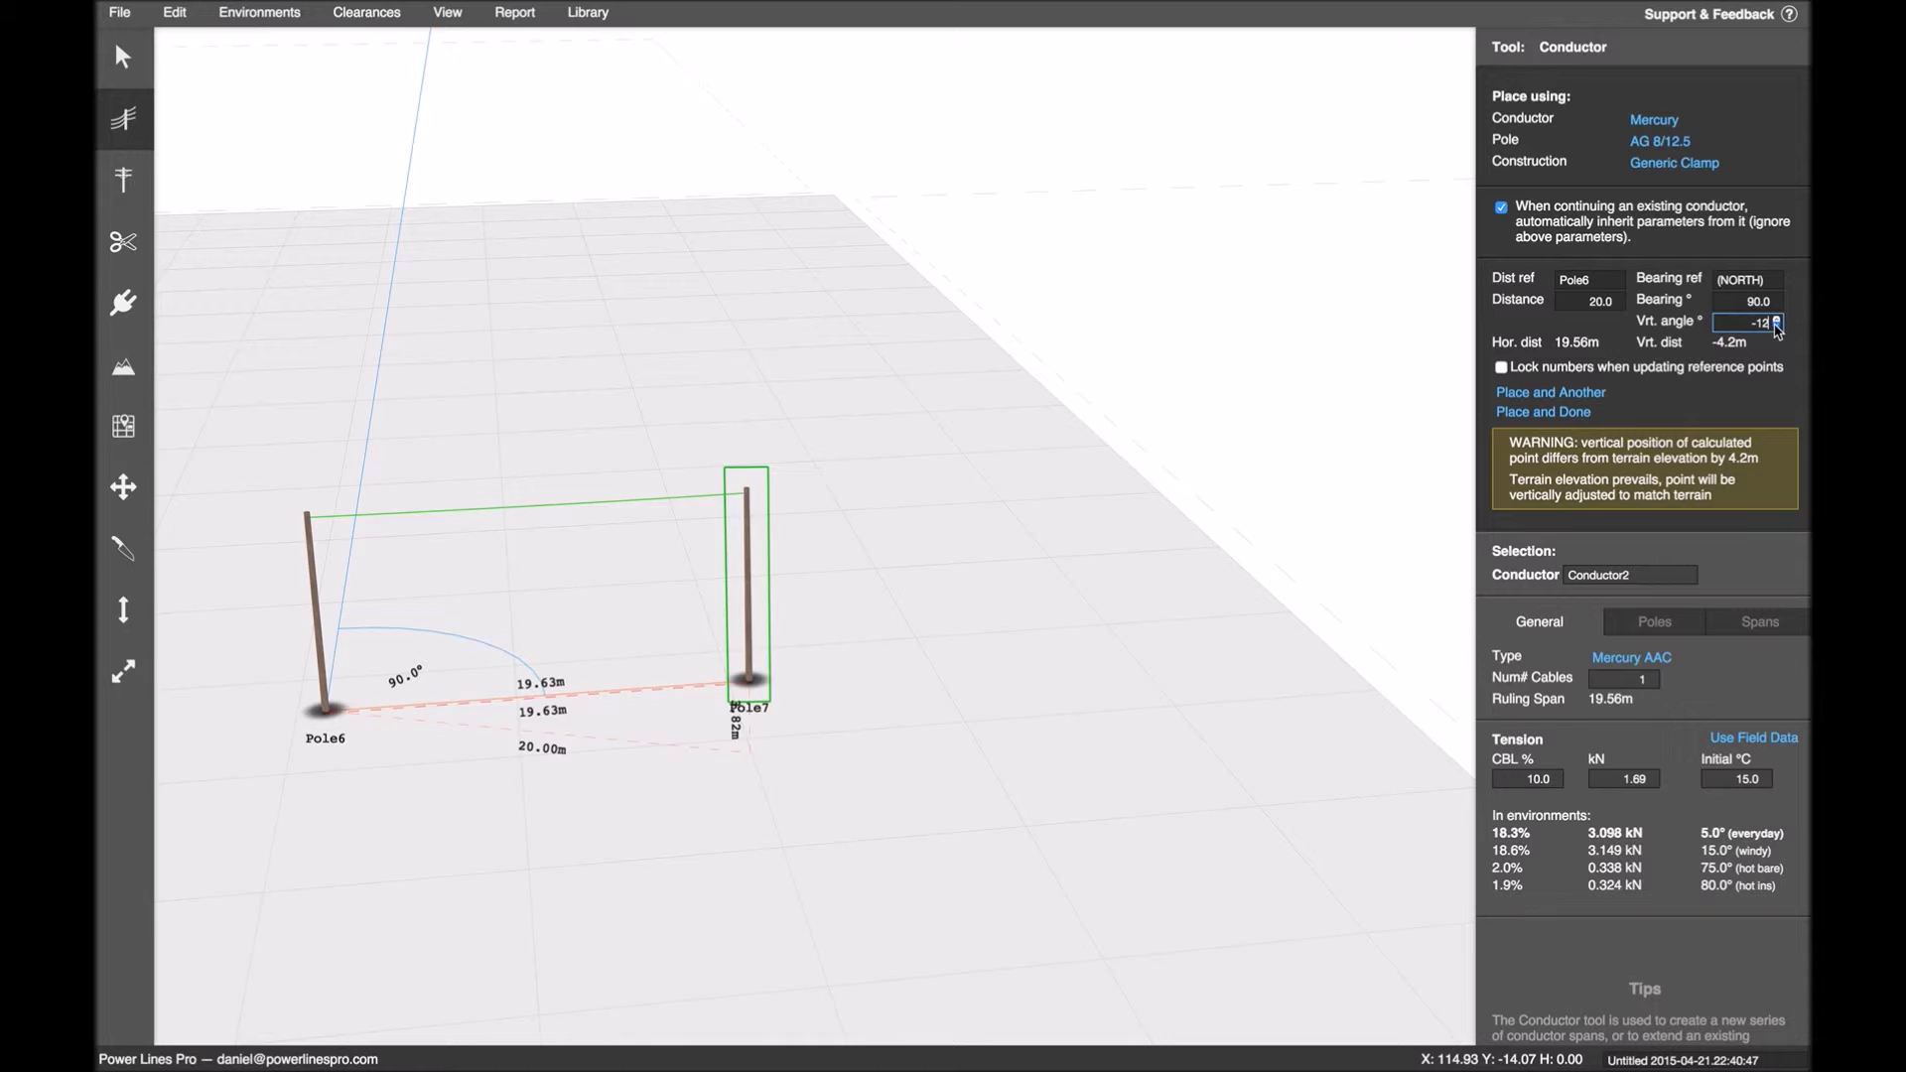
left_click(1776, 323)
- Raise the next pole's vertical angle to 19° and highlight the terrain elevation warning text
left_click(1777, 319)
left_click(1777, 319)
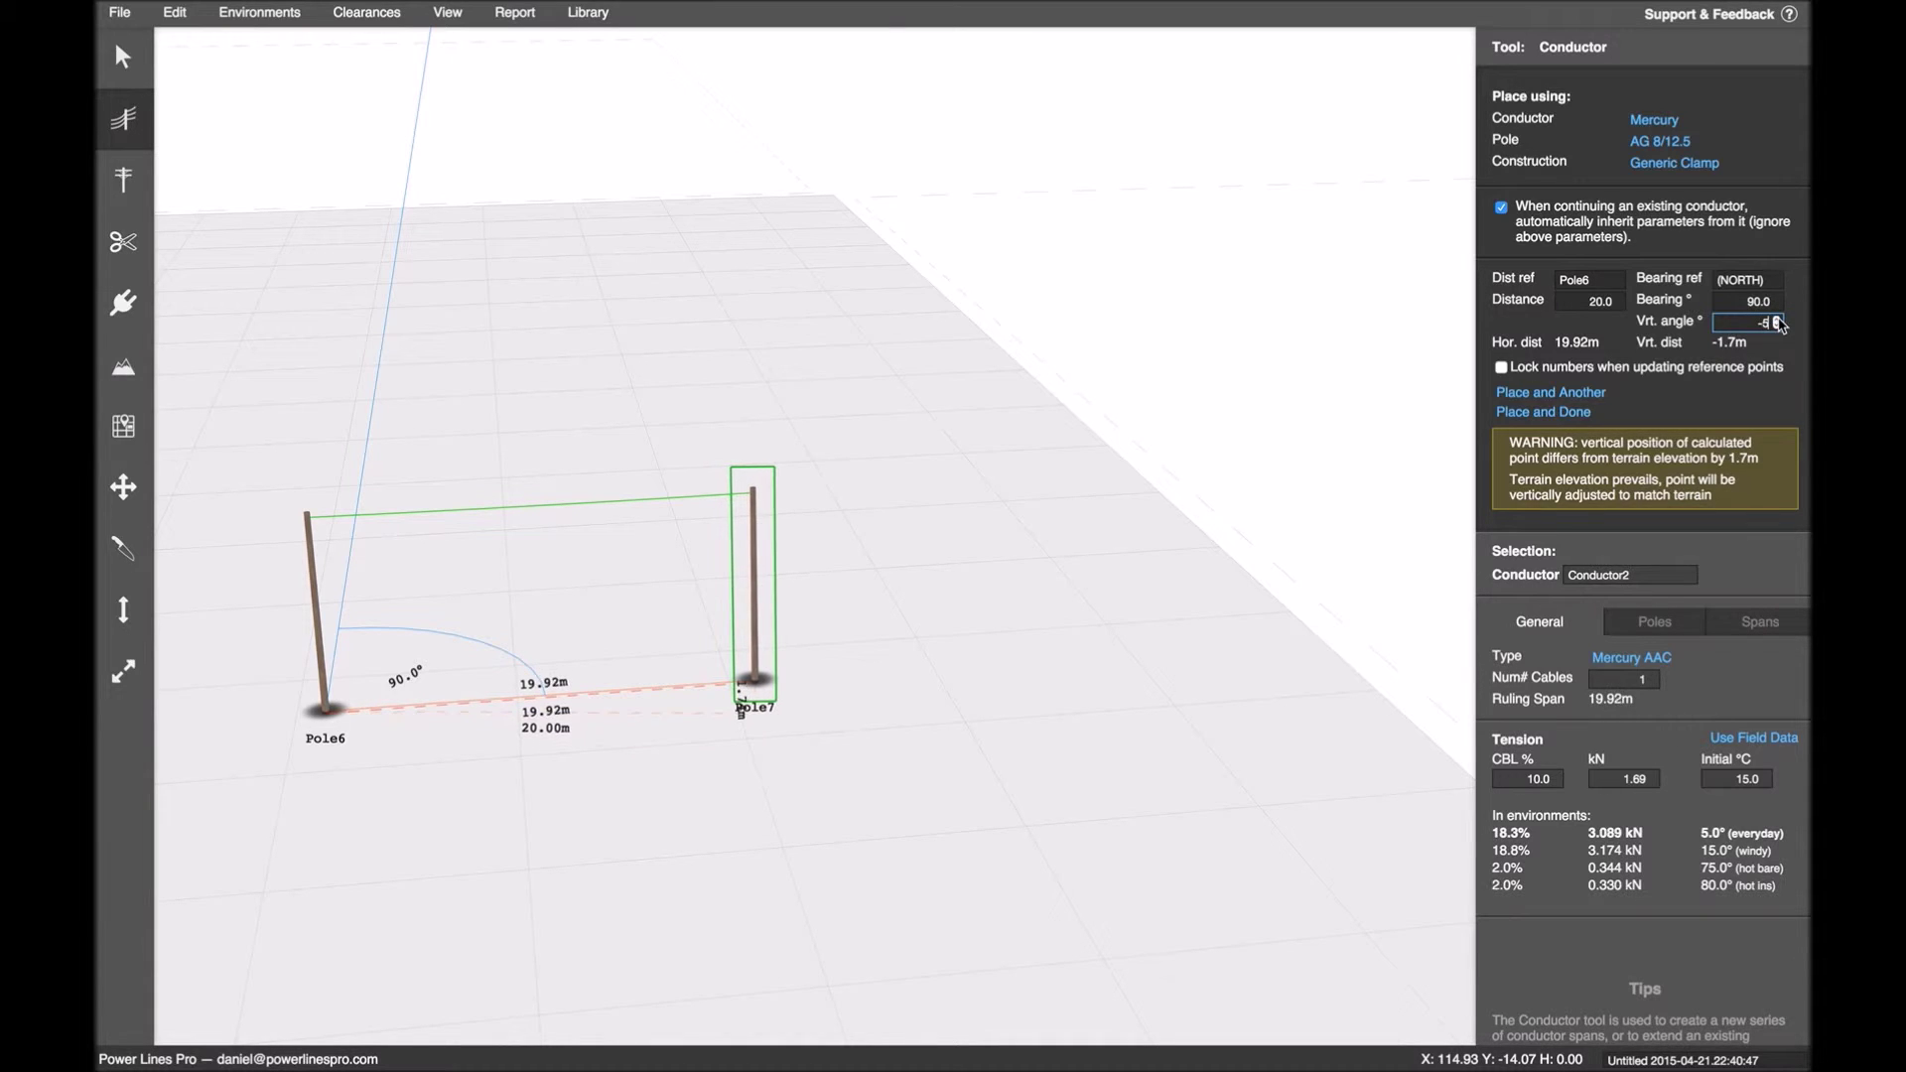
left_click(1777, 320)
left_click(1777, 320)
left_click(1777, 320)
left_click(1777, 320)
left_click(1776, 320)
left_click(1777, 320)
left_click_drag(1776, 323, 1776, 323)
left_click_drag(1555, 441, 1735, 495)
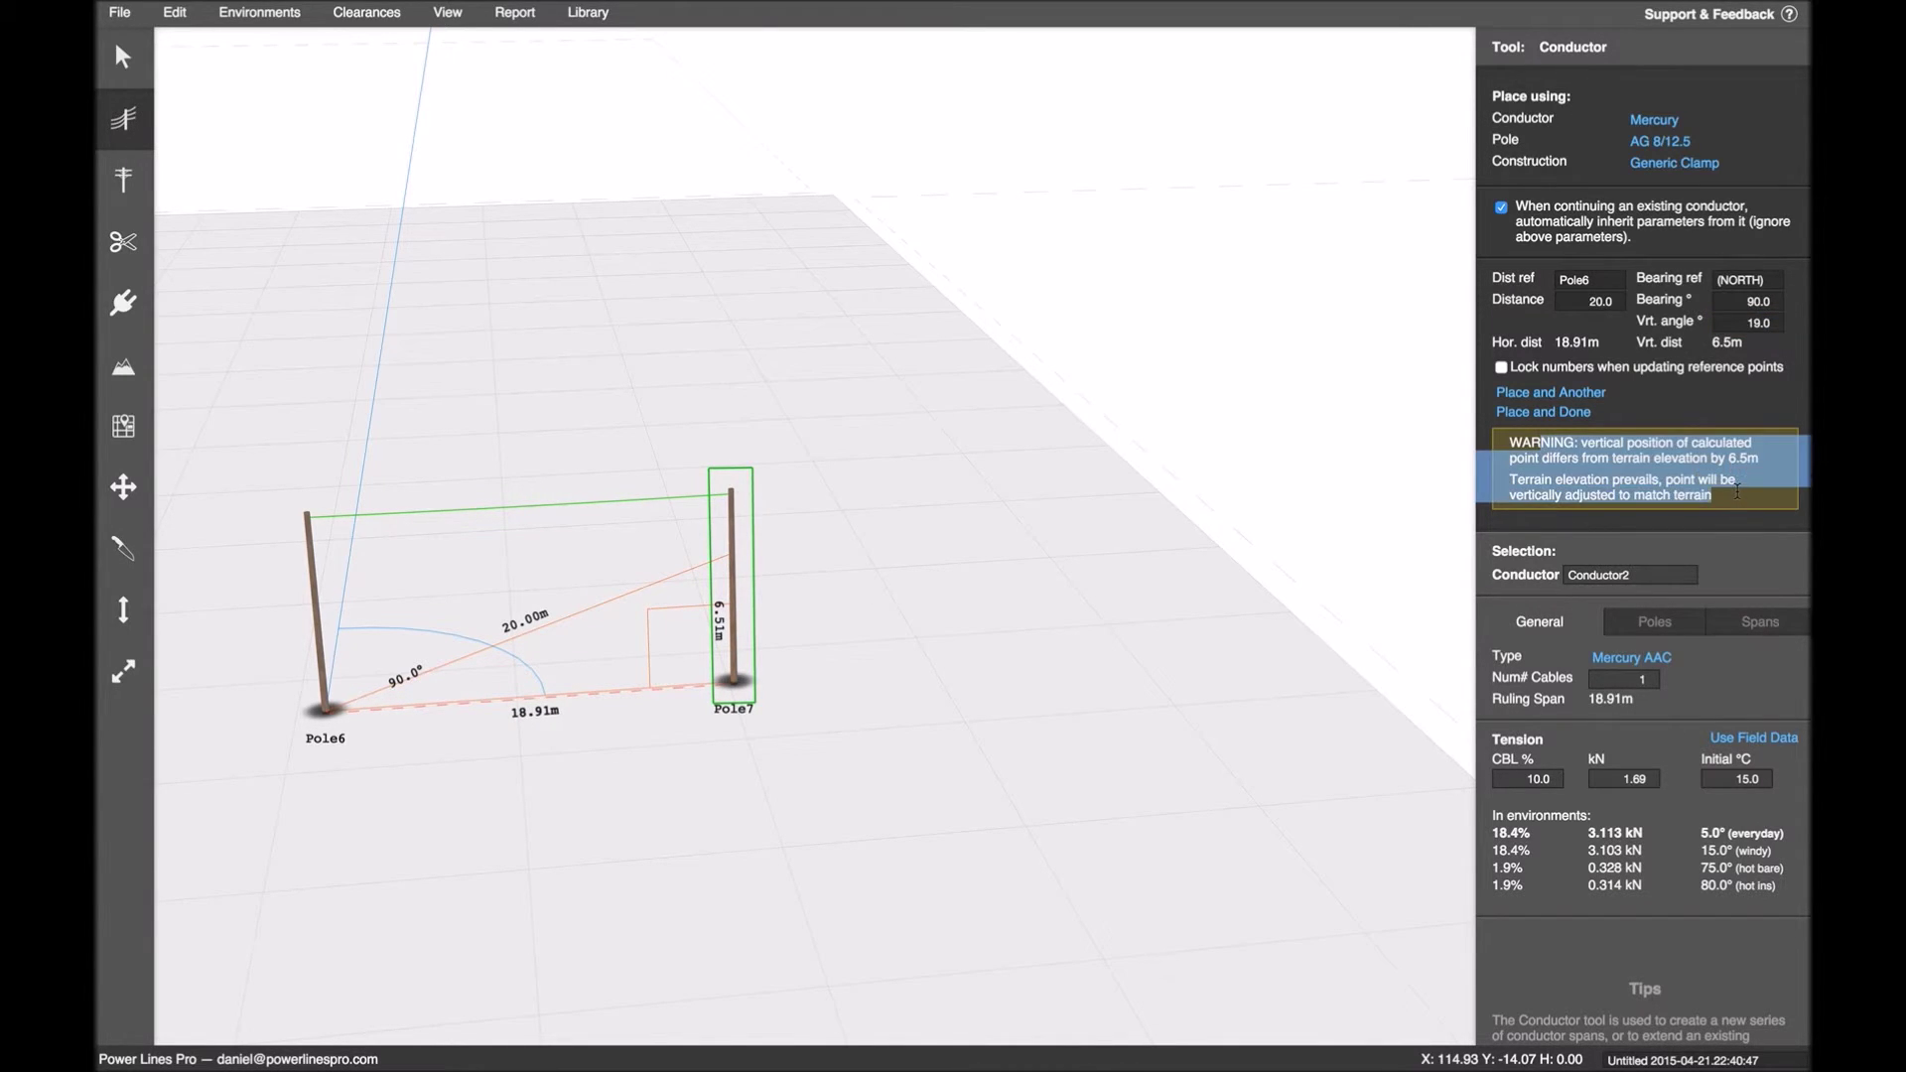
left_click(1733, 491)
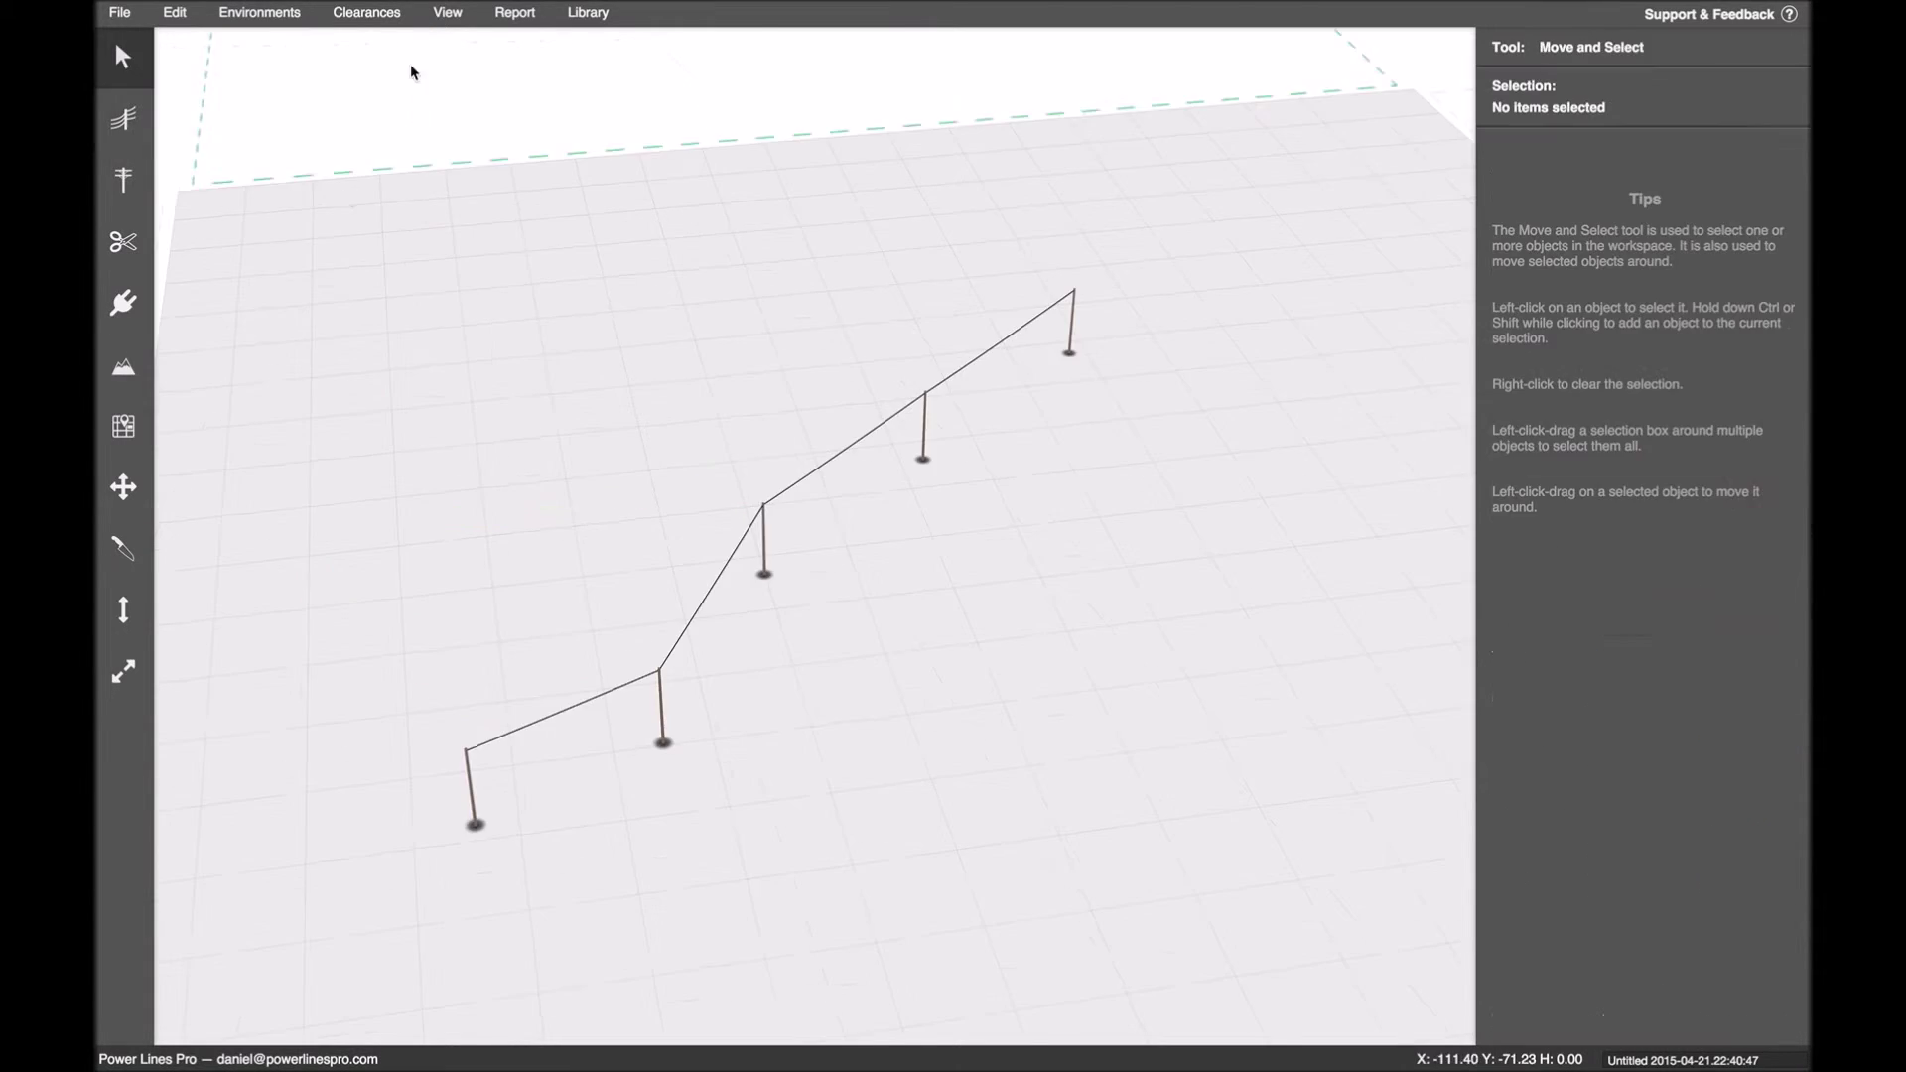
- Place two linked terrain height specification points on the open ground alongside the conductor
left_click(870, 722)
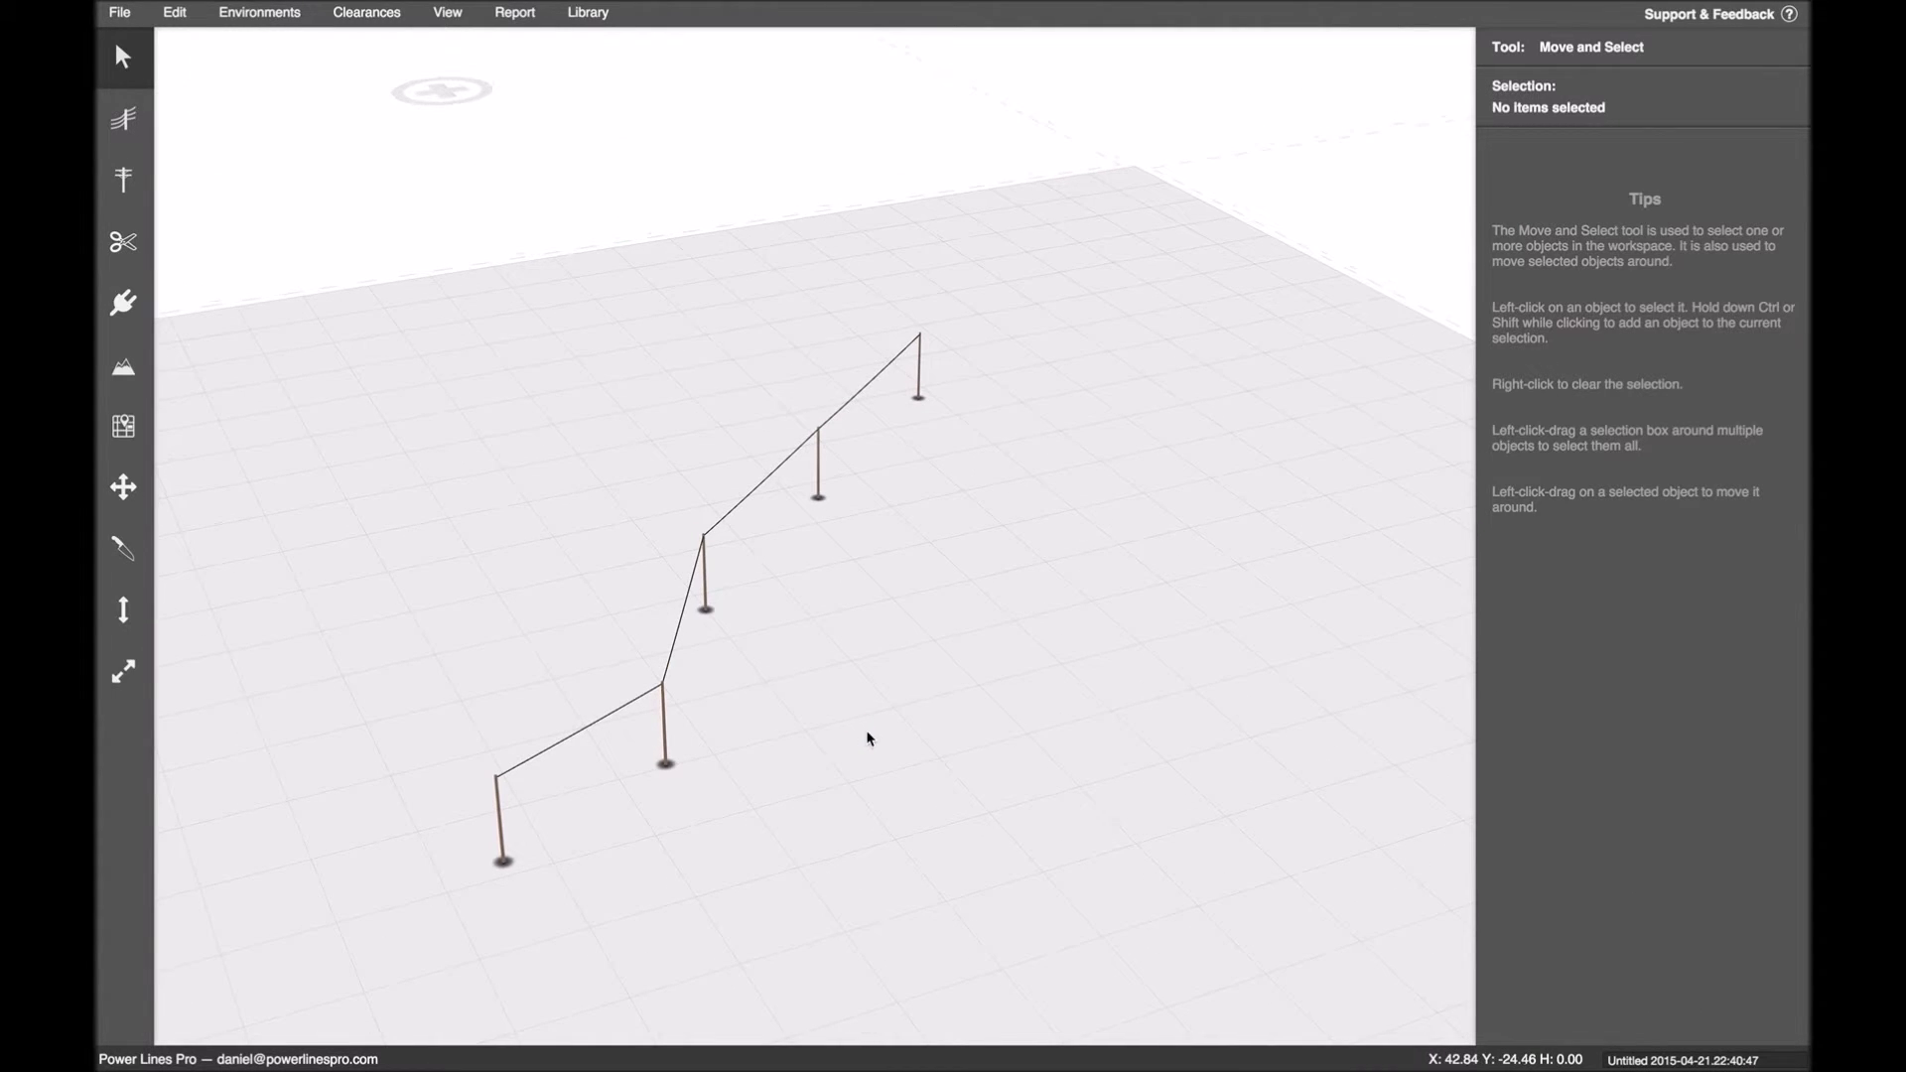
mouse_move(867, 734)
middle_mouse_down()
mouse_move(865, 688)
mouse_move(917, 687)
mouse_move(878, 699)
middle_mouse_up()
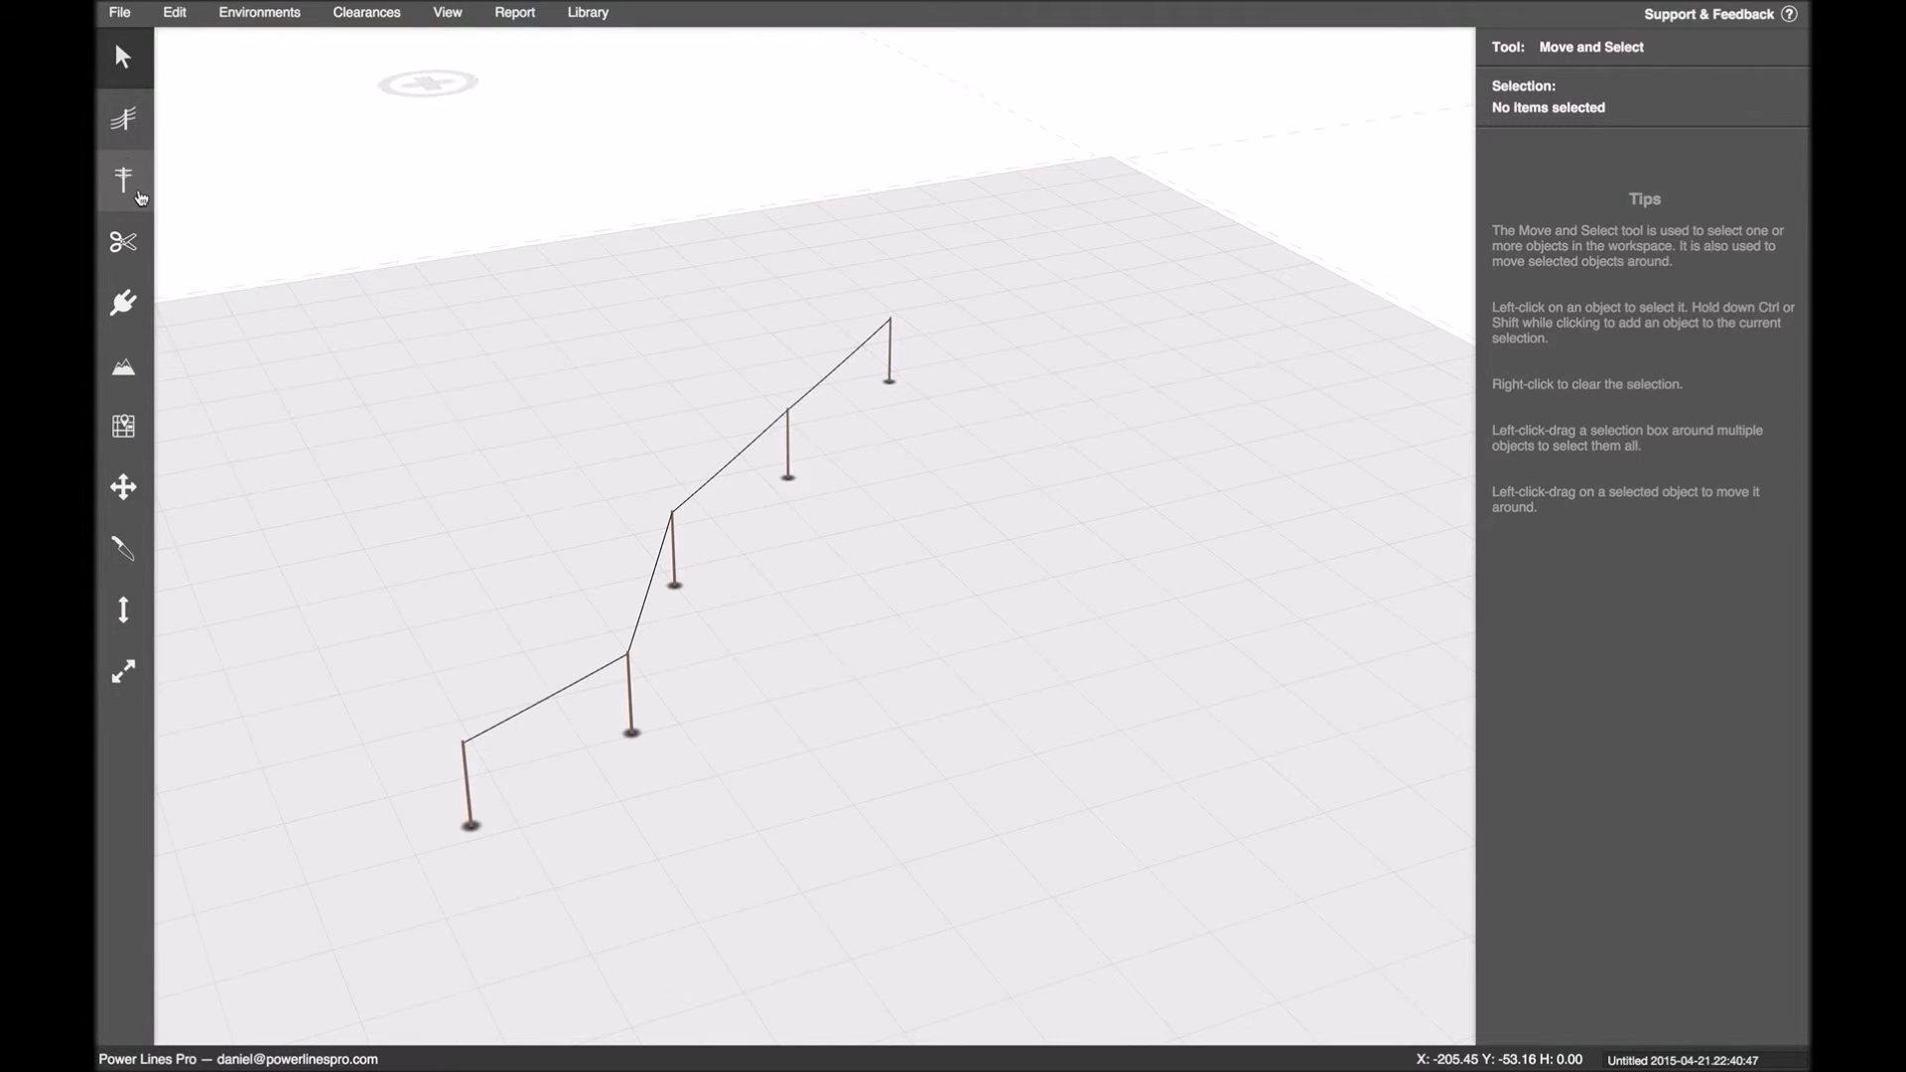
left_click(123, 371)
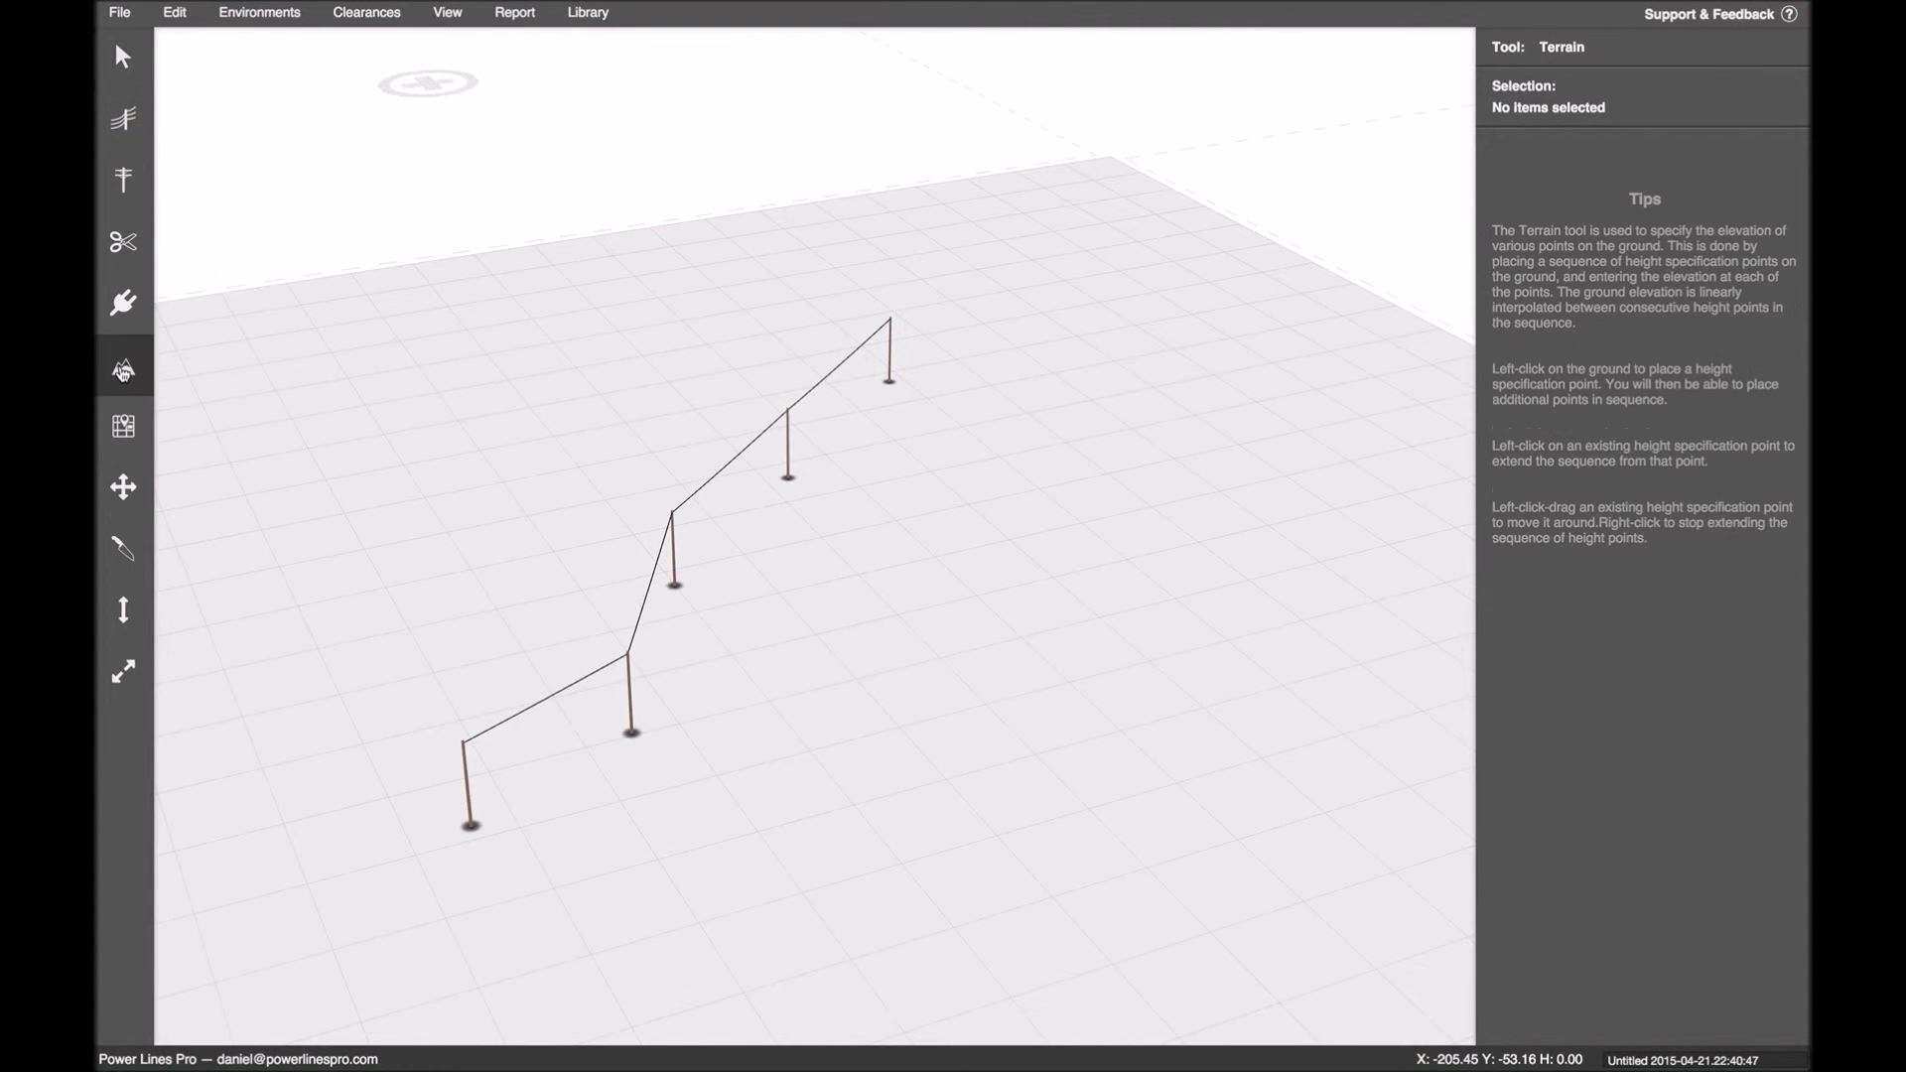
left_click(752, 713)
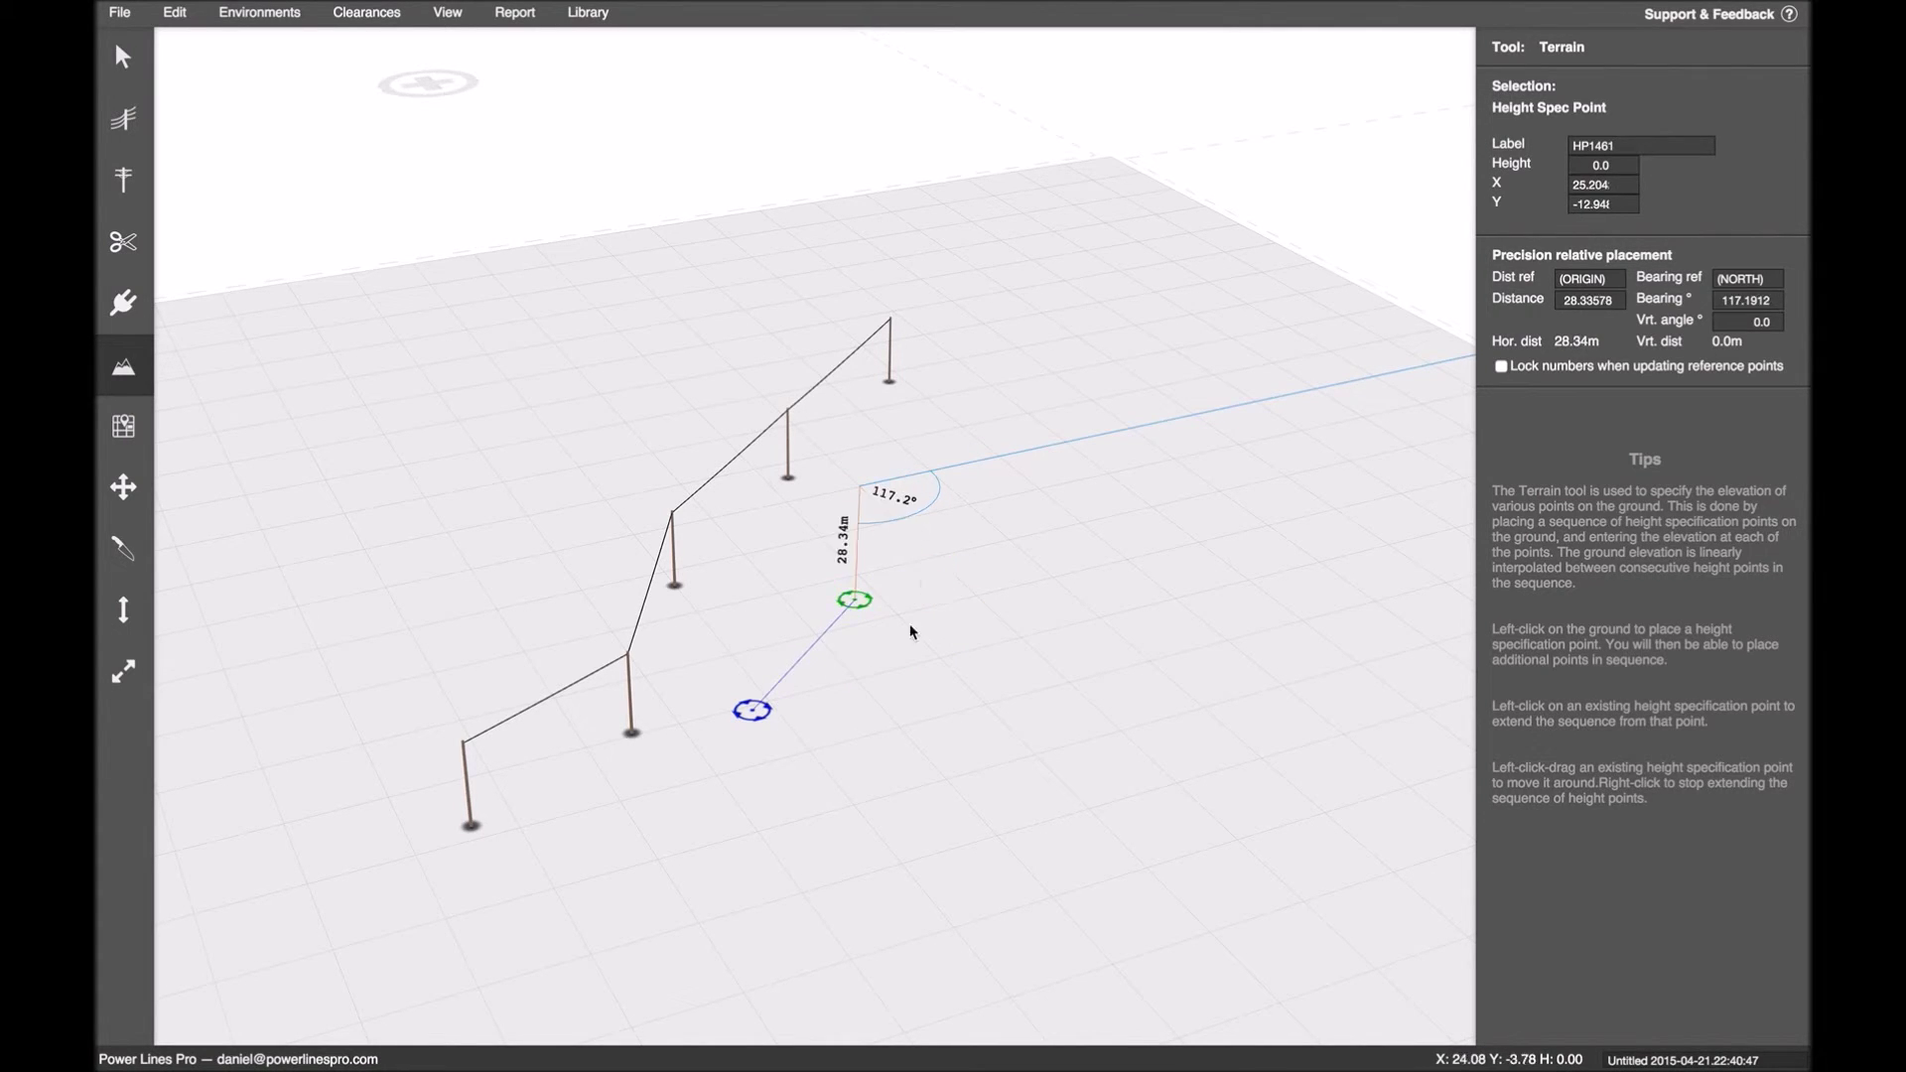
- Move the second height point to about X 21.5, Y -5.0 and the first one to about X 48.3, Y 18.8
right_click_drag(795, 723, 974, 778)
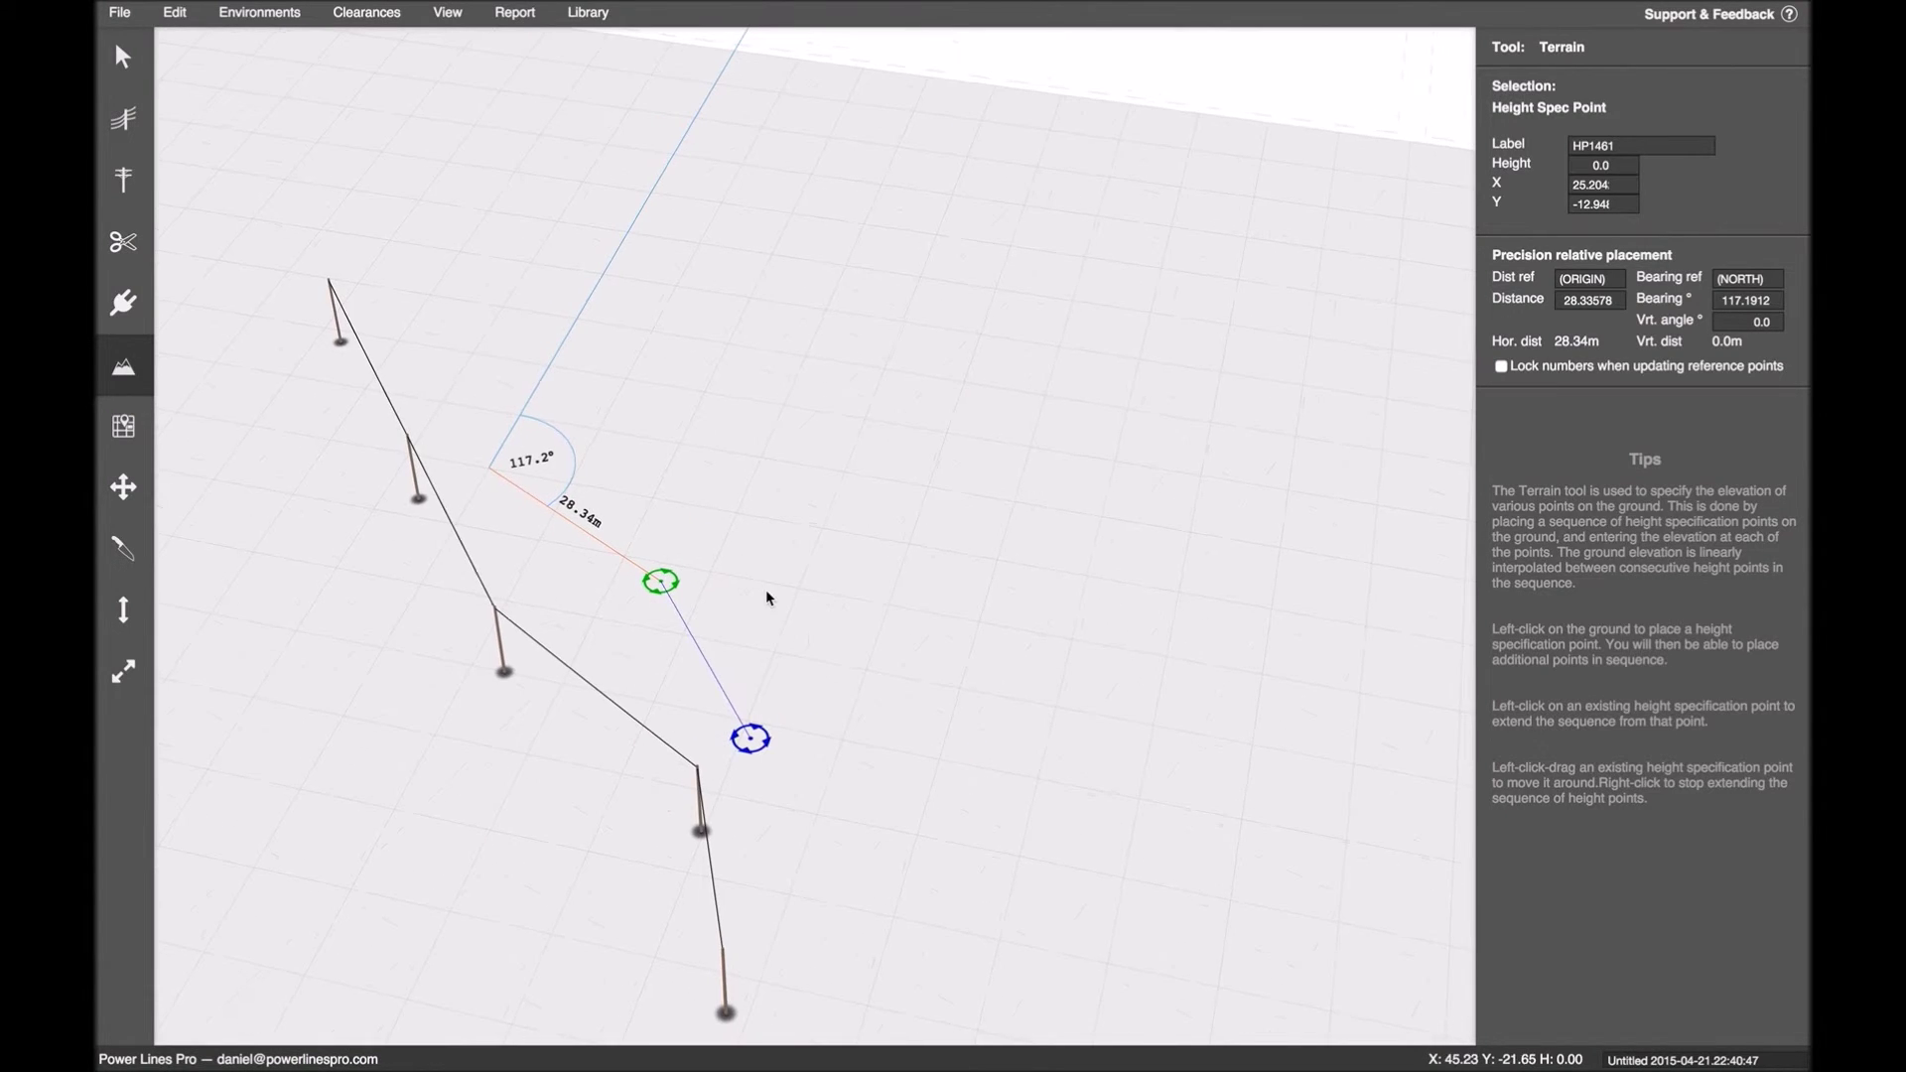
middle_click_drag(765, 598, 693, 657)
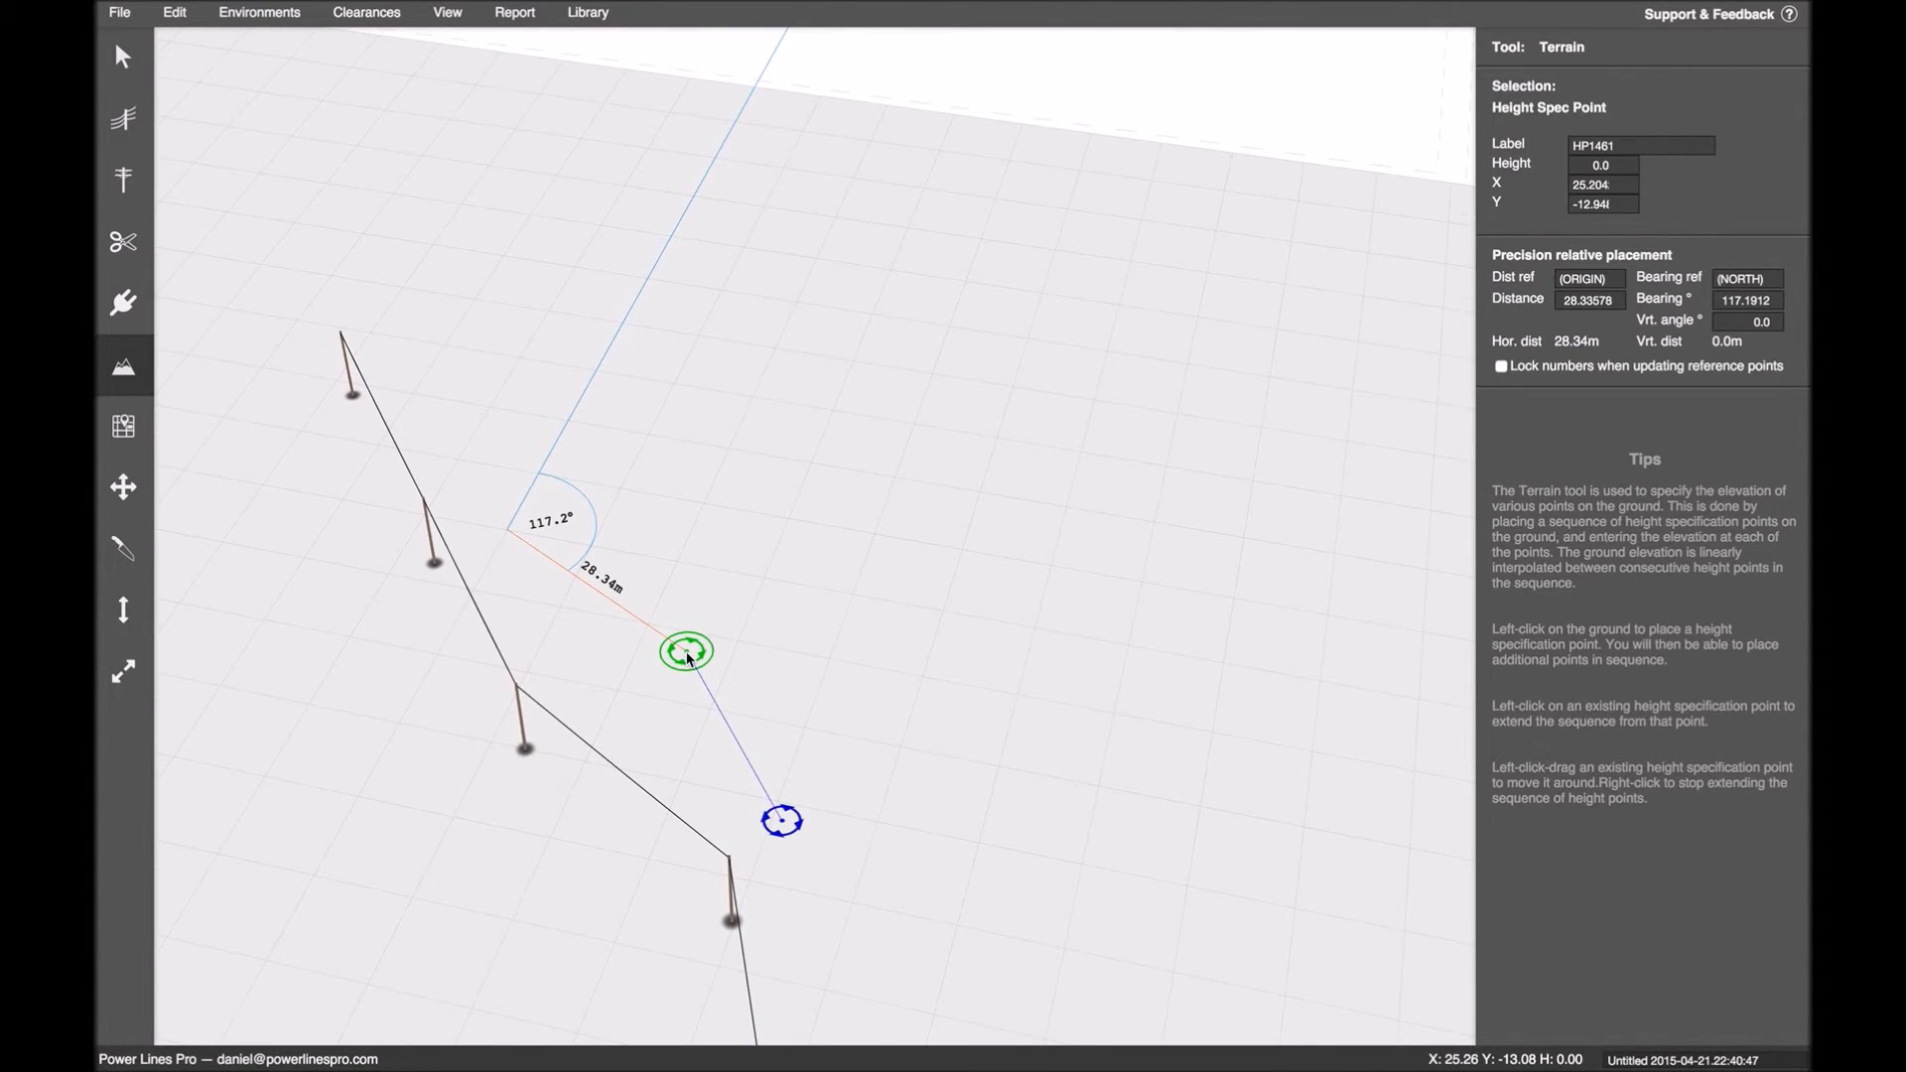
left_click_drag(688, 658, 676, 593)
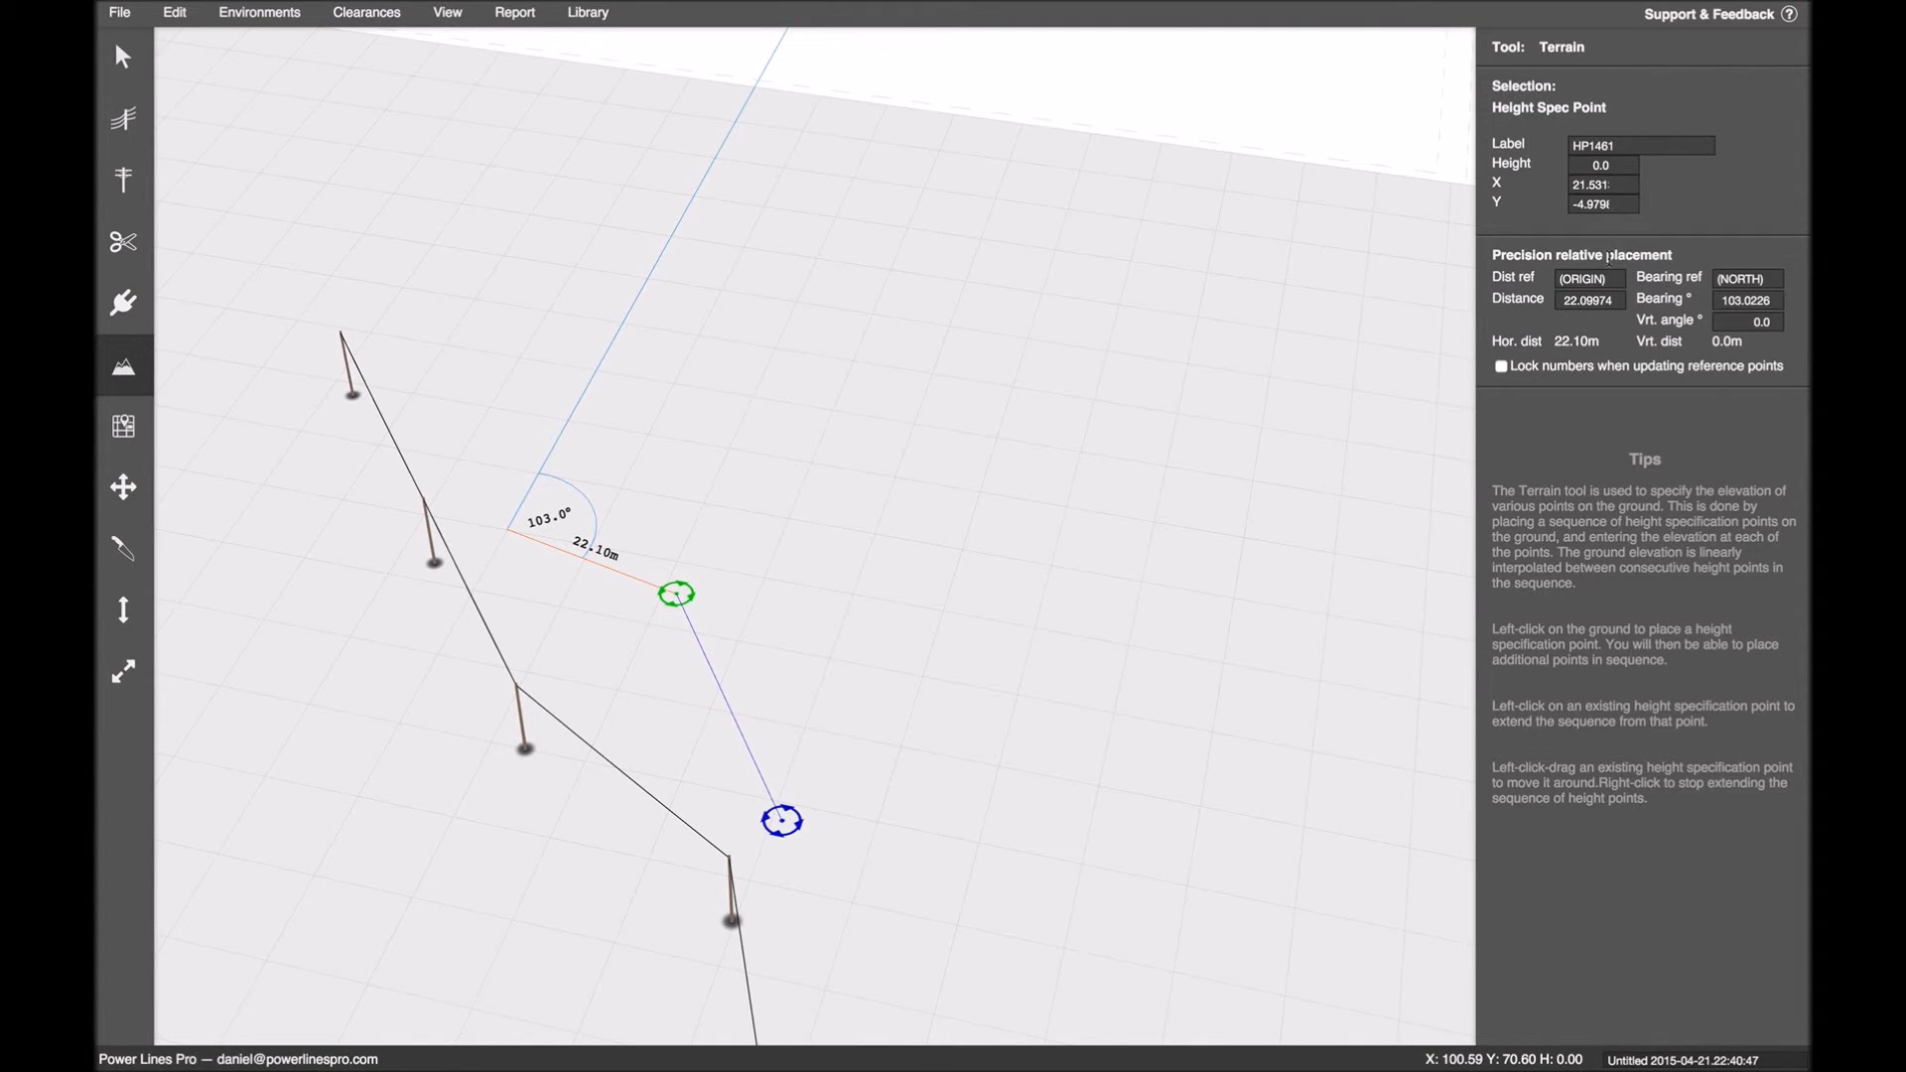
left_click_drag(781, 819, 963, 496)
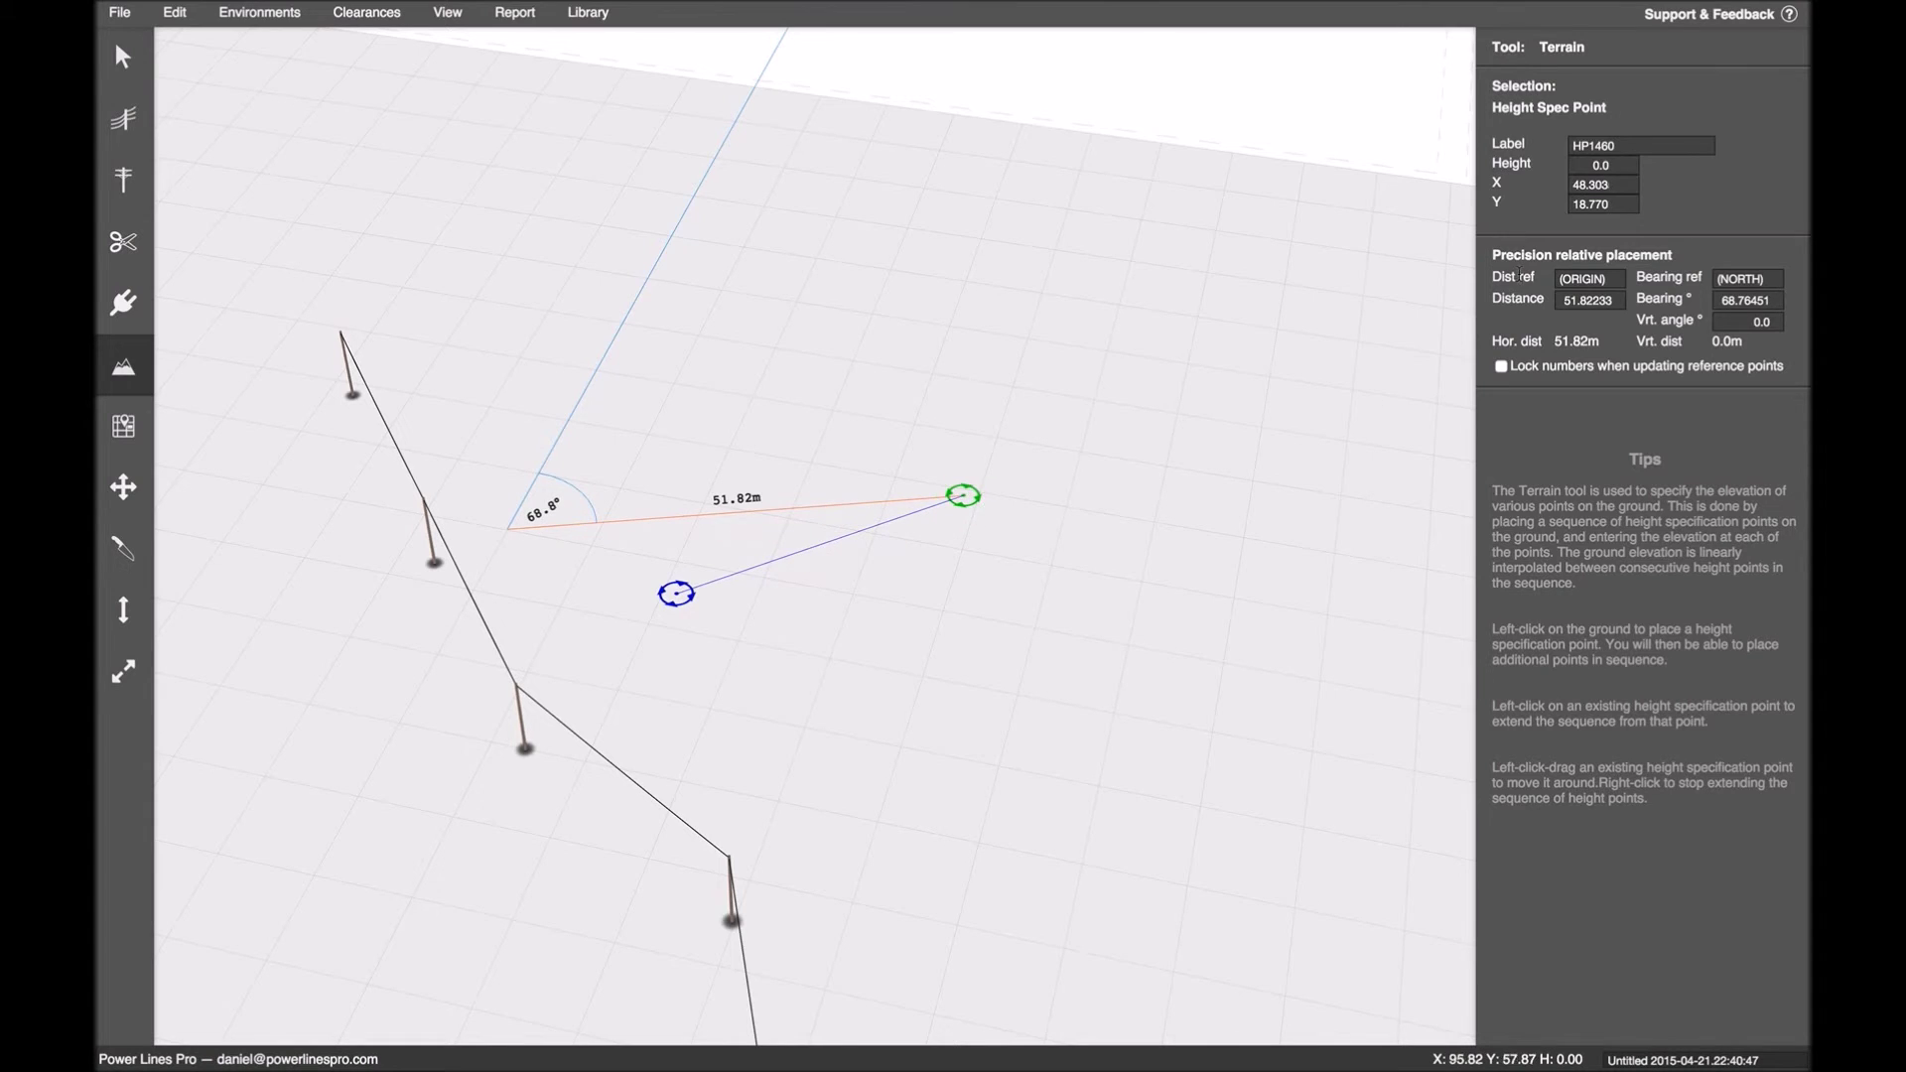
- Set the distance reference of the selected height point to the other height point, HP1461
left_click(1616, 276)
left_click(1595, 325)
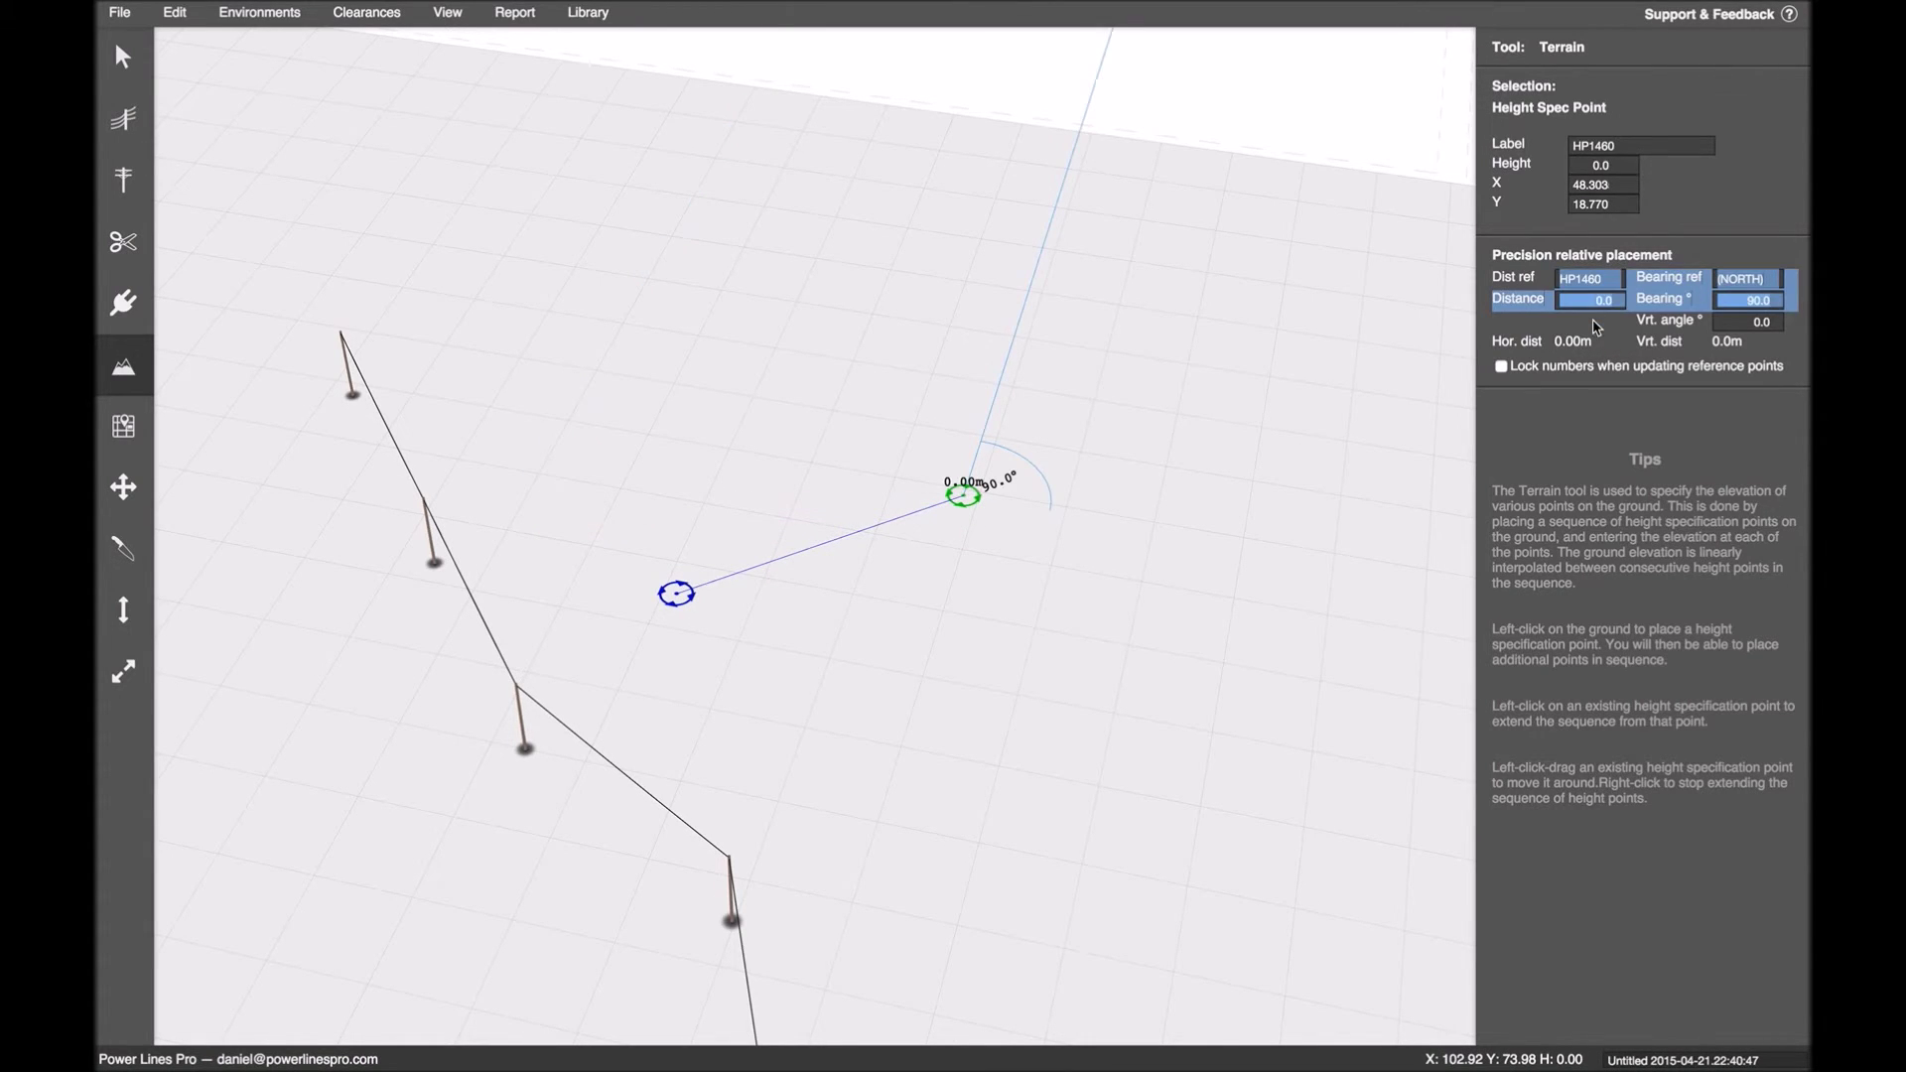
left_click(1600, 281)
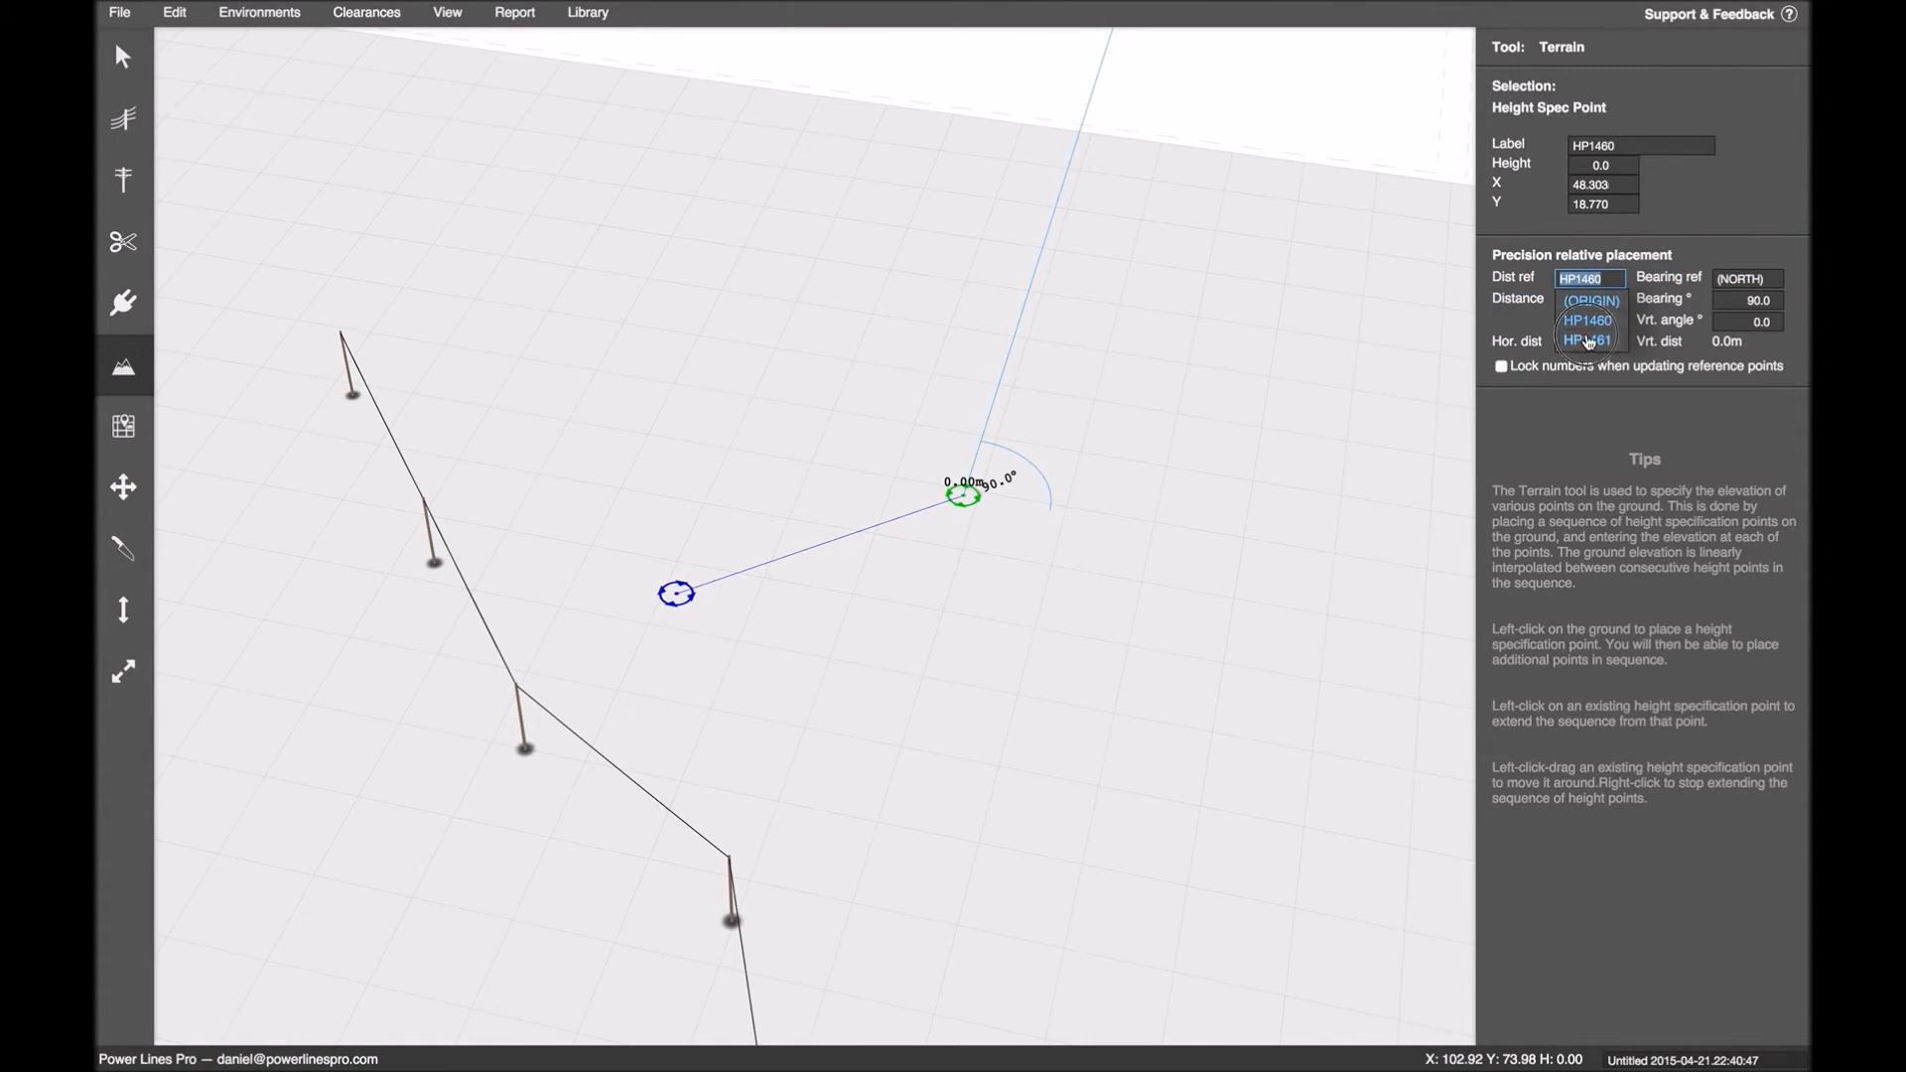
left_click(1589, 342)
left_click(1591, 279)
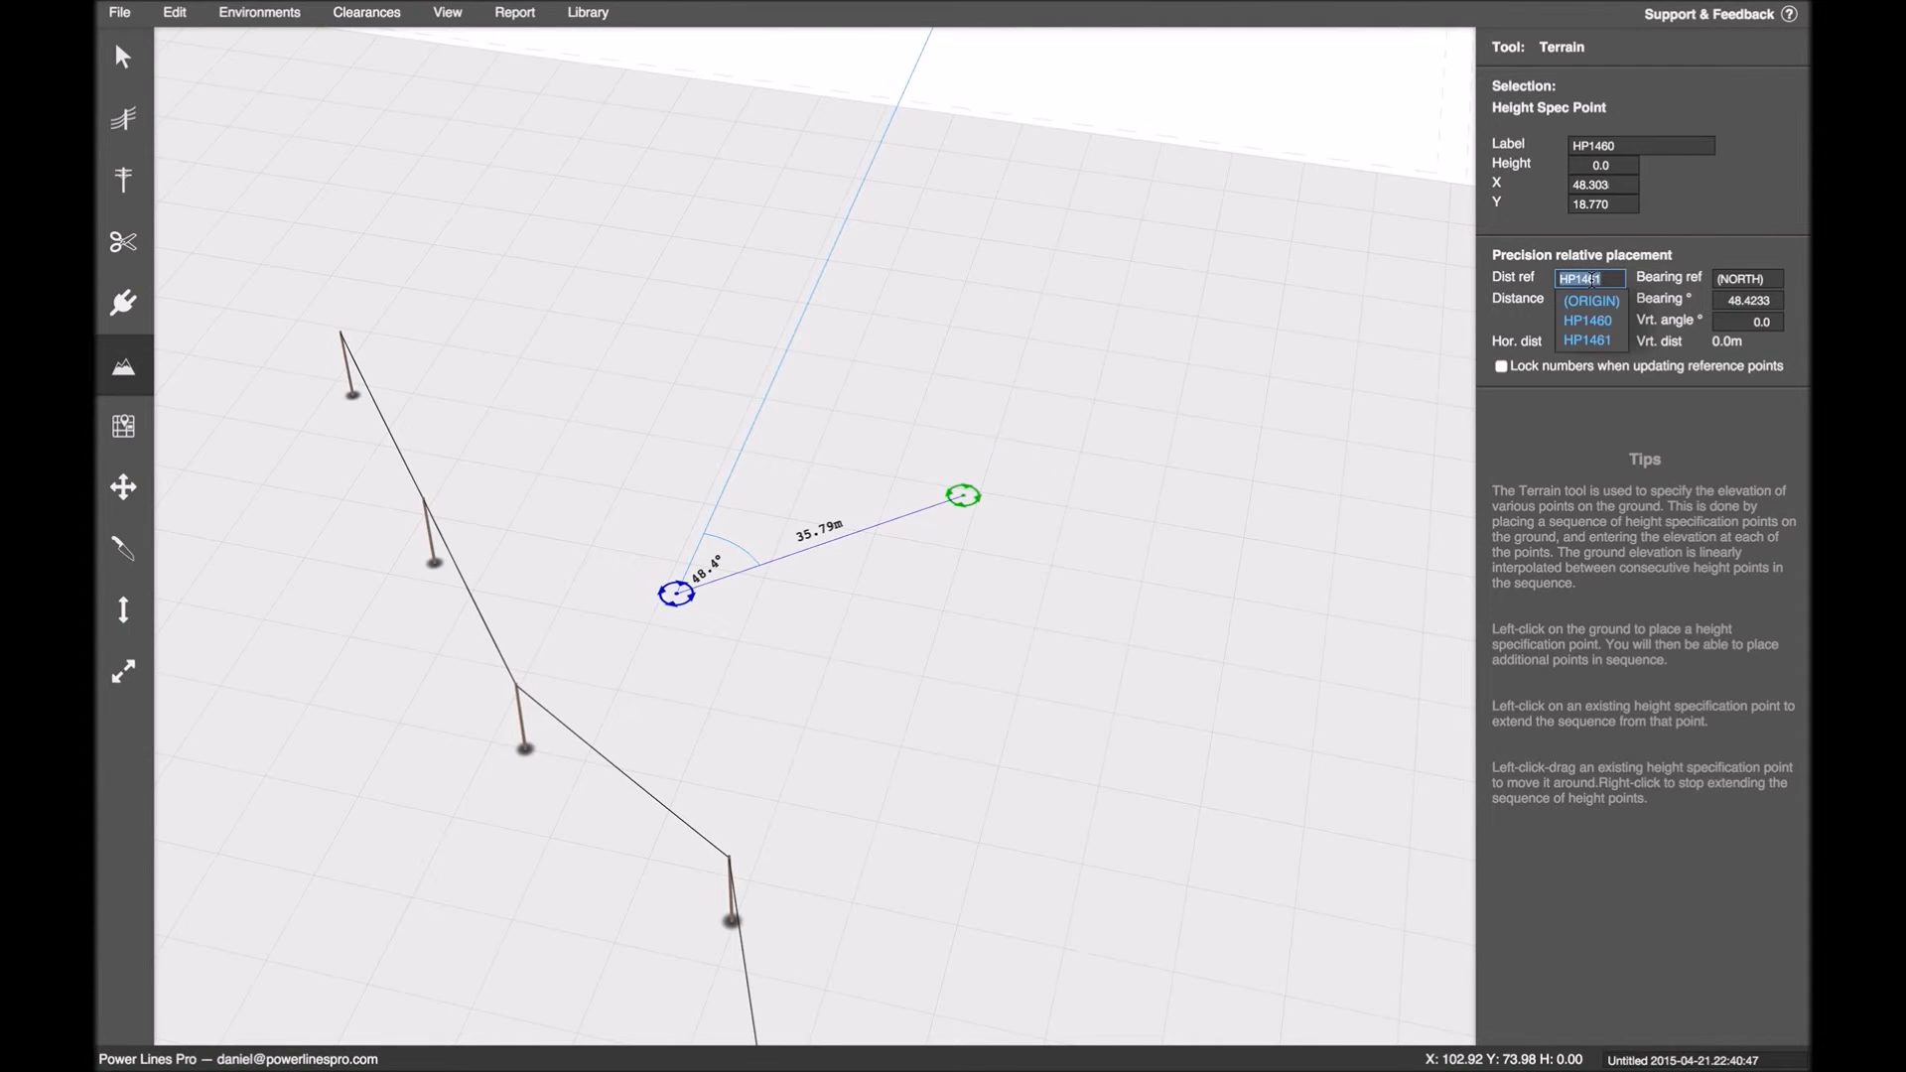
left_click(1646, 316)
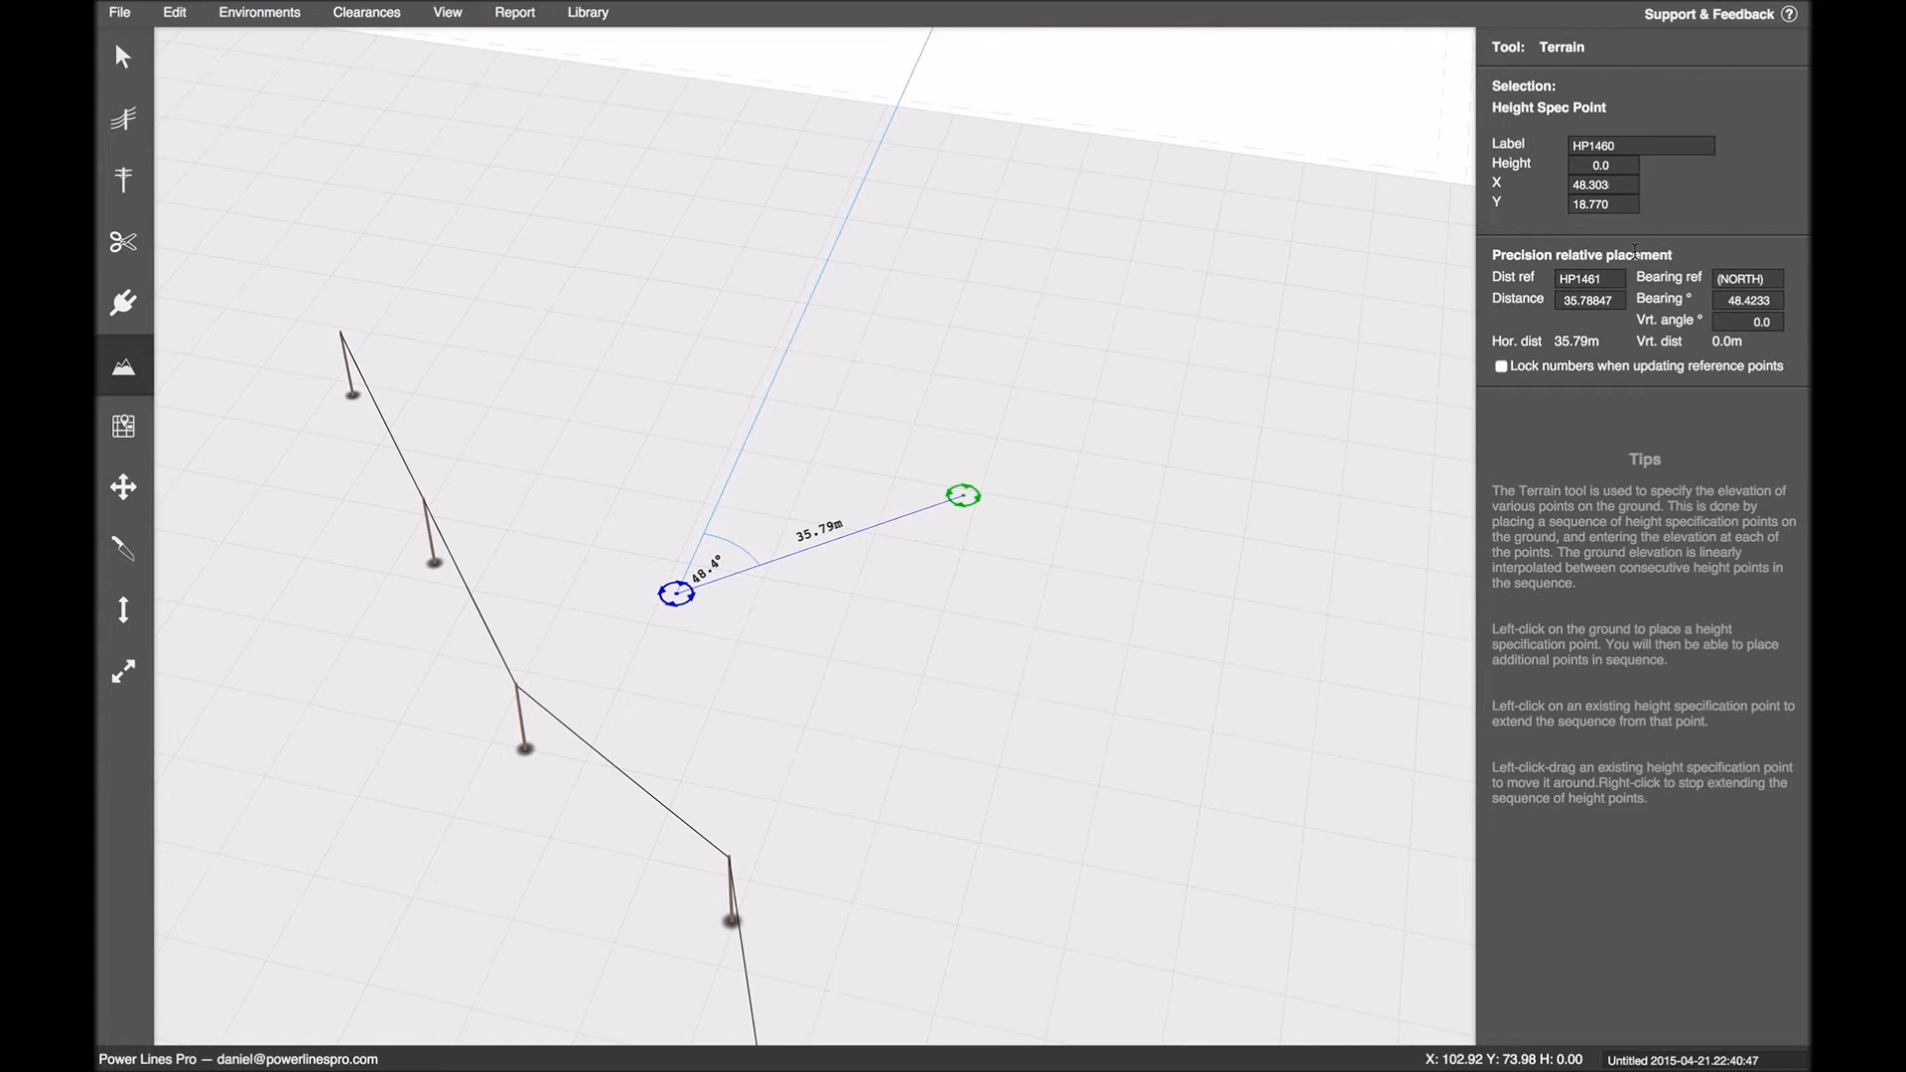
- Adjust the selected height point's bearing from north and set it to 60°
left_click(1774, 296)
left_click(1774, 295)
left_click(1775, 296)
left_click(1774, 295)
left_click(1781, 308)
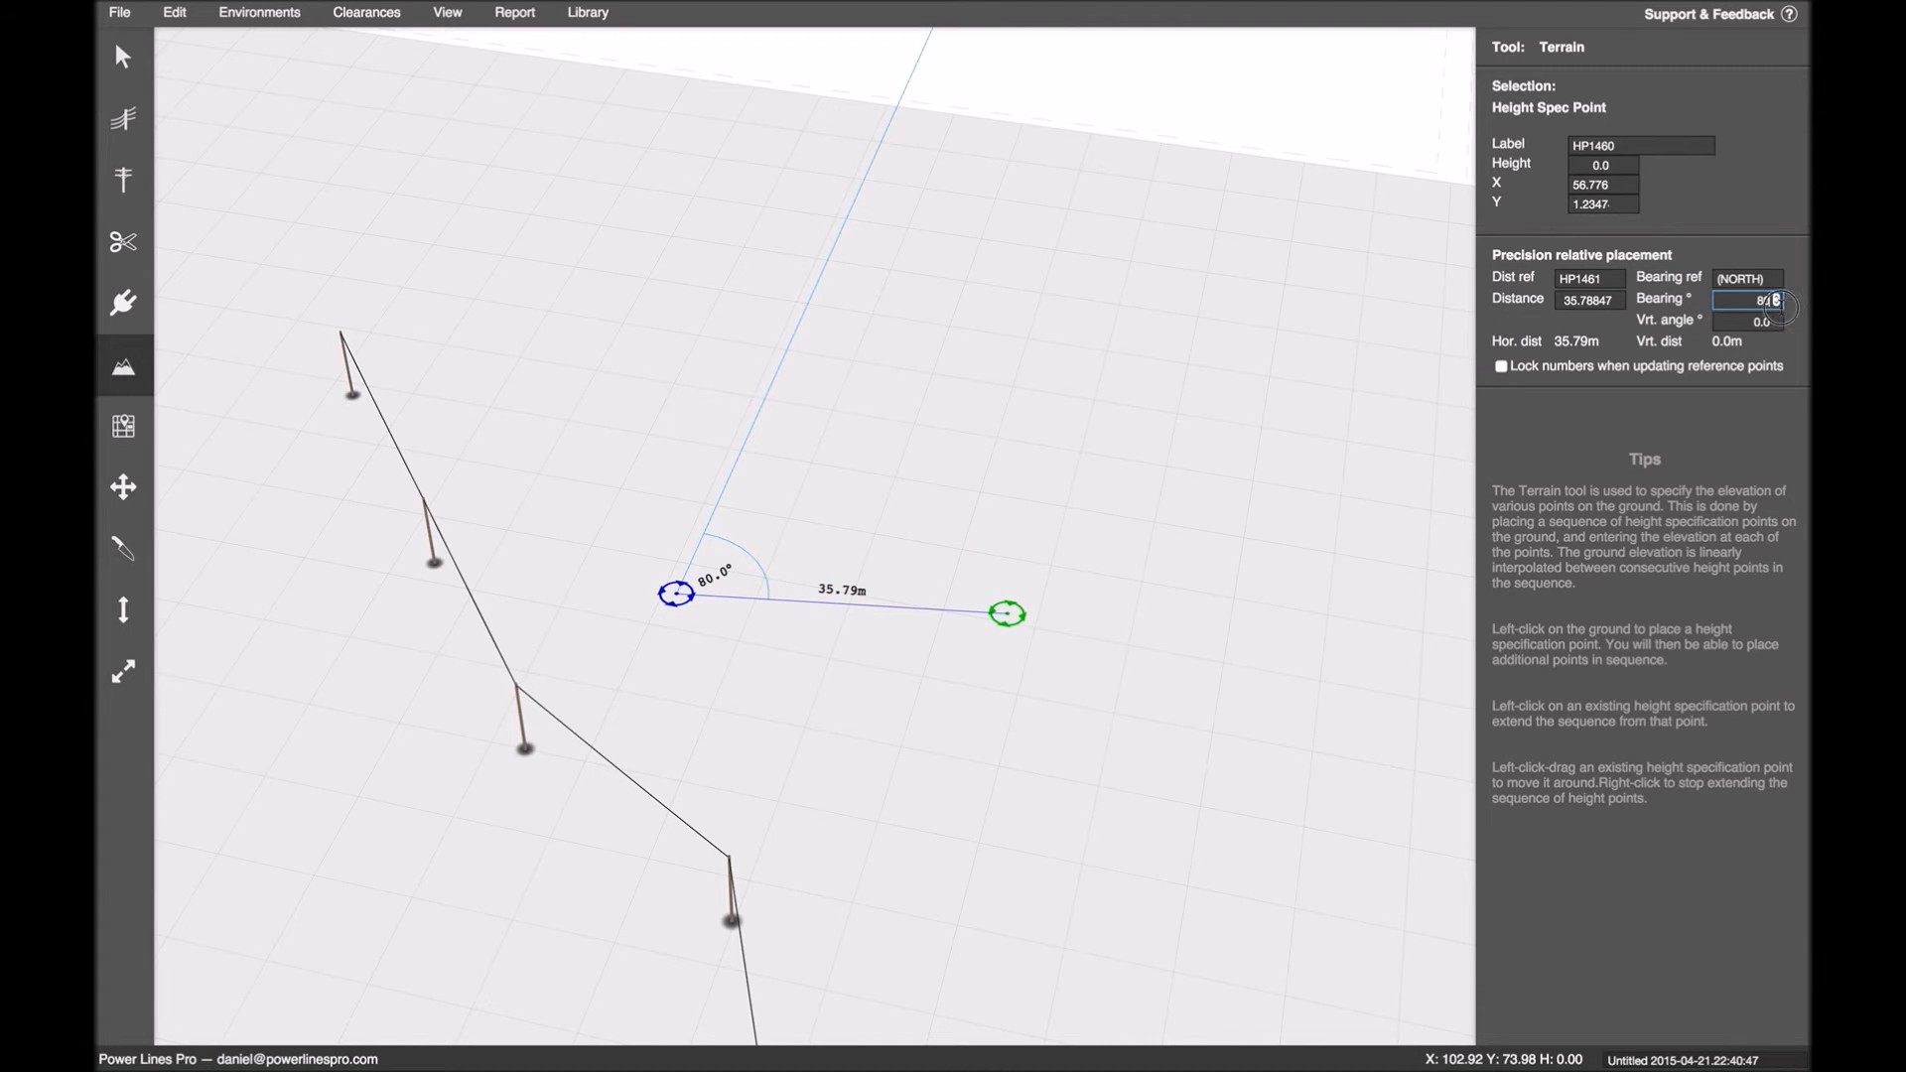
double_click(1775, 301)
type("60")
- Set the selected height point's distance from HP1461 to 37 m, and change it to 40 m
double_click(1614, 301)
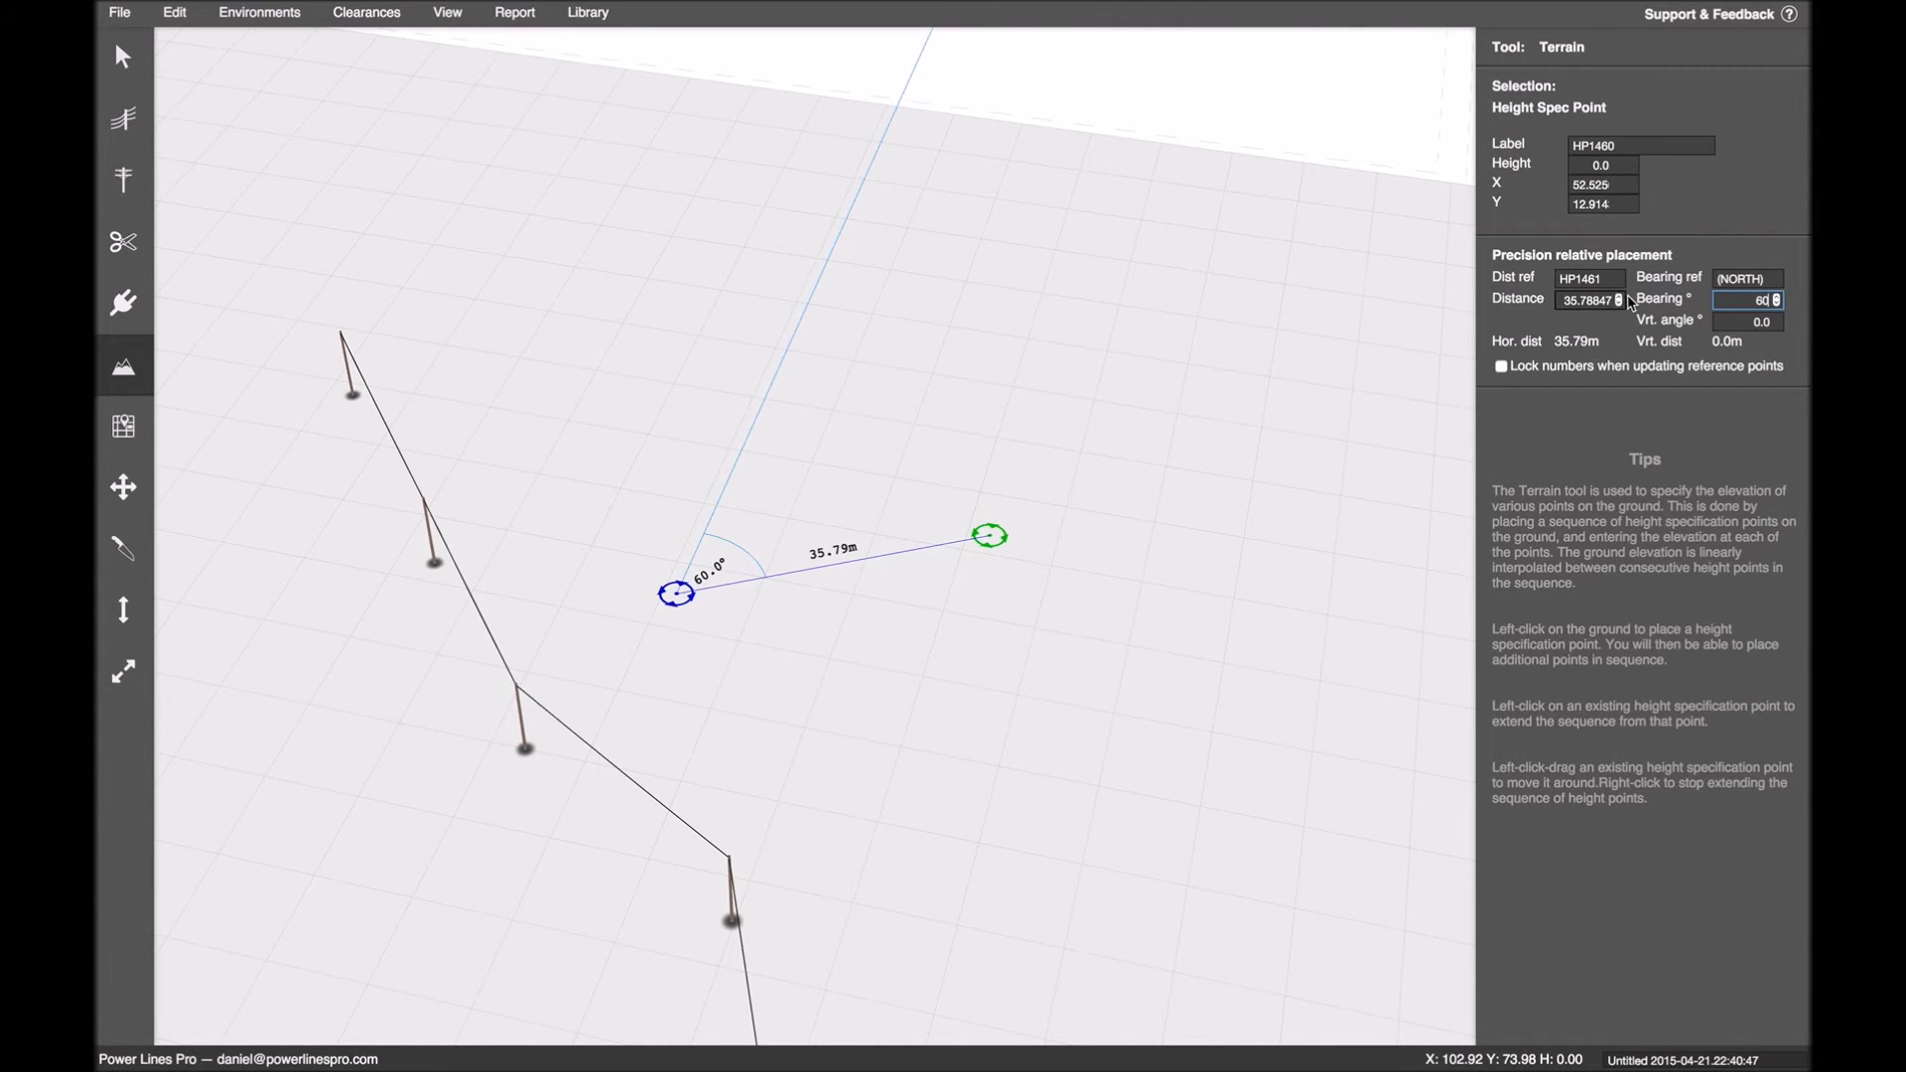
type("37")
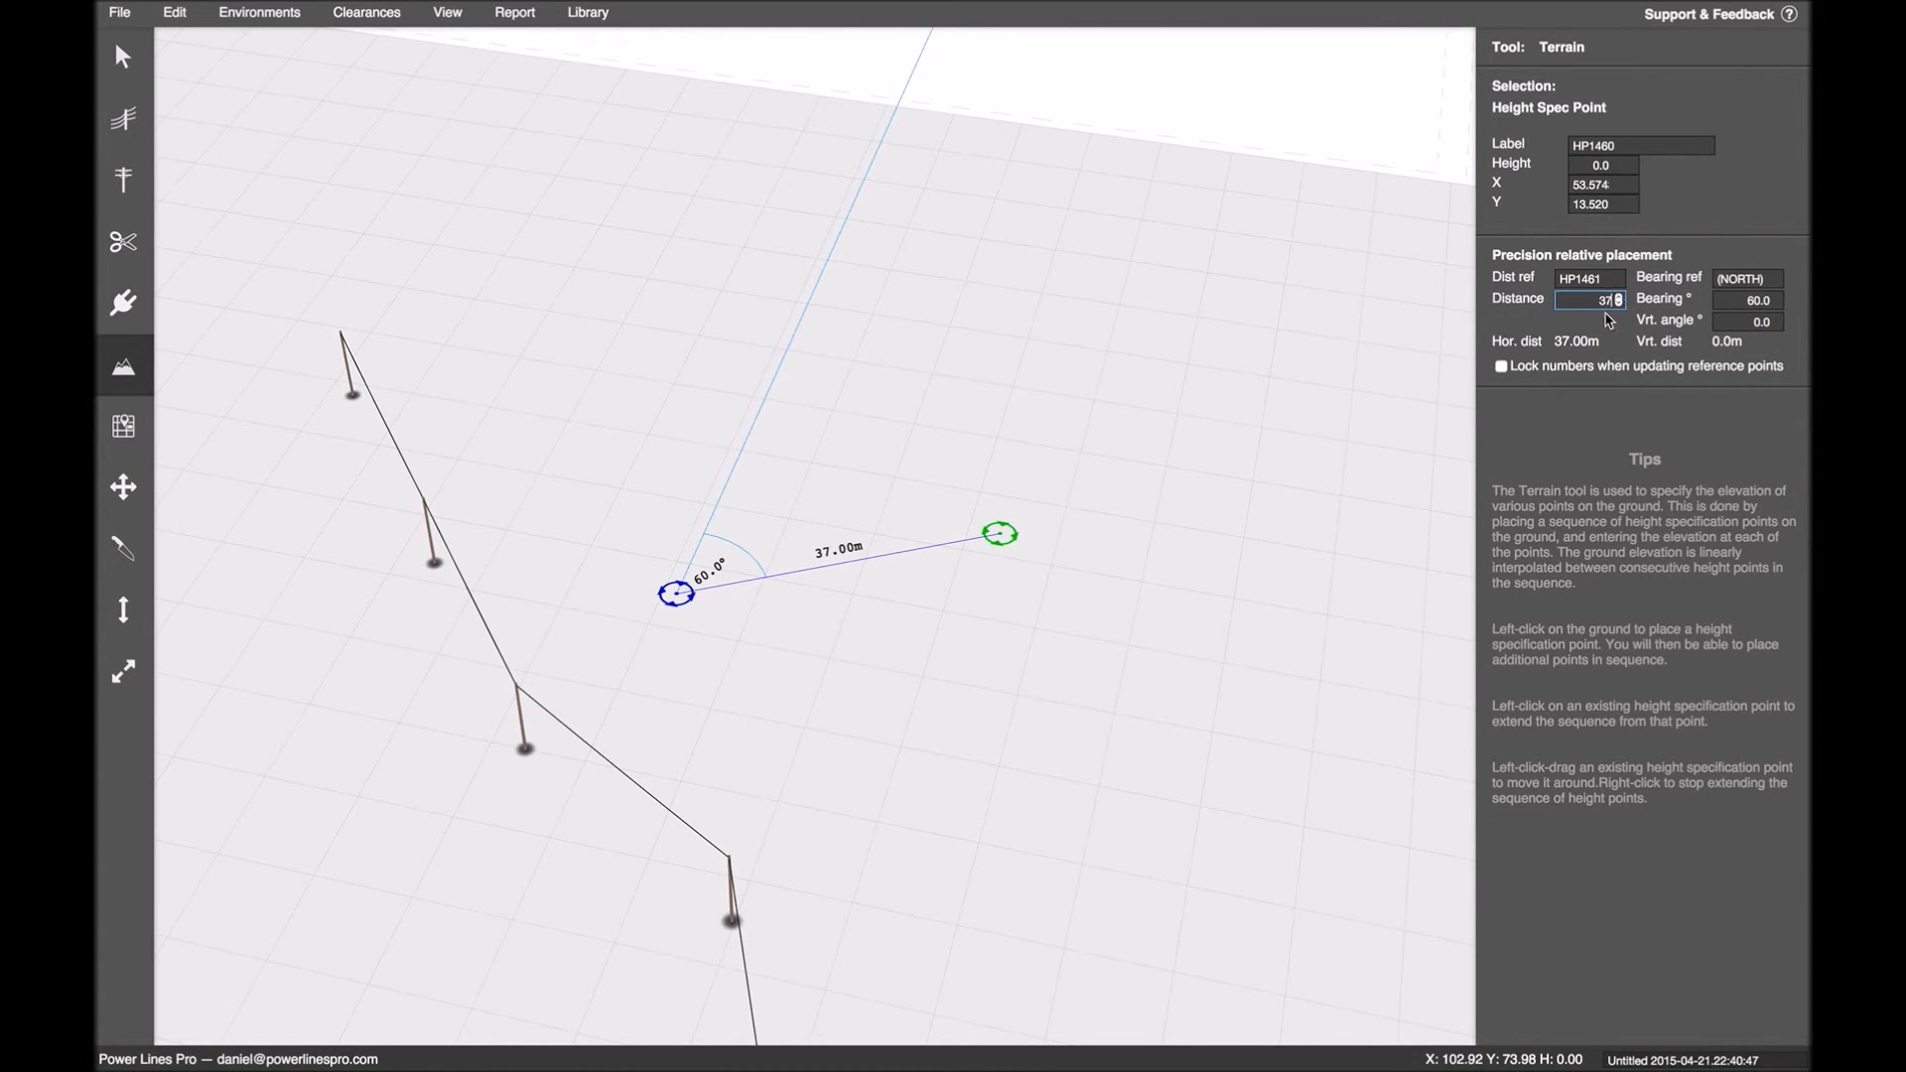
key("Return")
type("40")
key("Return")
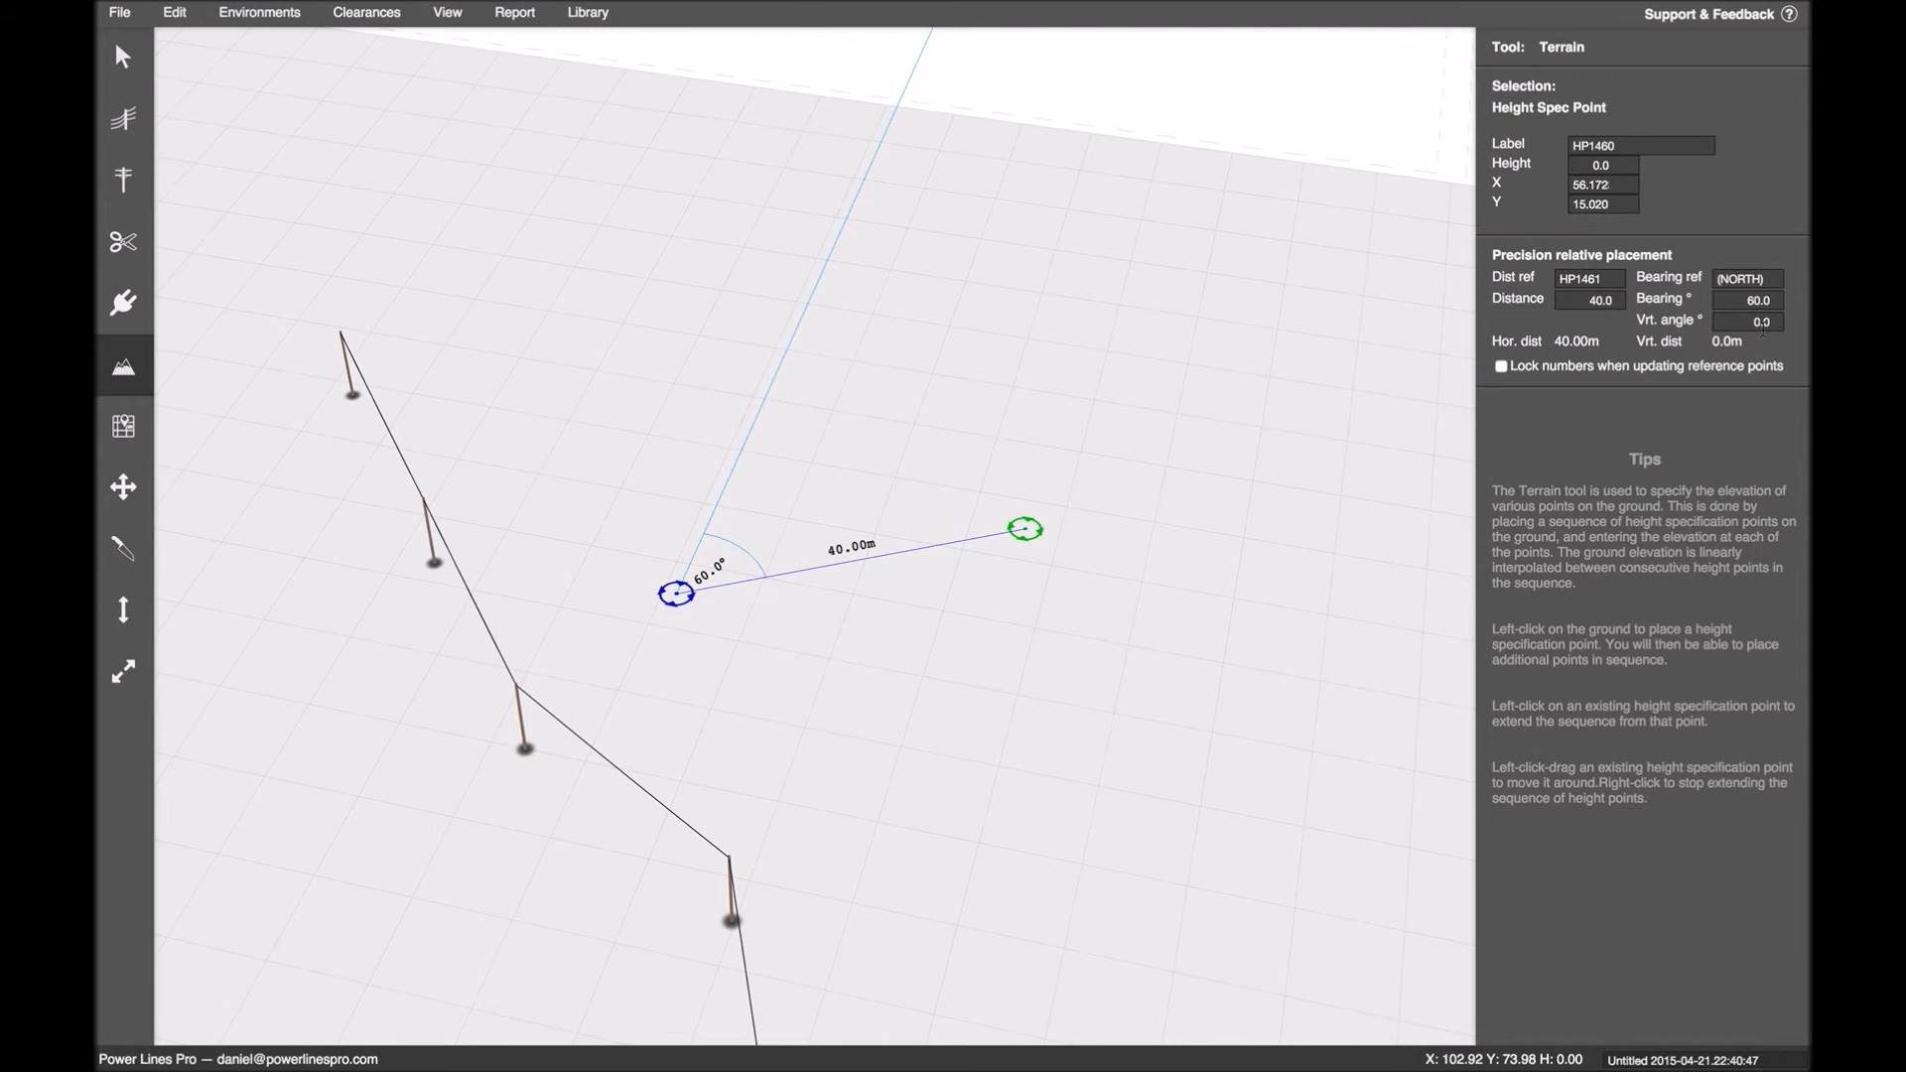
- Try positive vertical angles for the selected height point, going up to about 10° to raise the terrain
left_click(1755, 320)
left_click(1775, 317)
left_click(1776, 317)
left_click(1776, 317)
left_click(1776, 318)
left_click(1776, 317)
left_click(1775, 326)
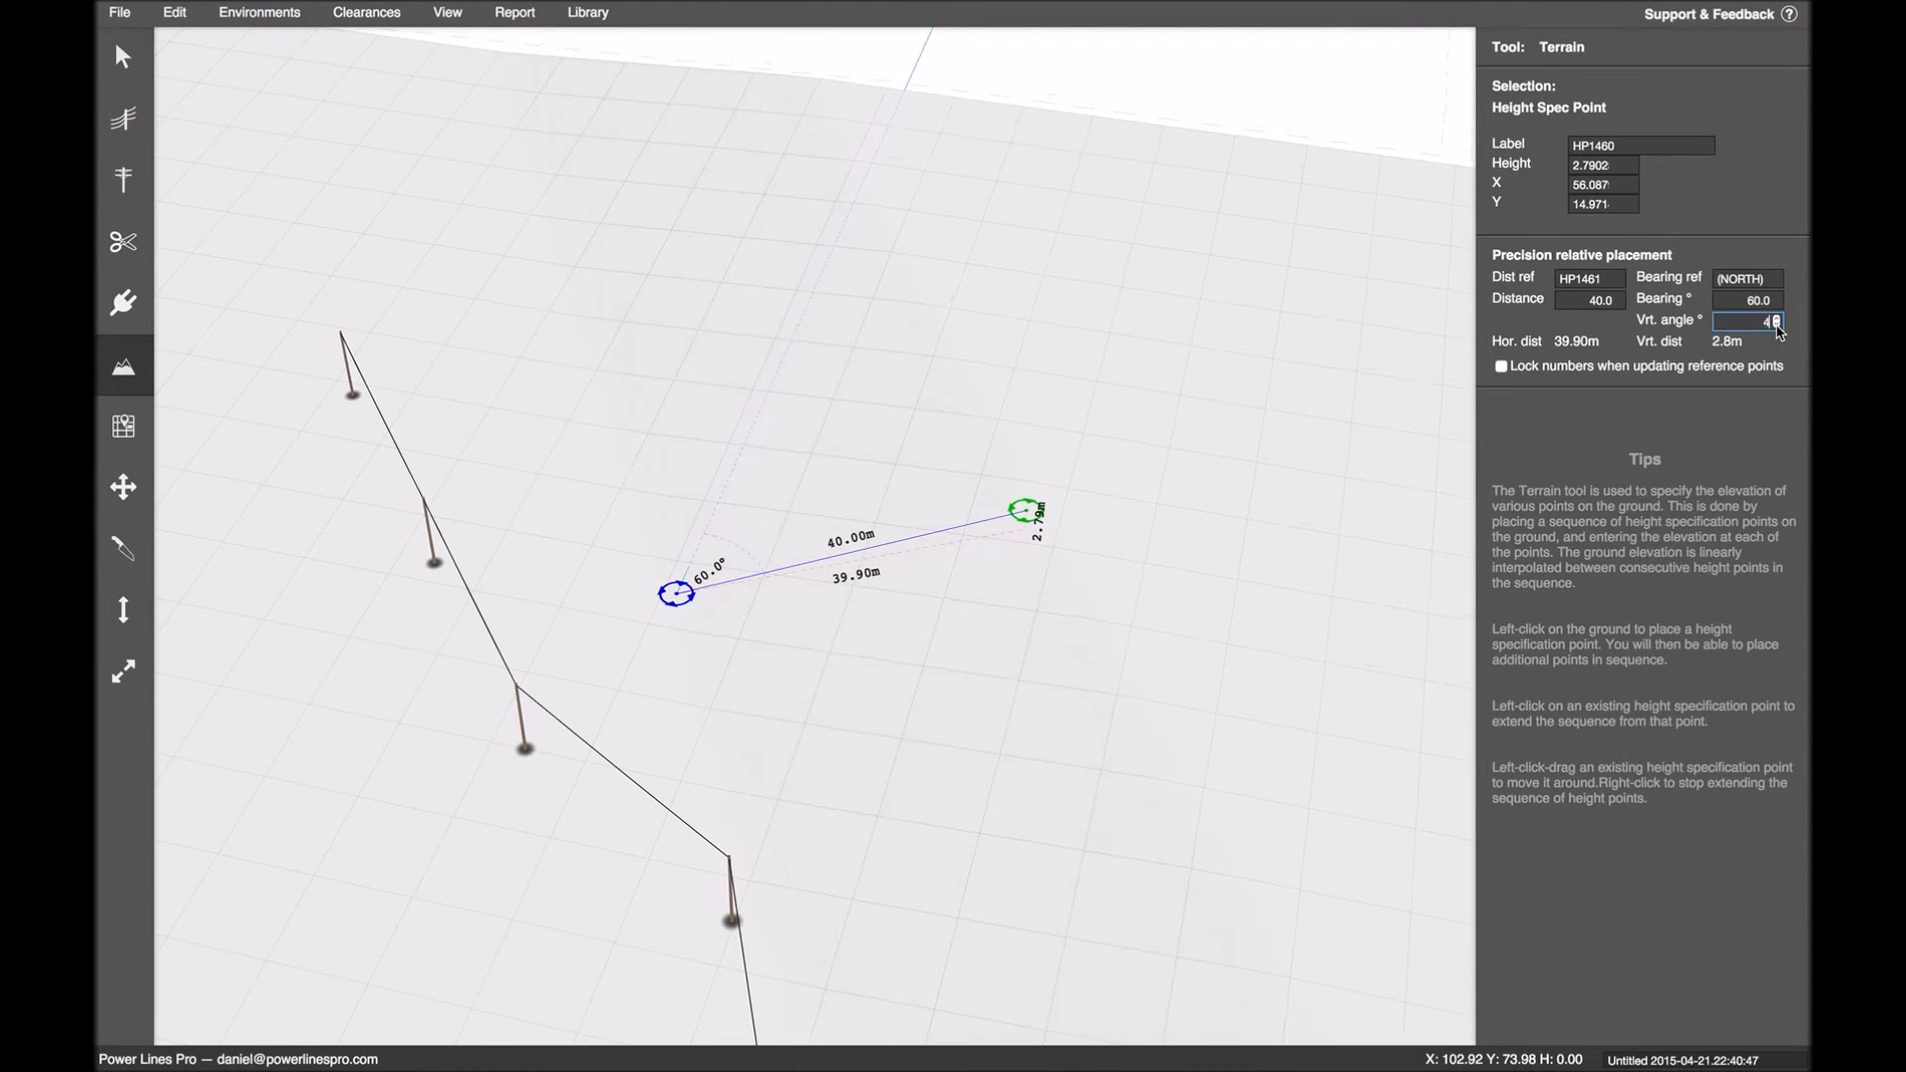
left_click(1776, 317)
left_click(1775, 317)
left_click(1776, 317)
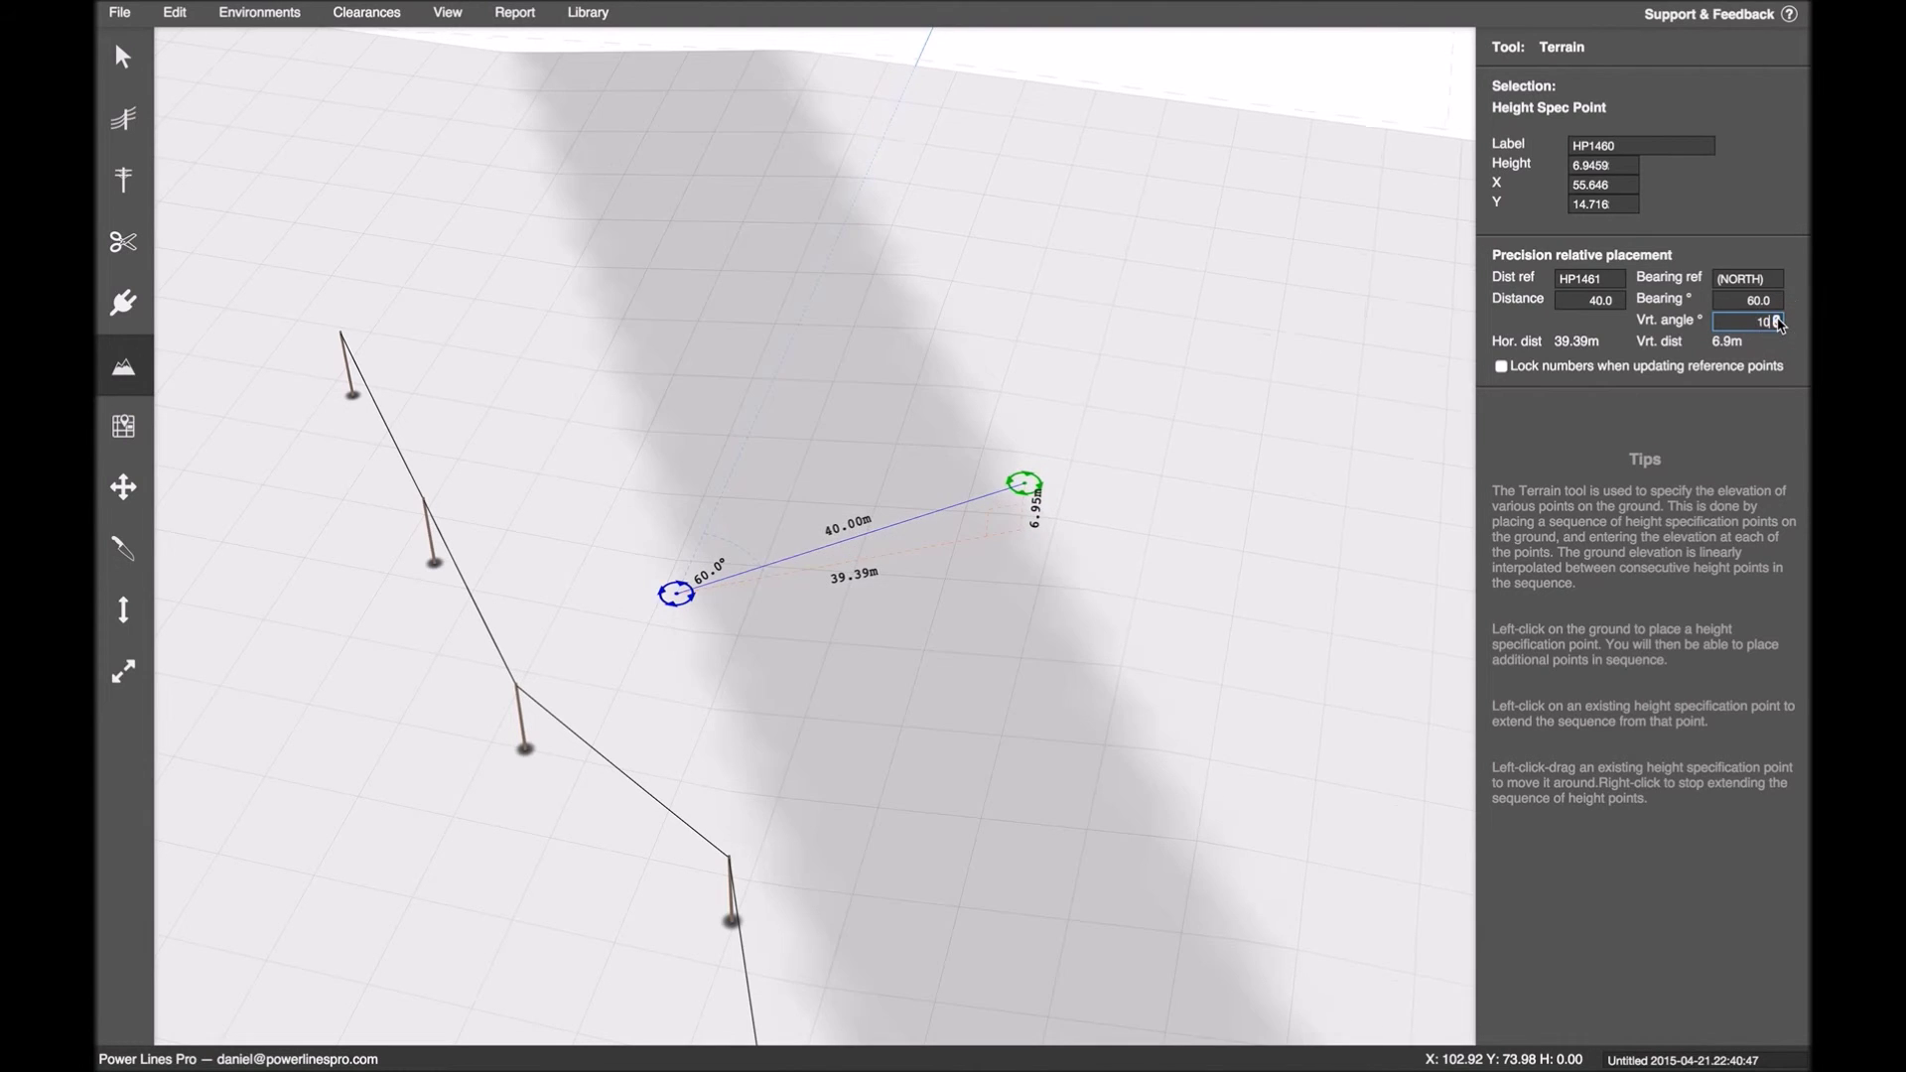
left_click(1776, 318)
- Lower the selected height point's vertical angle to -27° so the terrain slopes down from HP1461
left_click(1776, 326)
left_click(1775, 327)
left_click(1775, 327)
left_click(1776, 326)
left_click(1776, 326)
left_click(1776, 327)
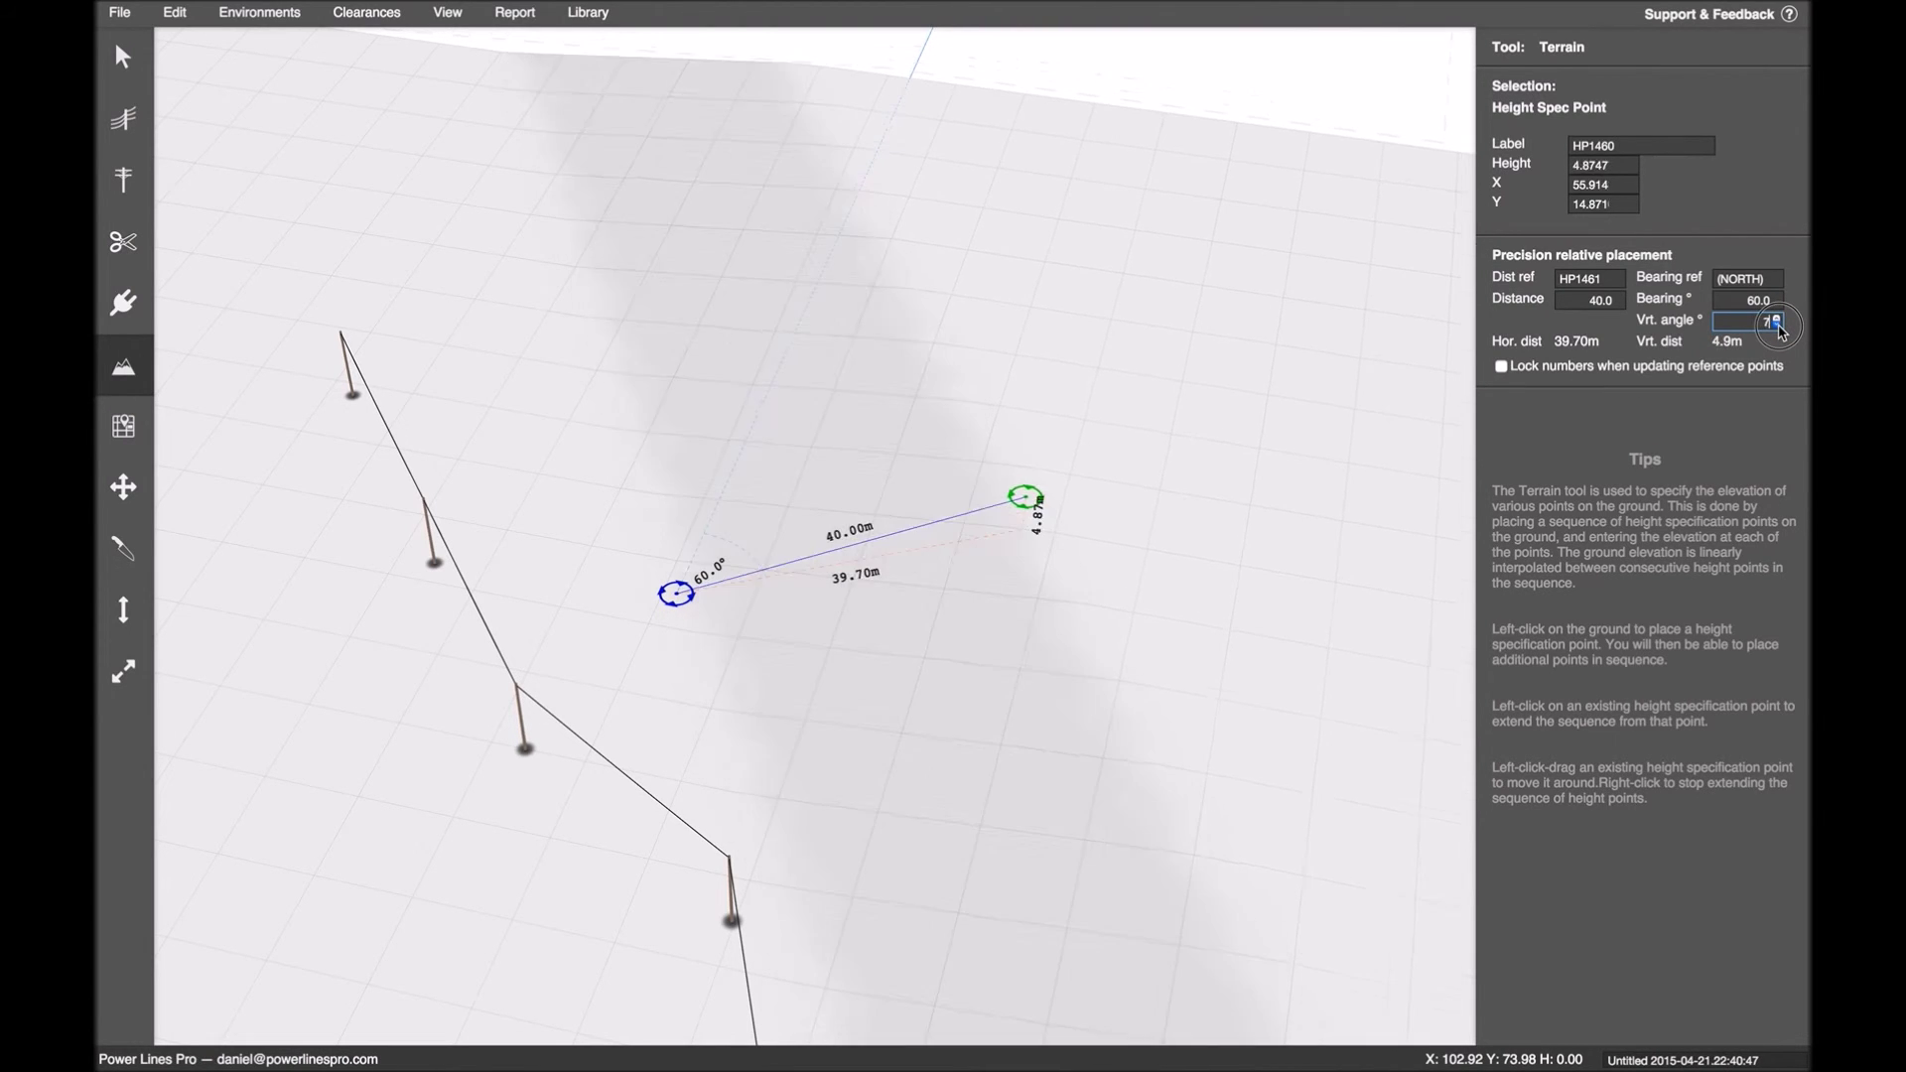
left_click(1776, 326)
left_click(1776, 327)
left_click(1776, 326)
left_click(1776, 326)
left_click(1776, 327)
left_click(1775, 327)
left_click(1776, 327)
left_click(1776, 327)
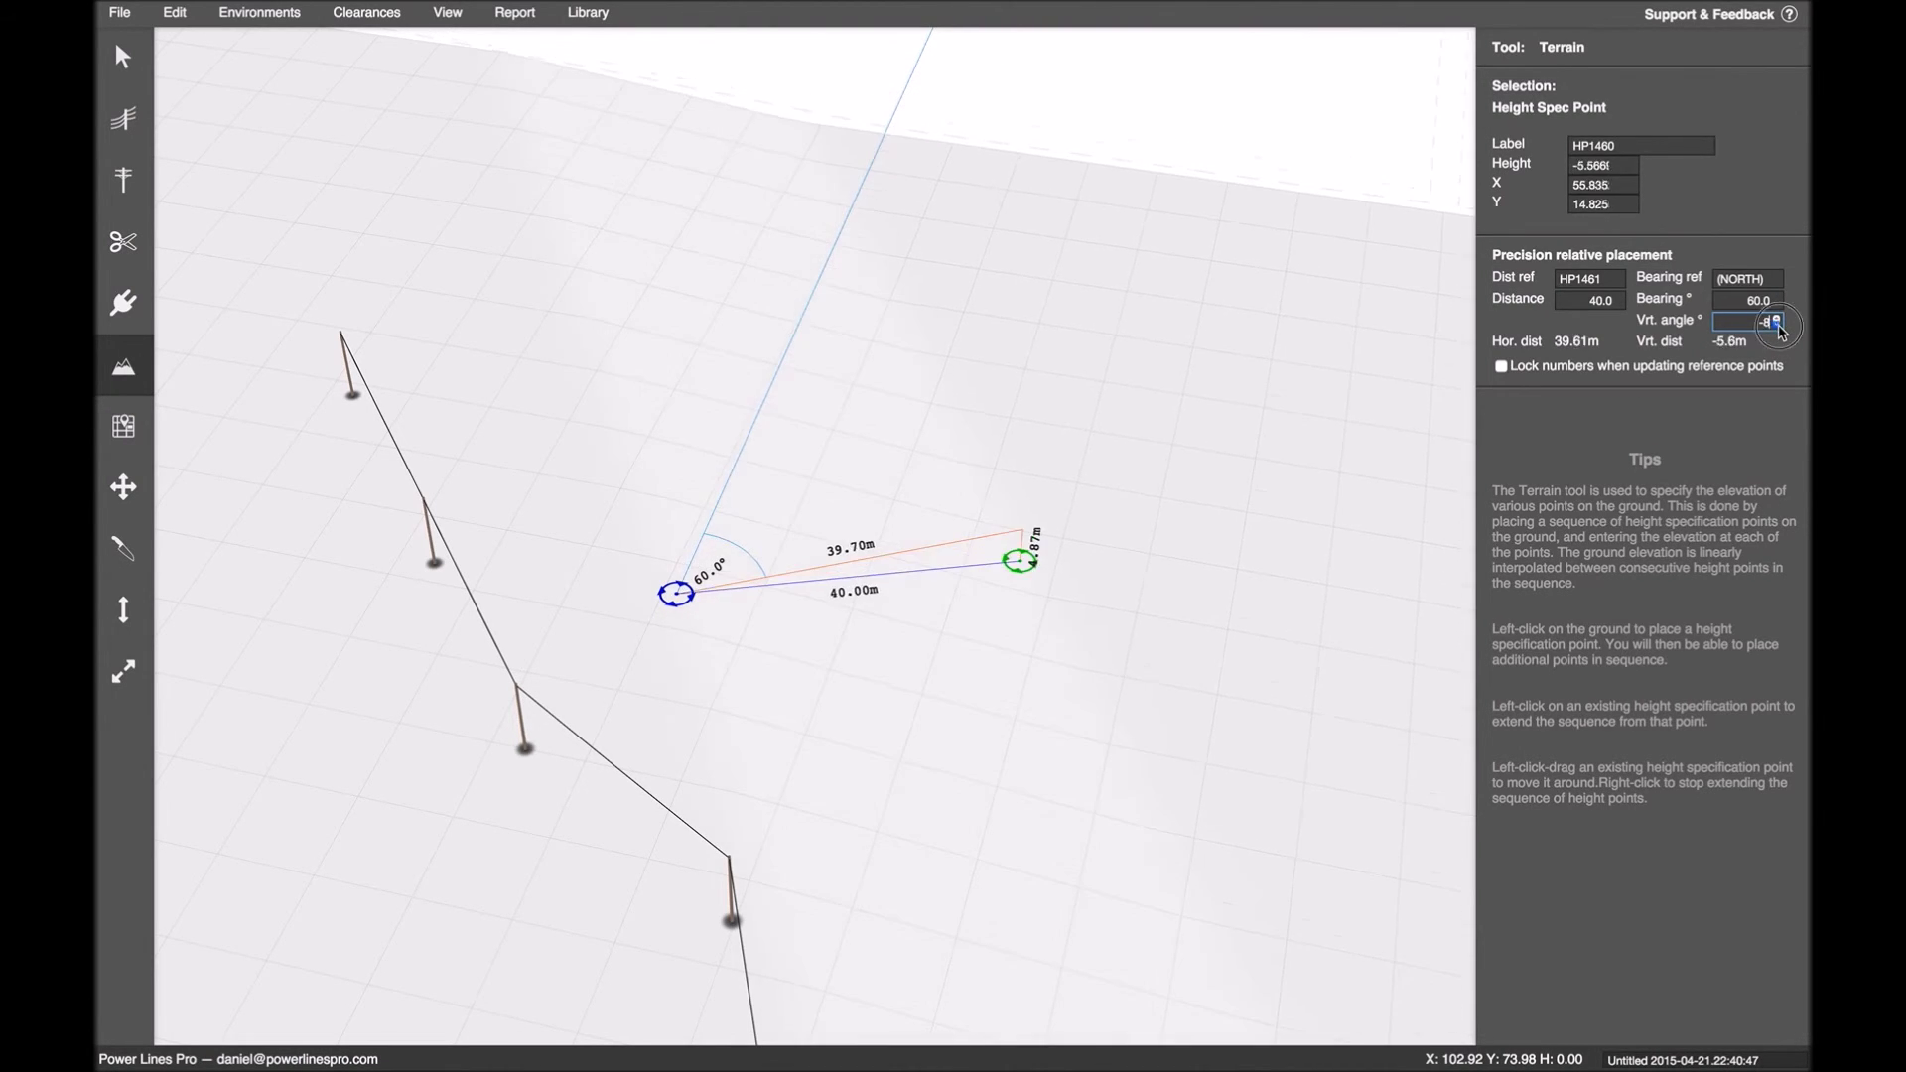
left_click(1775, 327)
left_click(1776, 327)
left_click(1775, 327)
left_click(1775, 326)
left_click(1775, 327)
left_click(1775, 326)
left_click(1776, 326)
left_click(1775, 326)
left_click(1775, 327)
left_click(1776, 326)
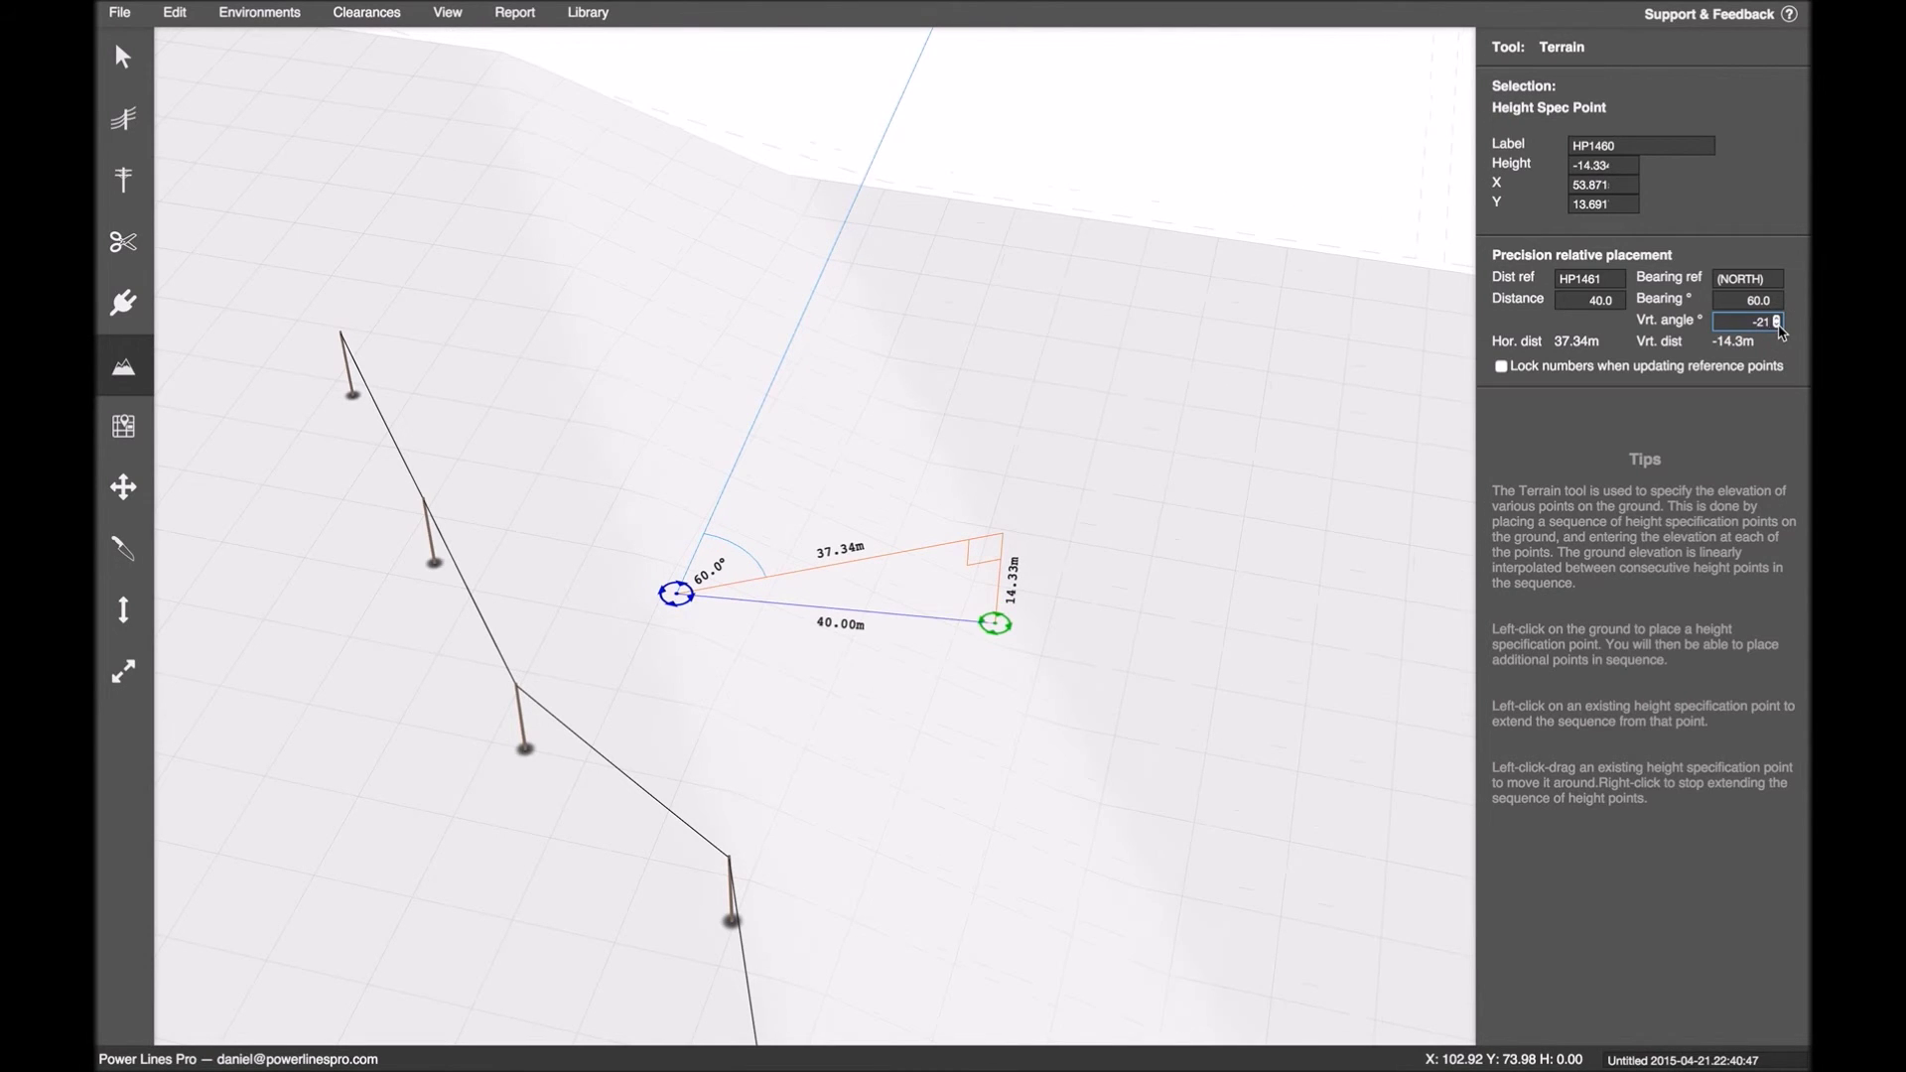
left_click(1776, 326)
left_click(1776, 326)
left_click(1776, 327)
left_click(1776, 326)
left_click(1775, 326)
left_click(1776, 327)
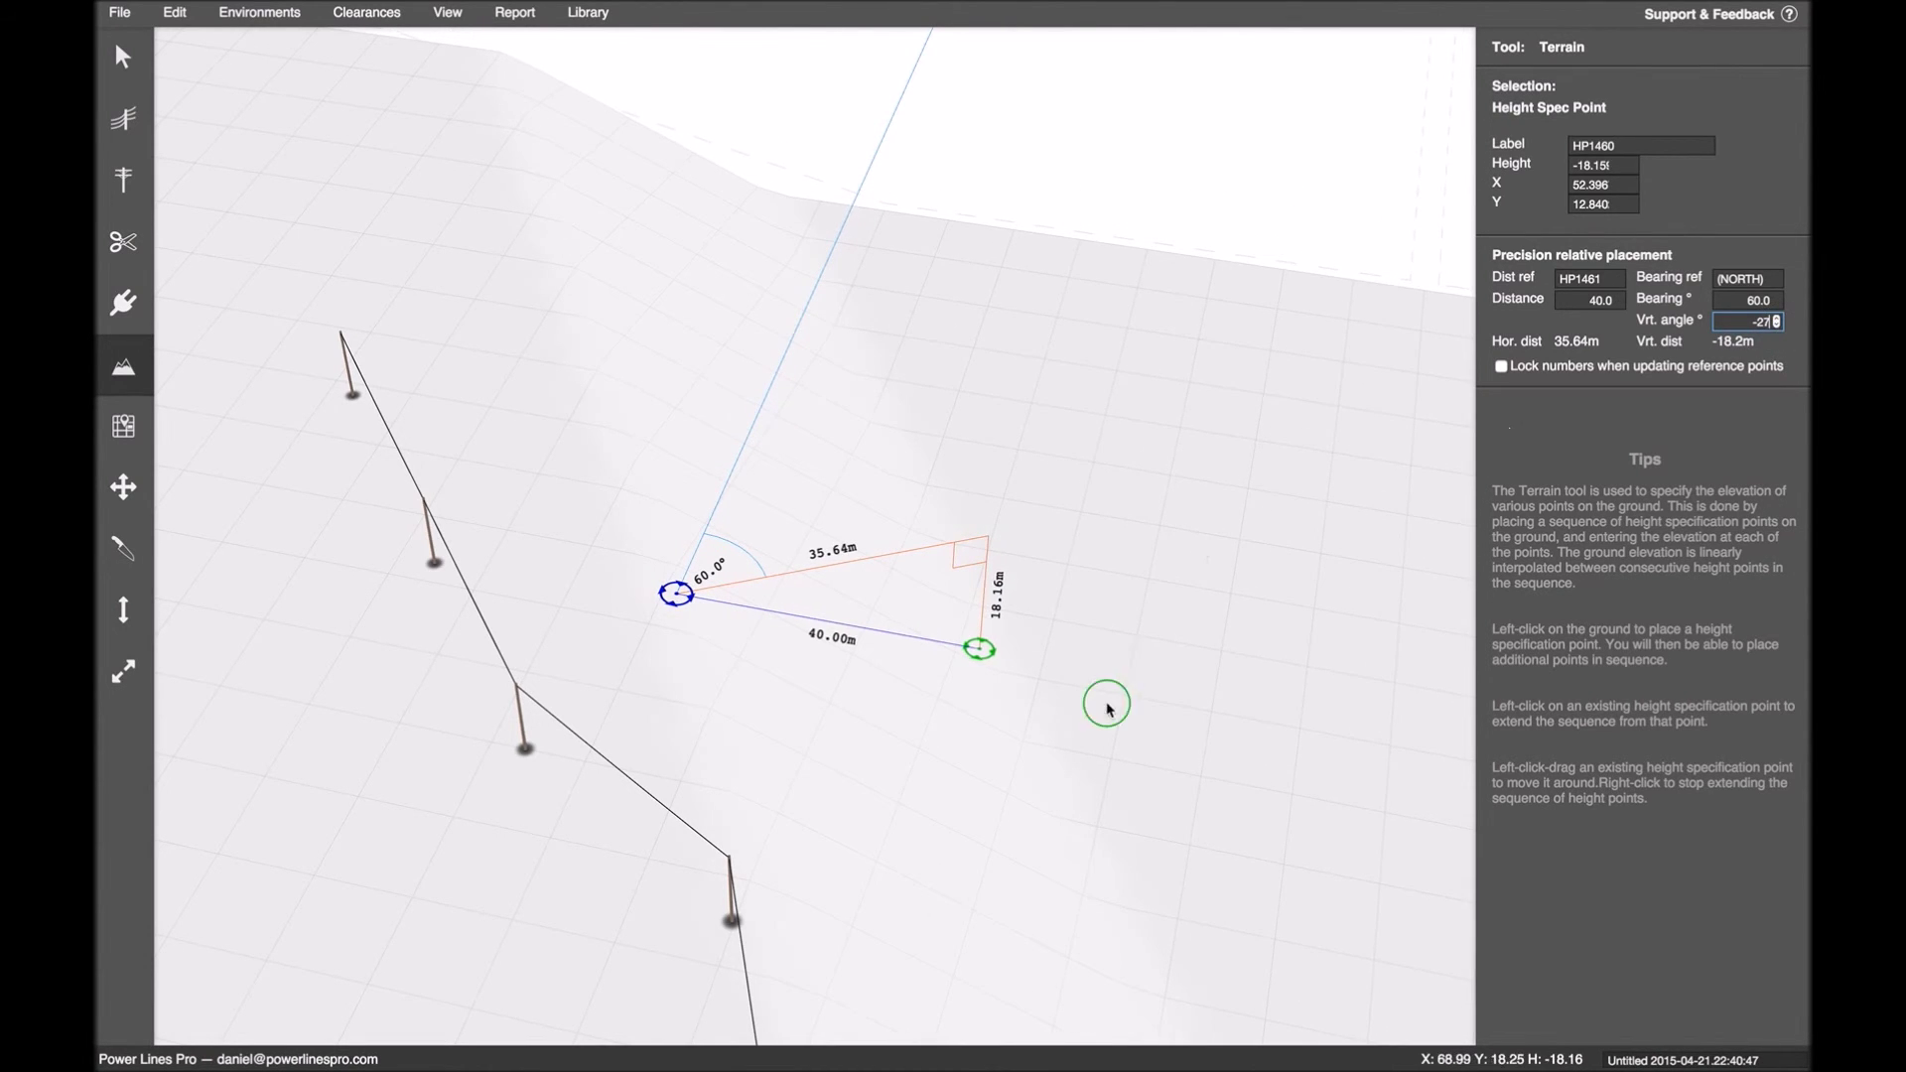
- Examine the slope between the two height points and its distance, bearing and vertical dimensions from several viewpoints
middle_click_drag(1001, 690, 980, 655)
scroll(852, 536, "up", 10)
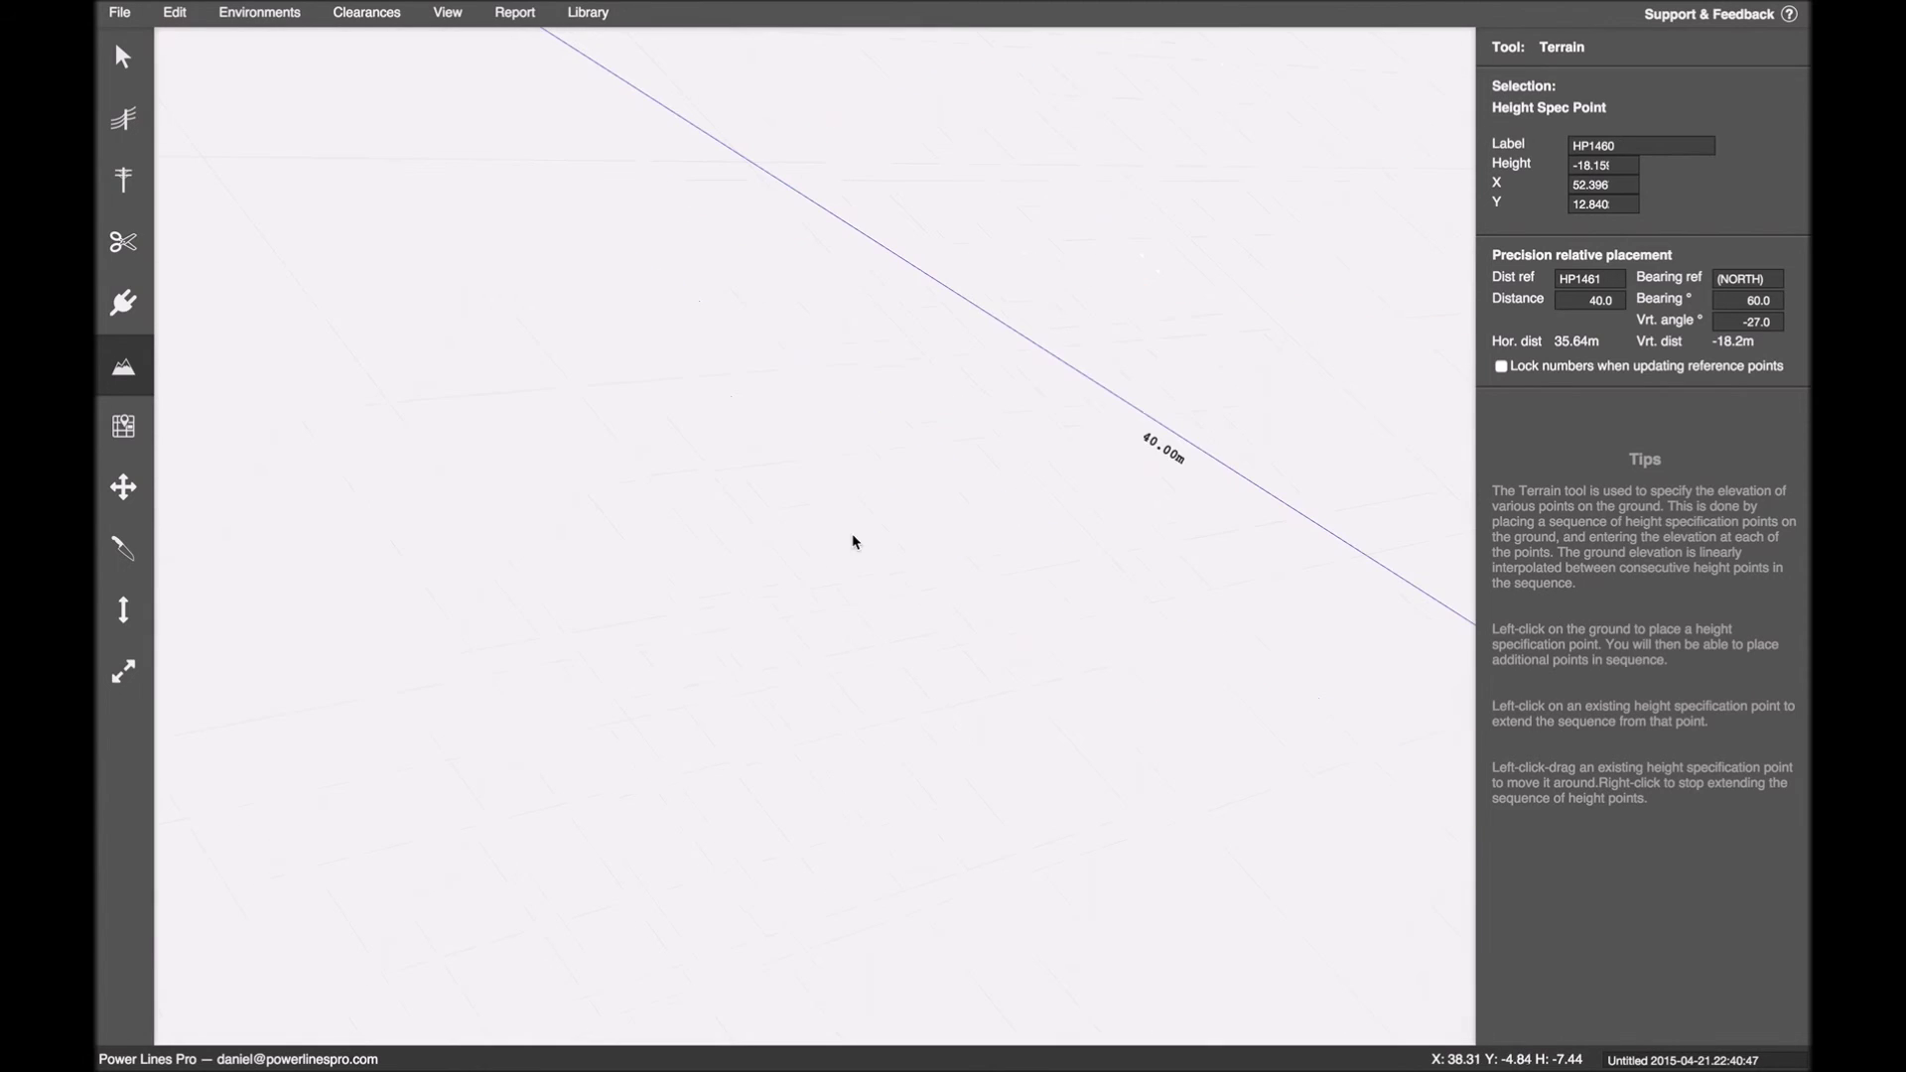
scroll(992, 570, "down", 5)
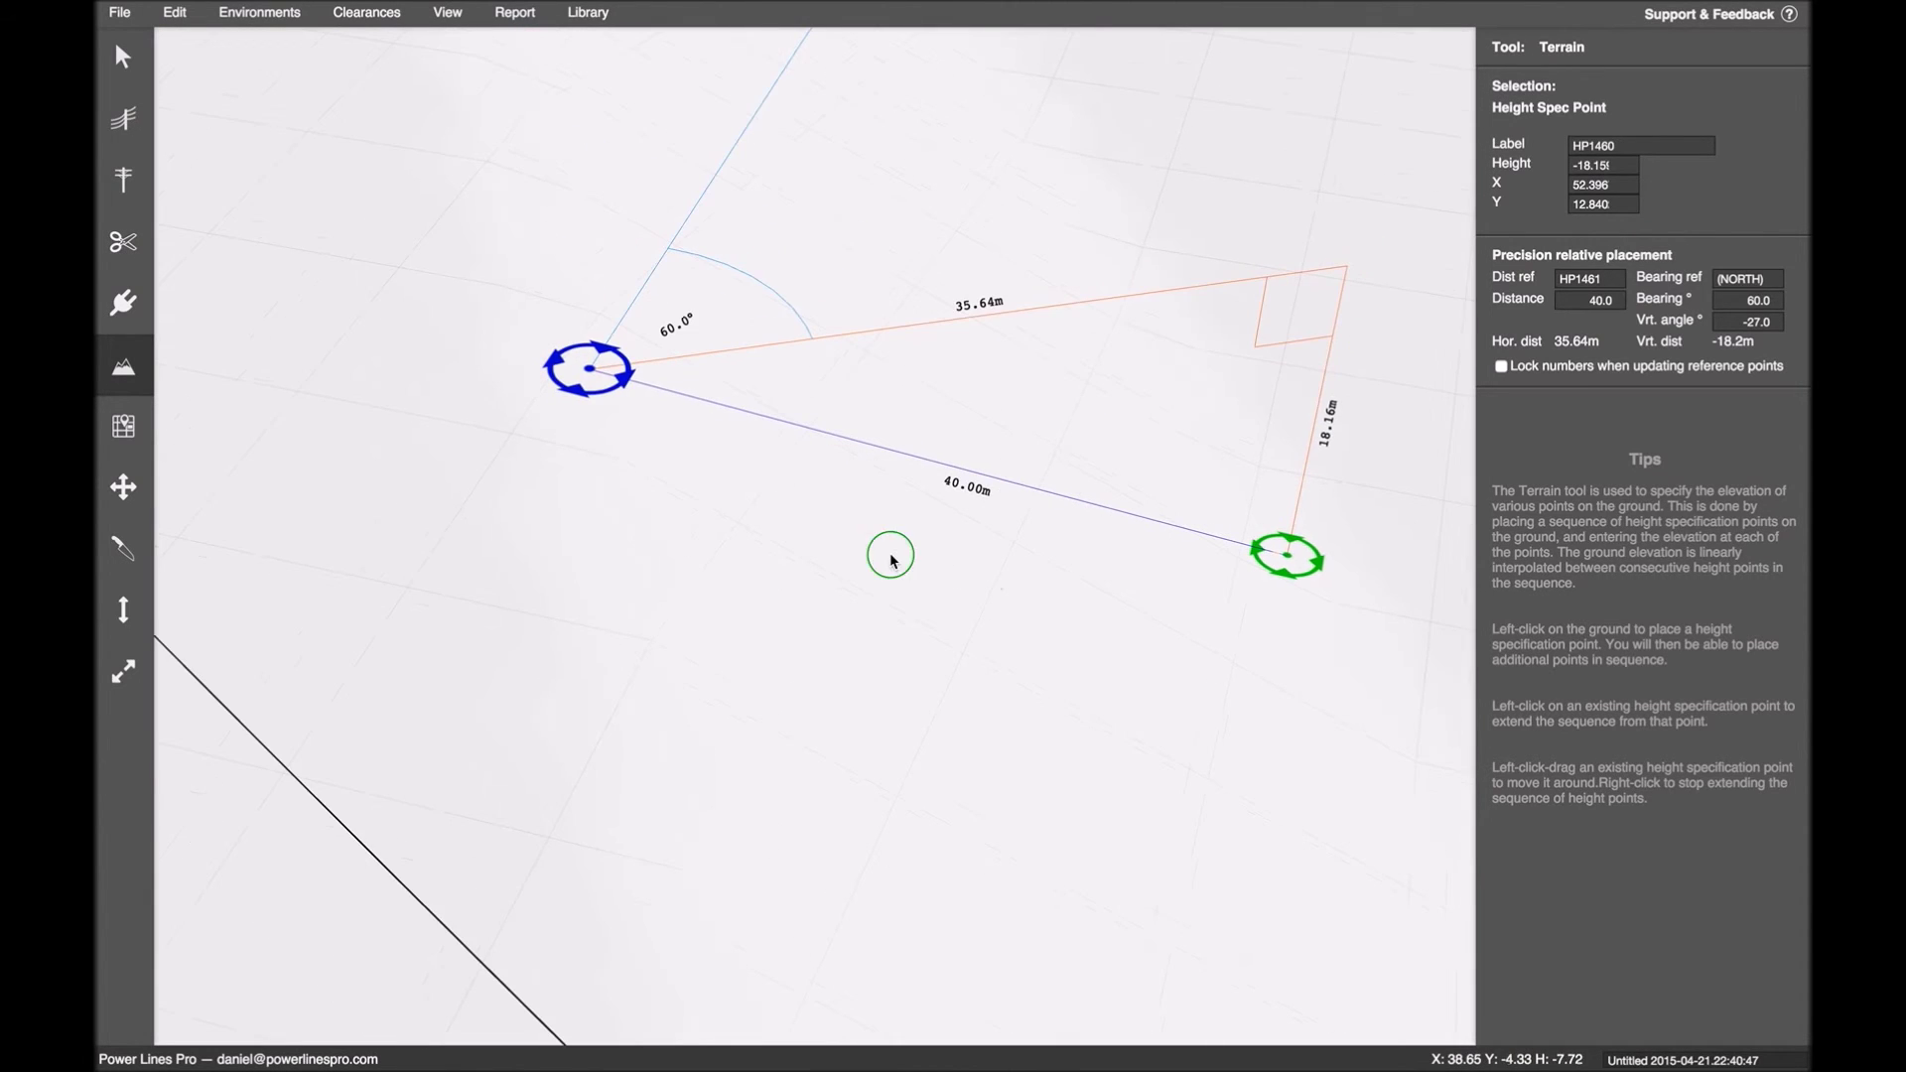
mouse_move(890, 561)
right_mouse_down()
mouse_move(953, 553)
mouse_move(988, 503)
mouse_move(1033, 532)
mouse_move(934, 544)
right_mouse_up()
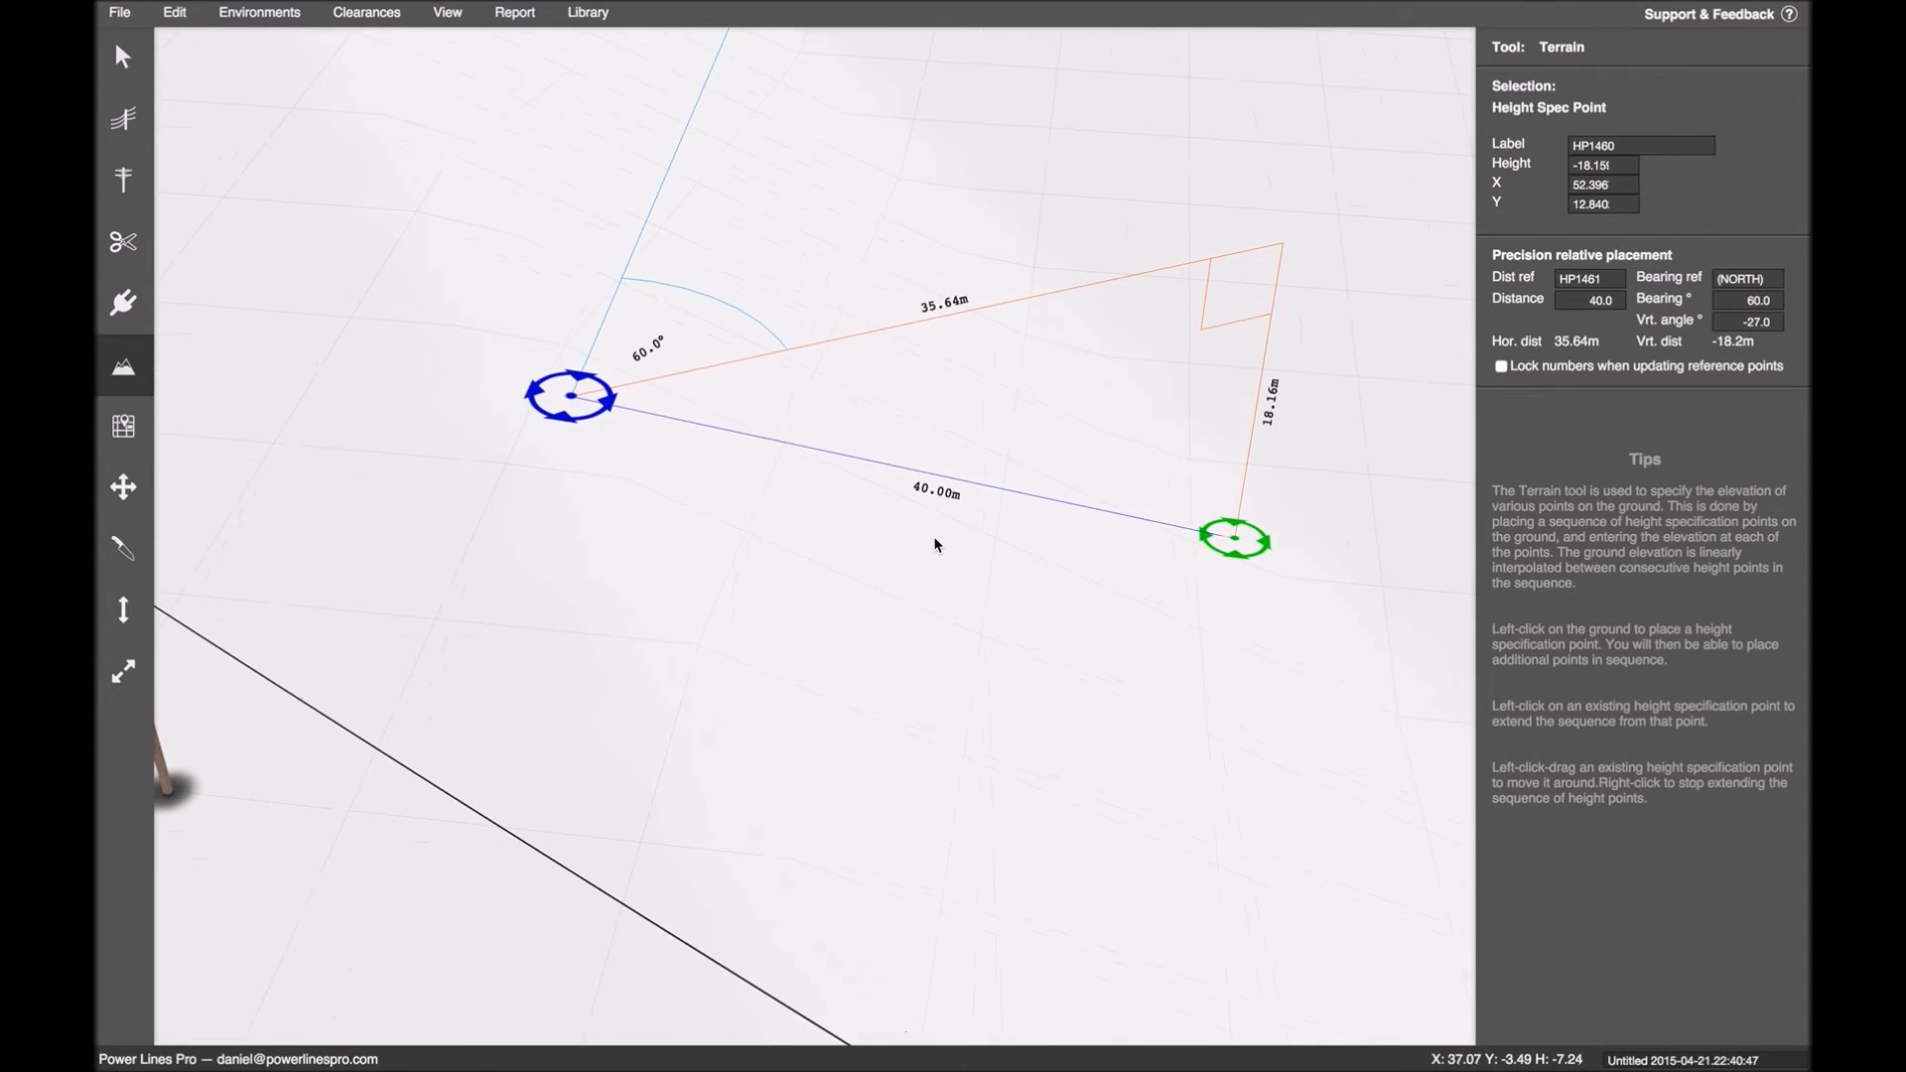
scroll(1012, 548, "down", 5)
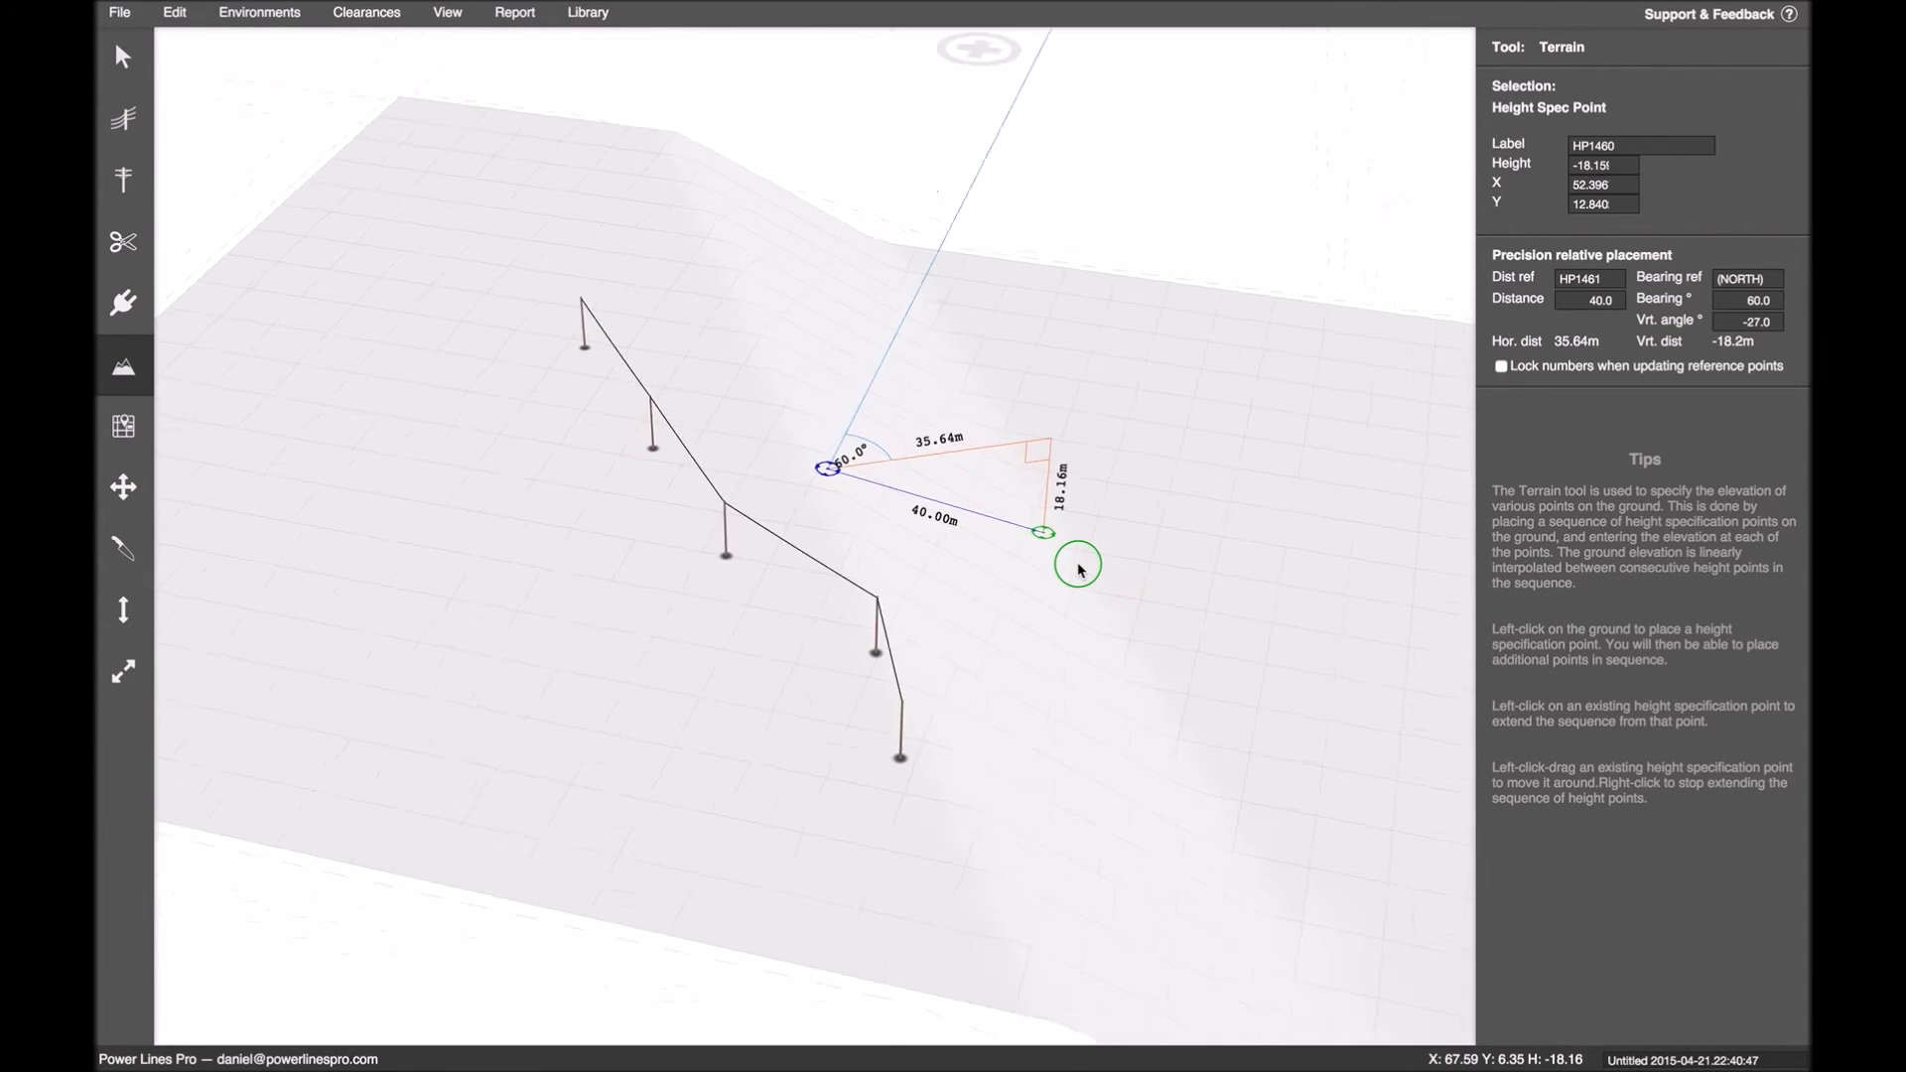
mouse_move(1078, 564)
right_mouse_down()
mouse_move(1098, 587)
mouse_move(1092, 552)
right_mouse_up()
left_click_drag(1054, 594, 1019, 636)
right_click_drag(971, 620, 1046, 635)
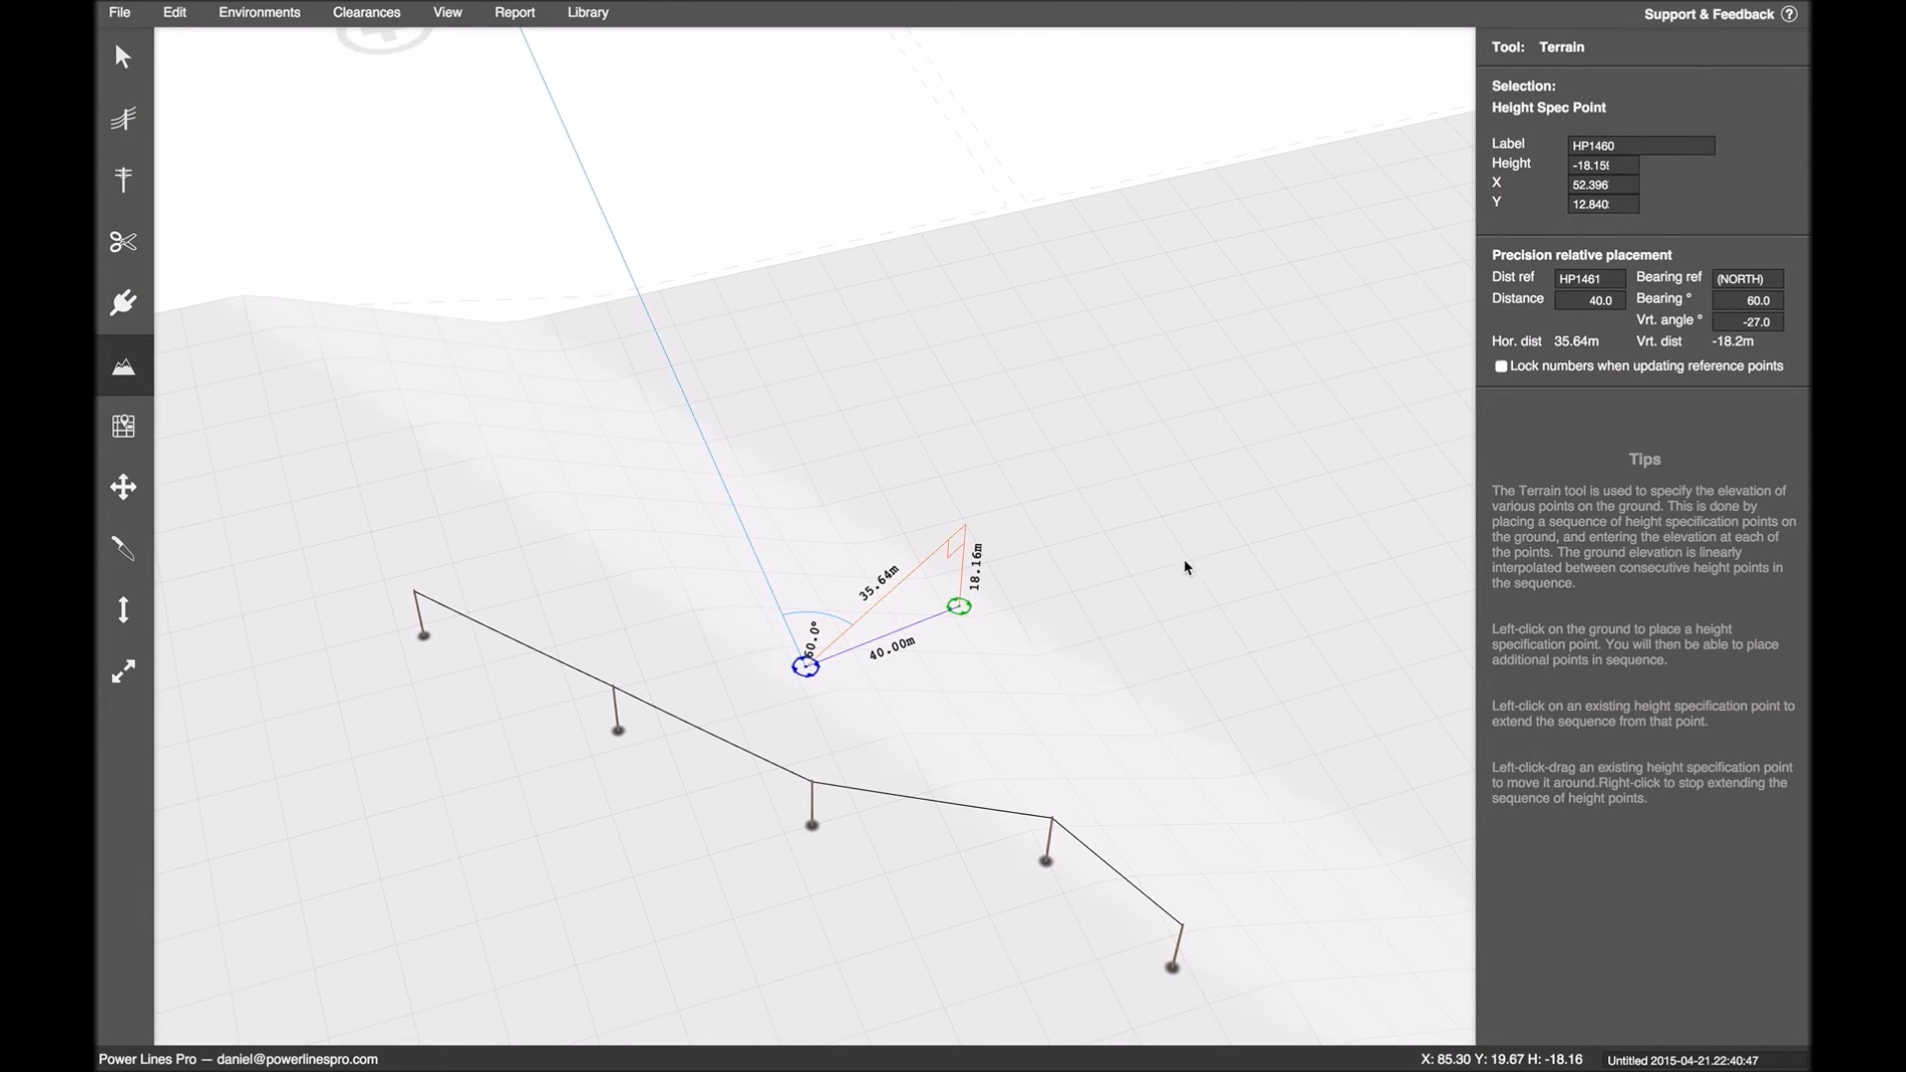
right_click_drag(1044, 582, 991, 560)
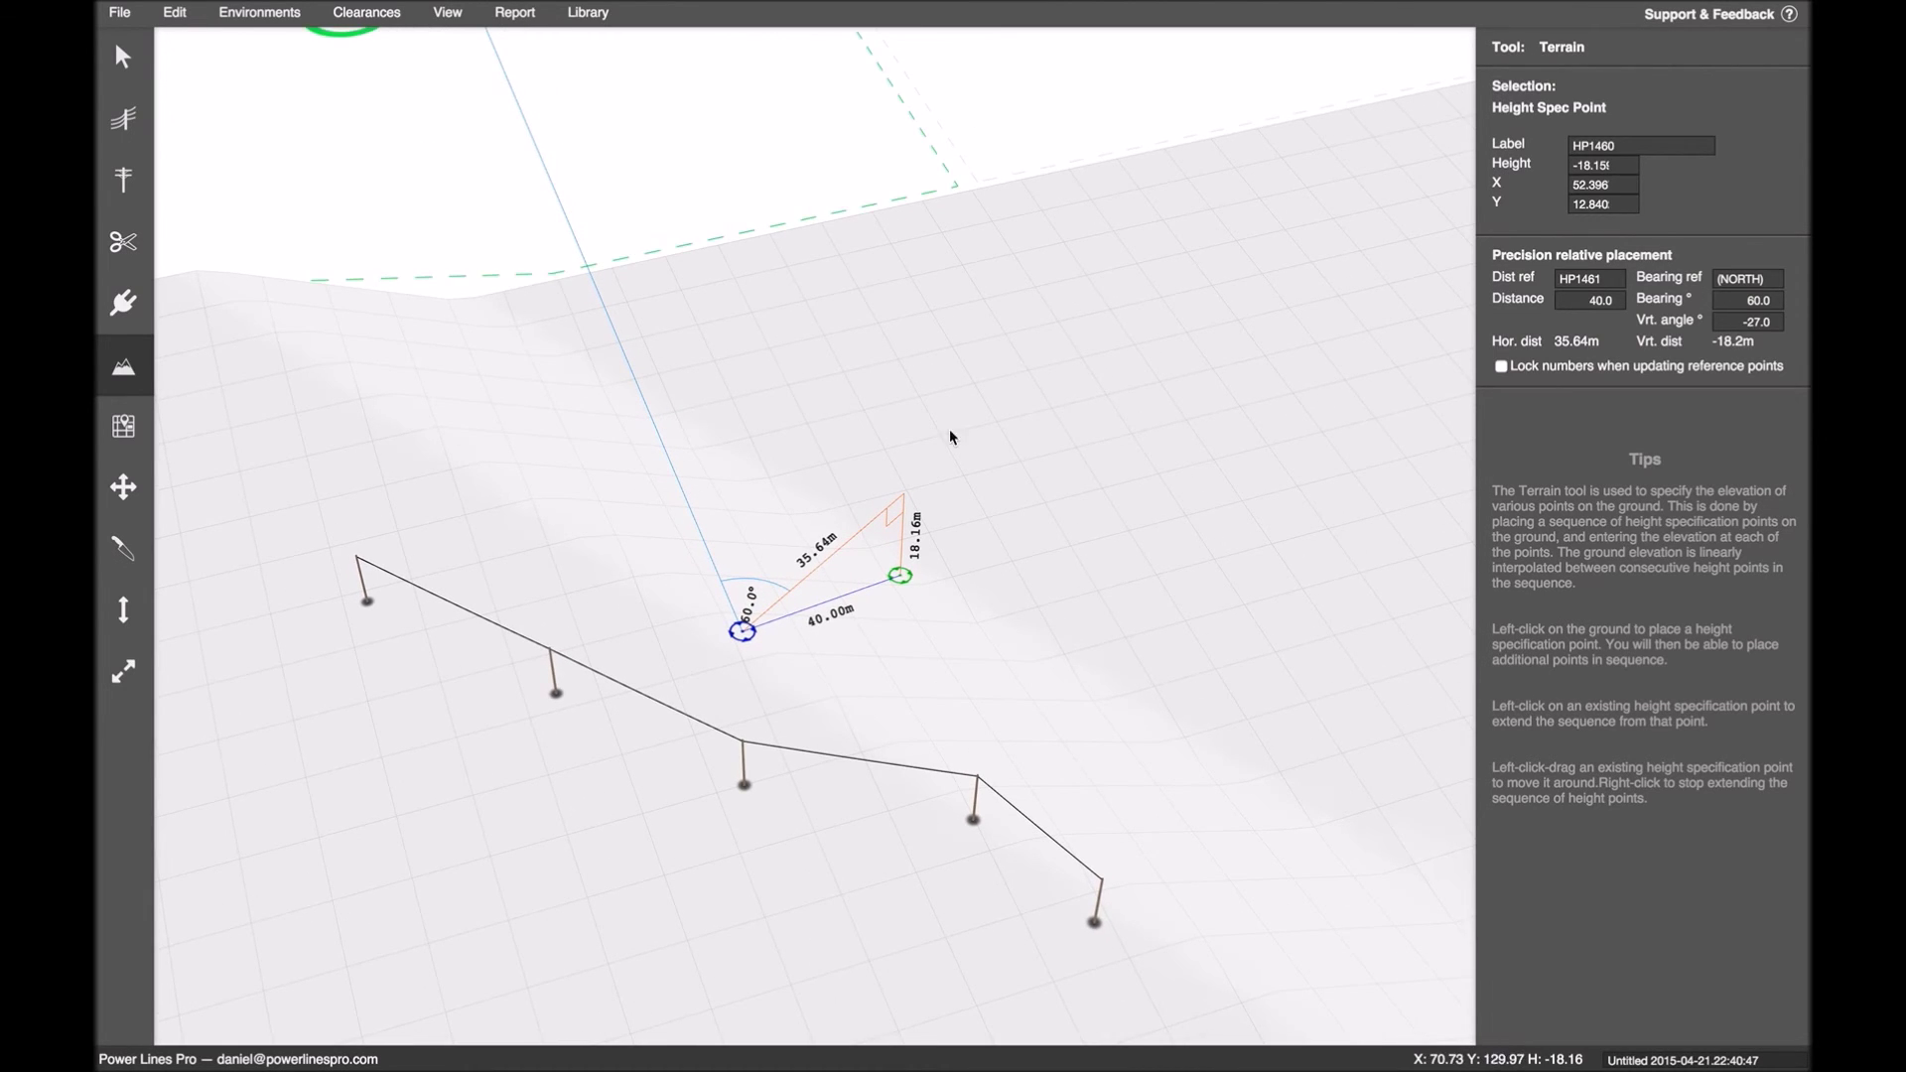
left_click(1747, 322)
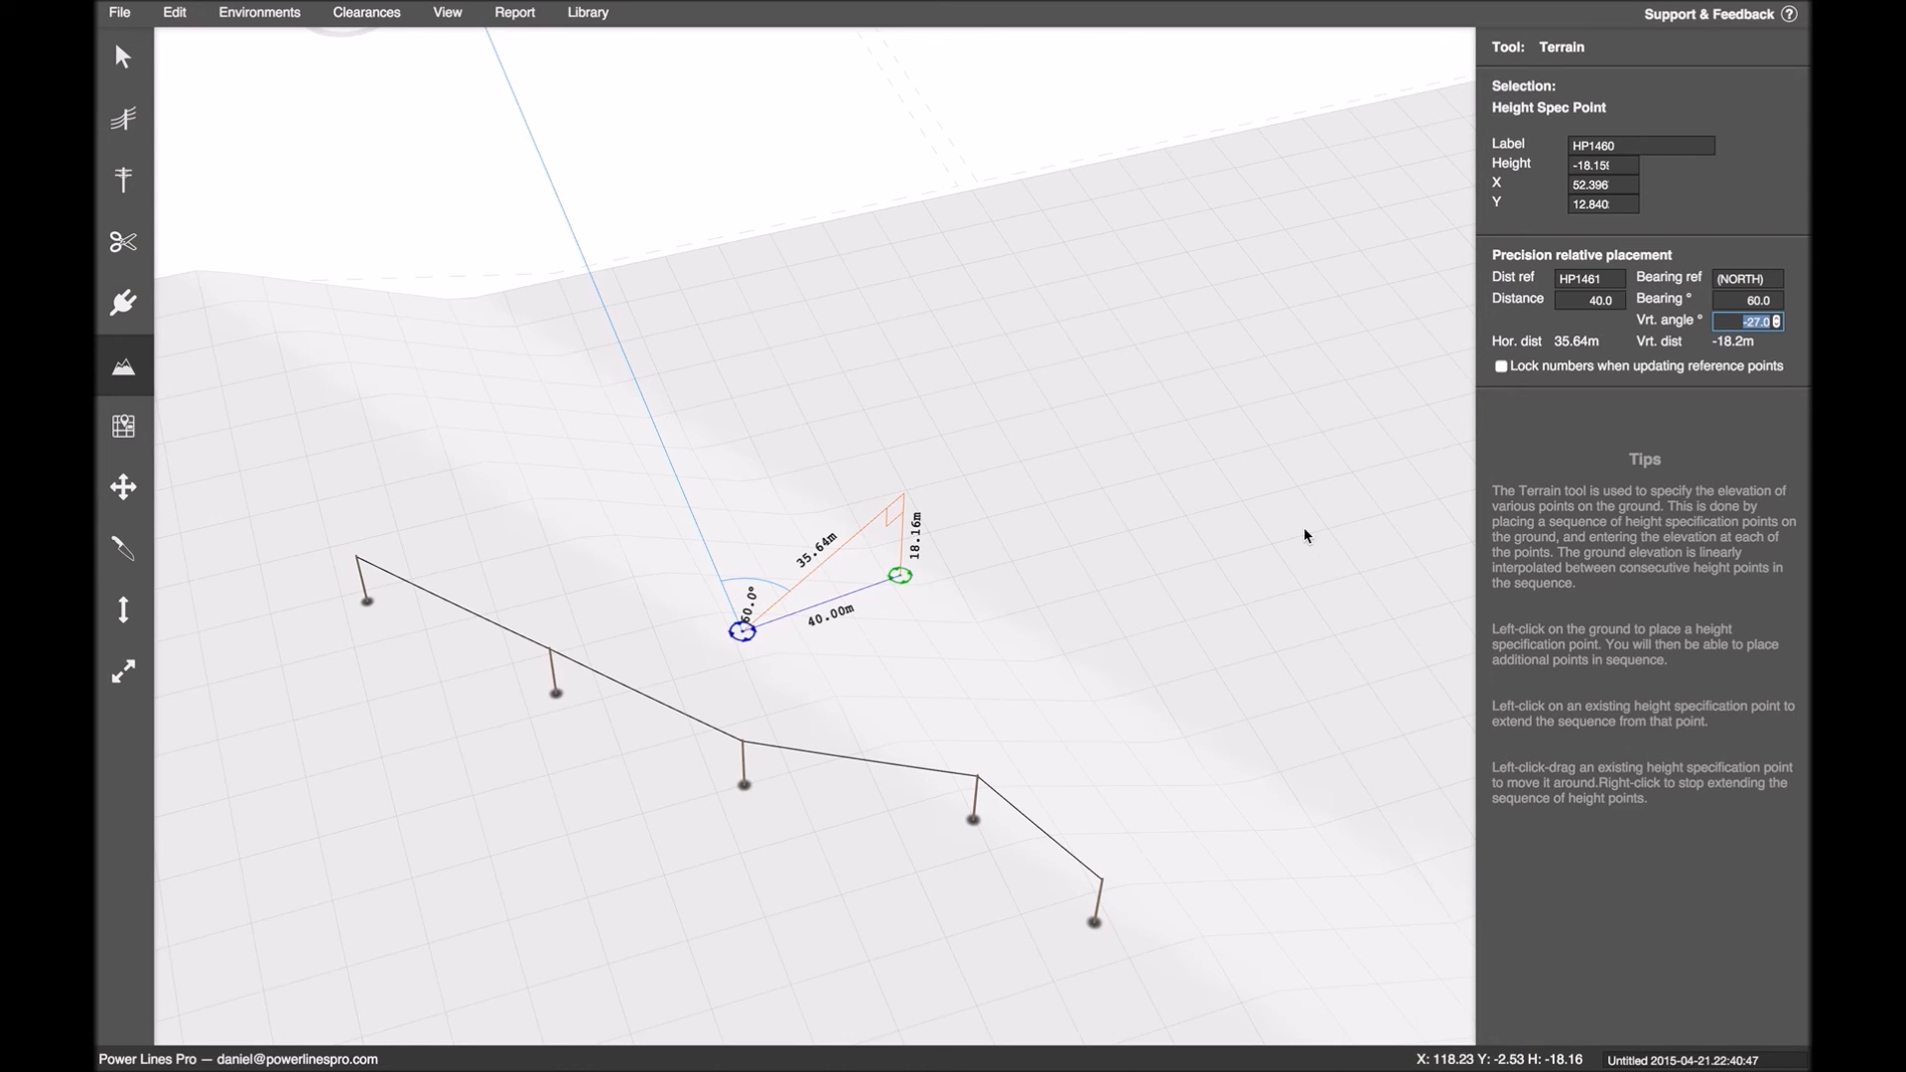
middle_click_drag(1281, 447, 1481, 329)
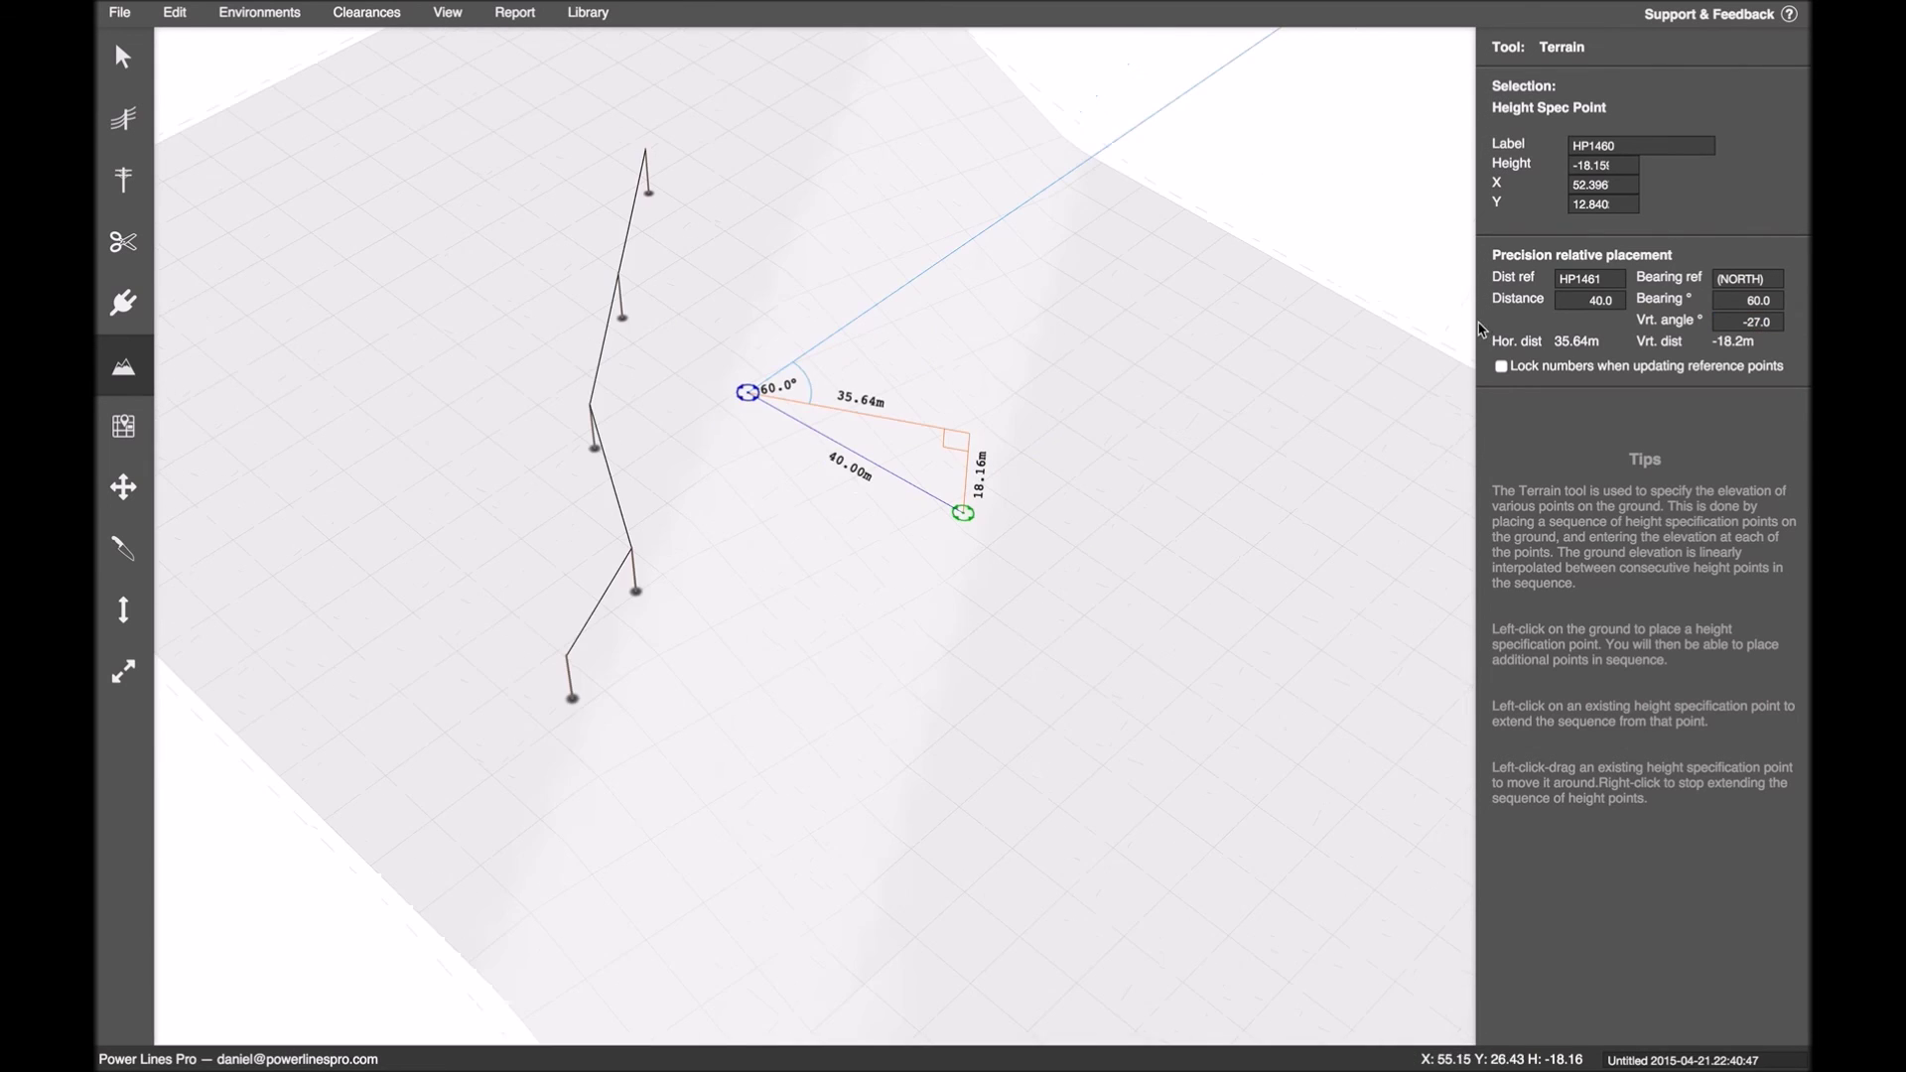
- Review the available distance reference and bearing reference choices for the selected height point
left_click(1578, 278)
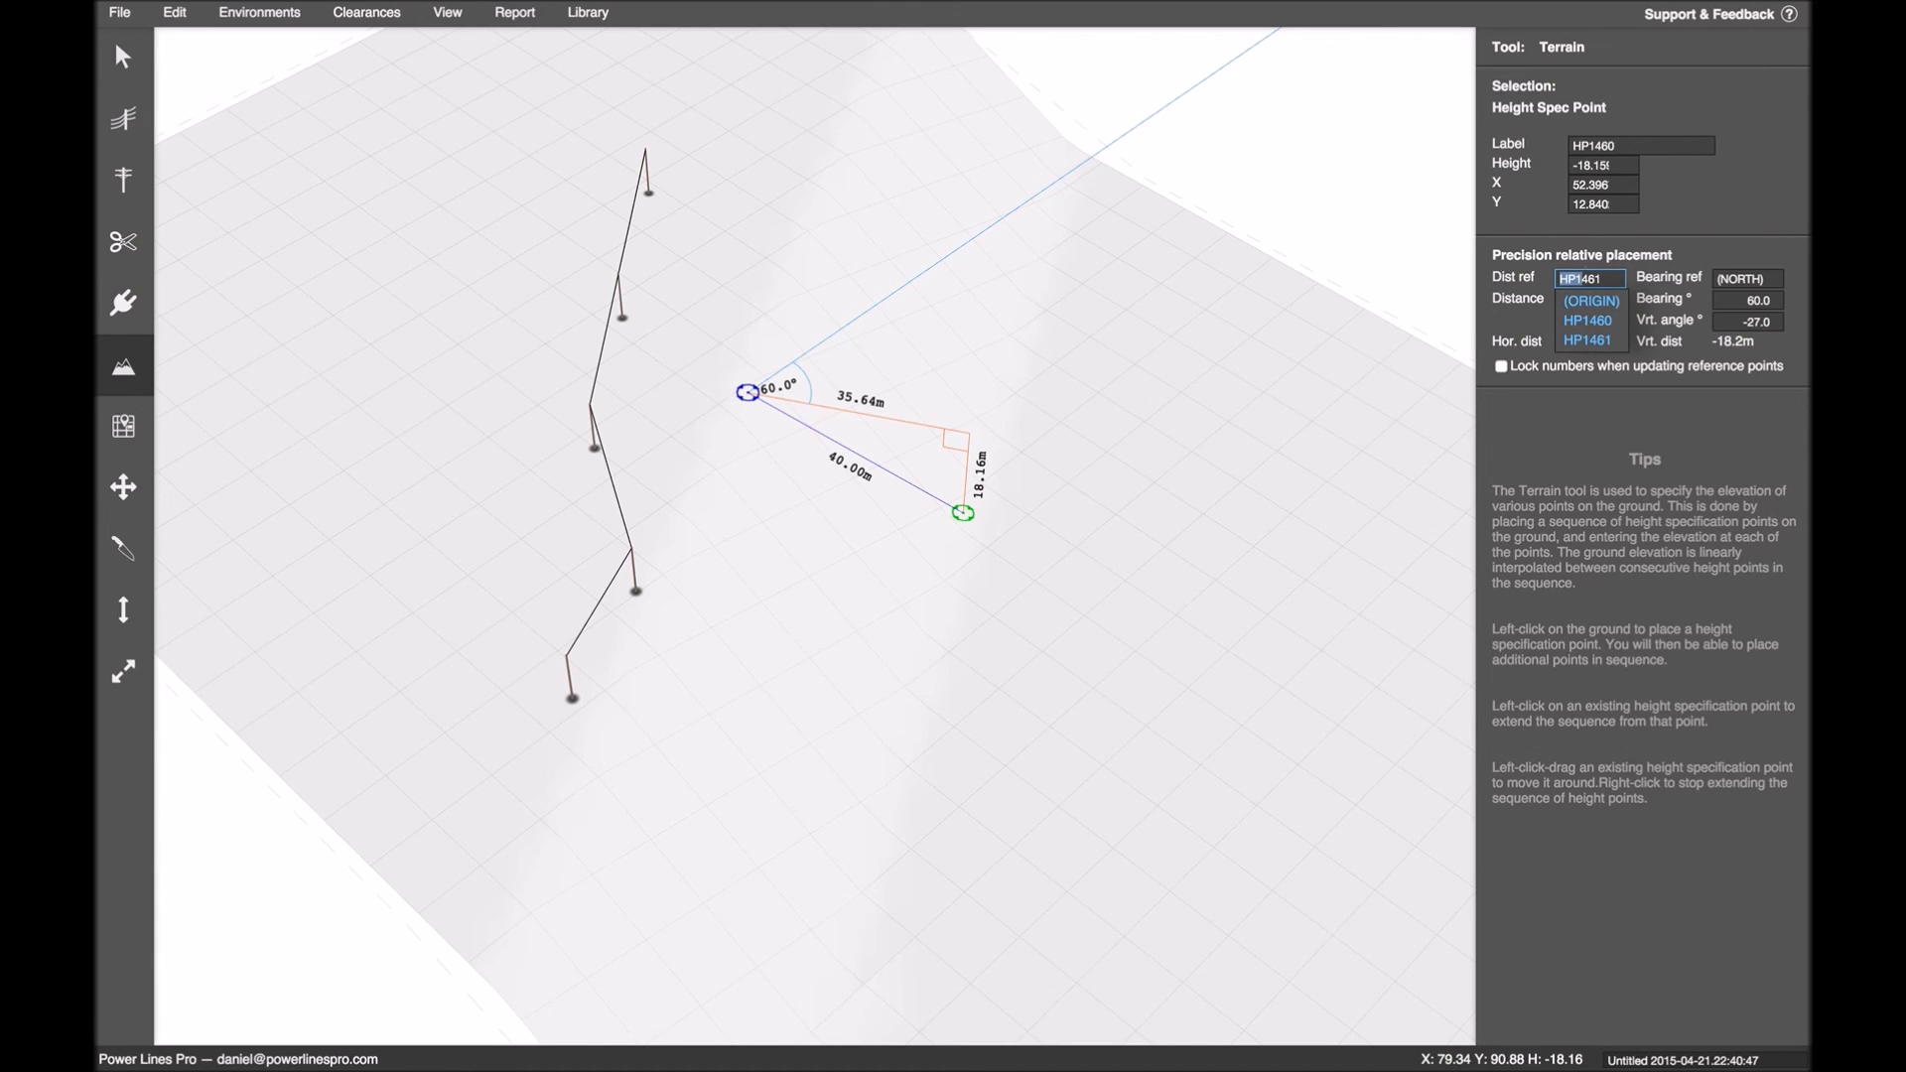
left_click(1750, 278)
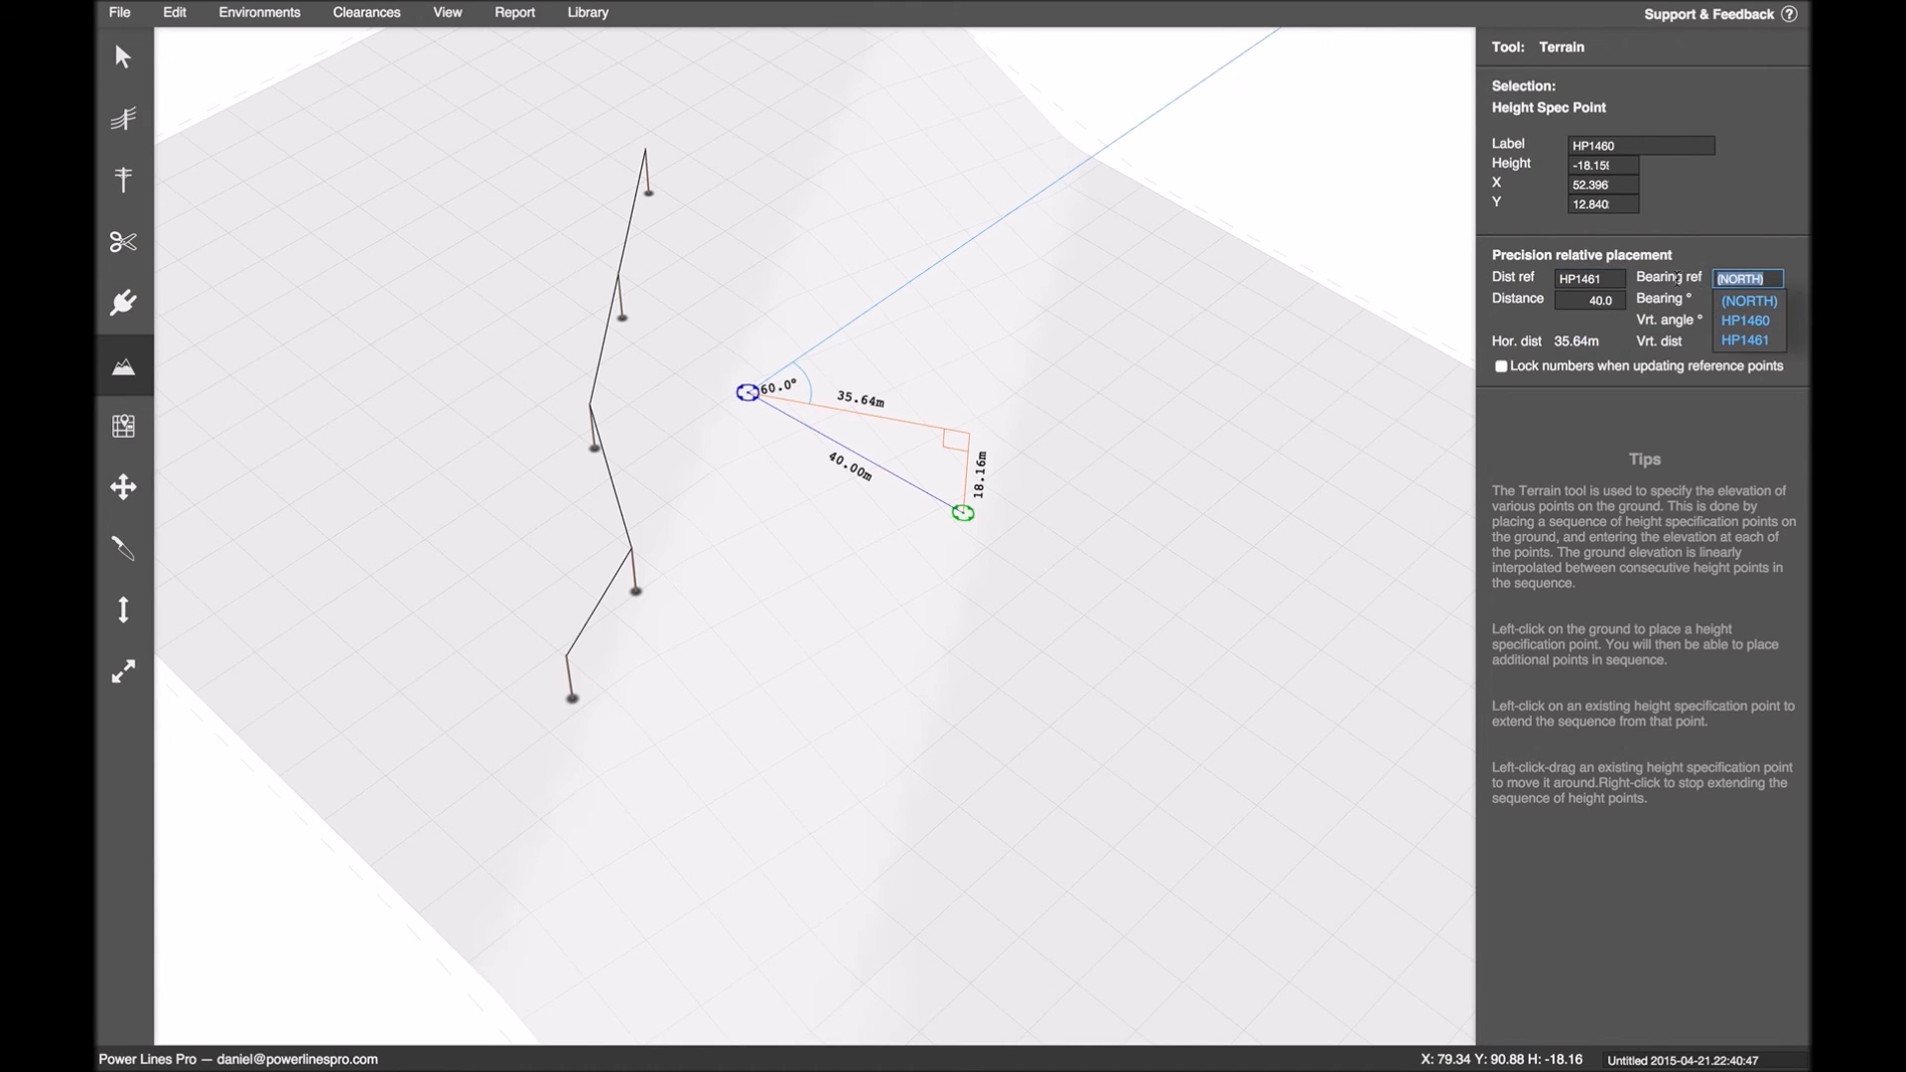
left_click(1651, 271)
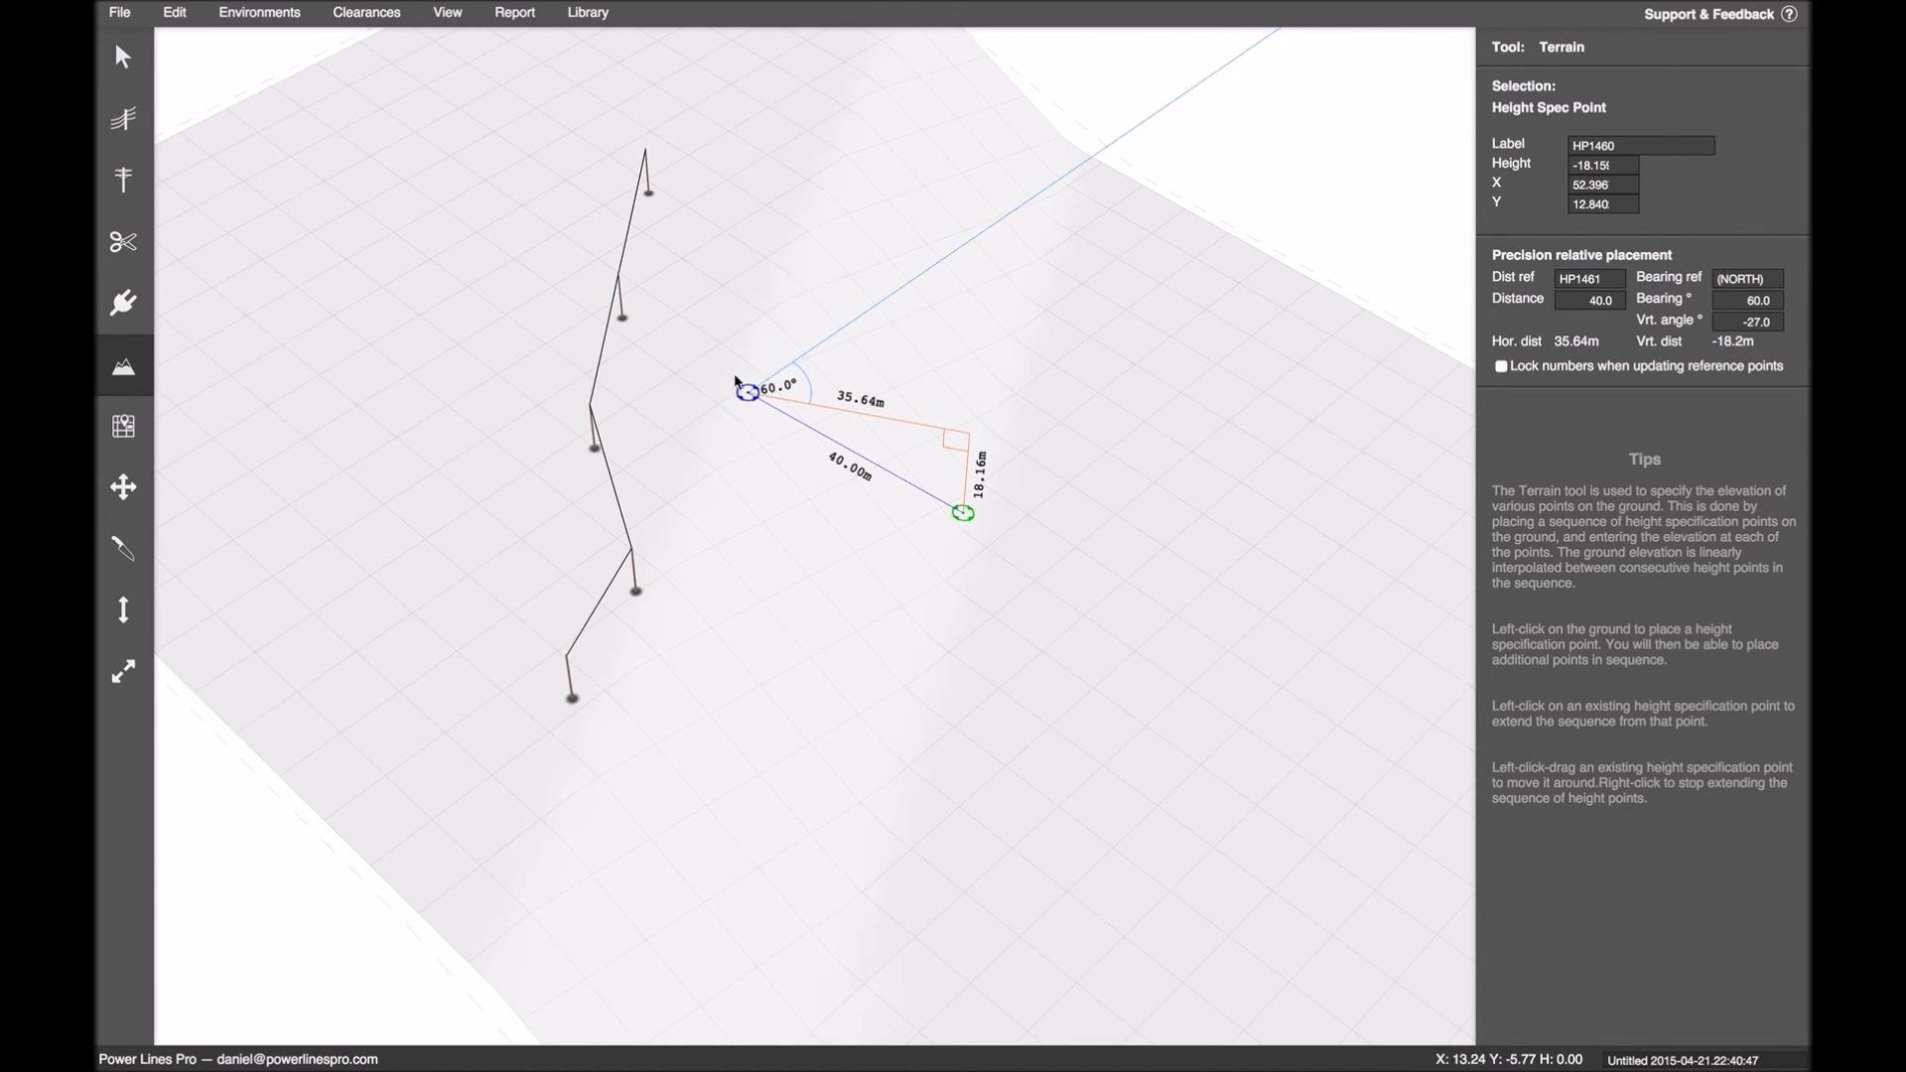